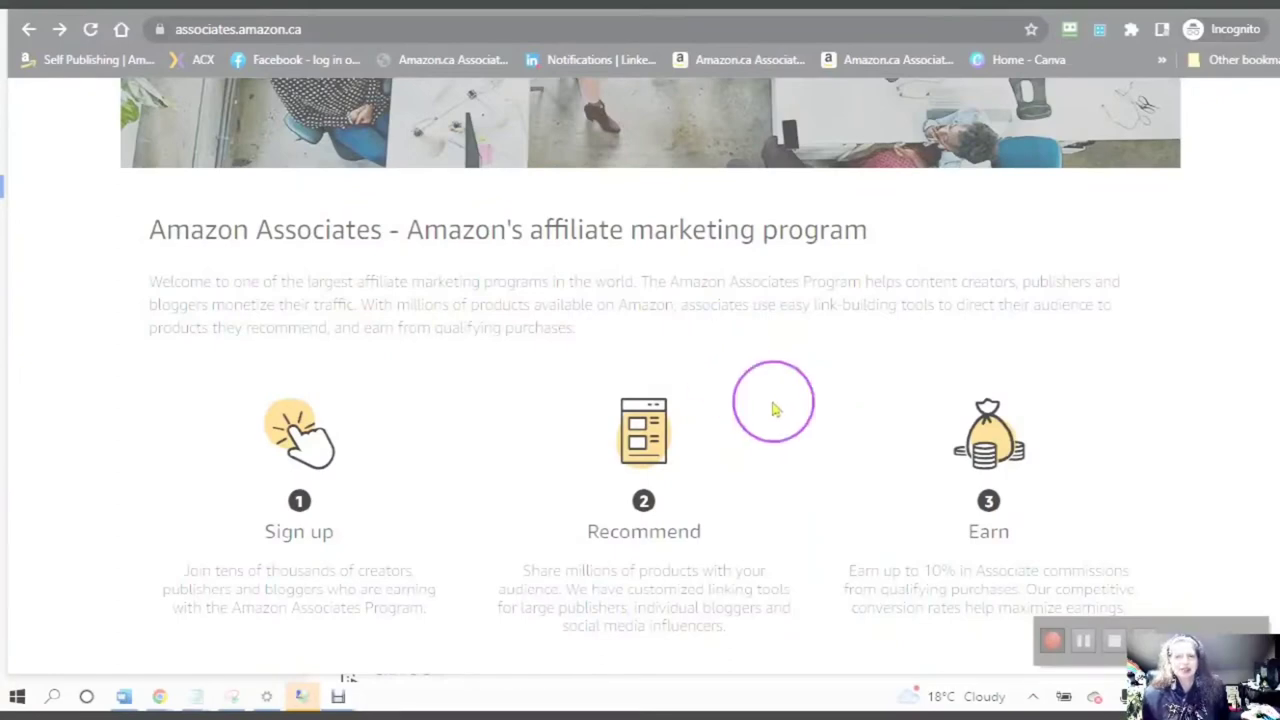
{"action": "scroll", "coordinate": [749, 420], "scroll_direction": "down", "scroll_amount": 1}
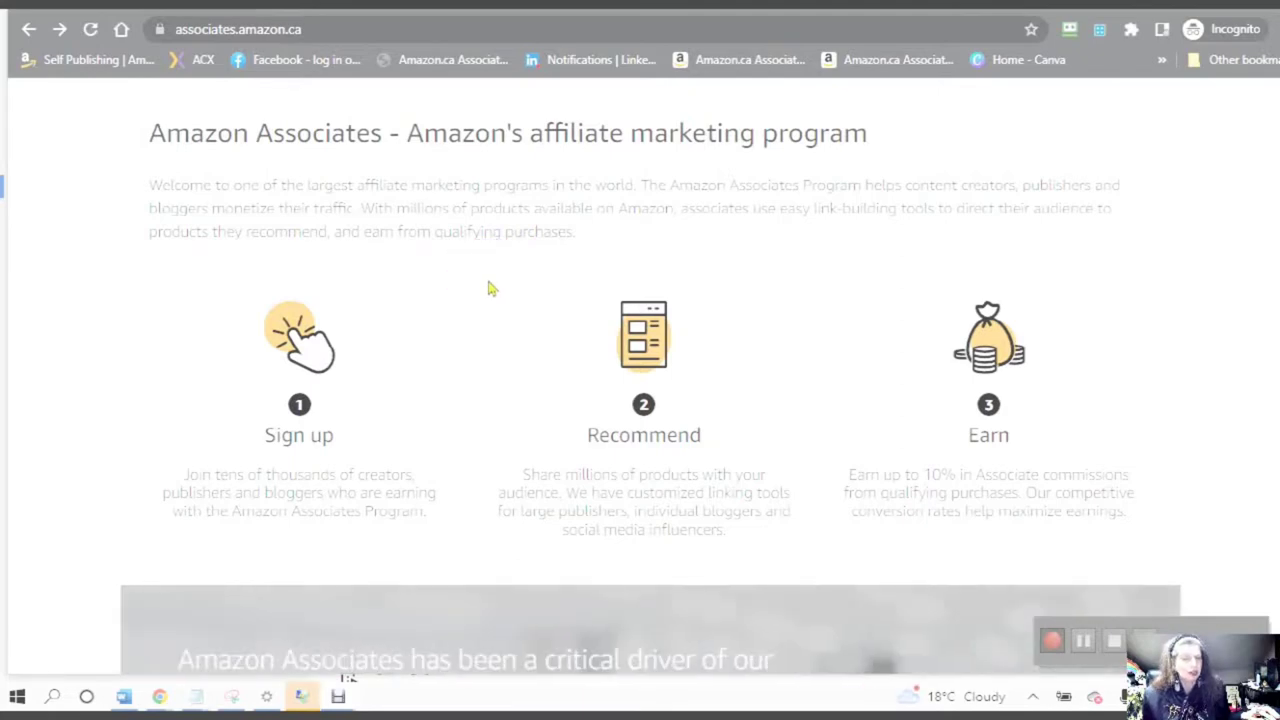
{"action": "scroll", "coordinate": [491, 282], "scroll_direction": "down", "scroll_amount": 2}
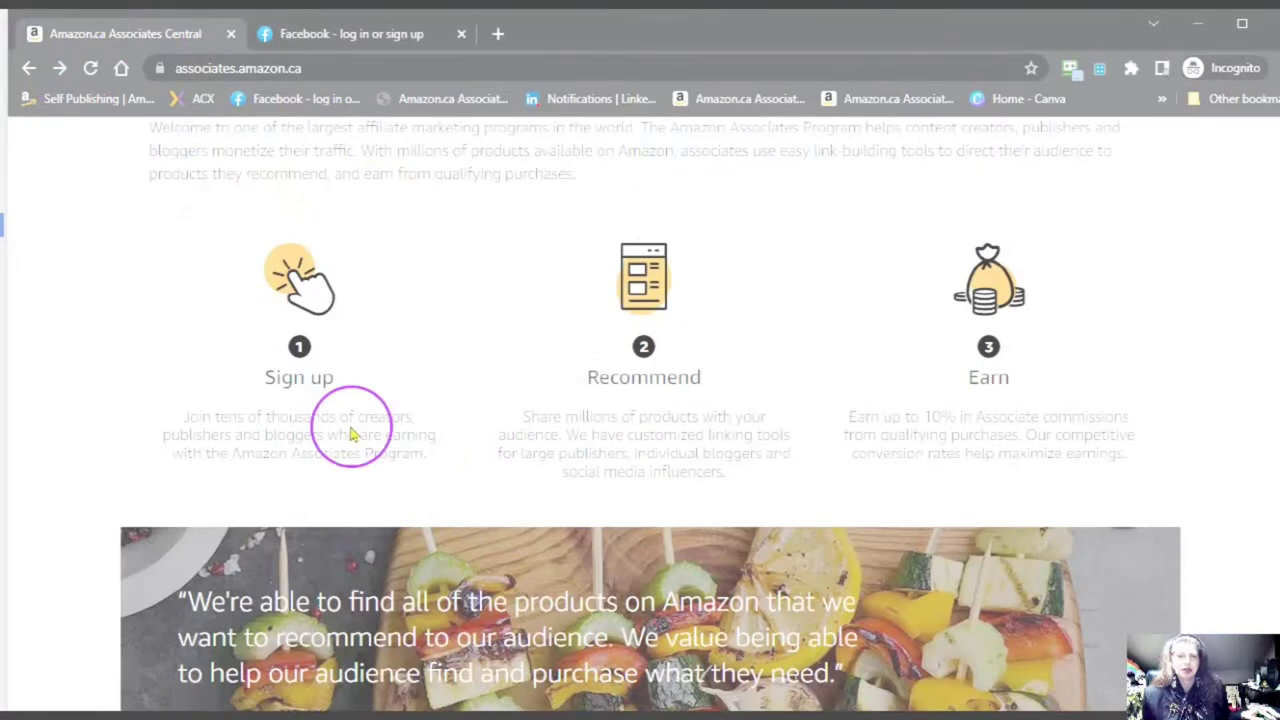
{"action": "scroll", "coordinate": [350, 433], "scroll_direction": "up", "scroll_amount": 5}
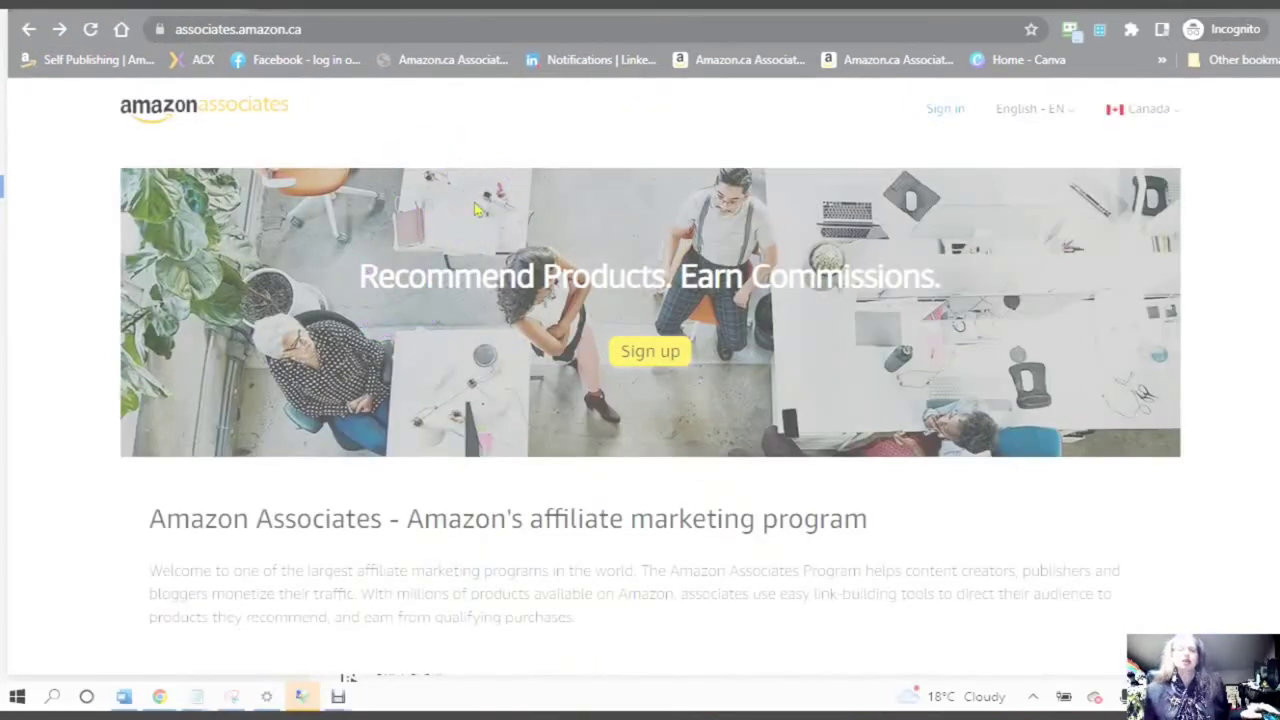
{"action": "left_click", "coordinate": [478, 207]}
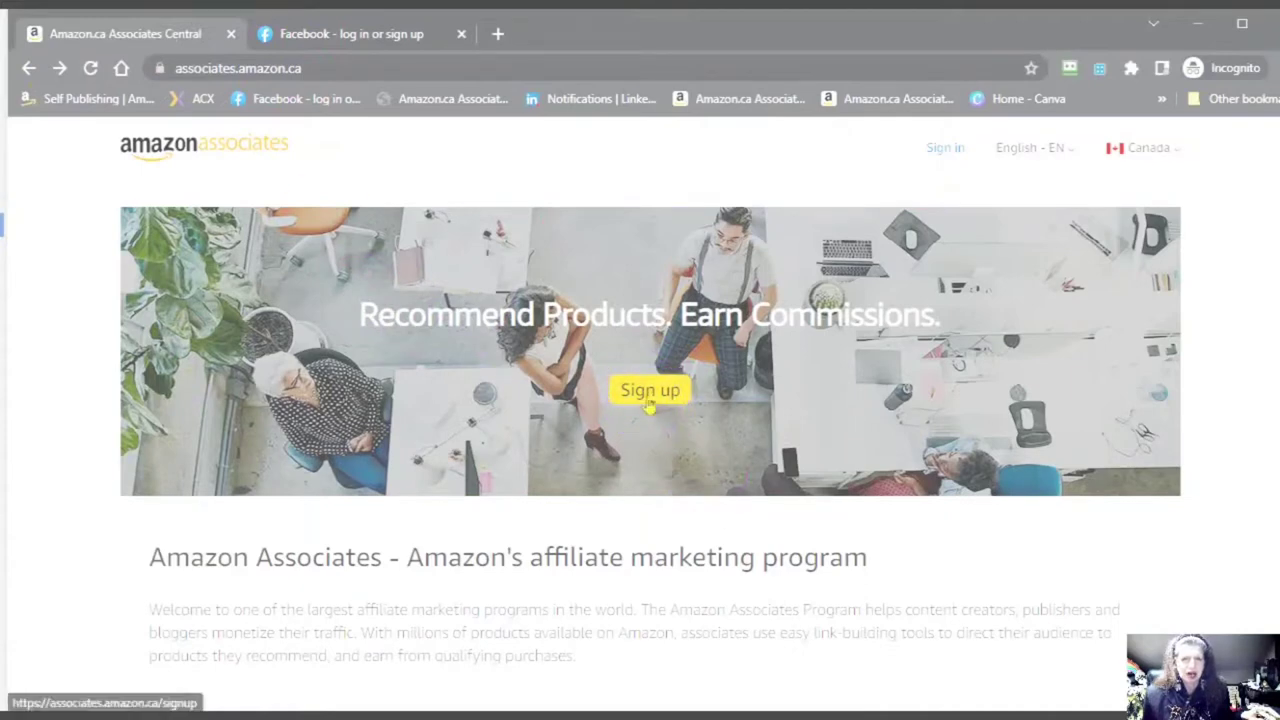
{"action": "left_click", "coordinate": [650, 400]}
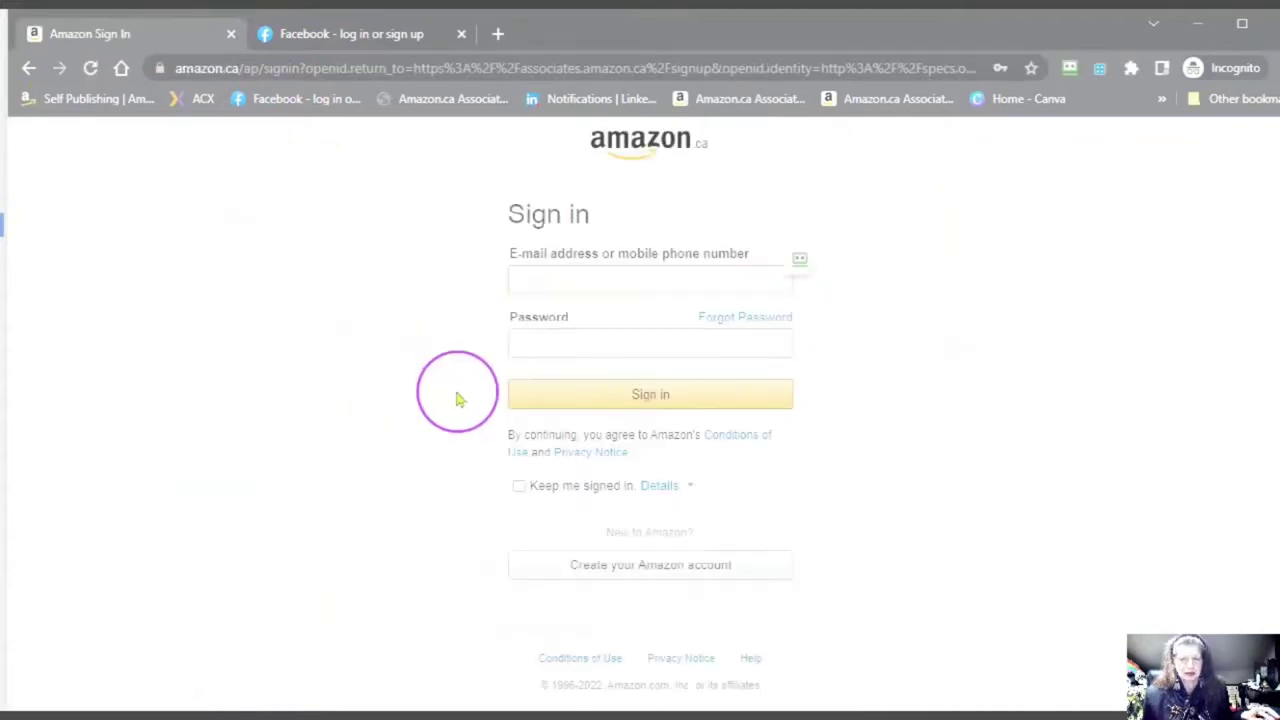
- Start a new Amazon account and enter the account holder's name and e-mail address
{"action": "left_click", "coordinate": [641, 572]}
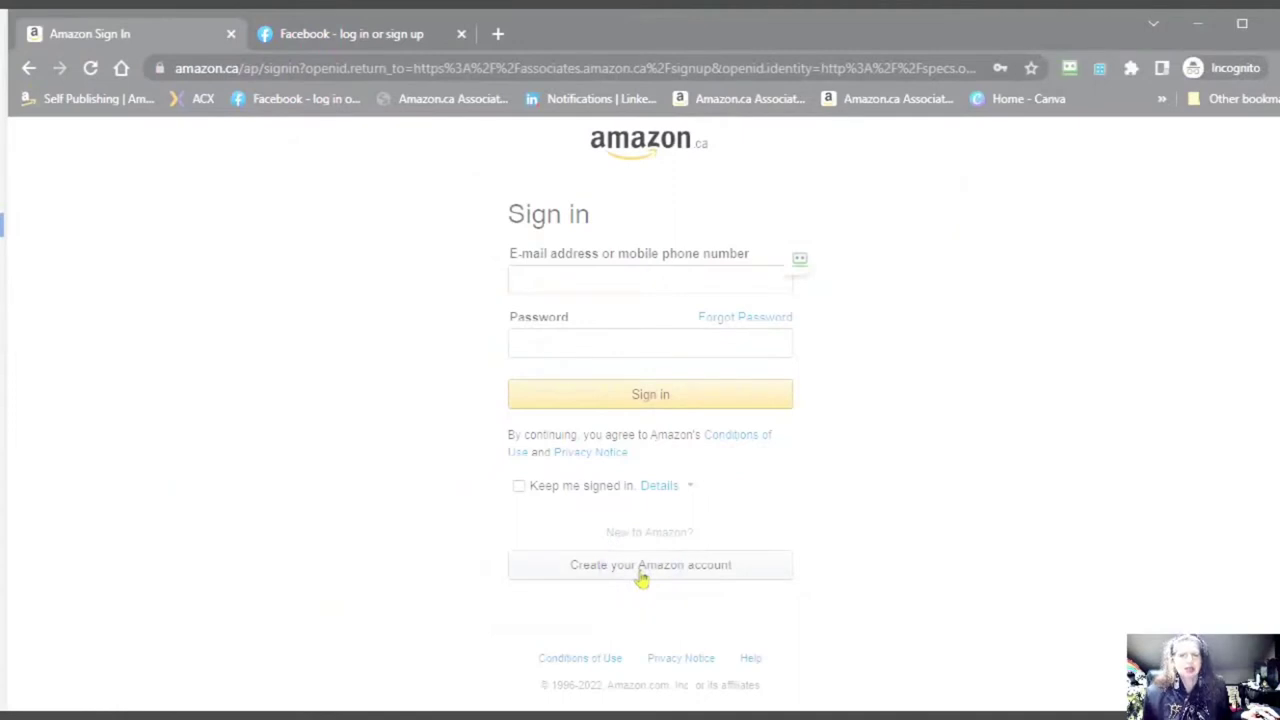
{"action": "left_click", "coordinate": [537, 276]}
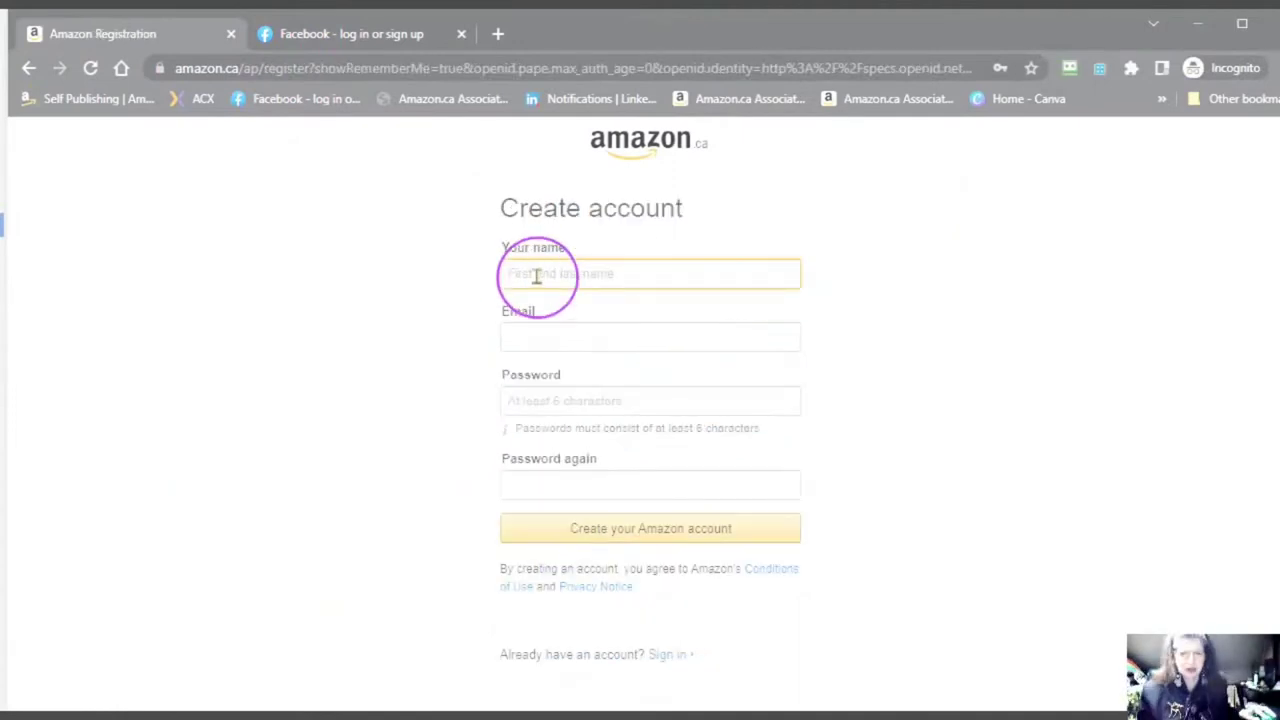
{"action": "type", "text": "Rochelle"}
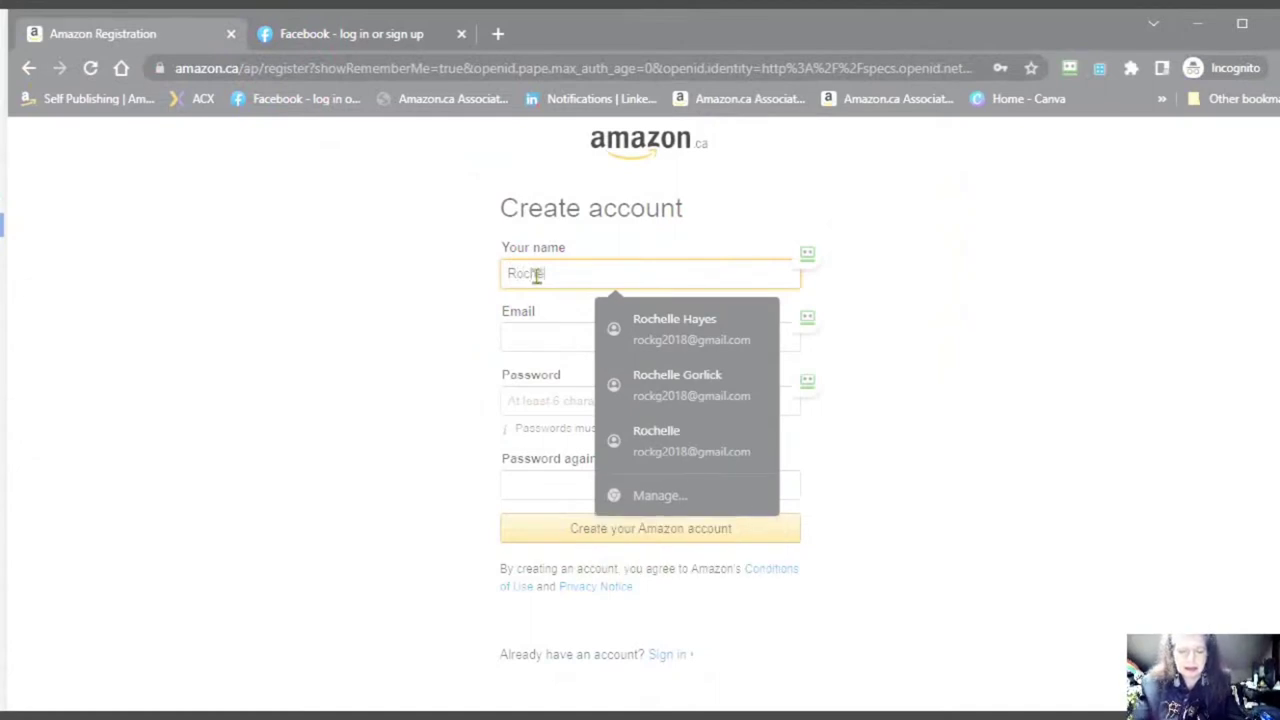
{"action": "left_click", "coordinate": [542, 334]}
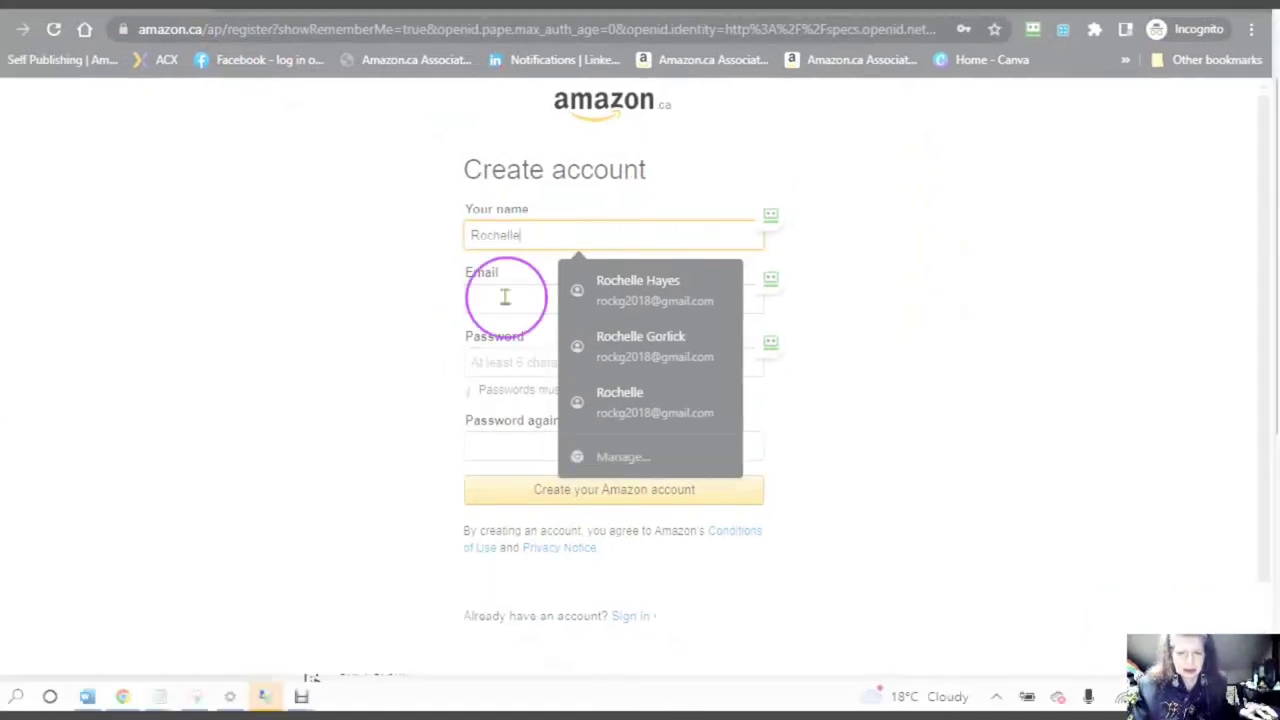
{"action": "left_click", "coordinate": [505, 296]}
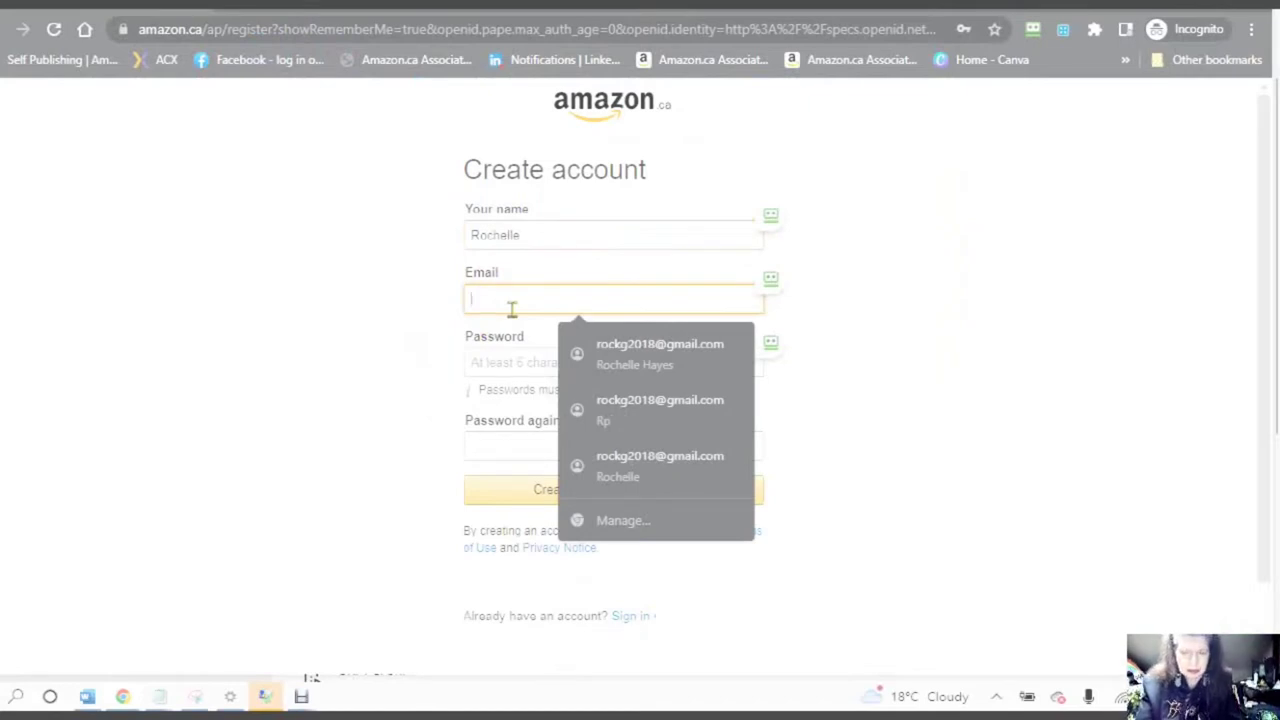
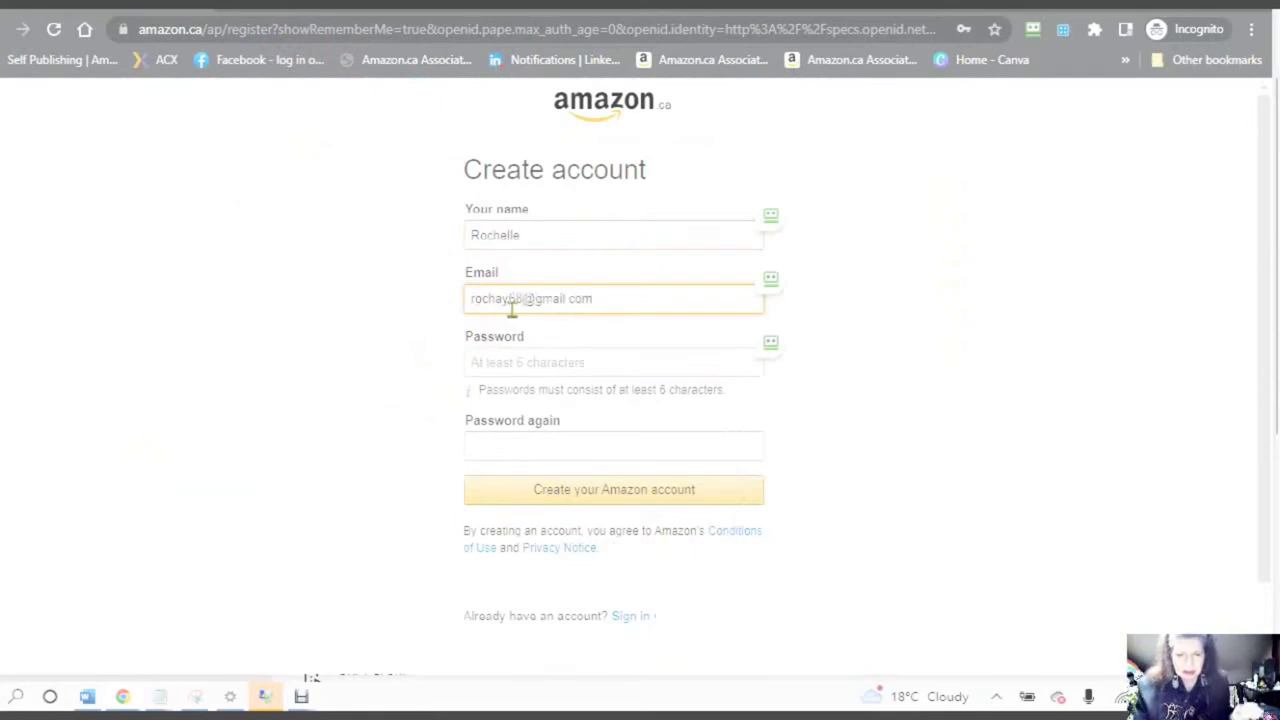
{"action": "left_click", "coordinate": [510, 306]}
- Paste the account password into both password fields, create the account, and enter the emailed one-time password
{"action": "left_click", "coordinate": [477, 374]}
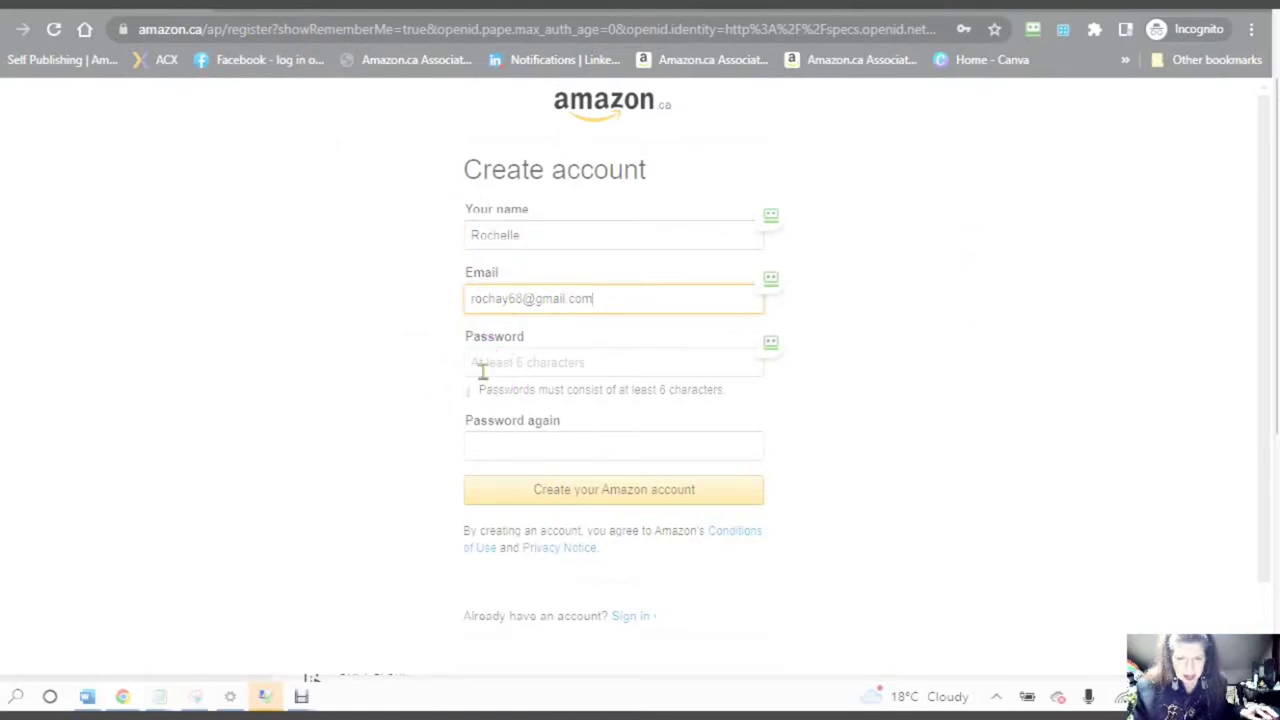
{"action": "left_click", "coordinate": [486, 380]}
{"action": "key", "text": "ctrl+v"}
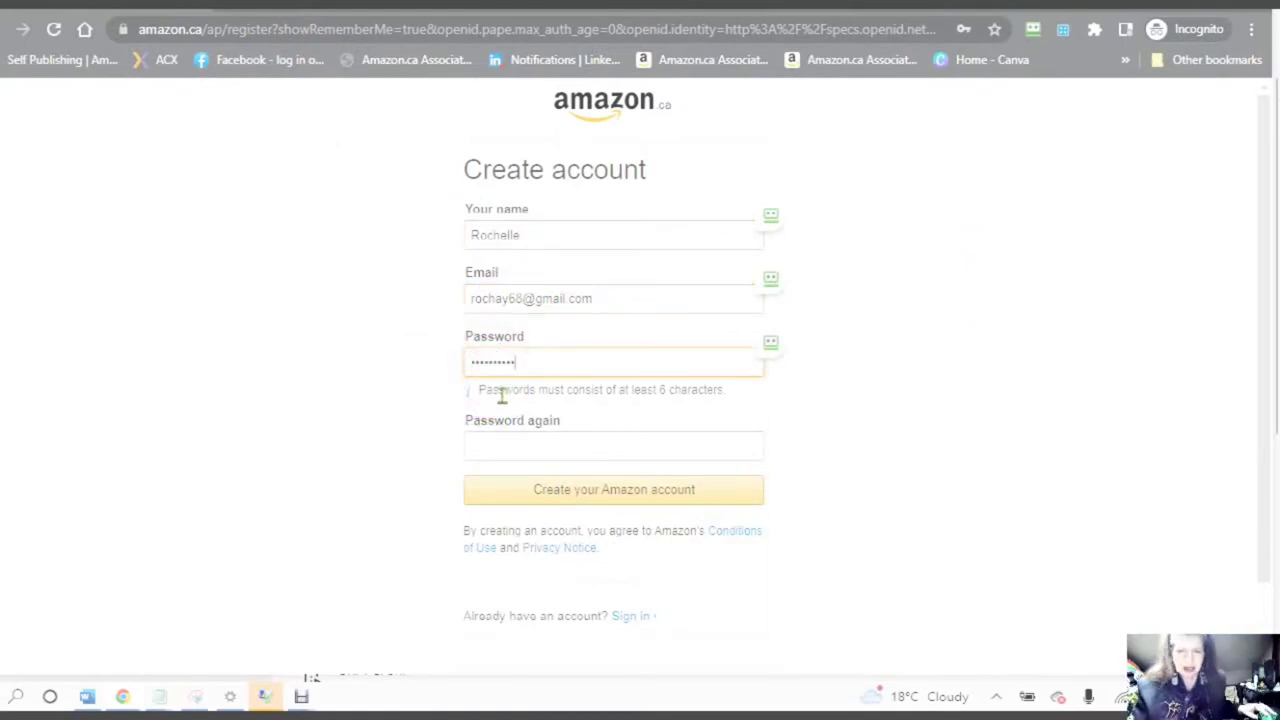
{"action": "left_click", "coordinate": [486, 431]}
{"action": "left_click", "coordinate": [490, 444]}
{"action": "key", "text": "ctrl+v"}
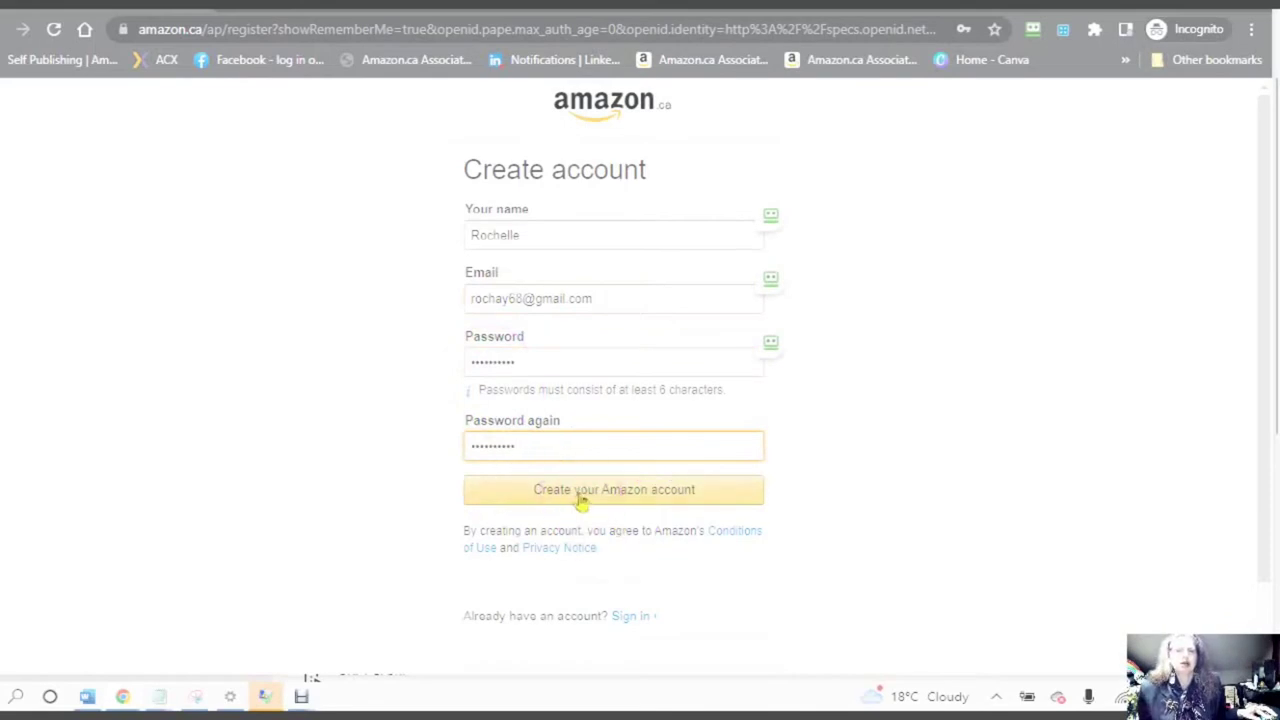
{"action": "left_click", "coordinate": [581, 503]}
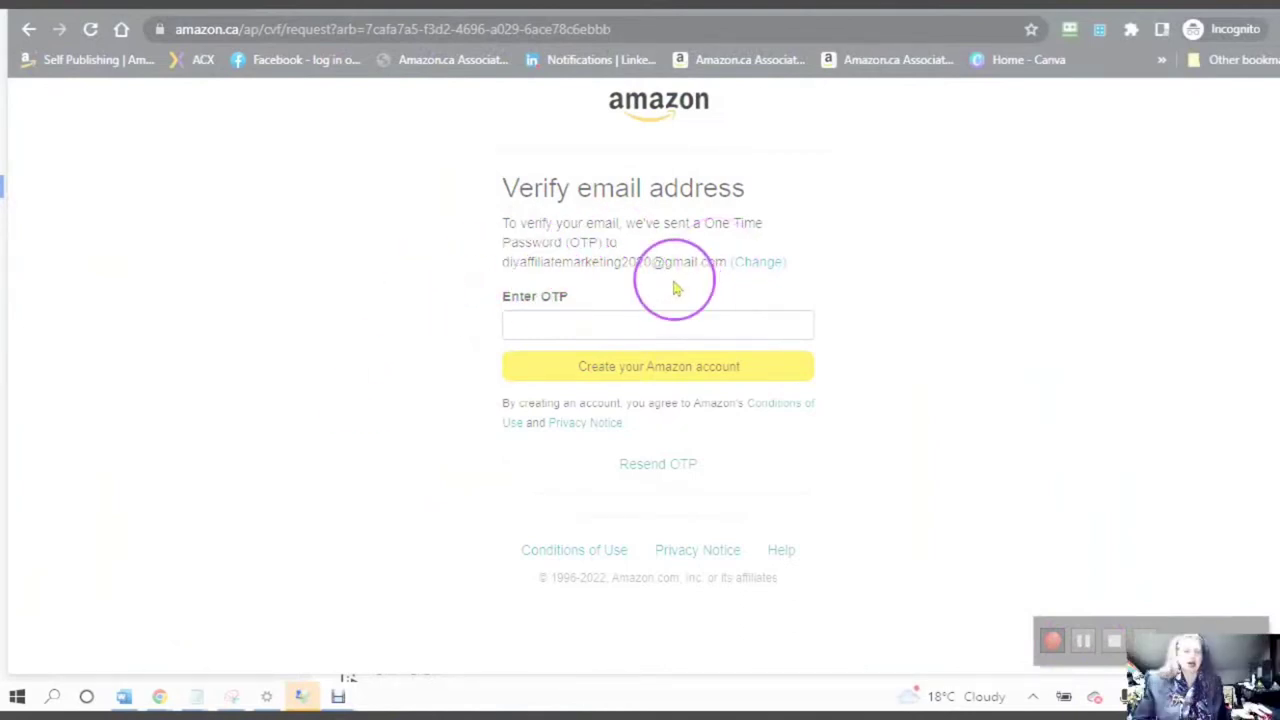
{"action": "left_click", "coordinate": [1052, 645]}
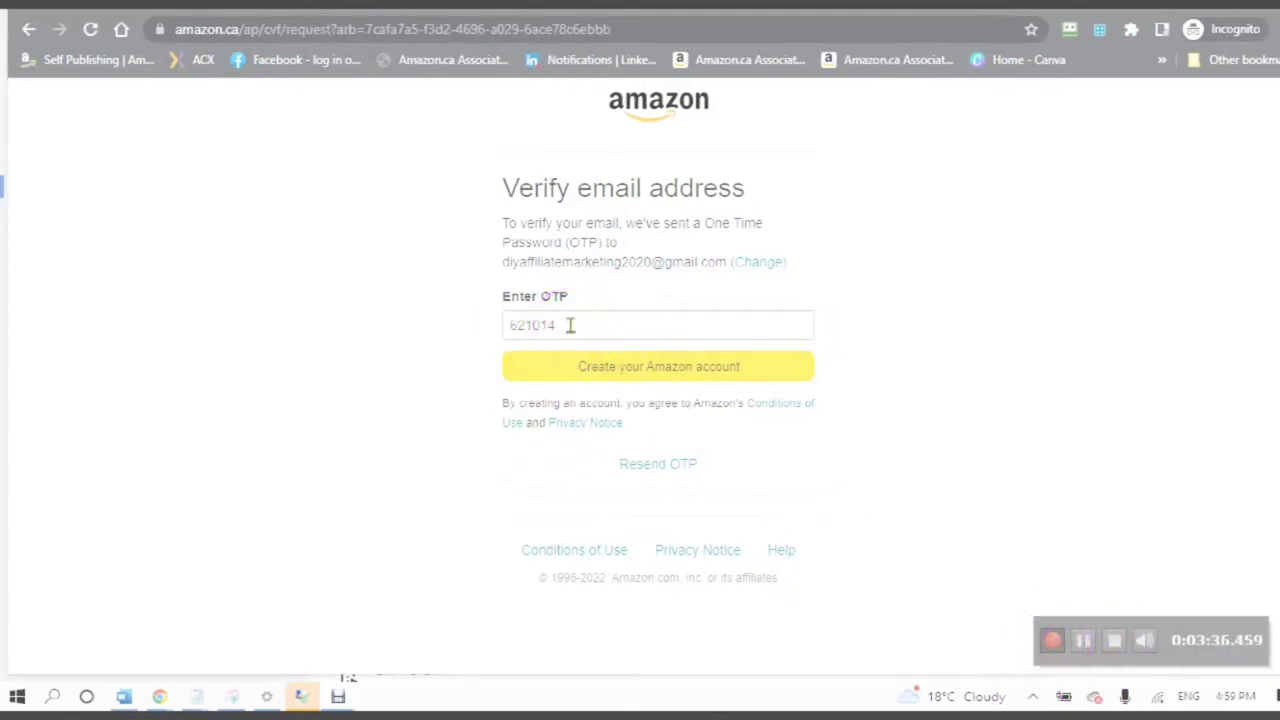
{"action": "left_click", "coordinate": [634, 373]}
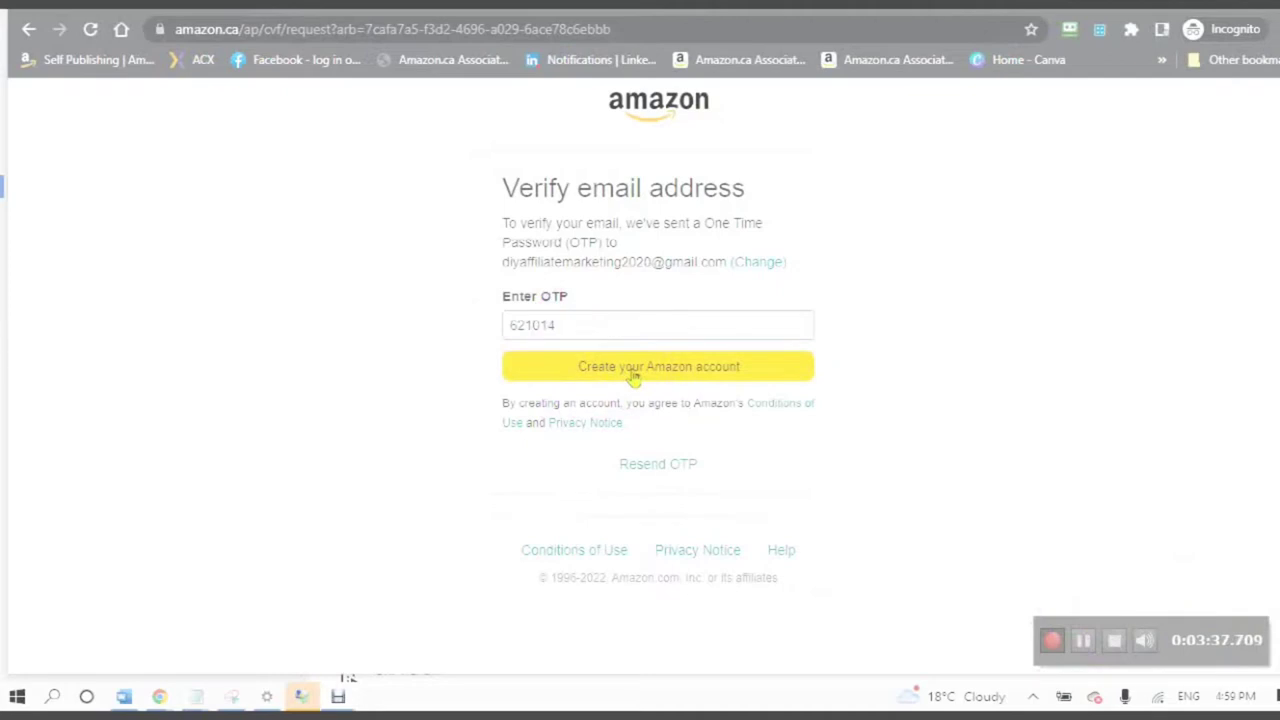
- Finish account creation, then check the prefilled payee name and phone number
{"action": "left_click", "coordinate": [634, 373]}
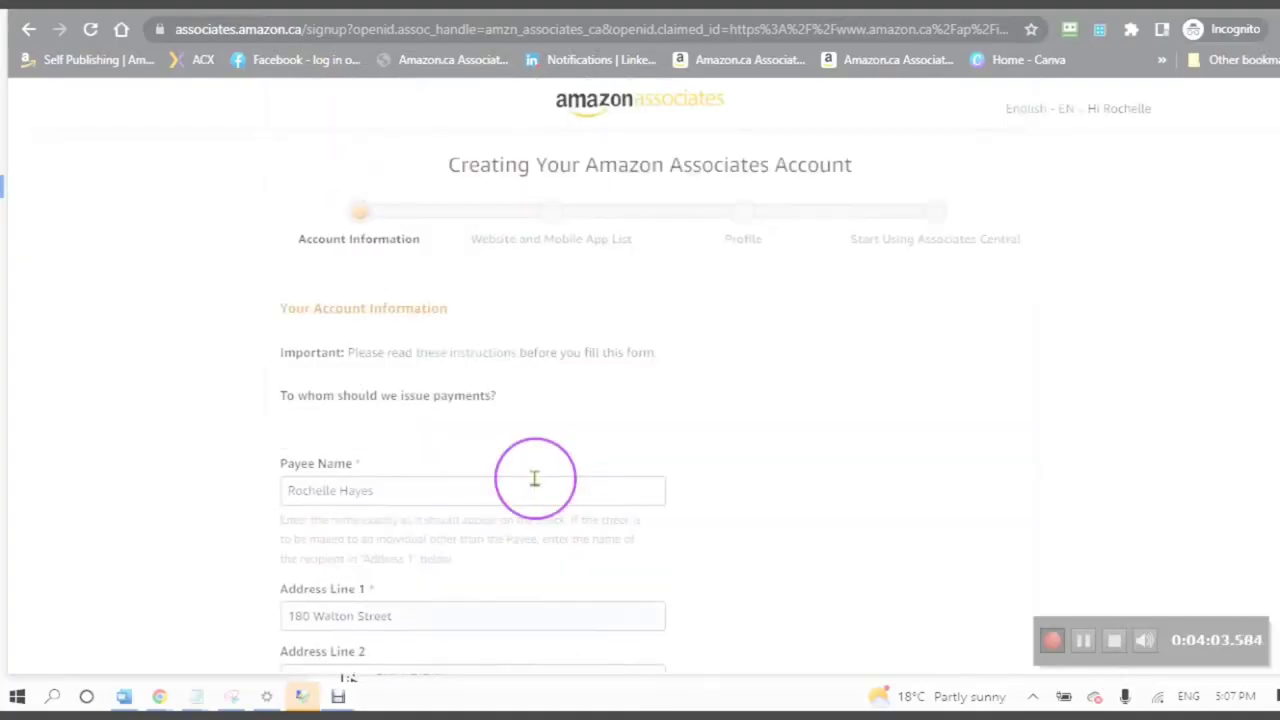
{"action": "left_click", "coordinate": [399, 490]}
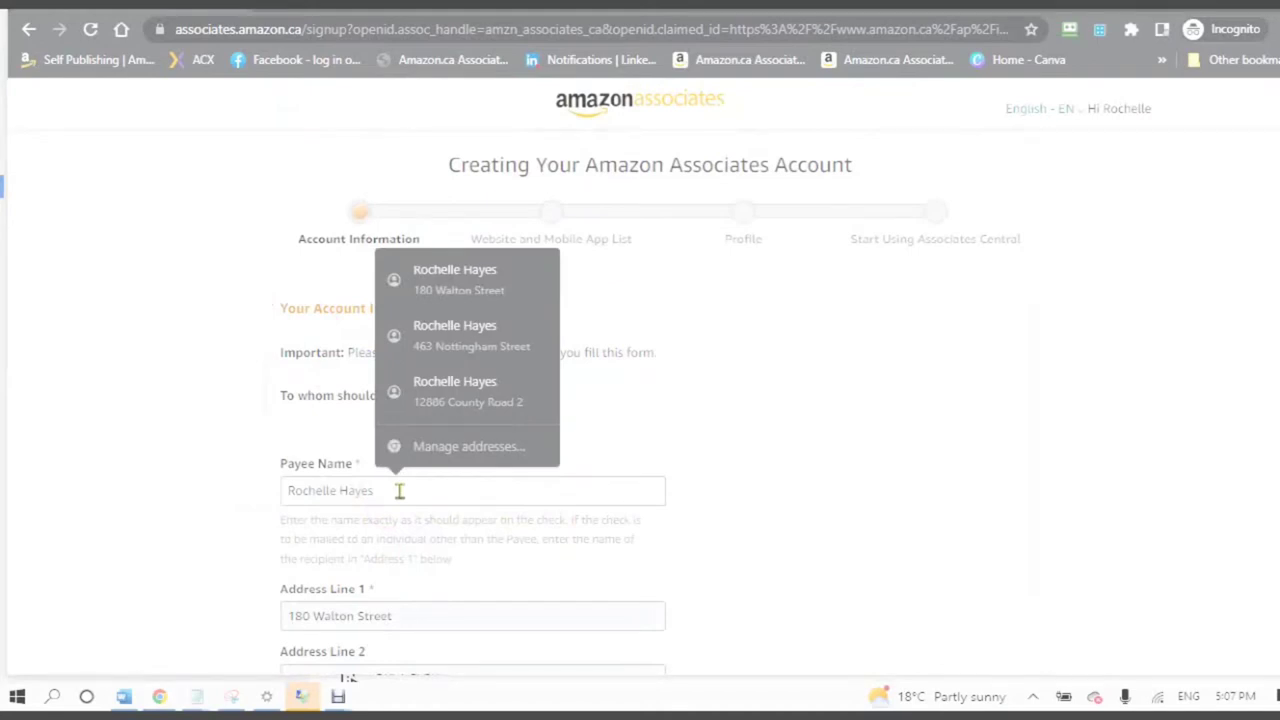
{"action": "scroll", "coordinate": [410, 500], "scroll_direction": "down", "scroll_amount": 7}
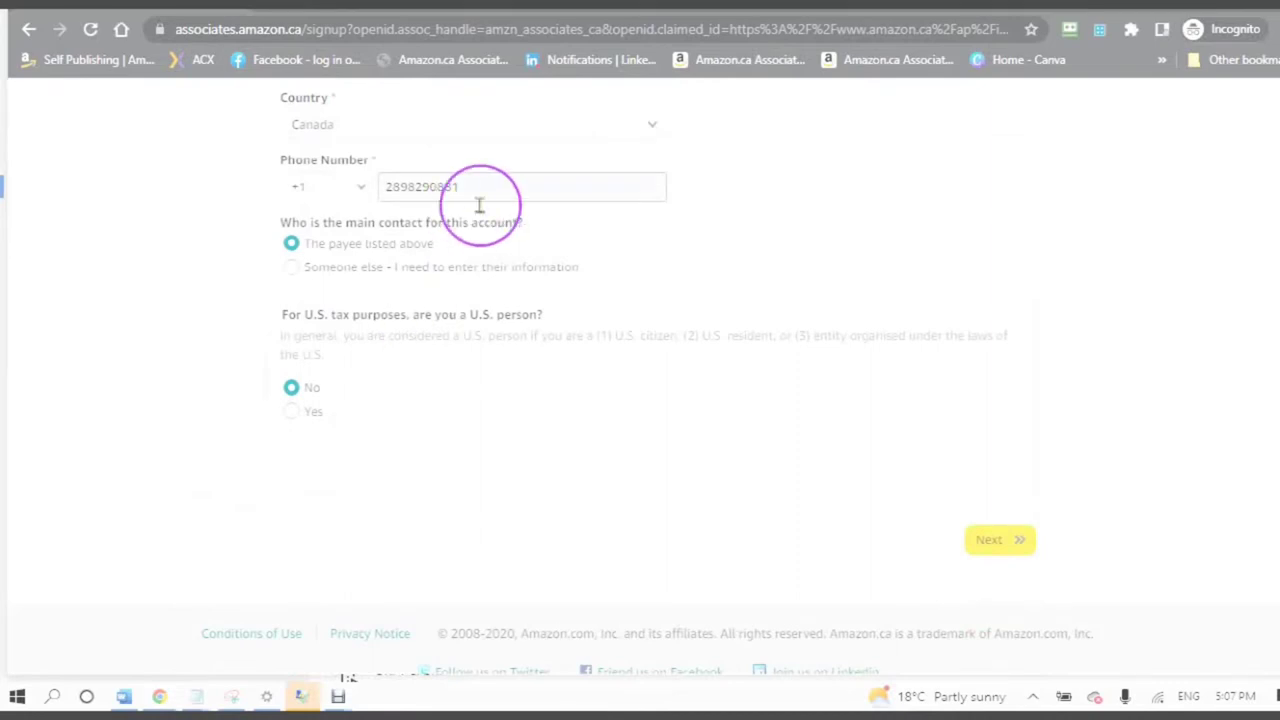
{"action": "left_click", "coordinate": [494, 184]}
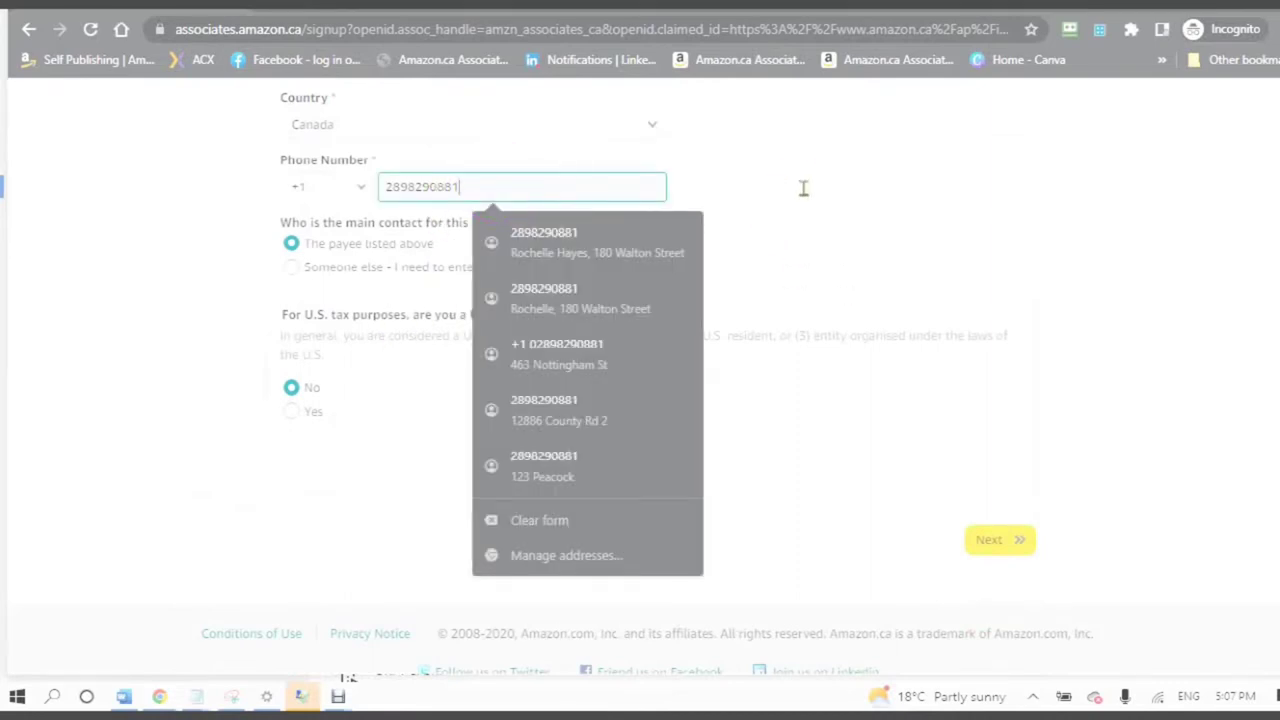
{"action": "left_click", "coordinate": [403, 428]}
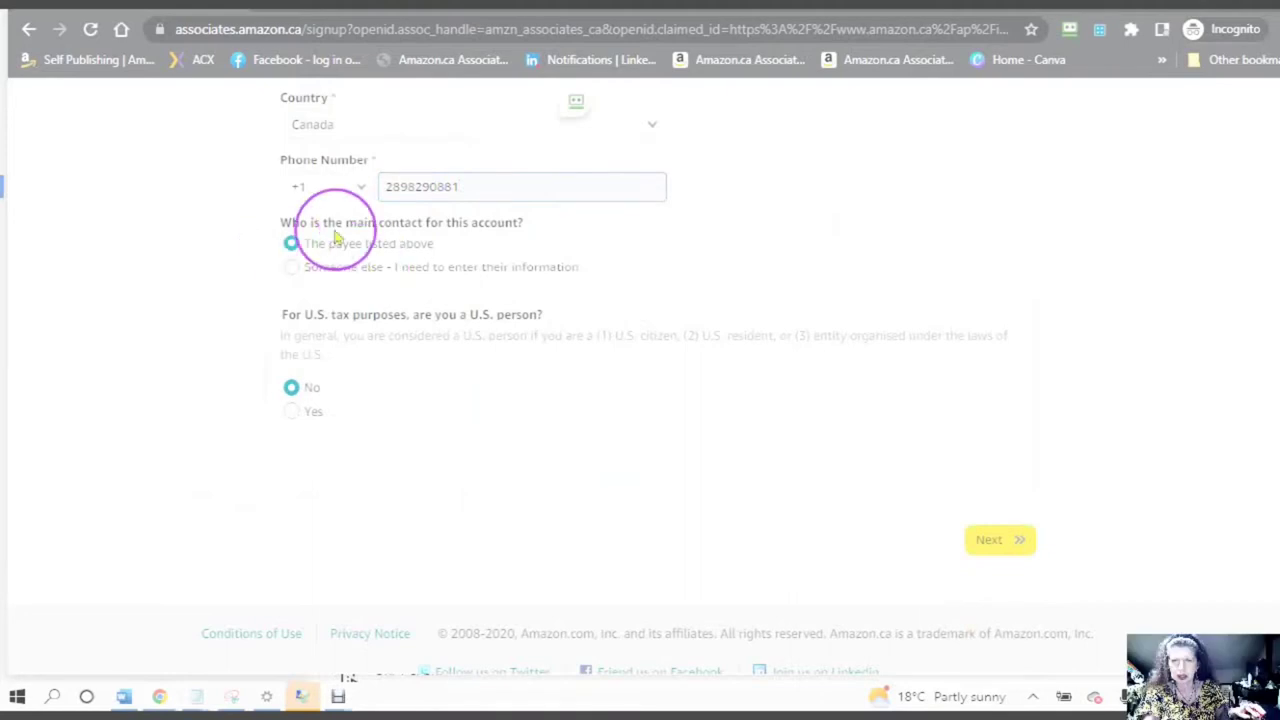
- Confirm the Canada address fields, keep the payee as main contact and 'No' for U.S. person, and continue
{"action": "left_click", "coordinate": [474, 215]}
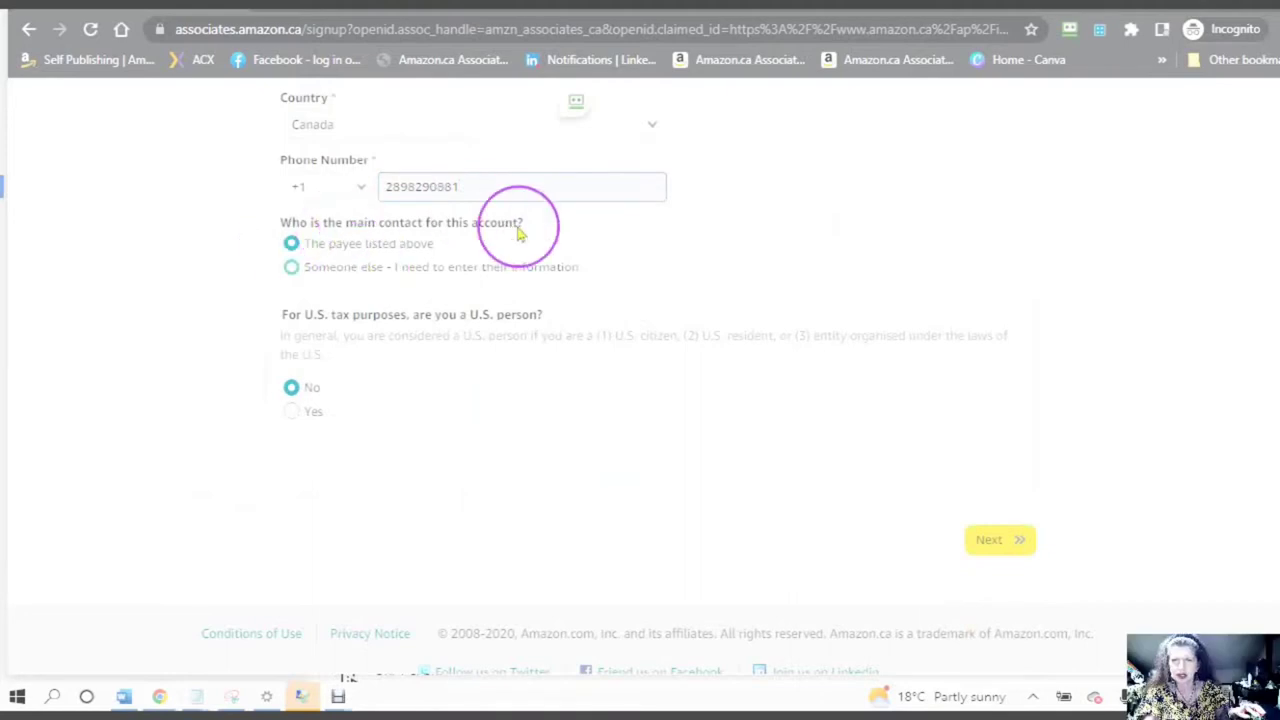
{"action": "left_click", "coordinate": [294, 287]}
{"action": "left_click", "coordinate": [364, 266]}
{"action": "left_click", "coordinate": [561, 276]}
{"action": "left_click", "coordinate": [563, 262]}
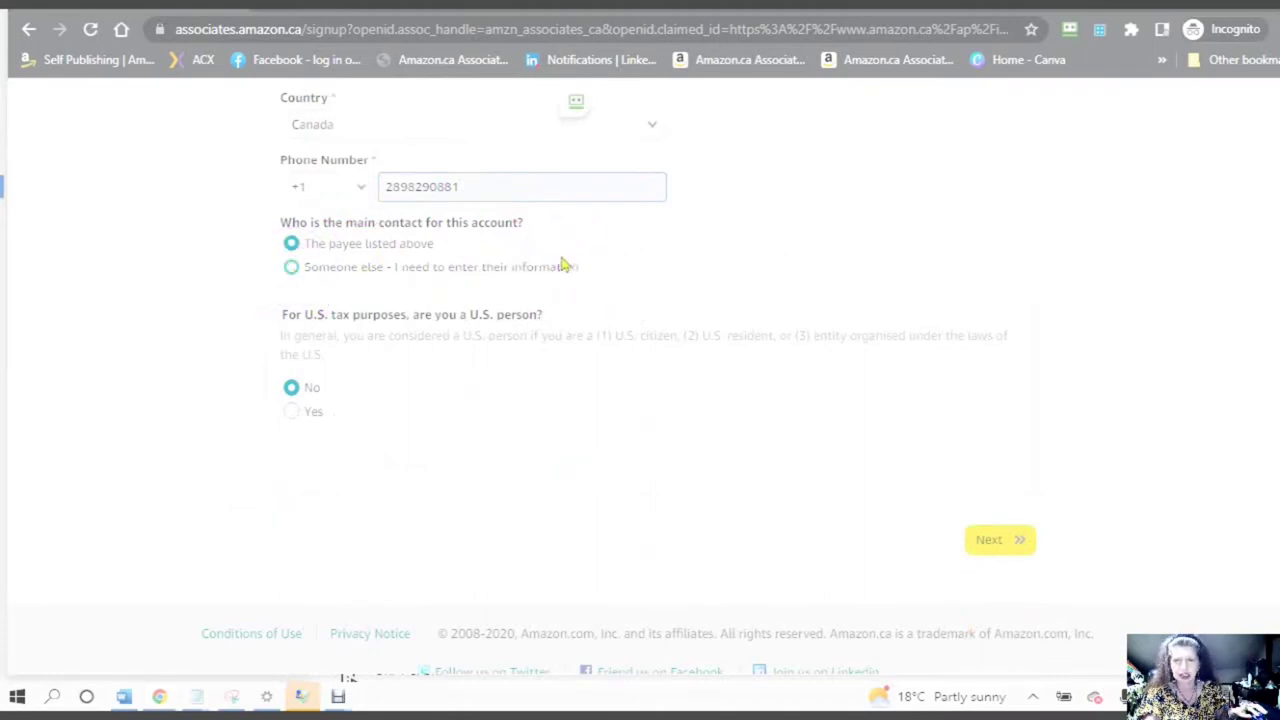
{"action": "left_click", "coordinate": [278, 368]}
{"action": "left_click", "coordinate": [399, 298]}
{"action": "left_click", "coordinate": [376, 322]}
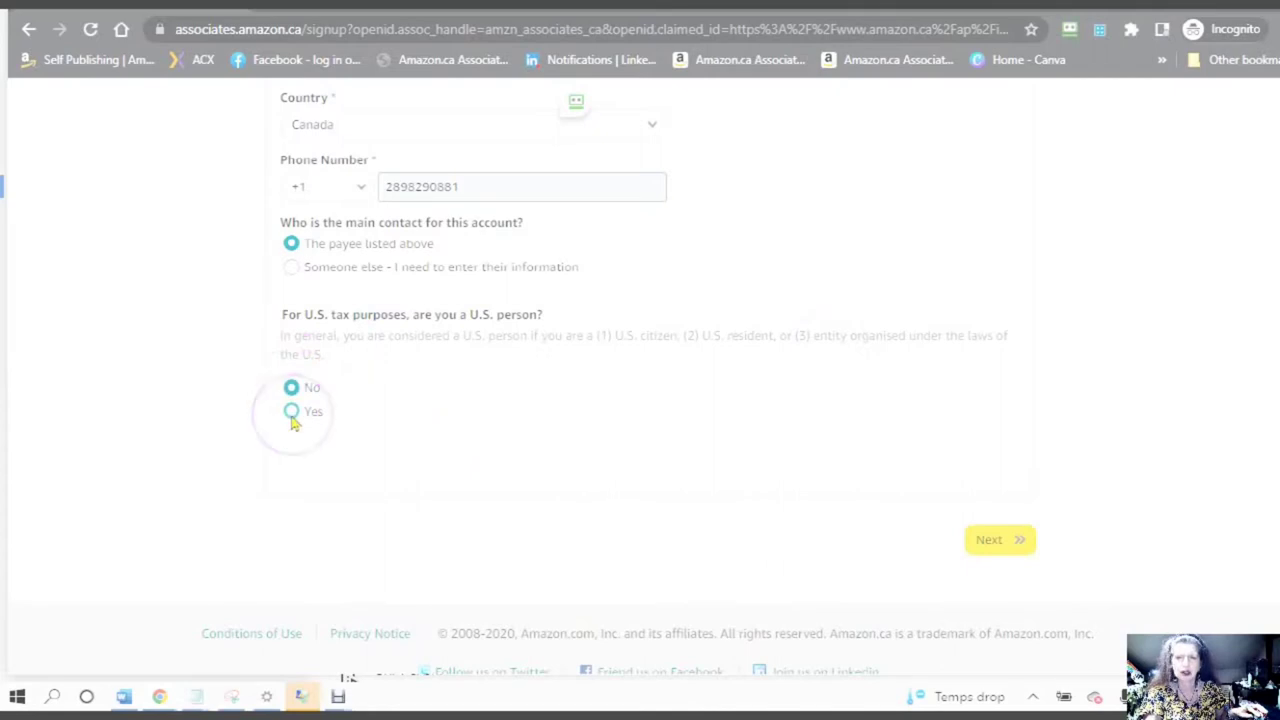
{"action": "left_click", "coordinate": [291, 410]}
{"action": "left_click", "coordinate": [291, 388]}
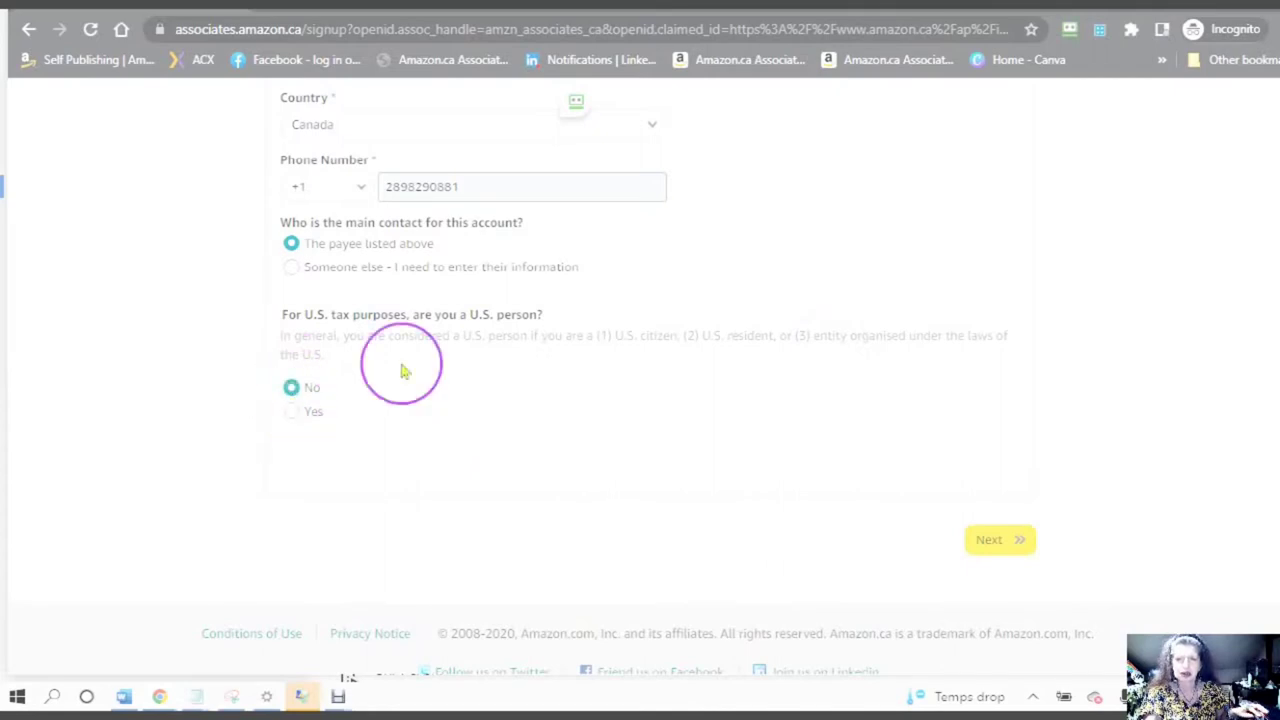
{"action": "left_click", "coordinate": [965, 542]}
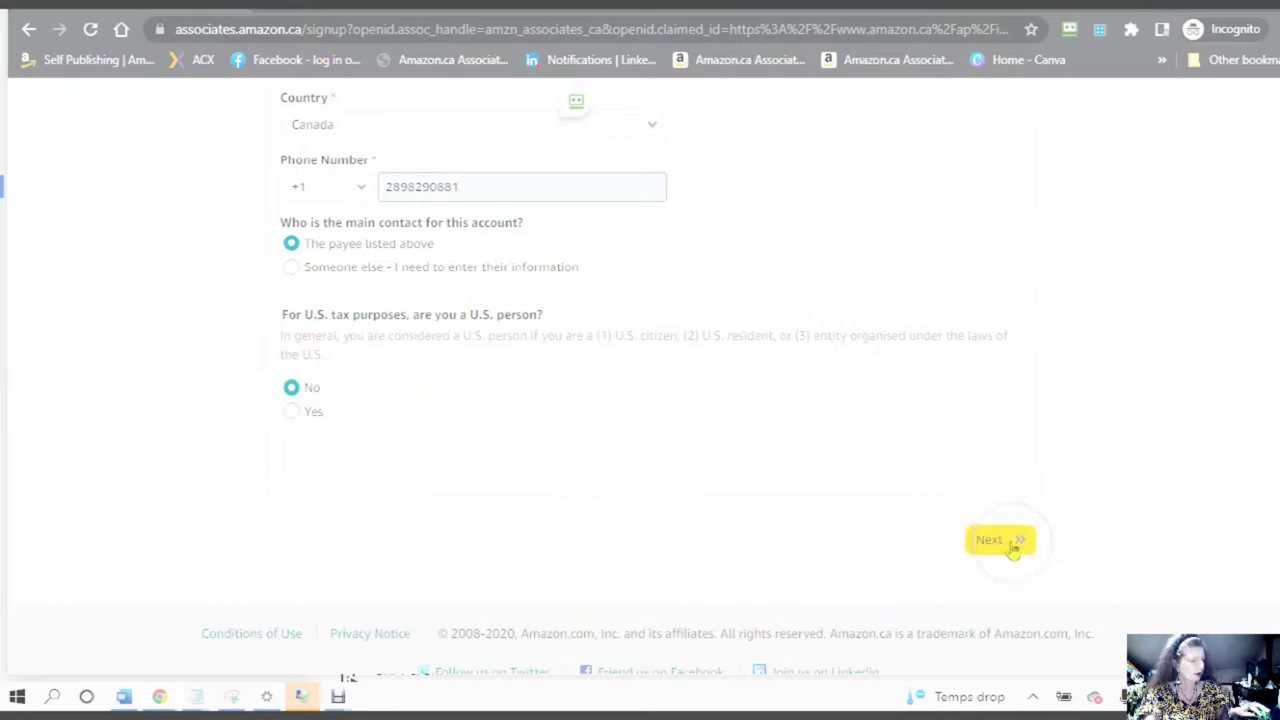
- Scroll the Website and Mobile App List step, then bring up the diypublishing.online site window
{"action": "left_click", "coordinate": [655, 400]}
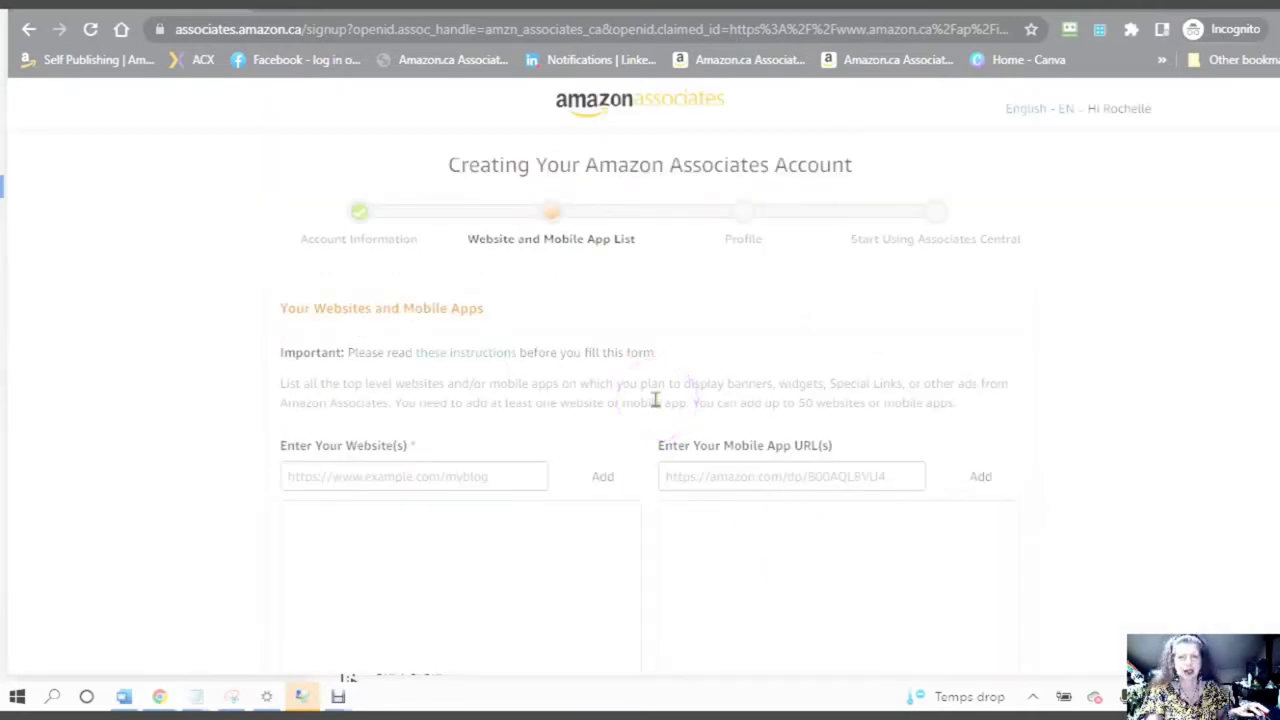
{"action": "left_click", "coordinate": [656, 398]}
{"action": "scroll", "coordinate": [657, 395], "scroll_direction": "down", "scroll_amount": 1}
{"action": "scroll", "coordinate": [657, 397], "scroll_direction": "down", "scroll_amount": 2}
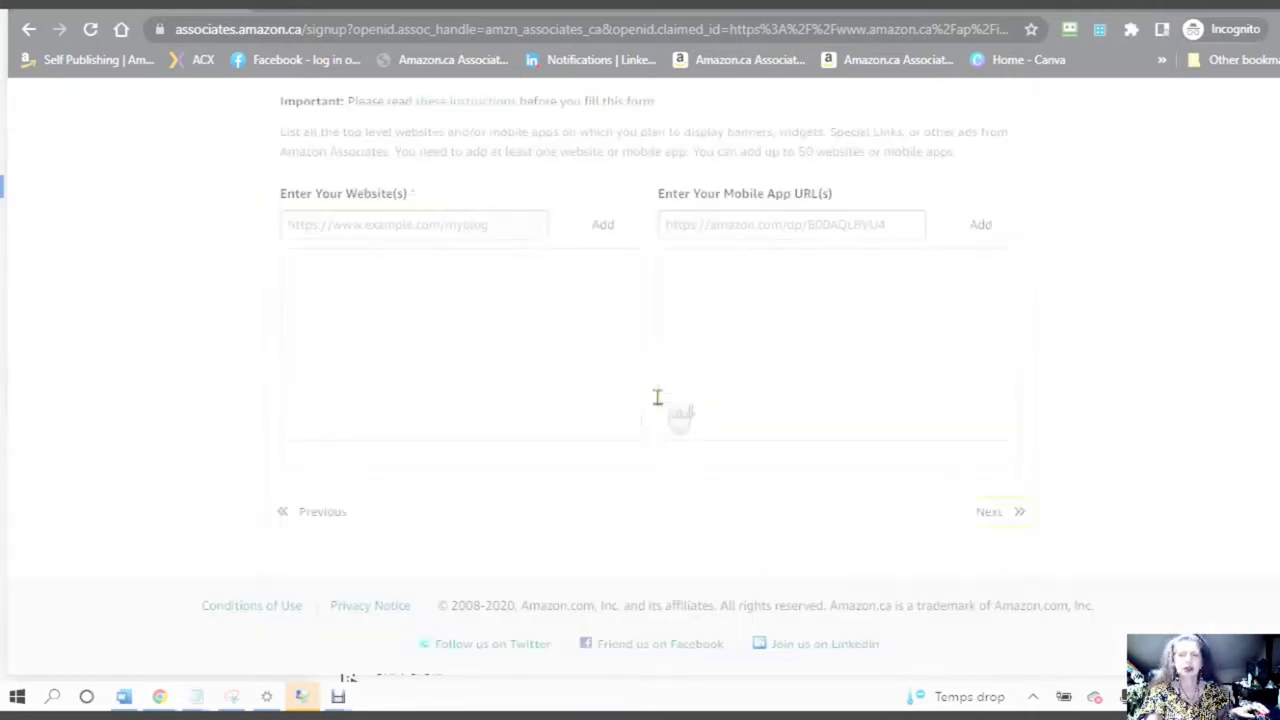
{"action": "left_click", "coordinate": [647, 418]}
{"action": "scroll", "coordinate": [645, 417], "scroll_direction": "up", "scroll_amount": 2}
{"action": "left_click", "coordinate": [643, 417]}
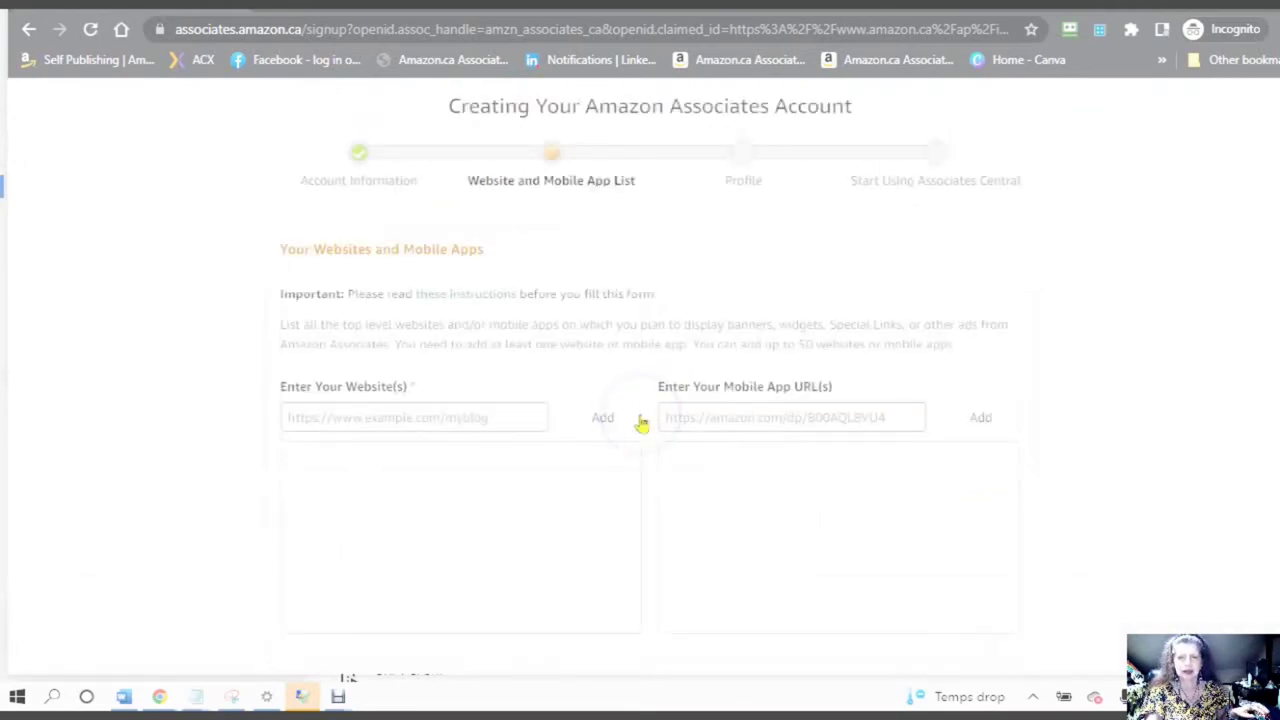
{"action": "scroll", "coordinate": [640, 420], "scroll_direction": "down", "scroll_amount": 2}
{"action": "left_click", "coordinate": [637, 425]}
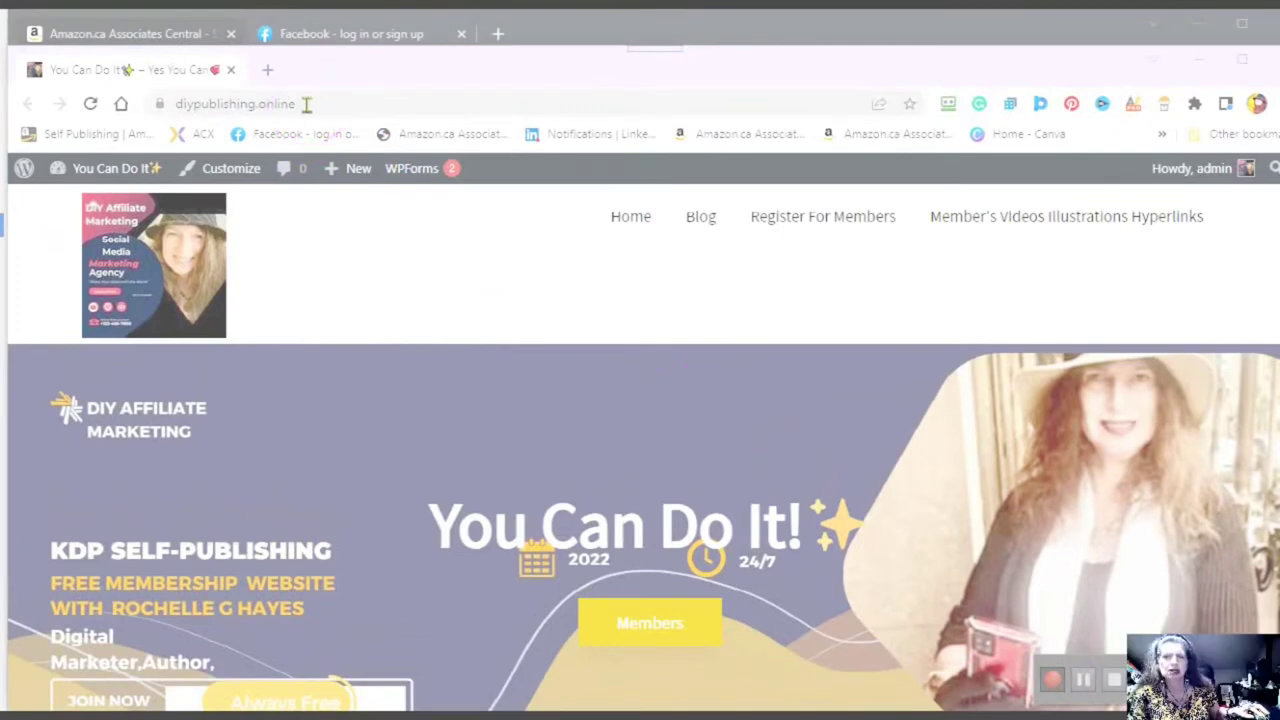
{"action": "left_click", "coordinate": [300, 104]}
{"action": "left_click", "coordinate": [370, 107]}
{"action": "left_click", "coordinate": [360, 105]}
{"action": "left_click", "coordinate": [349, 104]}
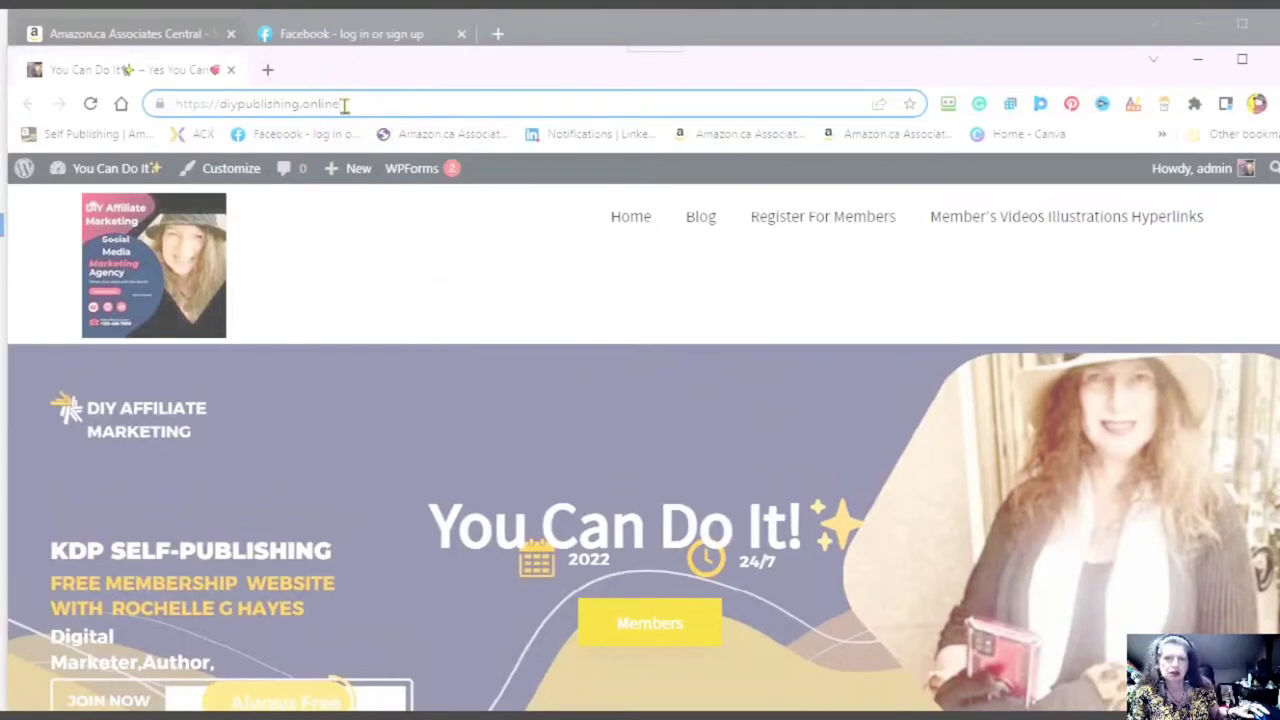
{"action": "left_click_drag", "start_coordinate": [344, 104], "coordinate": [177, 101]}
{"action": "right_click", "coordinate": [212, 109]}
{"action": "left_click", "coordinate": [258, 243]}
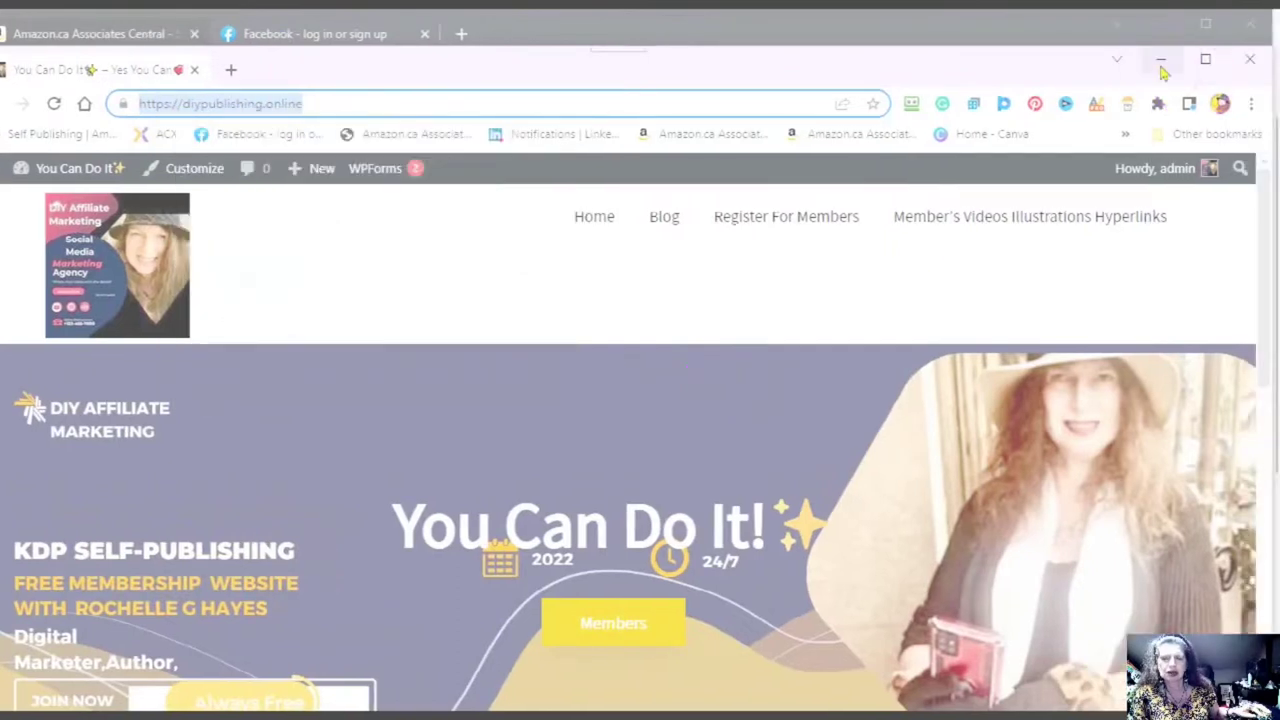
{"action": "left_click", "coordinate": [891, 223]}
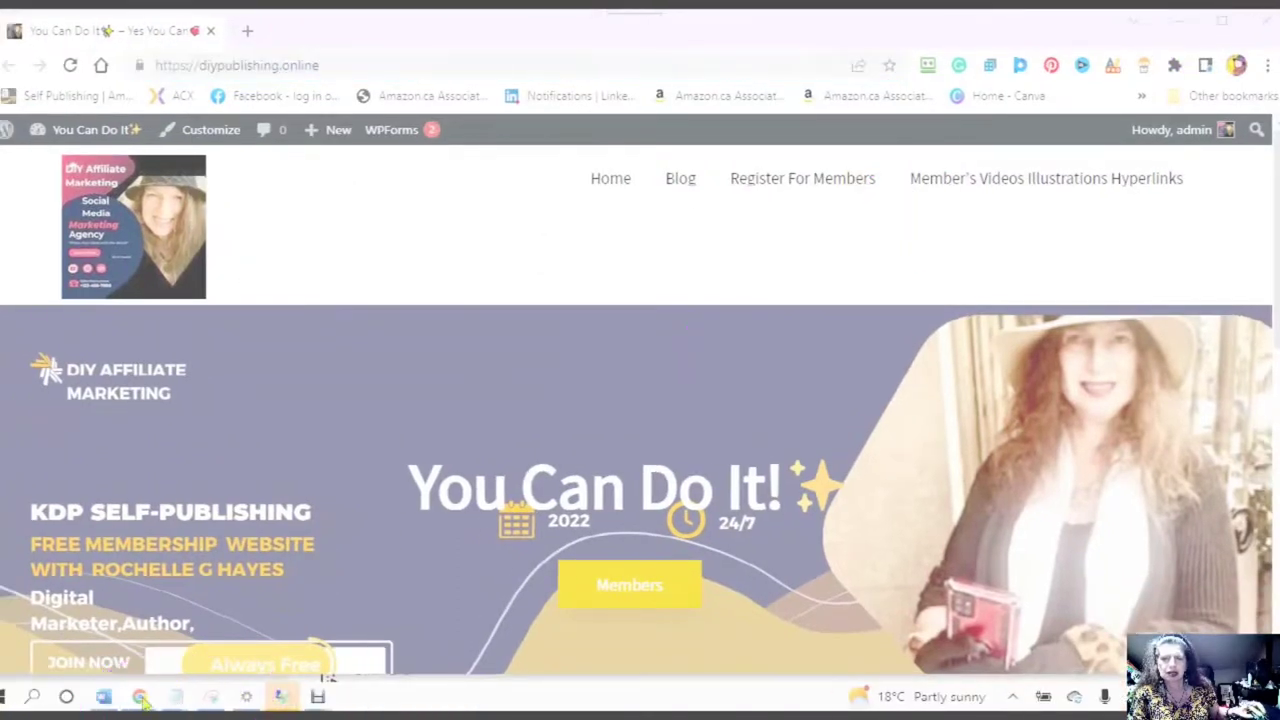
- Return to the Amazon Associates signup window and select the website entry field
{"action": "mouse_move", "coordinate": [143, 703]}
{"action": "left_click", "coordinate": [671, 632]}
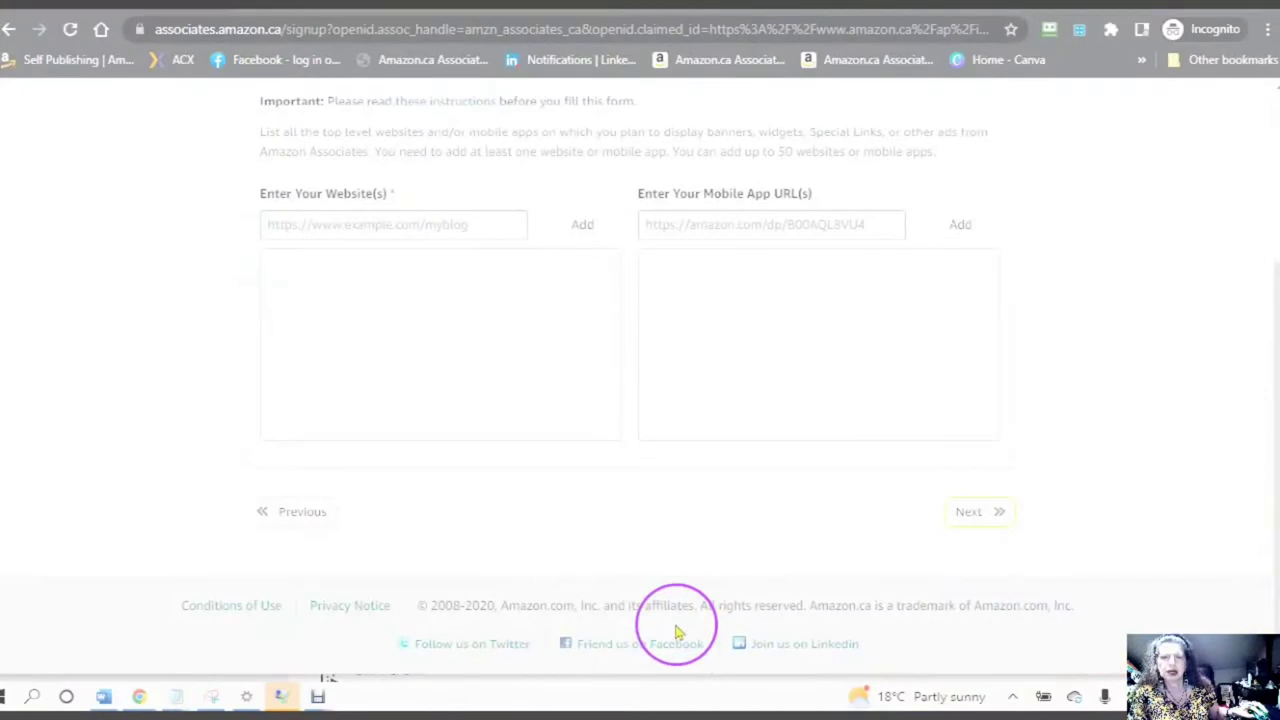
{"action": "left_click", "coordinate": [284, 293]}
{"action": "left_click", "coordinate": [275, 223]}
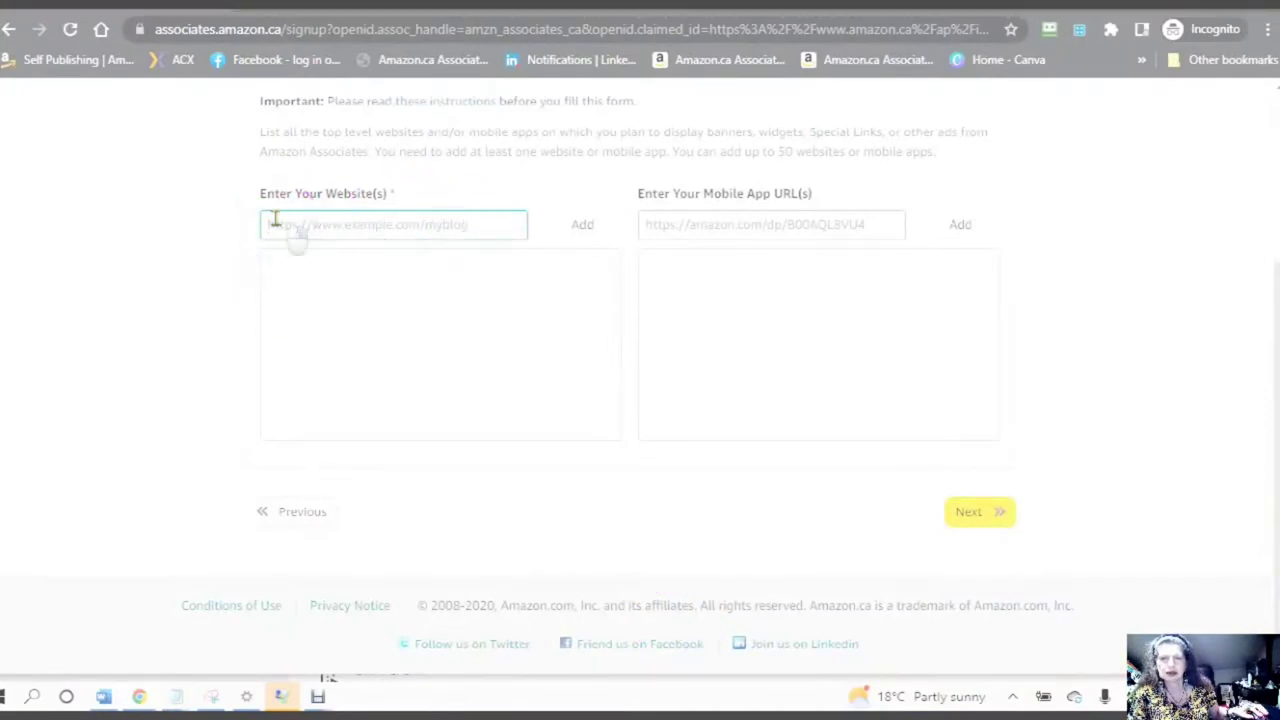
{"action": "right_click", "coordinate": [275, 222]}
{"action": "left_click", "coordinate": [318, 376]}
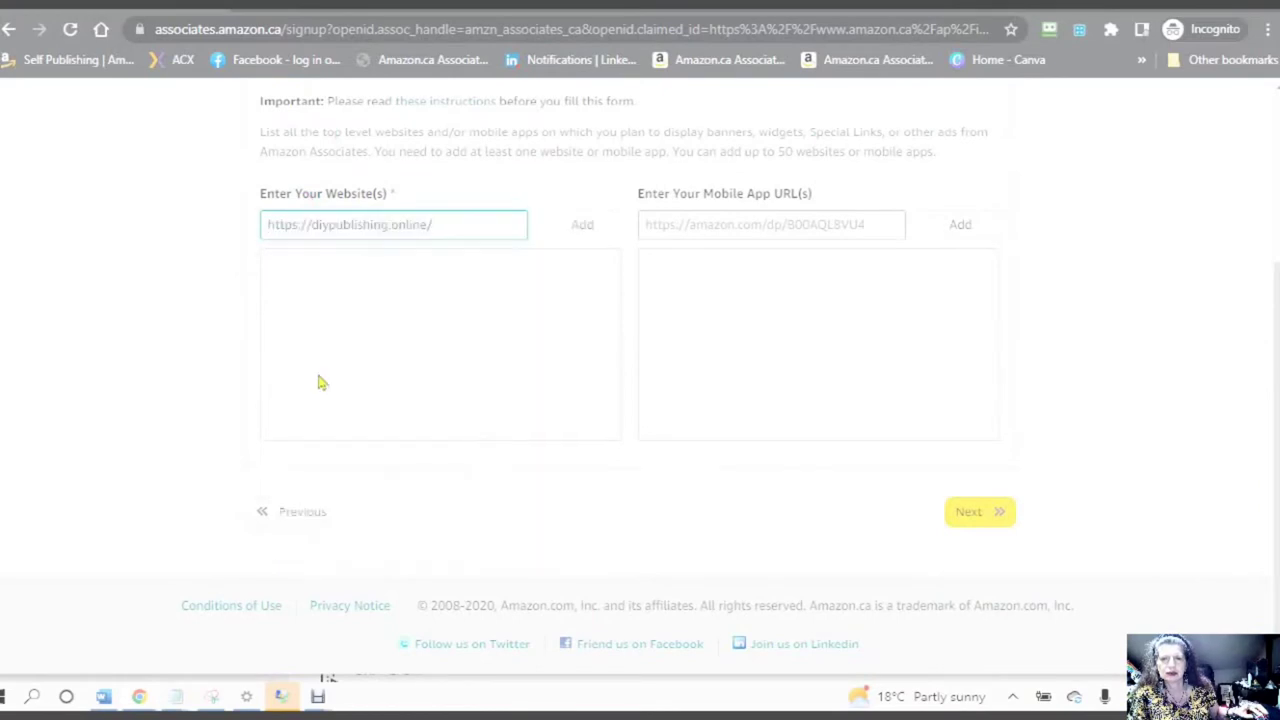
{"action": "left_click", "coordinate": [585, 233]}
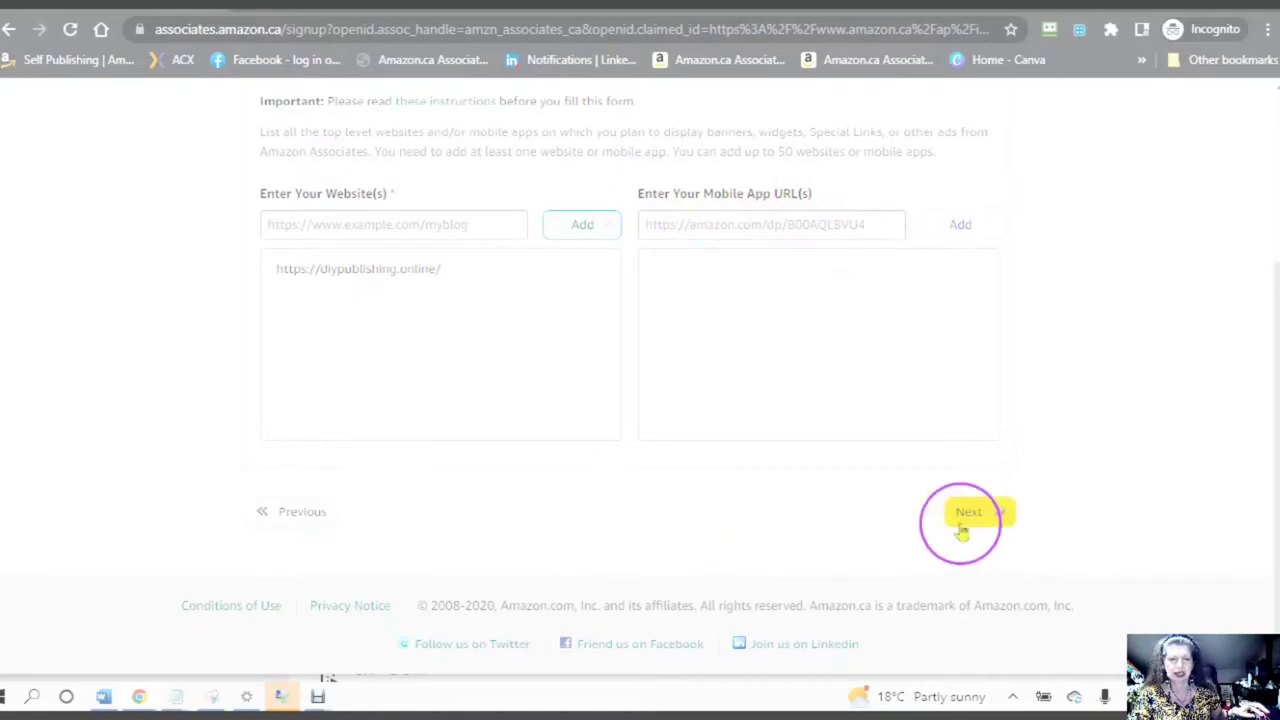
{"action": "left_click", "coordinate": [968, 513]}
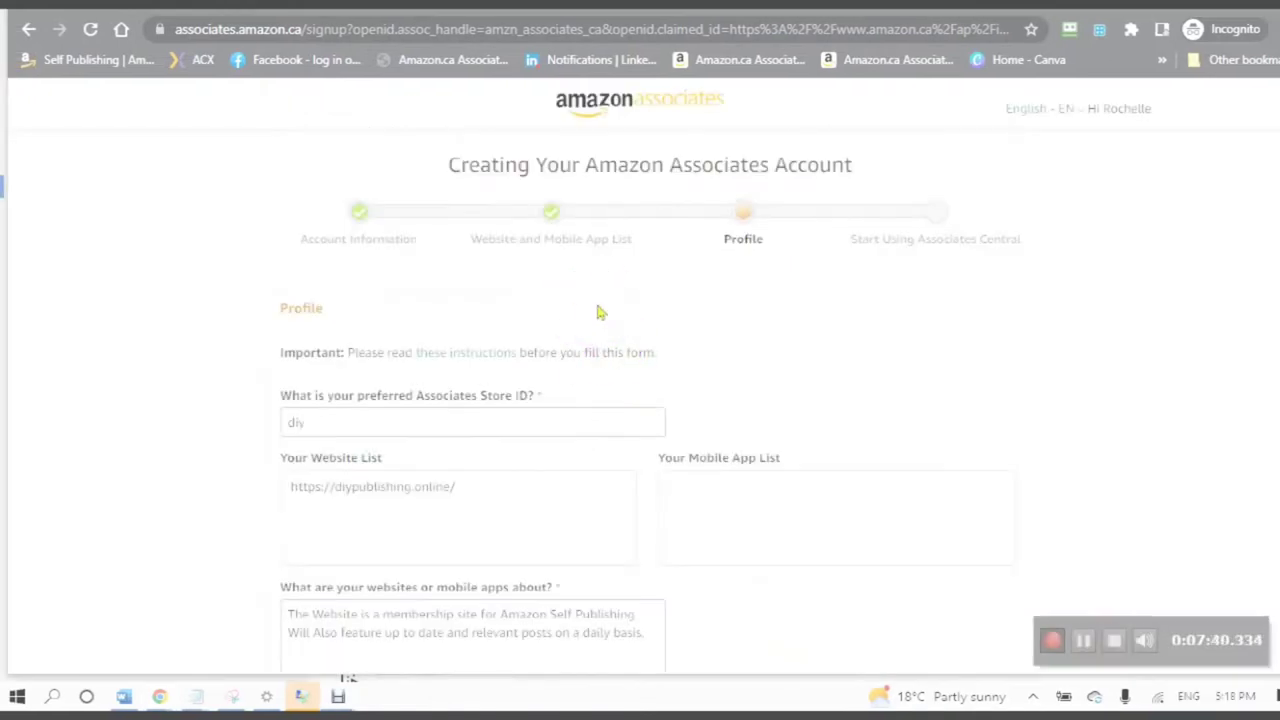
{"action": "scroll", "coordinate": [597, 313], "scroll_direction": "down", "scroll_amount": 3}
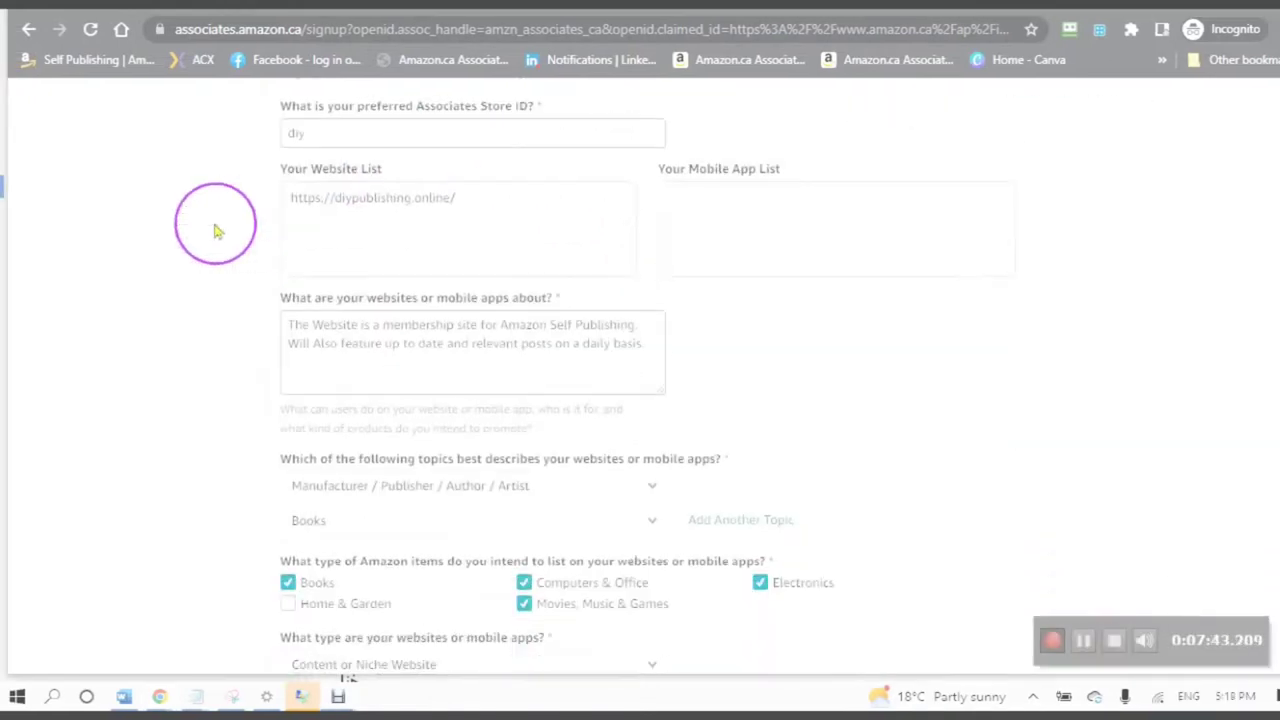
{"action": "scroll", "coordinate": [320, 205], "scroll_direction": "up", "scroll_amount": 1}
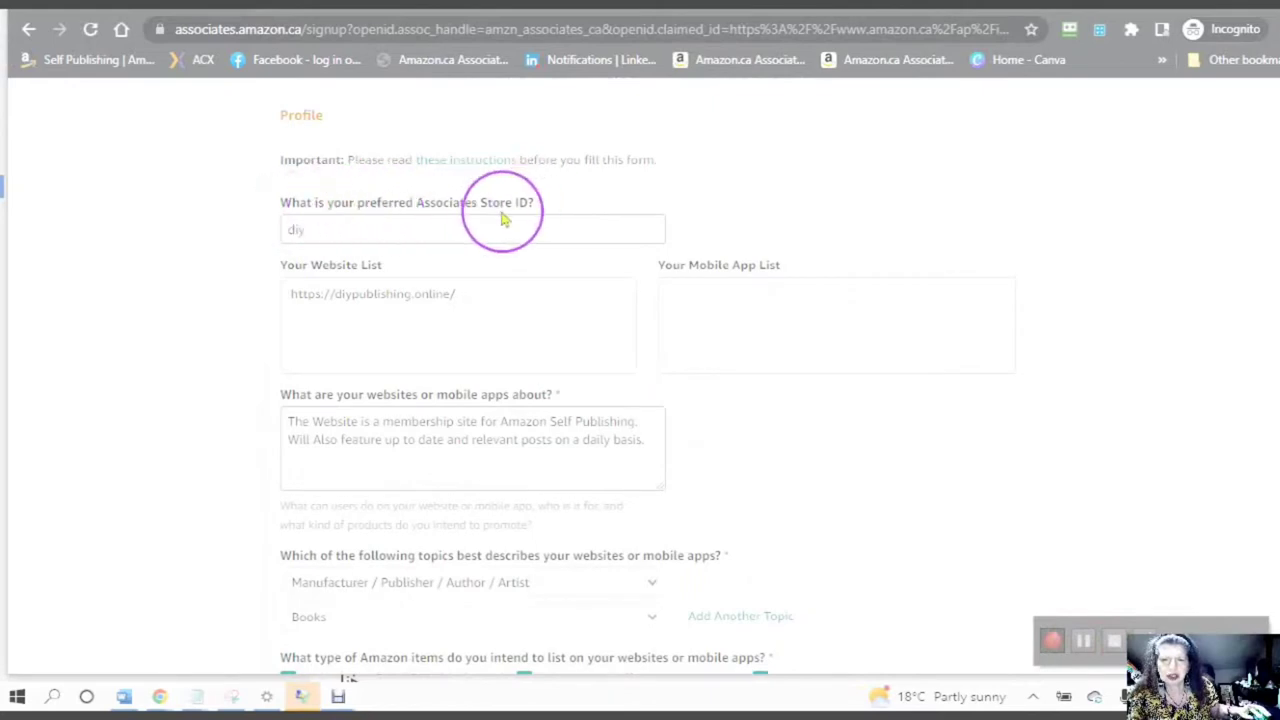
{"action": "left_click", "coordinate": [321, 230]}
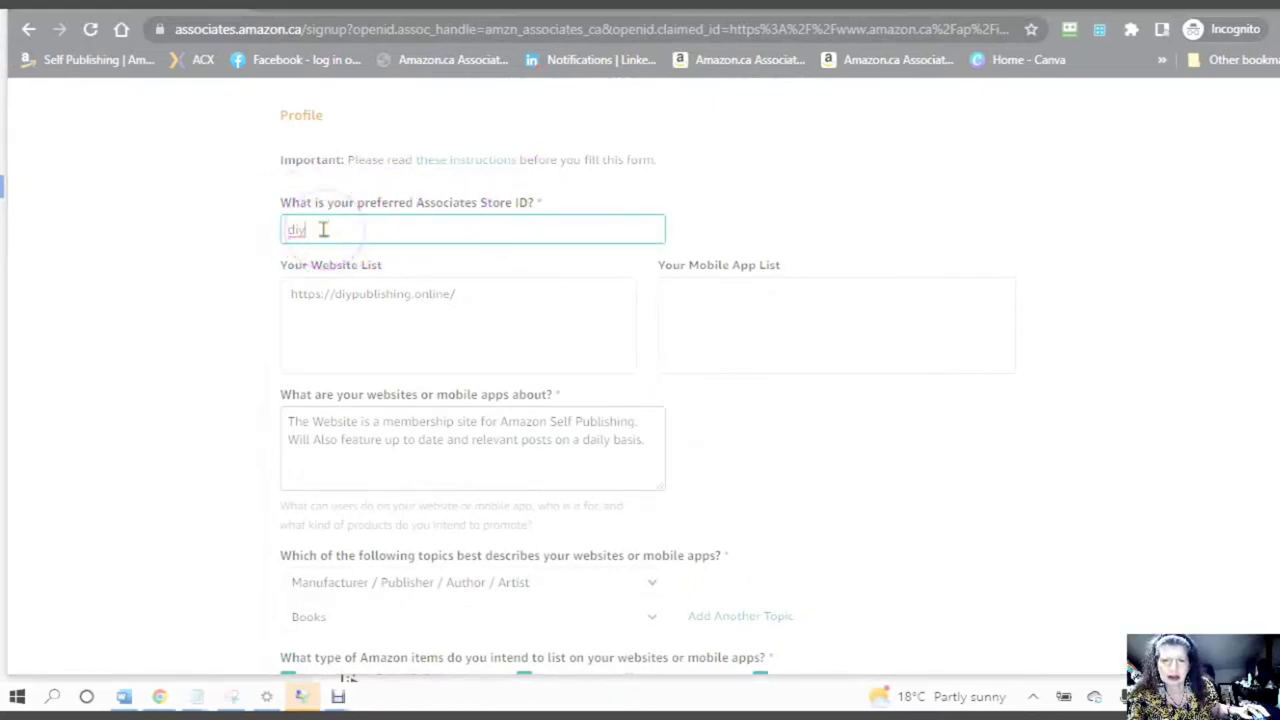
{"action": "left_click", "coordinate": [443, 296]}
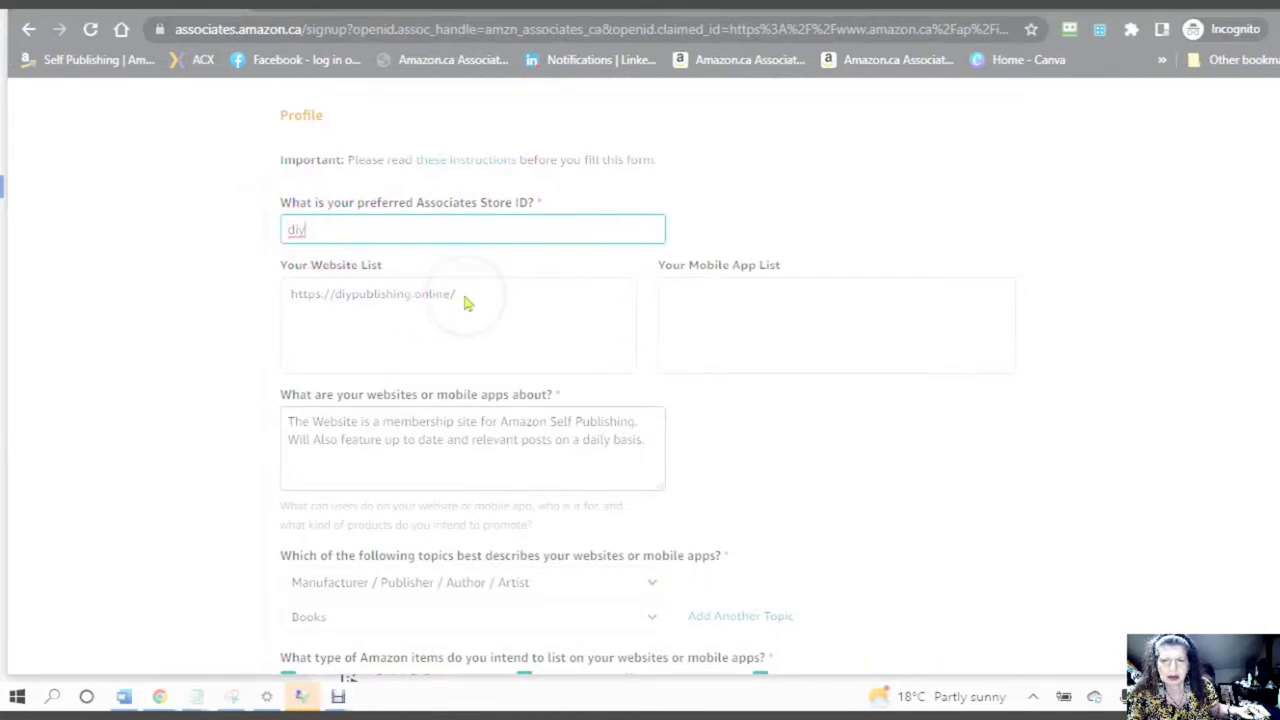
{"action": "left_click", "coordinate": [468, 298]}
{"action": "left_click", "coordinate": [371, 309]}
{"action": "scroll", "coordinate": [371, 323], "scroll_direction": "down", "scroll_amount": 2}
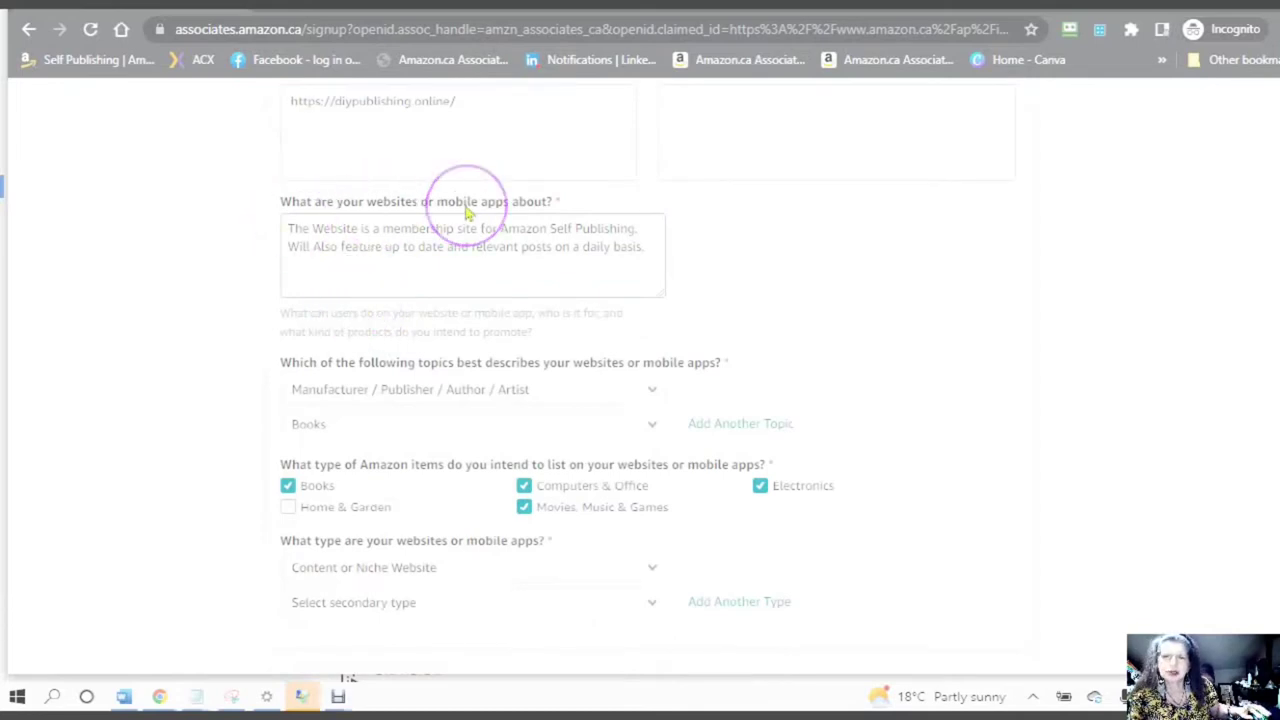
{"action": "left_click", "coordinate": [286, 248]}
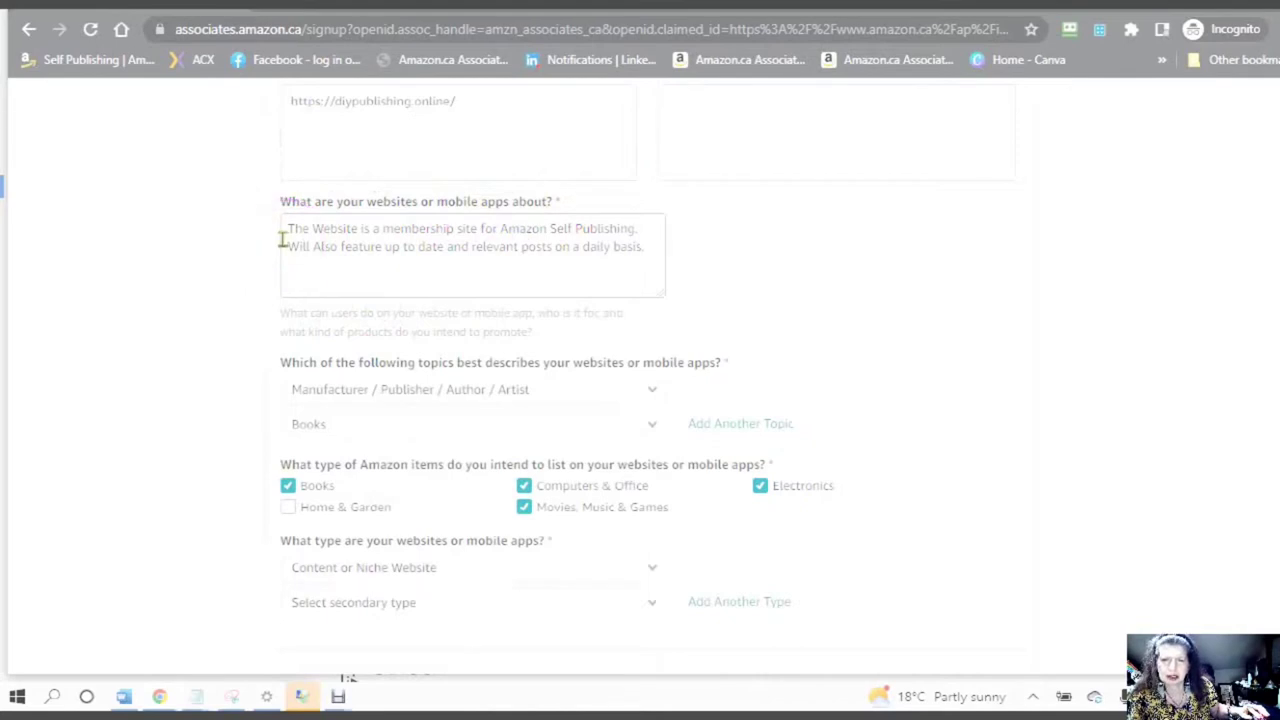
{"action": "left_click", "coordinate": [281, 241]}
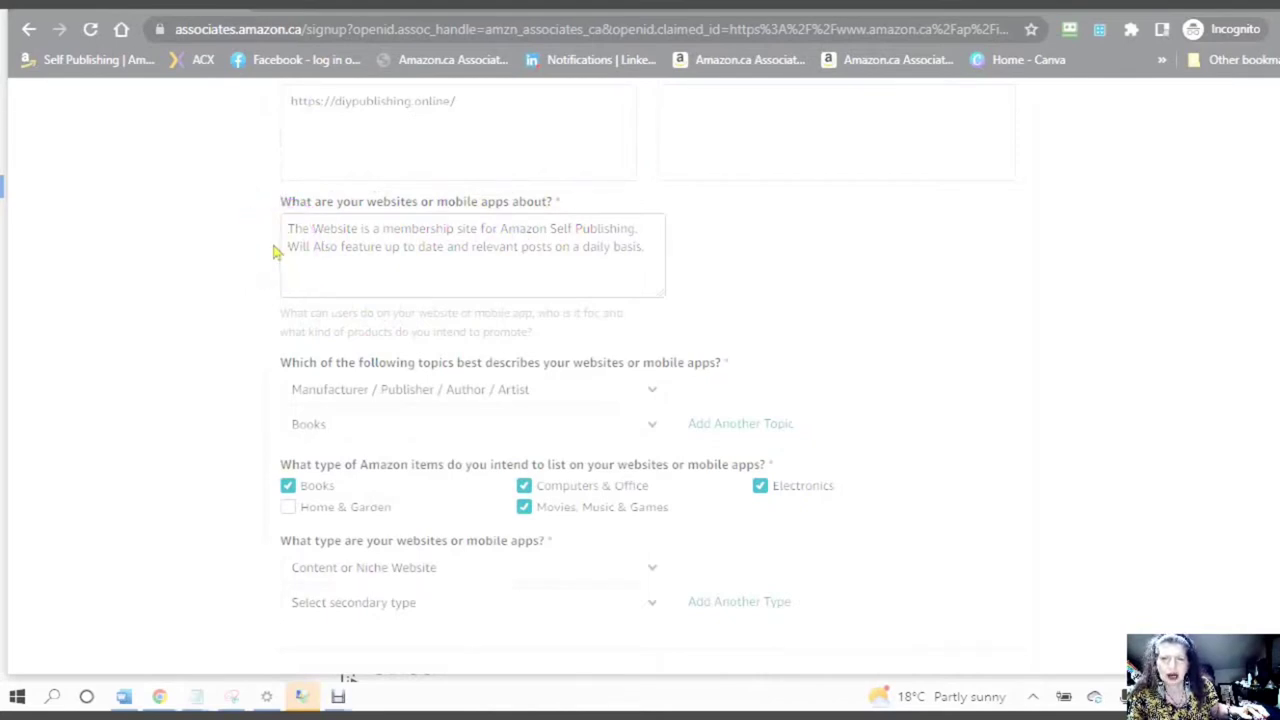
{"action": "left_click", "coordinate": [283, 239]}
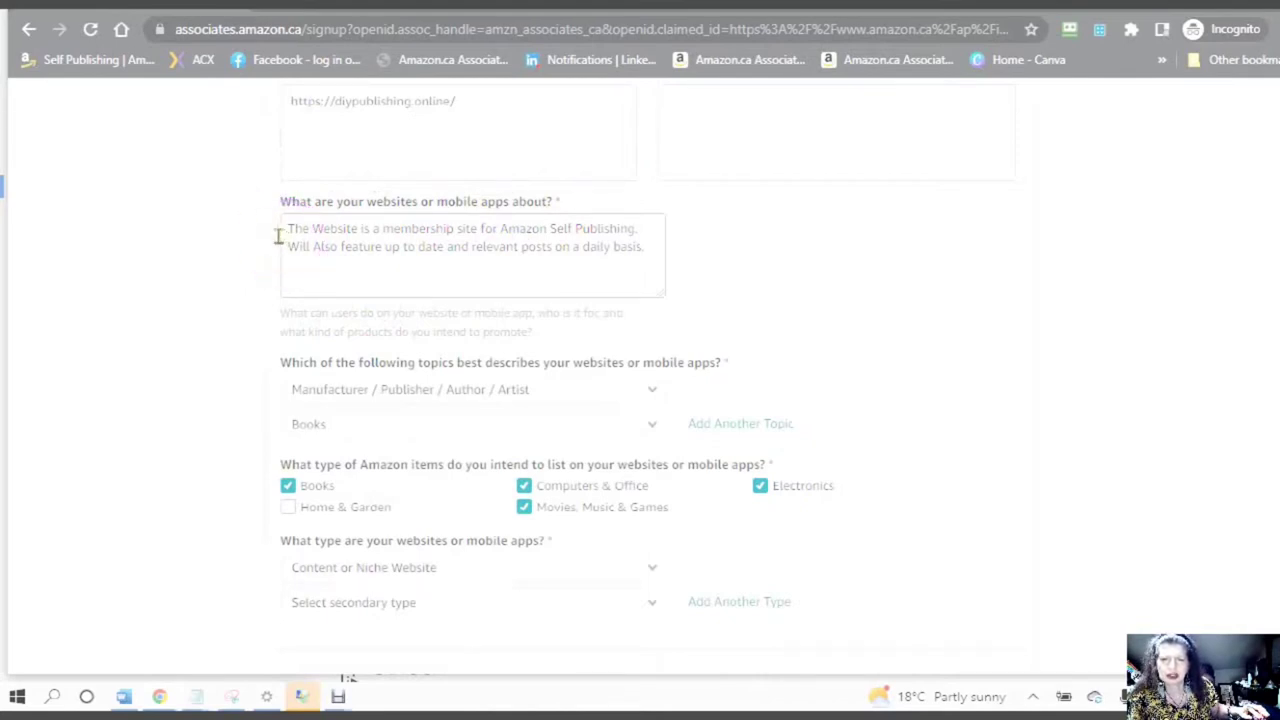
{"action": "left_click", "coordinate": [280, 240]}
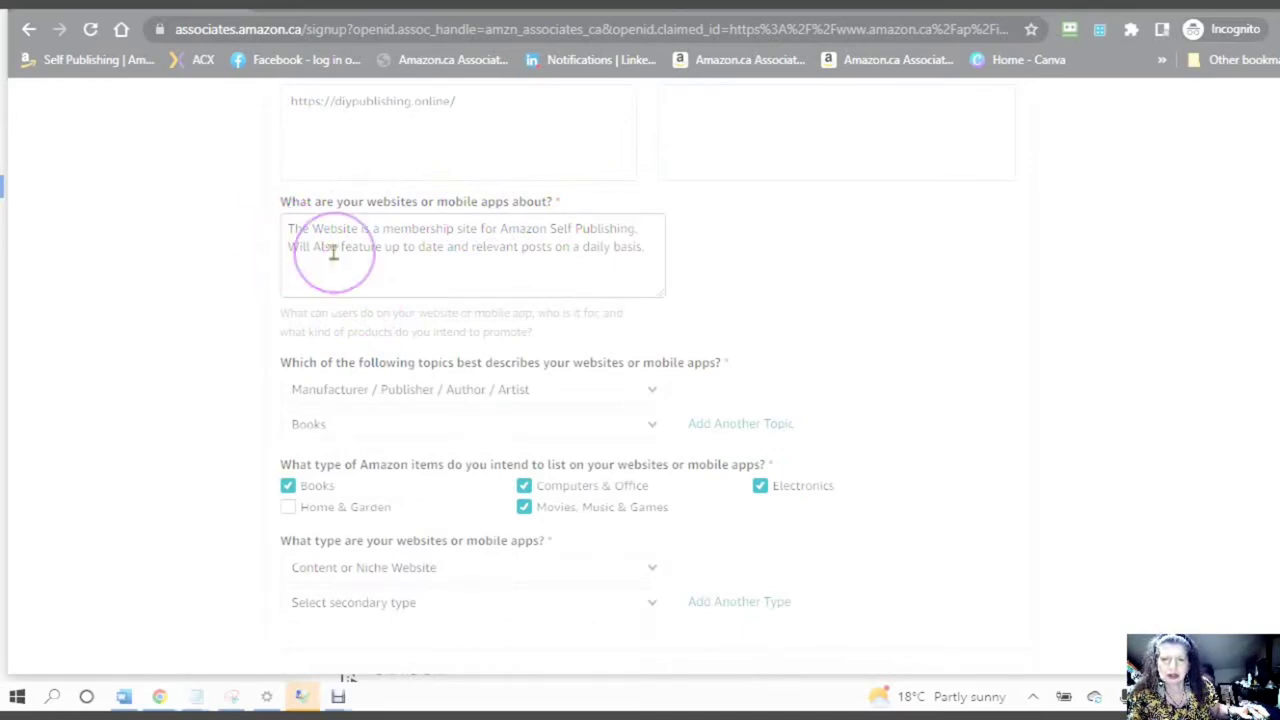
{"action": "left_click", "coordinate": [285, 254]}
{"action": "left_click", "coordinate": [306, 250]}
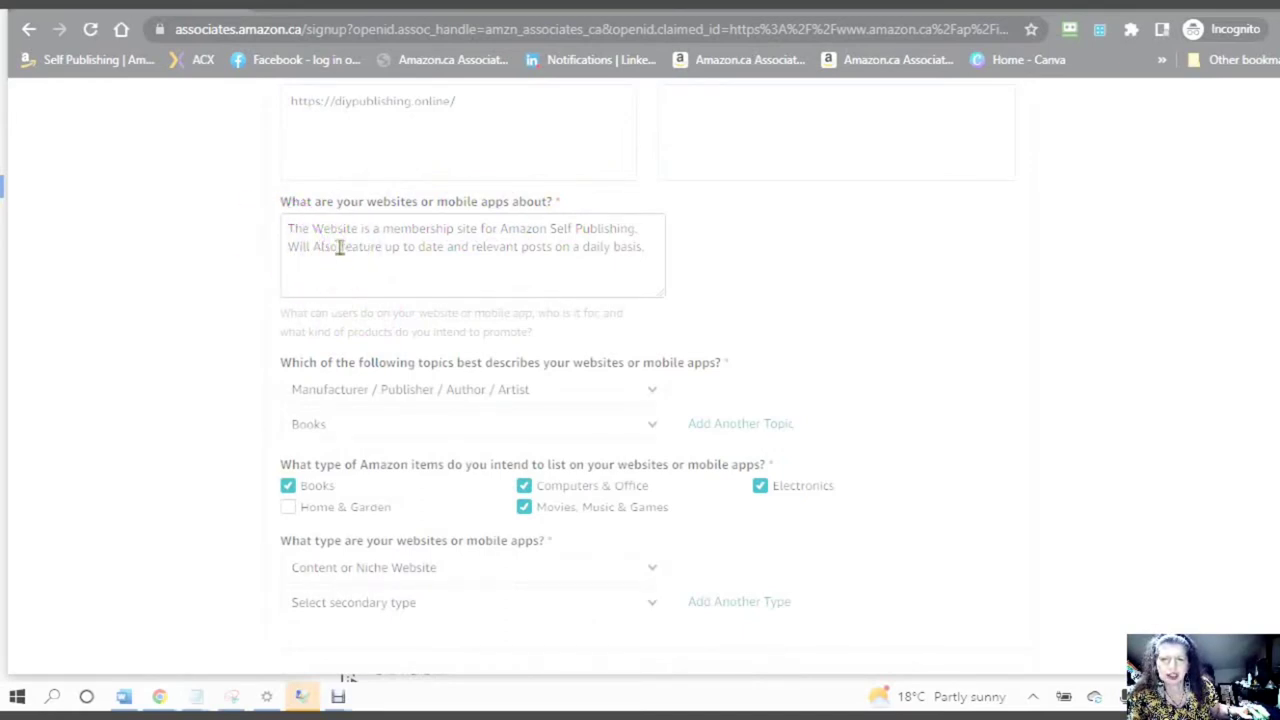
{"action": "left_click", "coordinate": [340, 248]}
{"action": "left_click", "coordinate": [426, 228]}
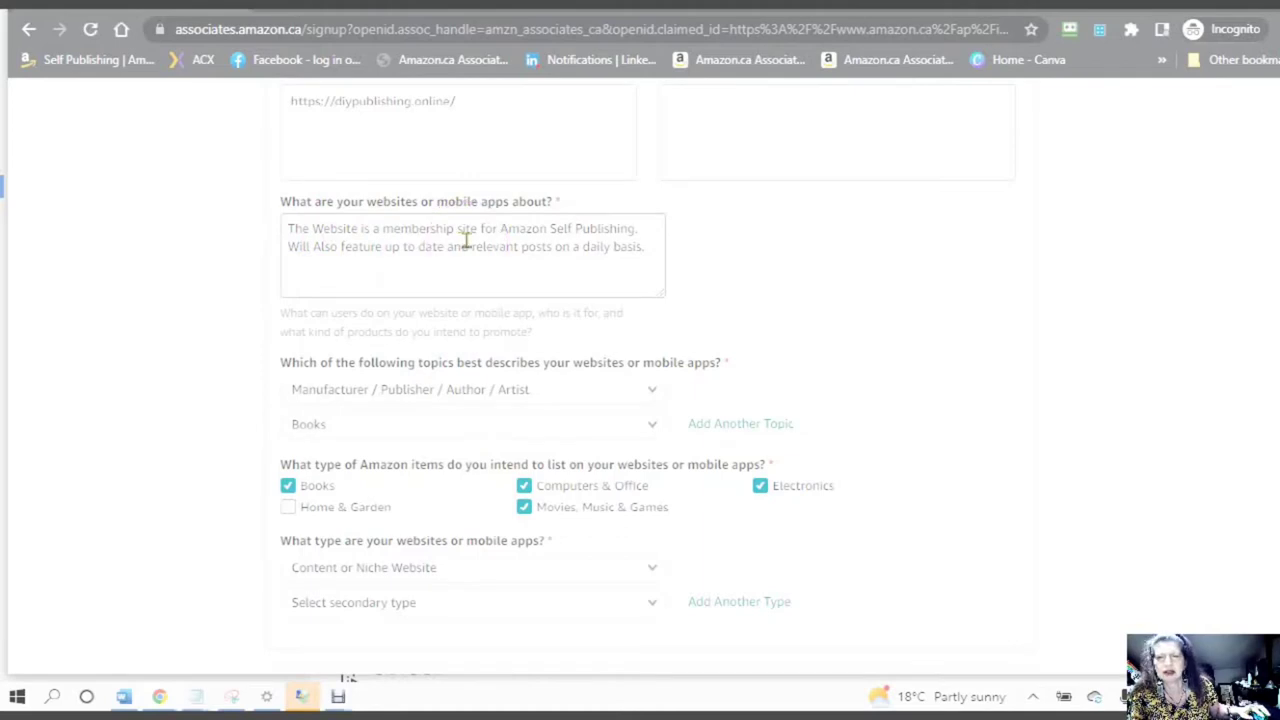
{"action": "scroll", "coordinate": [466, 240], "scroll_direction": "down", "scroll_amount": 2}
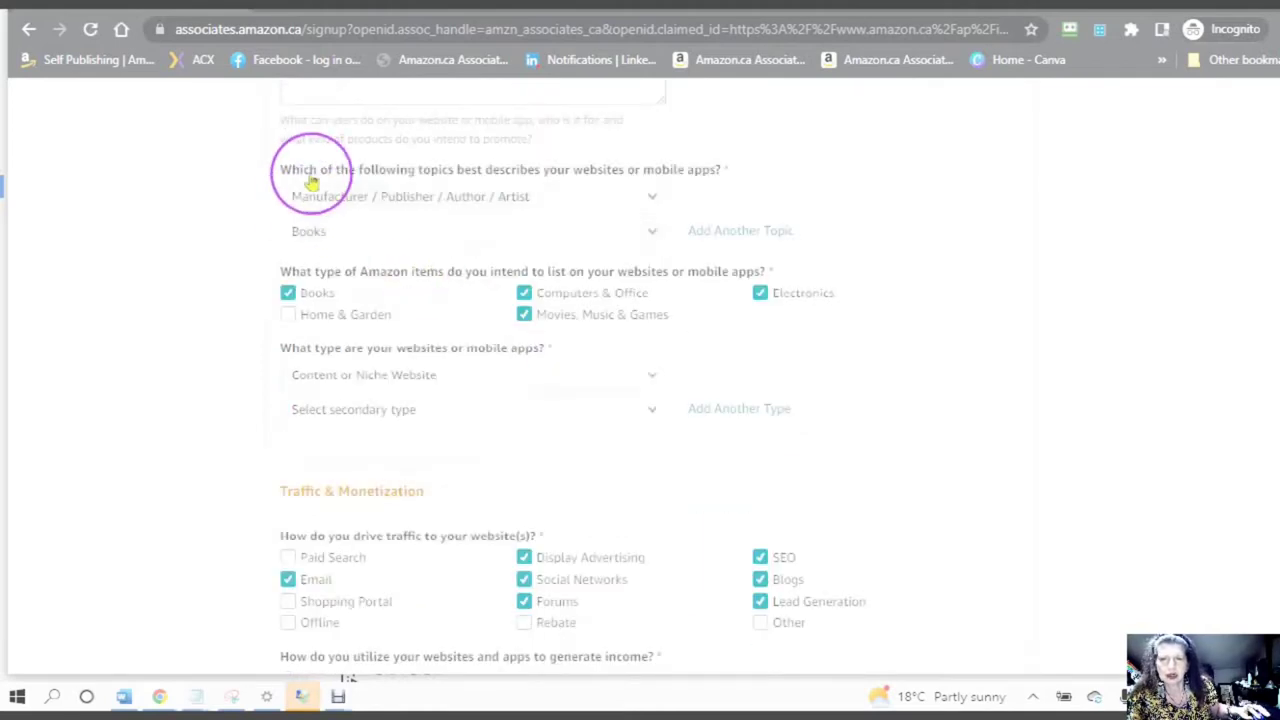
{"action": "left_click", "coordinate": [345, 200]}
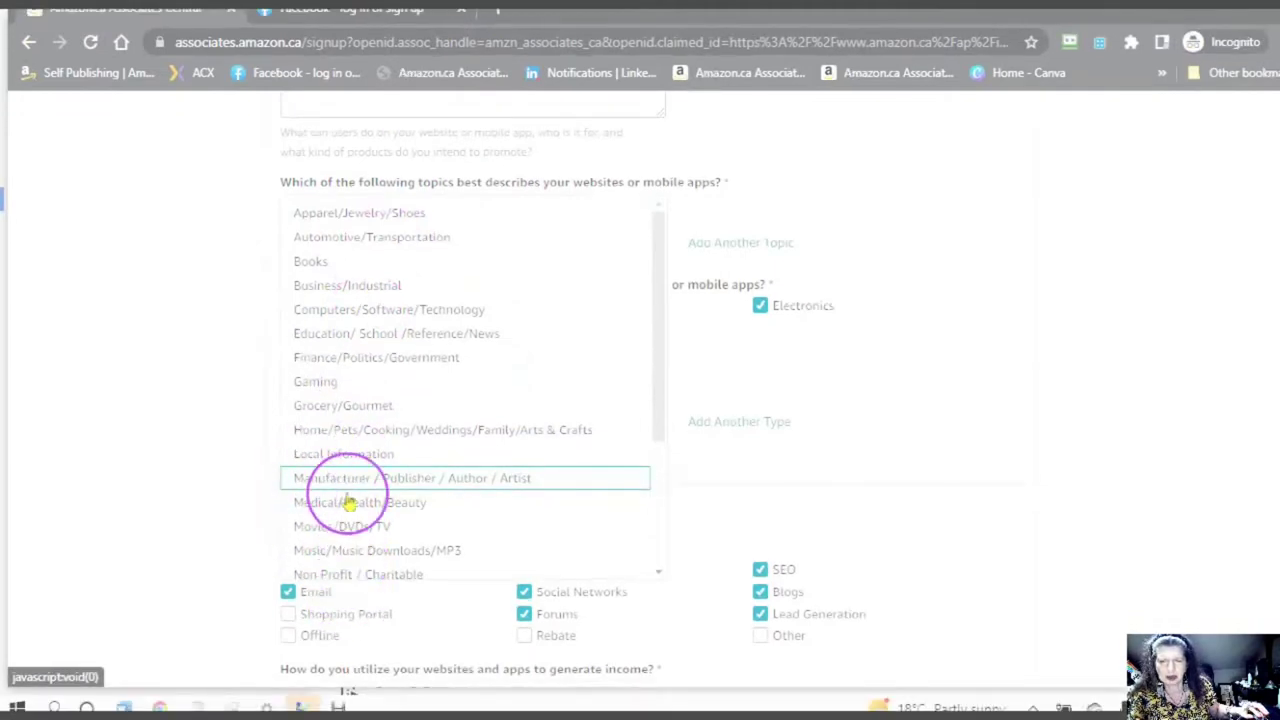
{"action": "left_click", "coordinate": [330, 480]}
{"action": "left_click", "coordinate": [654, 250]}
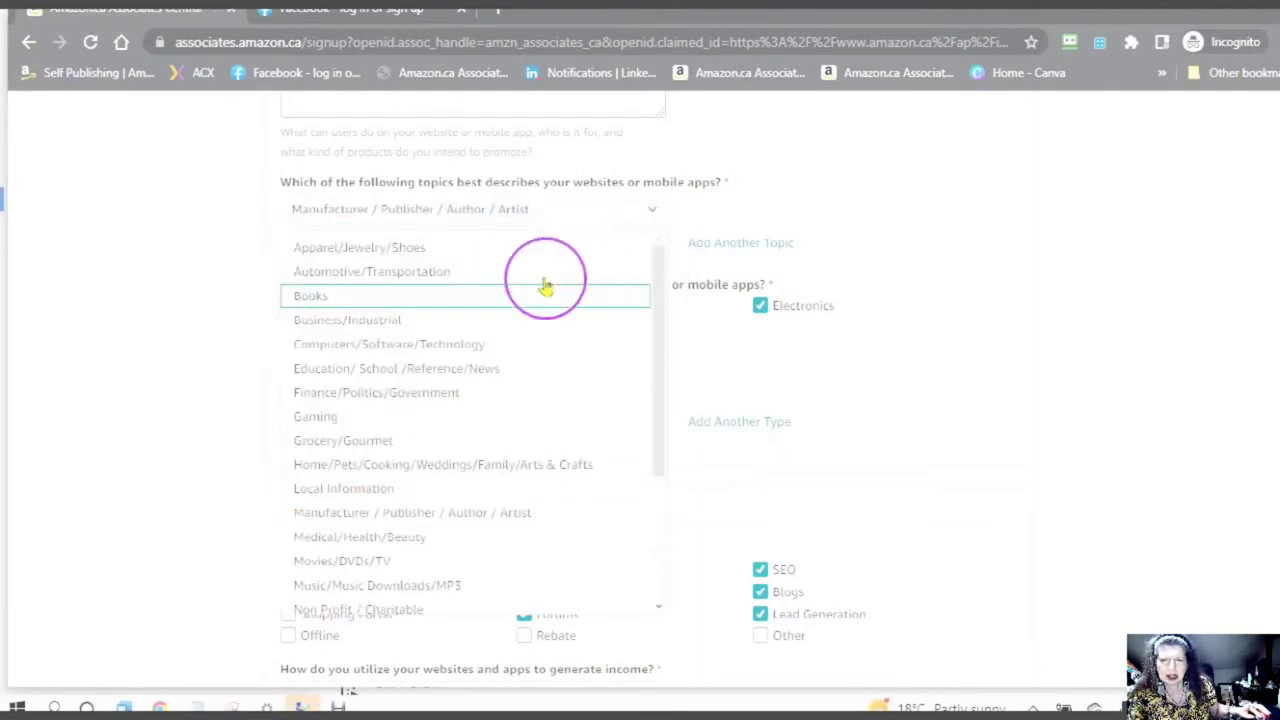
{"action": "left_click", "coordinate": [535, 296]}
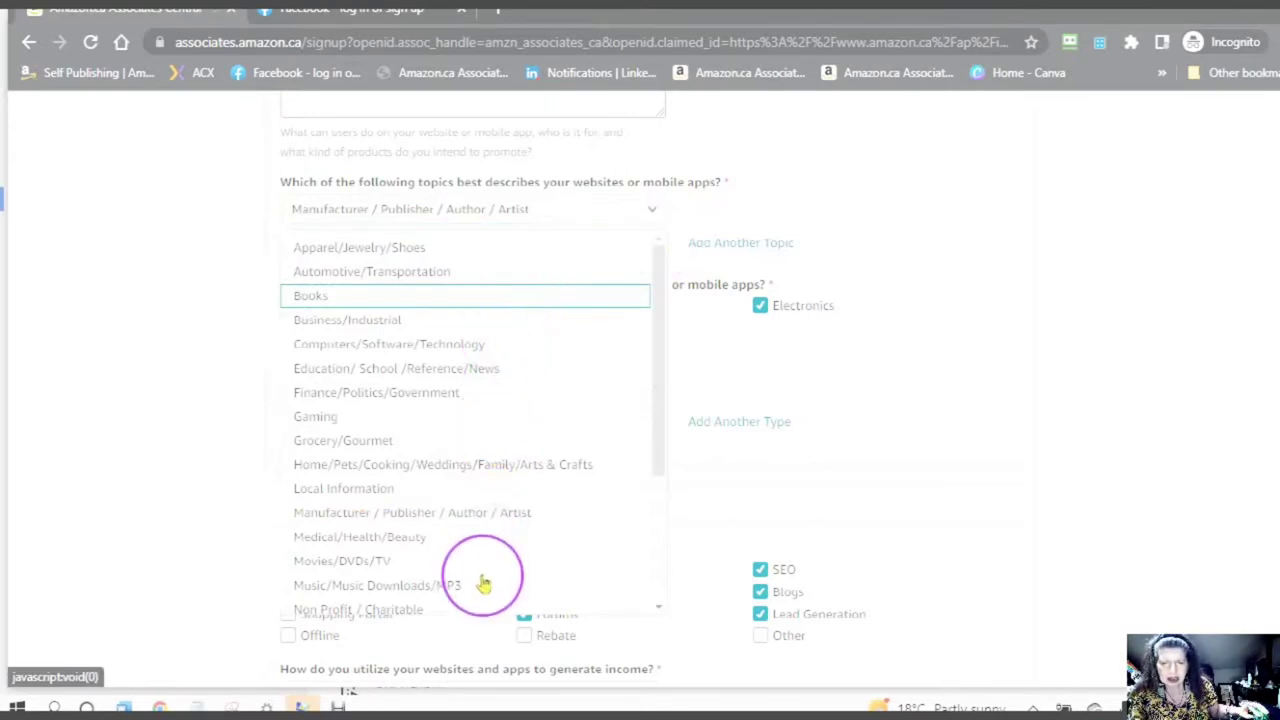
{"action": "left_click", "coordinate": [426, 284]}
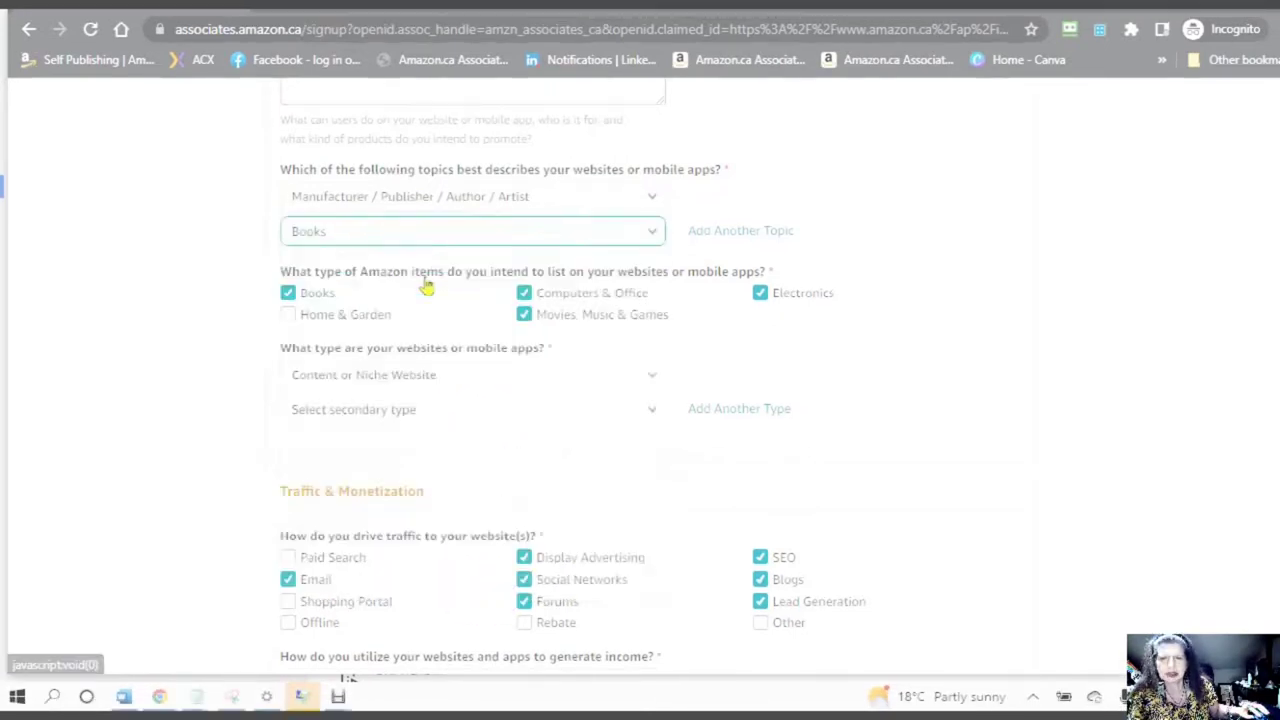
{"action": "scroll", "coordinate": [570, 345], "scroll_direction": "down", "scroll_amount": 3}
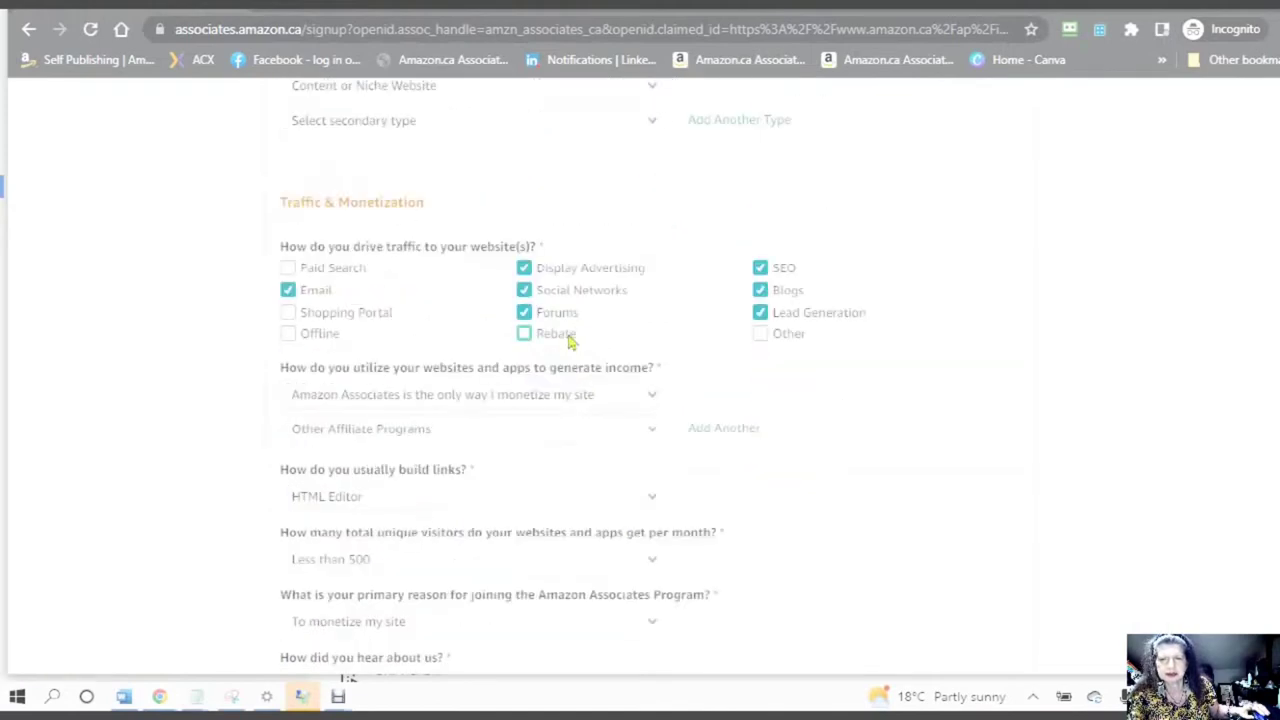
- Review and adjust choices in the profile form's earlier questions
{"action": "scroll", "coordinate": [566, 337], "scroll_direction": "down", "scroll_amount": 1}
{"action": "scroll", "coordinate": [571, 409], "scroll_direction": "up", "scroll_amount": 1}
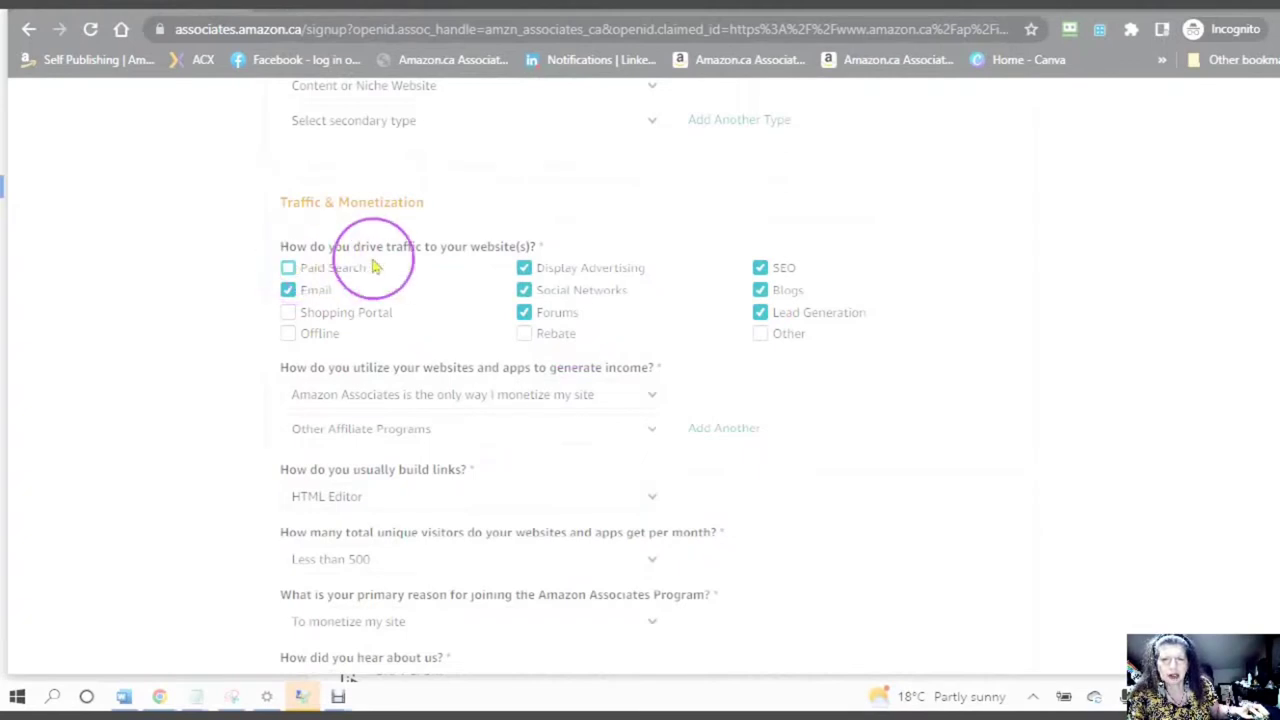
{"action": "left_click", "coordinate": [292, 283]}
{"action": "left_click", "coordinate": [290, 282]}
{"action": "left_click", "coordinate": [286, 270]}
{"action": "left_click", "coordinate": [286, 314]}
{"action": "left_click", "coordinate": [508, 295]}
{"action": "left_click", "coordinate": [525, 270]}
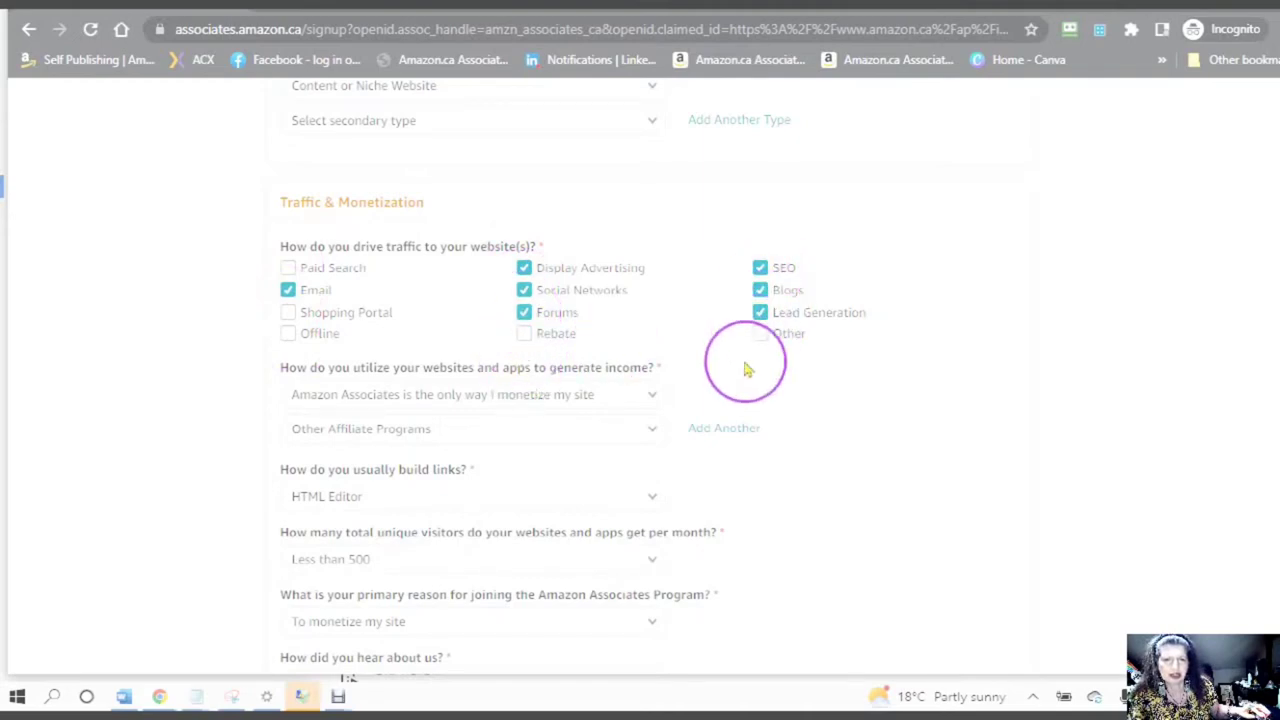
{"action": "scroll", "coordinate": [636, 320], "scroll_direction": "down", "scroll_amount": 3}
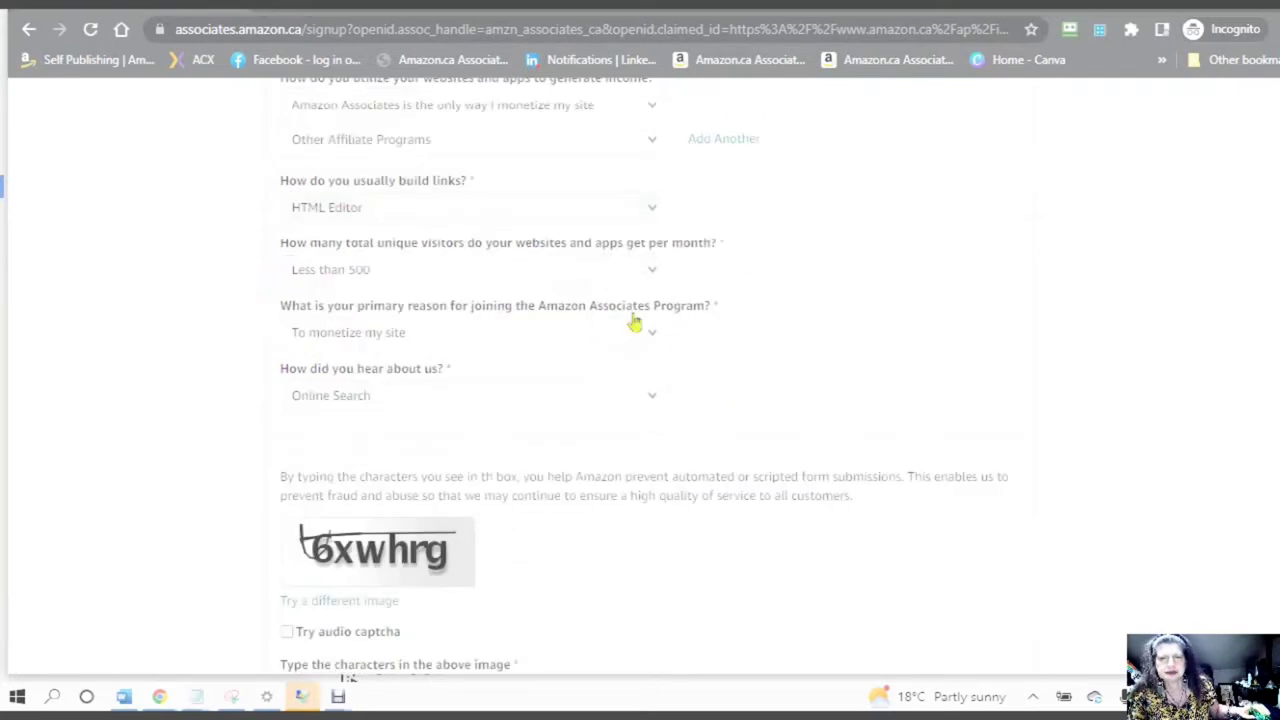
{"action": "scroll", "coordinate": [623, 310], "scroll_direction": "up", "scroll_amount": 1}
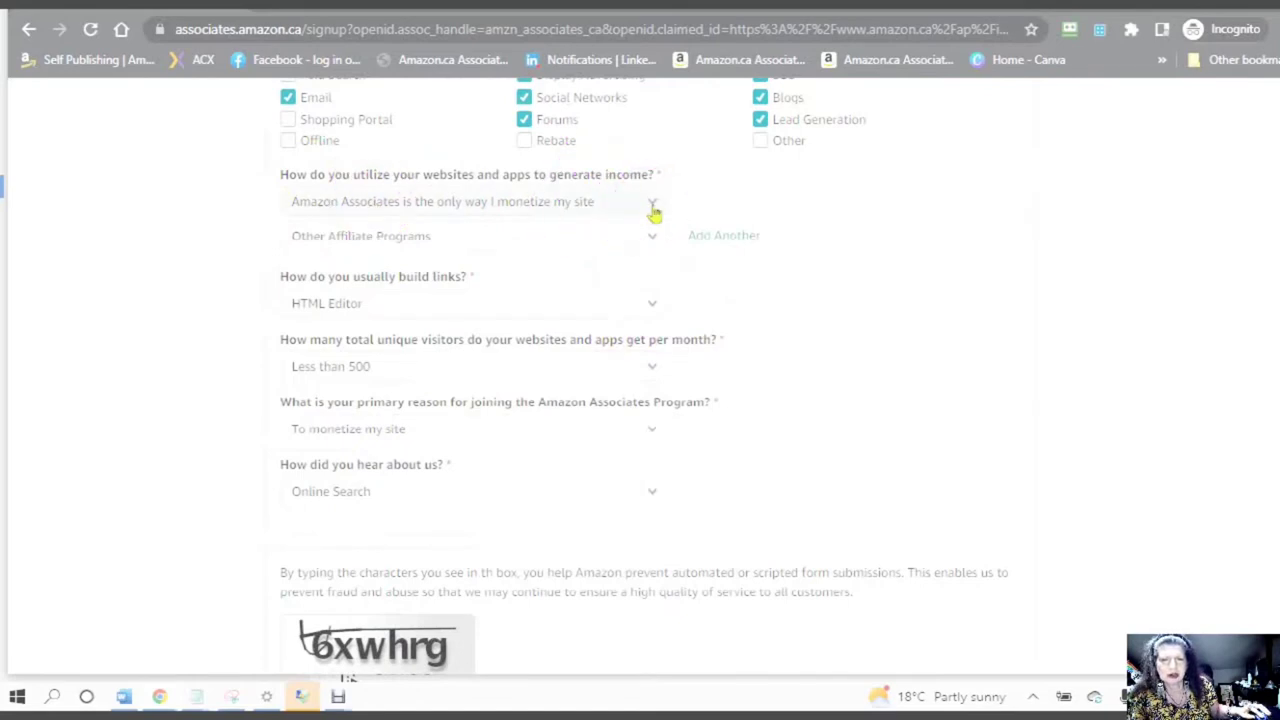
- Choose 'Amazon Associates is the only way I monetize my site', then Widgets as second income method
{"action": "left_click", "coordinate": [652, 210]}
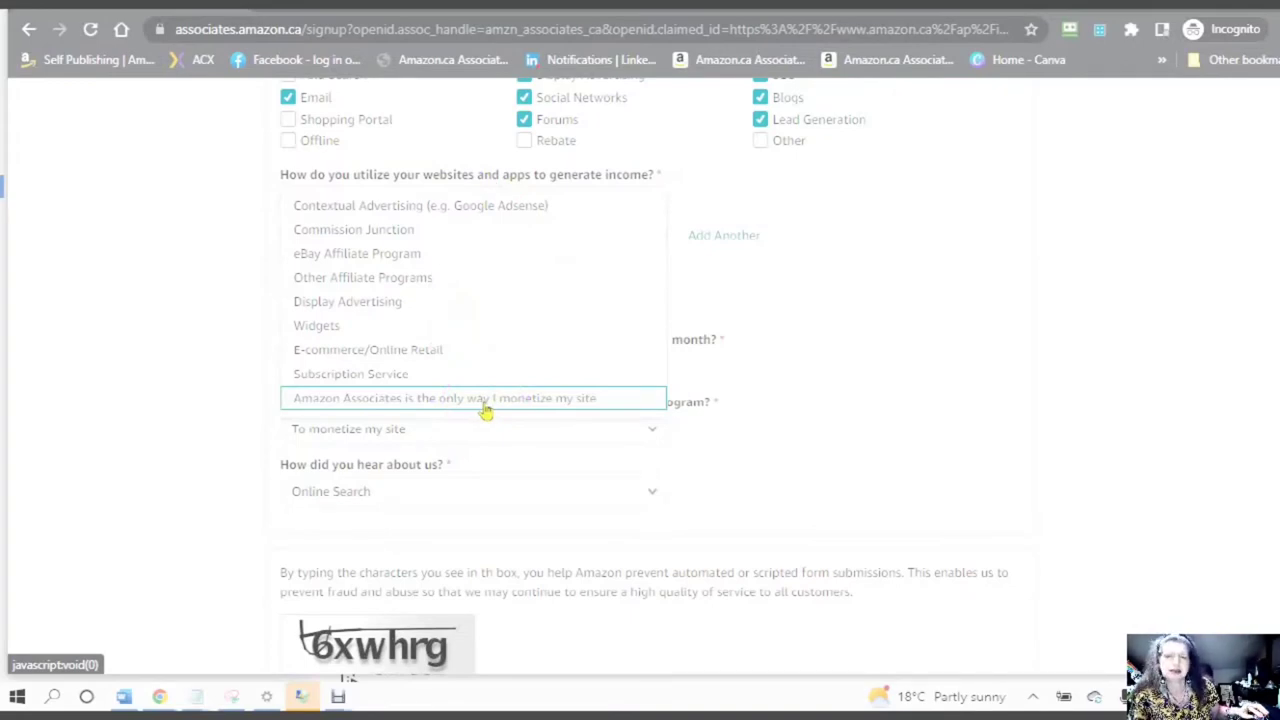
{"action": "left_click", "coordinate": [484, 399]}
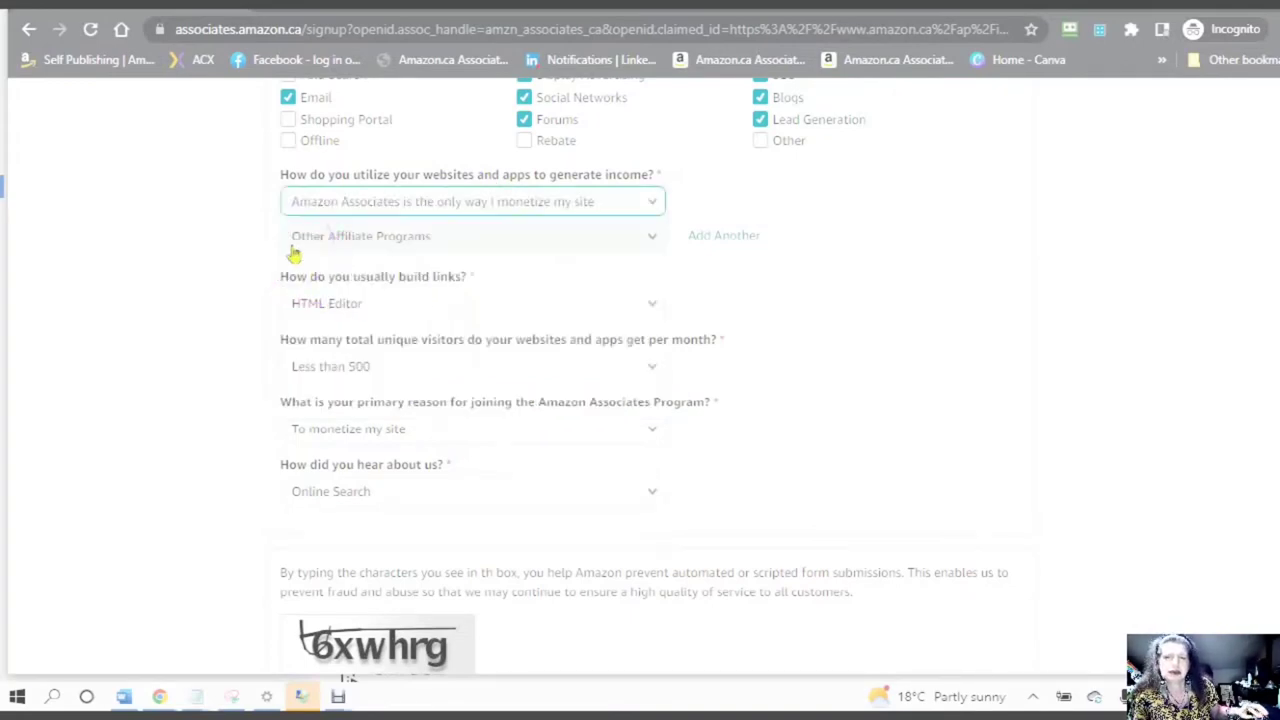
{"action": "left_click", "coordinate": [650, 238]}
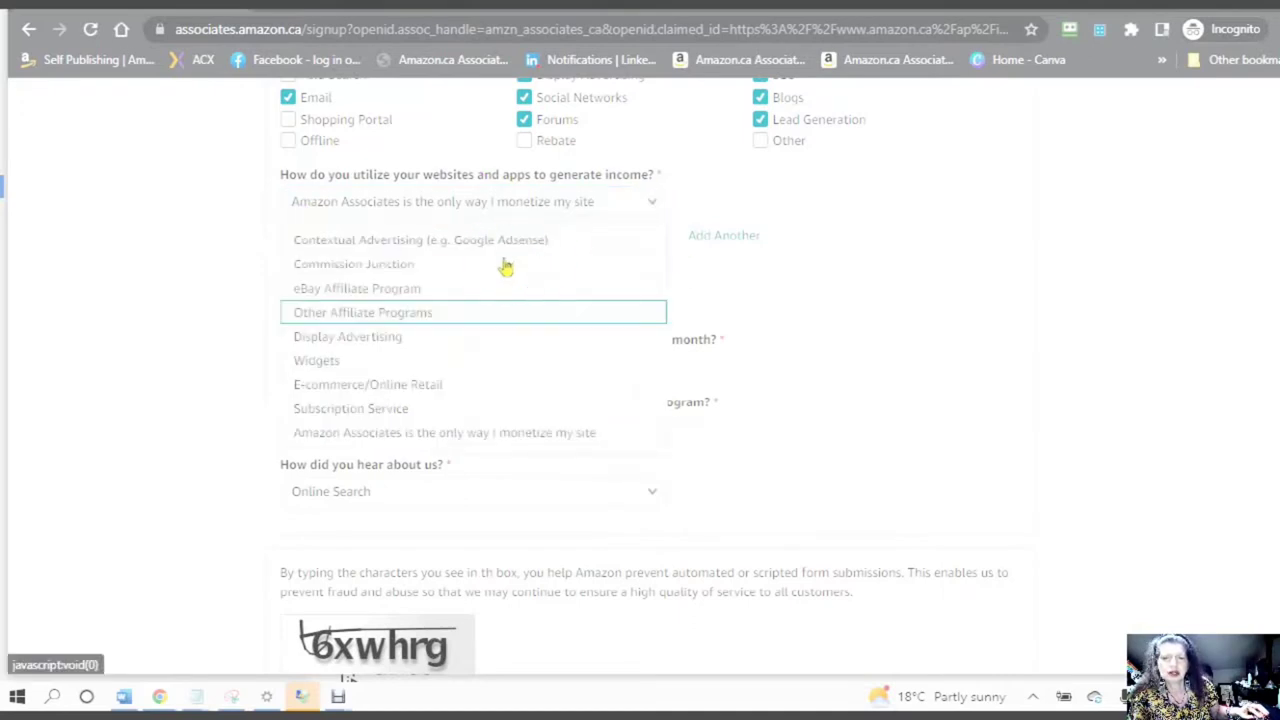
{"action": "left_click", "coordinate": [322, 366]}
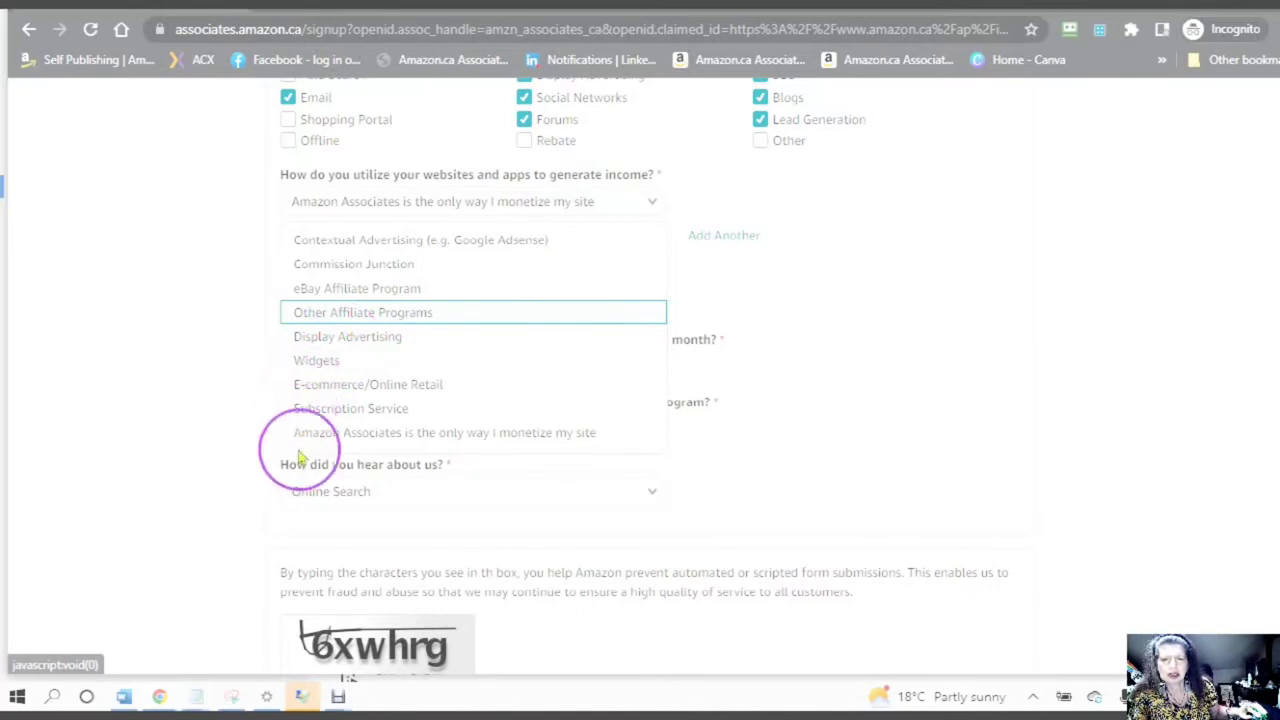
{"action": "left_click", "coordinate": [300, 366]}
{"action": "left_click", "coordinate": [300, 366]}
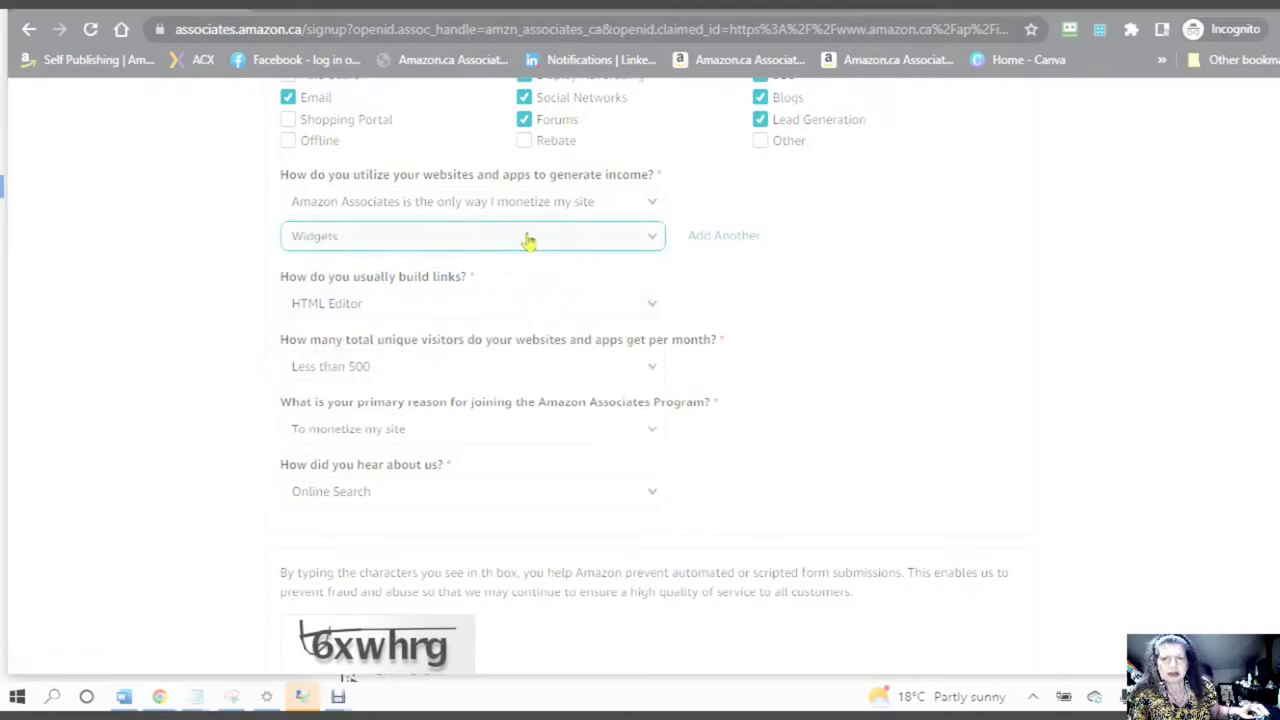
{"action": "scroll", "coordinate": [528, 240], "scroll_direction": "down", "scroll_amount": 1}
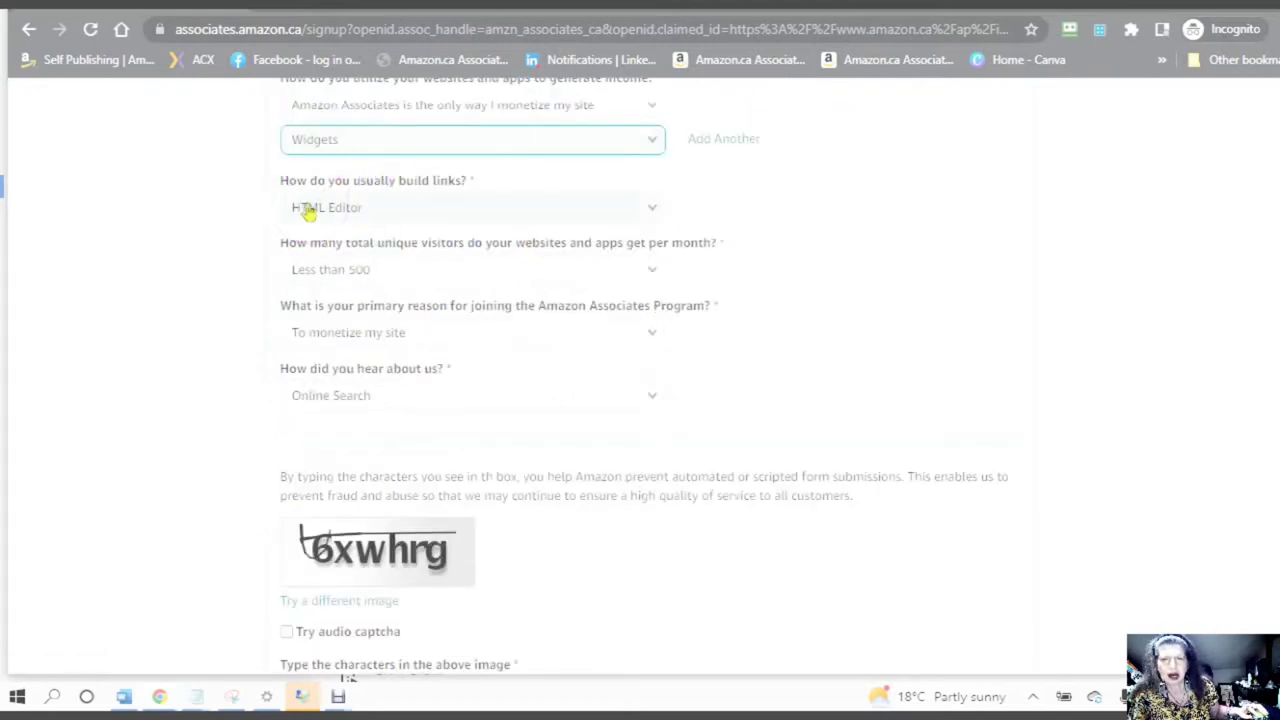
{"action": "left_click", "coordinate": [651, 213]}
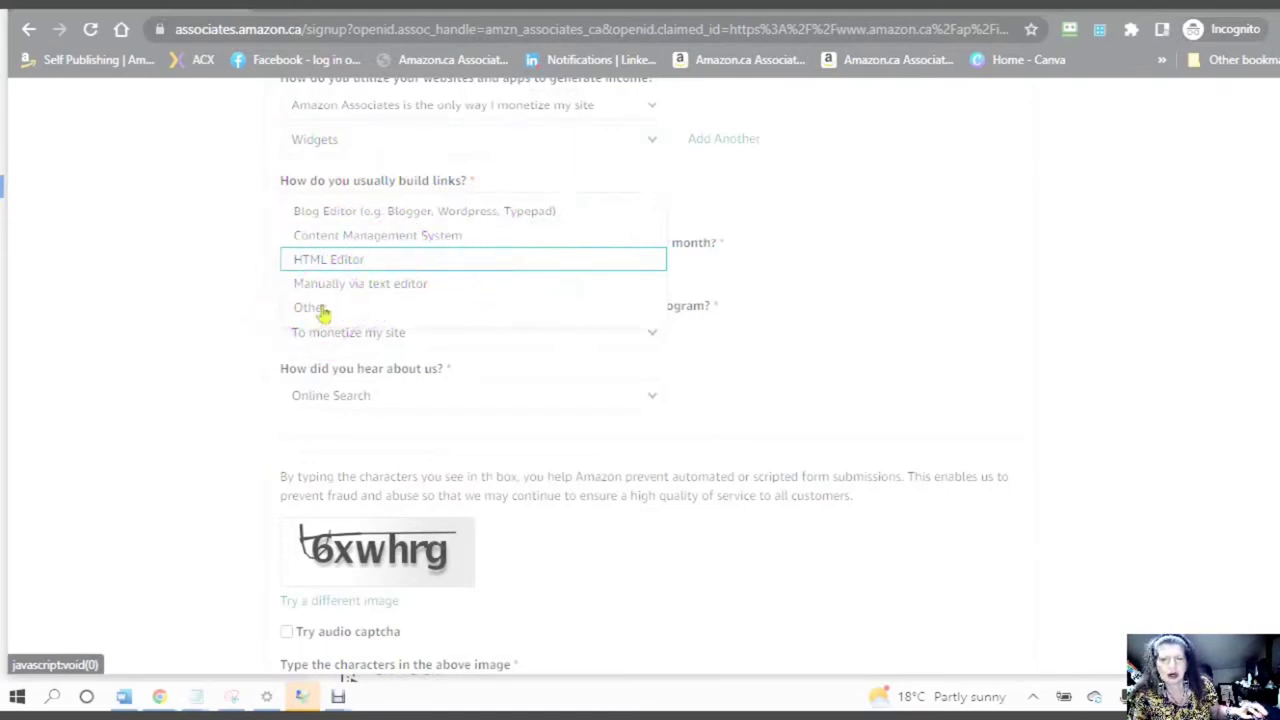
{"action": "left_click", "coordinate": [298, 262]}
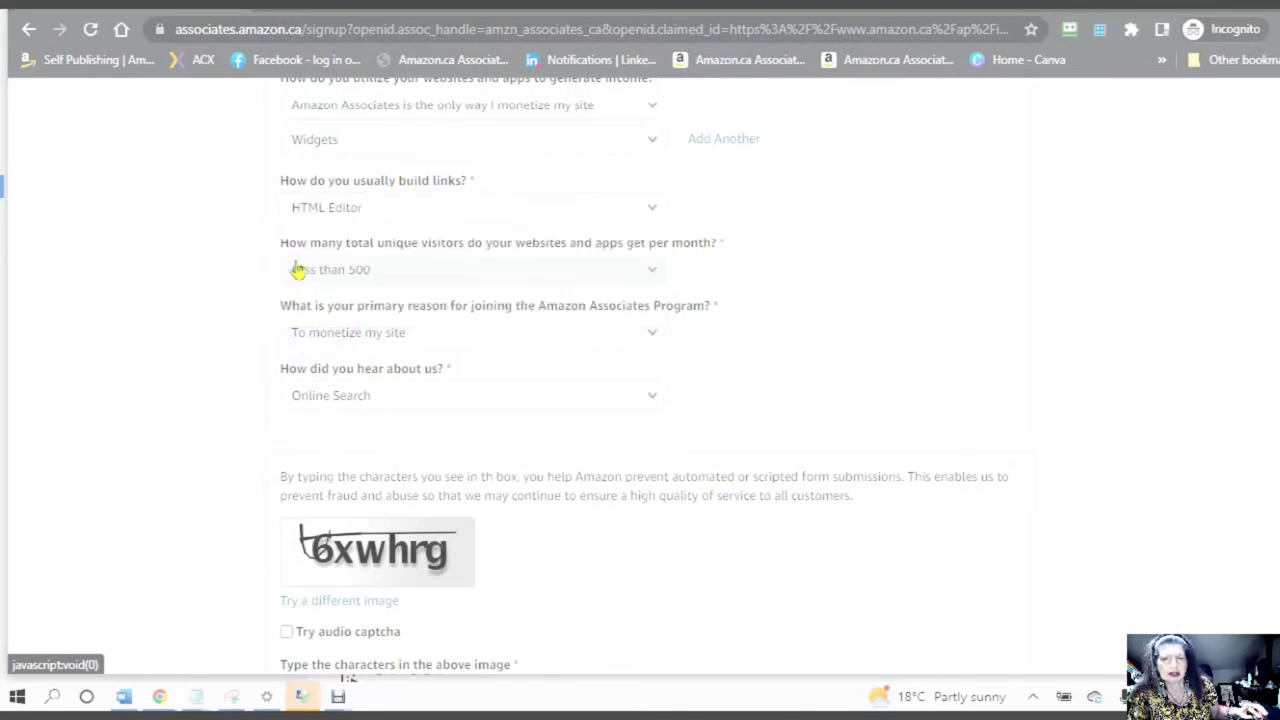
{"action": "scroll", "coordinate": [478, 264], "scroll_direction": "down", "scroll_amount": 1}
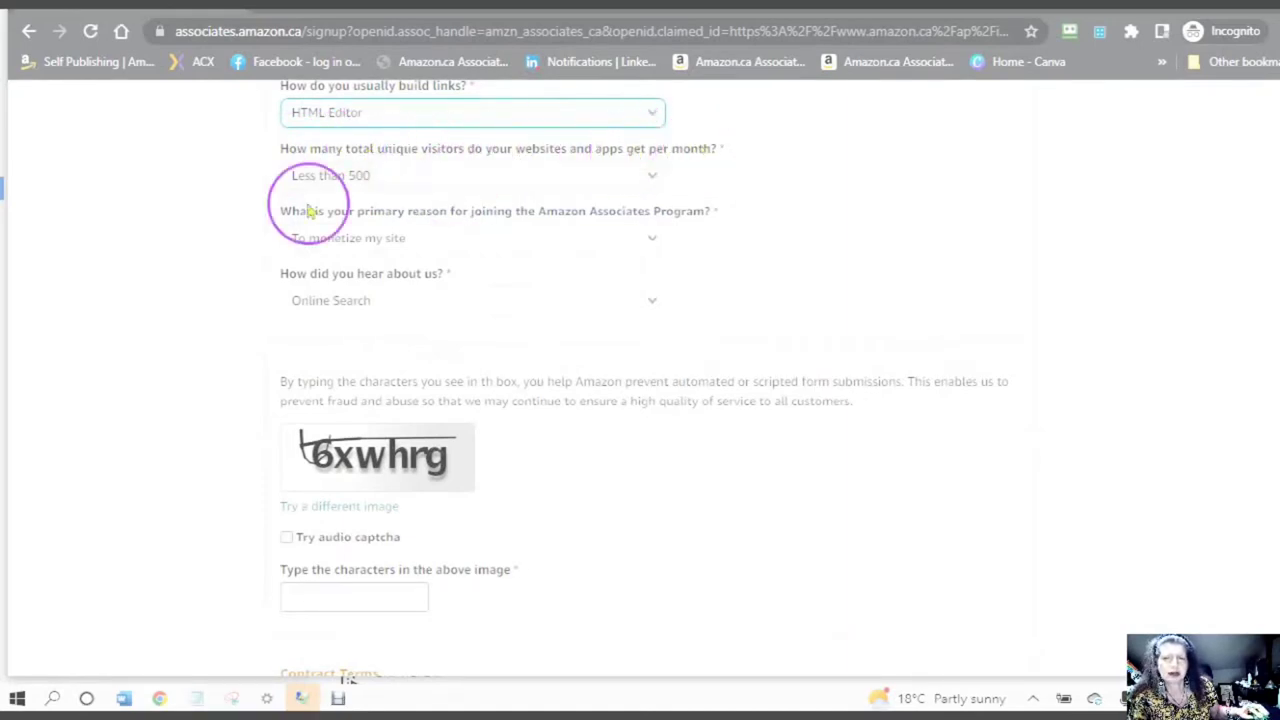
{"action": "left_click", "coordinate": [653, 177]}
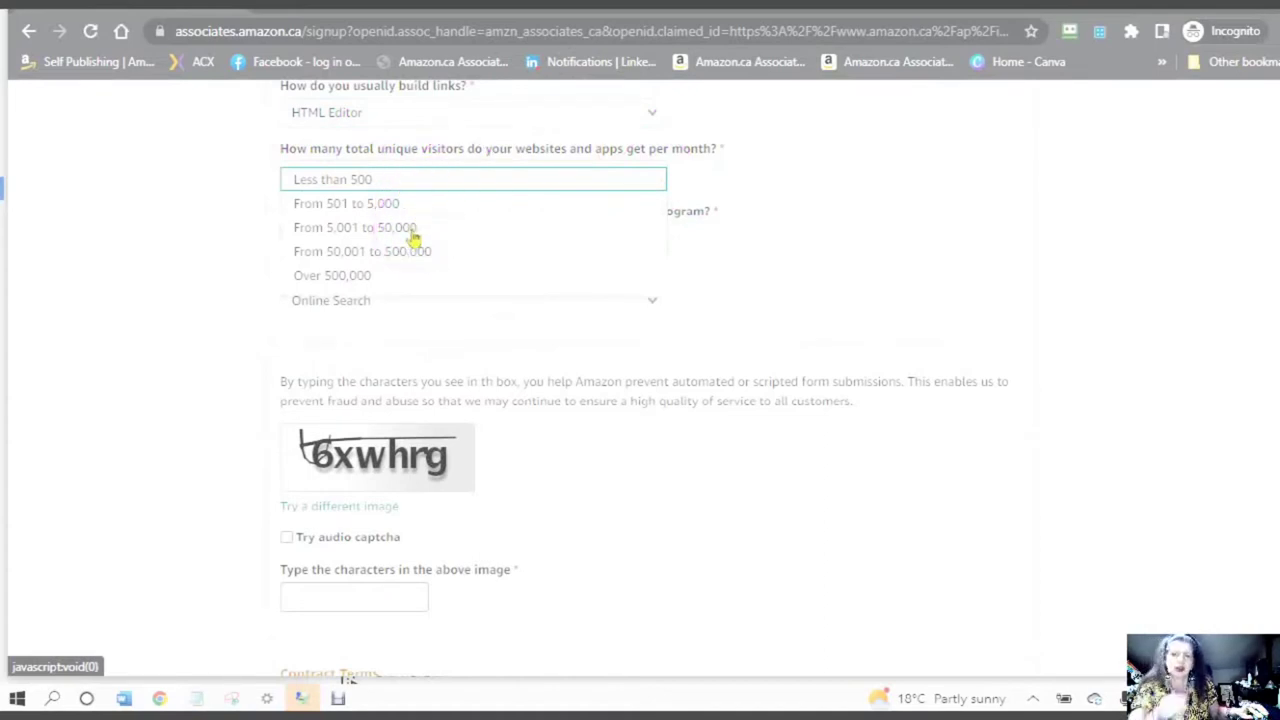
{"action": "left_click", "coordinate": [328, 290]}
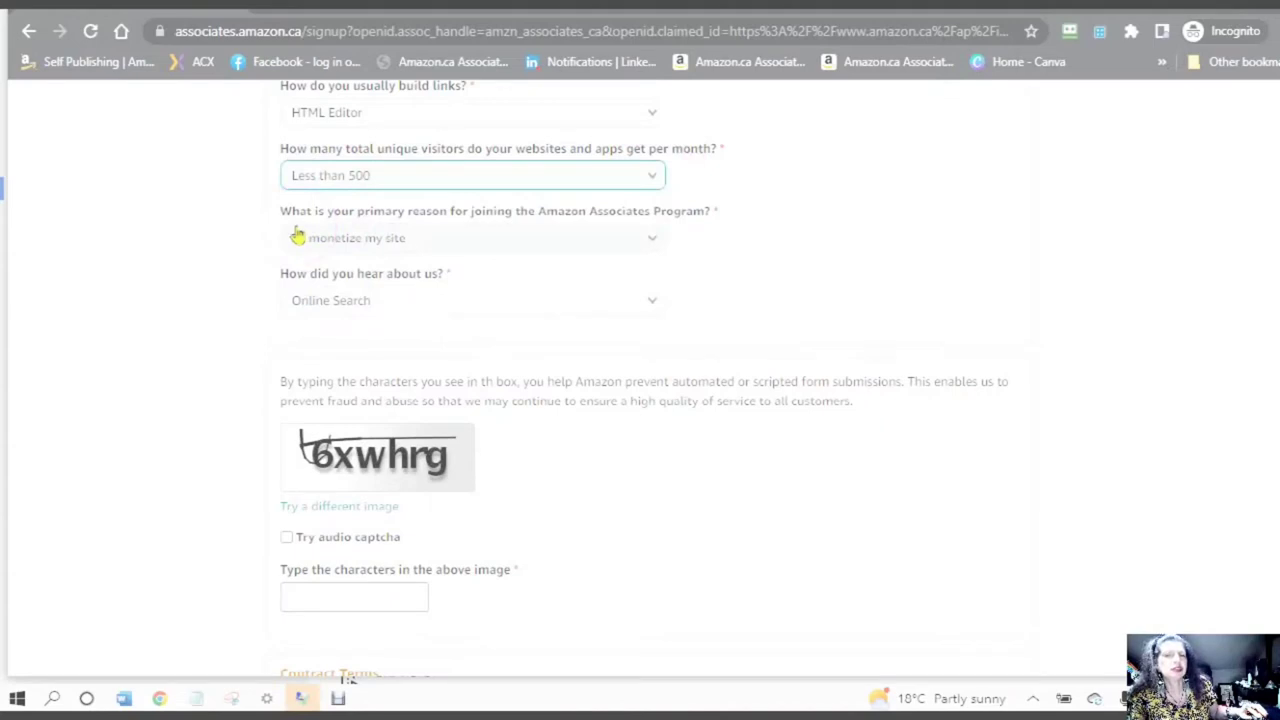
{"action": "left_click", "coordinate": [300, 238]}
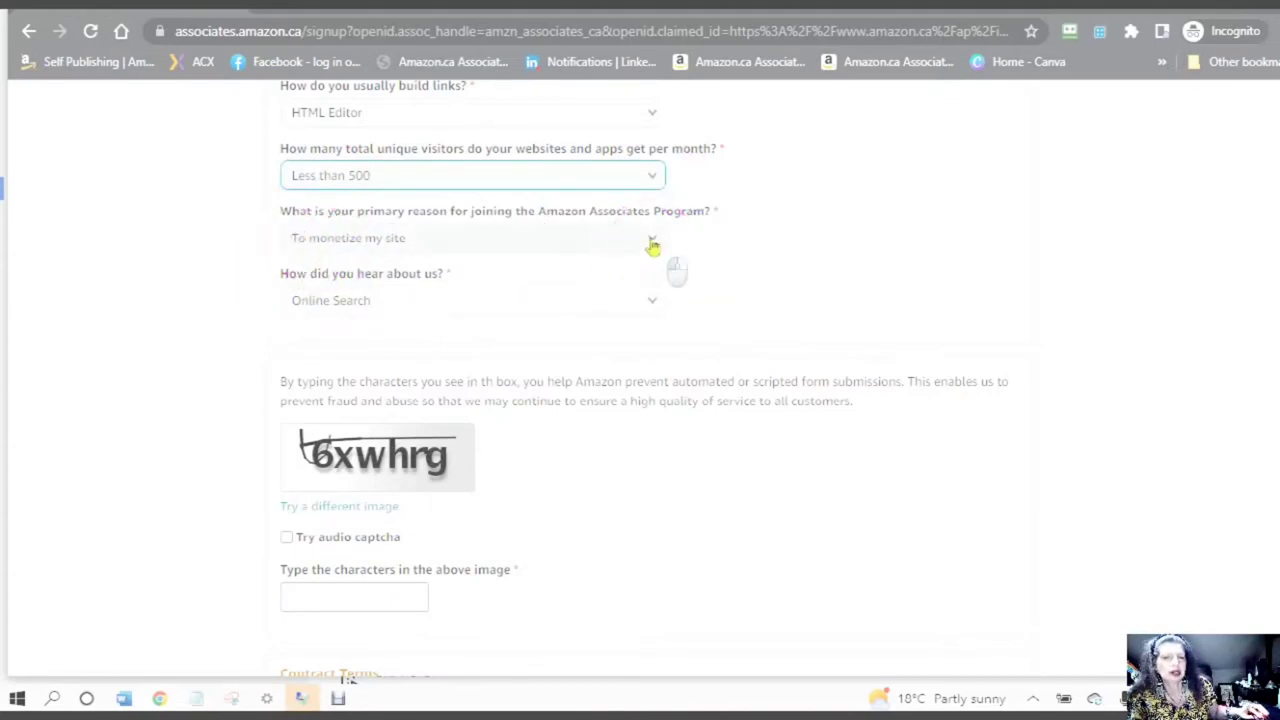
{"action": "left_click", "coordinate": [652, 245]}
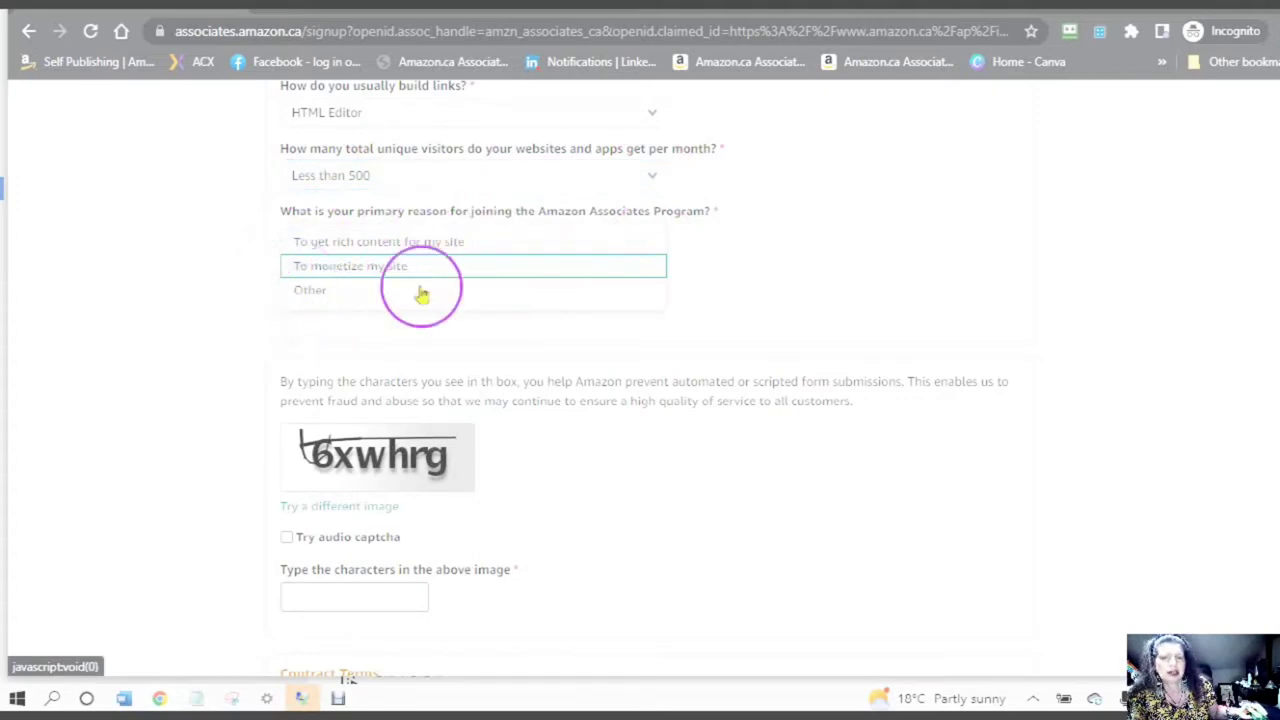
{"action": "left_click", "coordinate": [379, 274]}
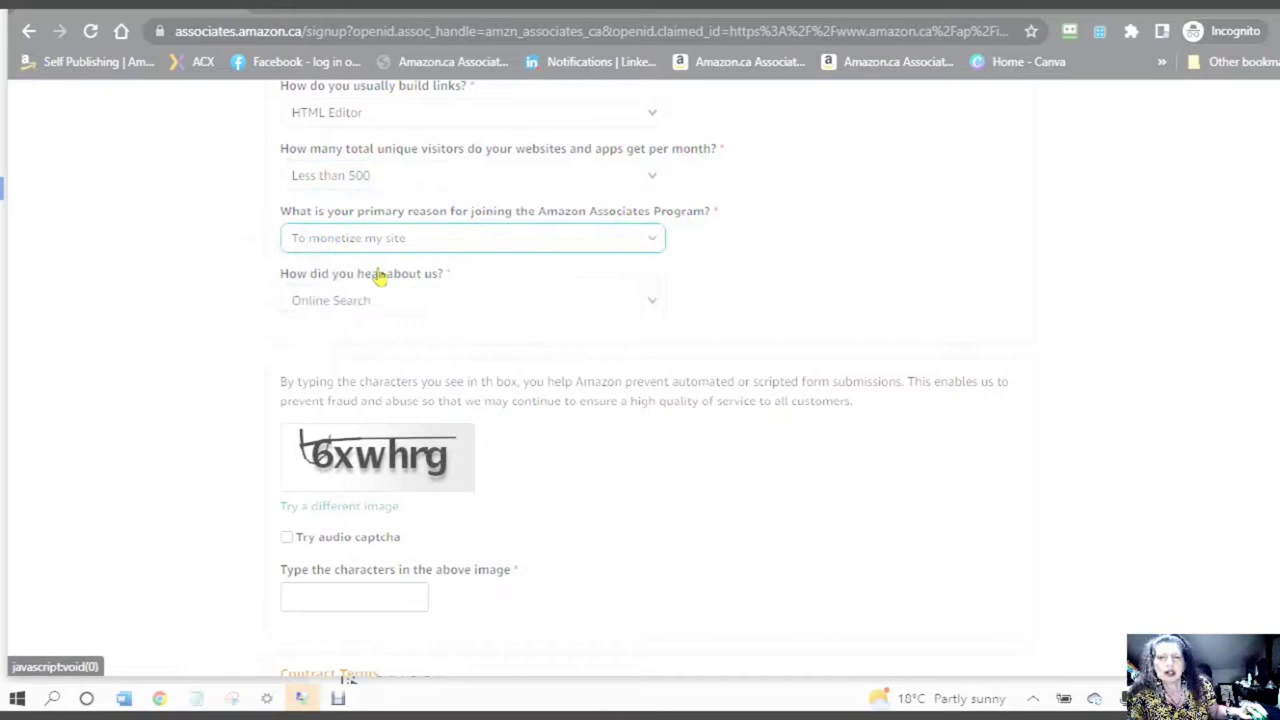
{"action": "left_click", "coordinate": [652, 304]}
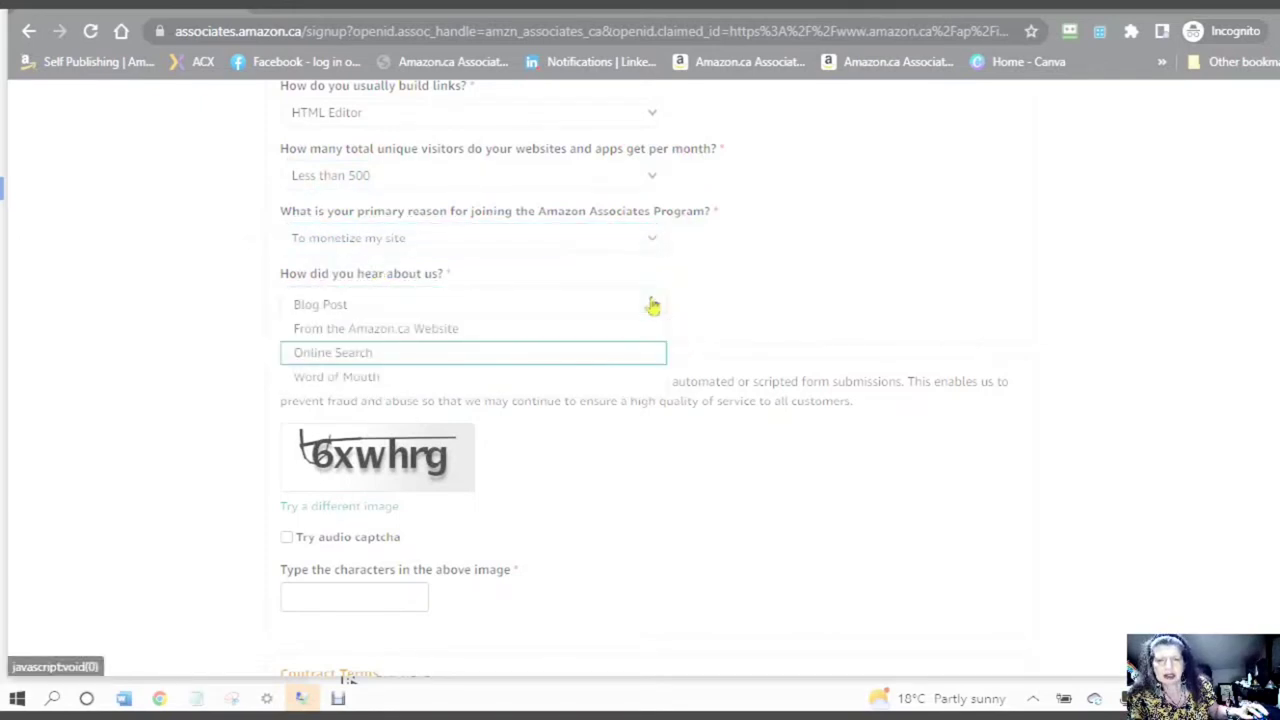
{"action": "left_click", "coordinate": [408, 306]}
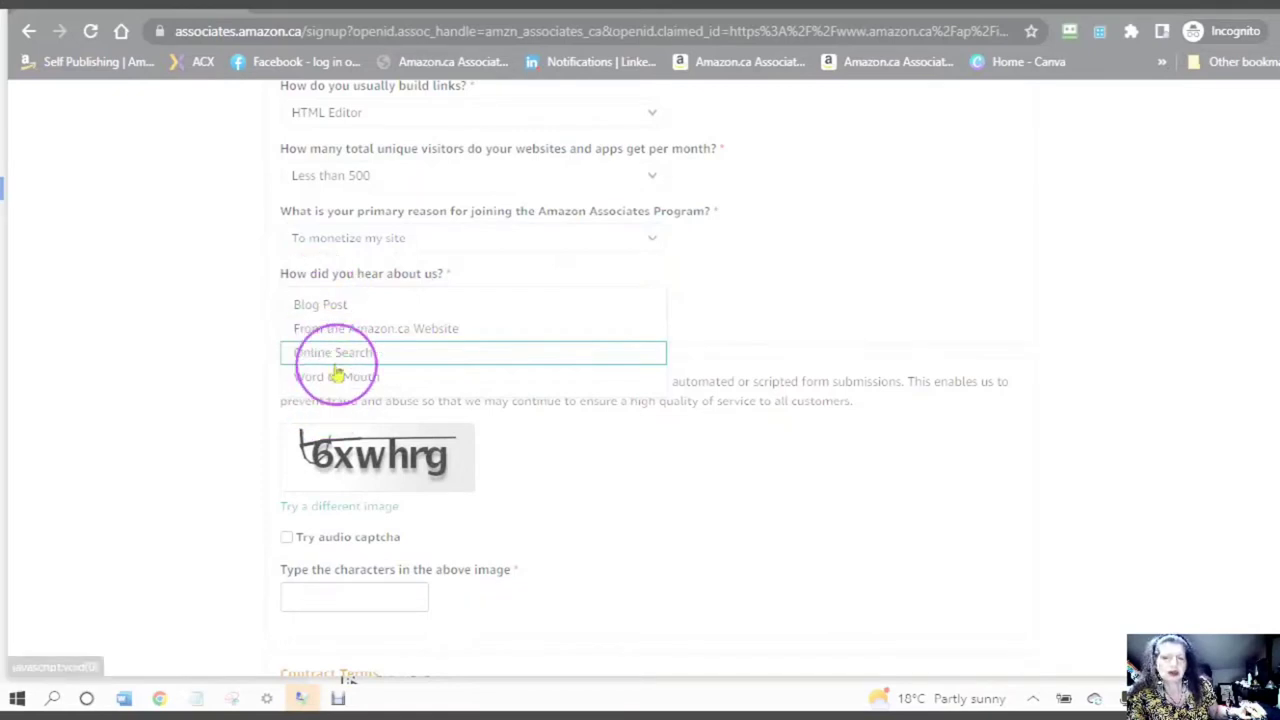
{"action": "left_click", "coordinate": [648, 265]}
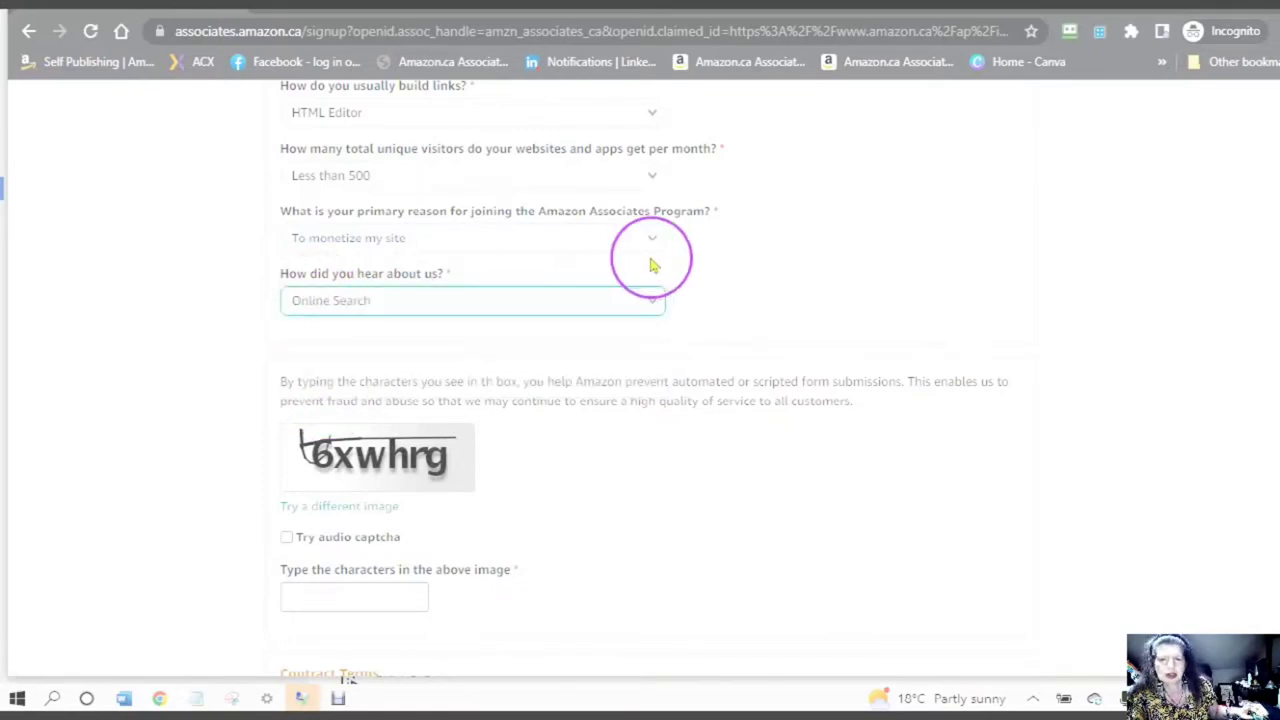
{"action": "scroll", "coordinate": [650, 265], "scroll_direction": "down", "scroll_amount": 2}
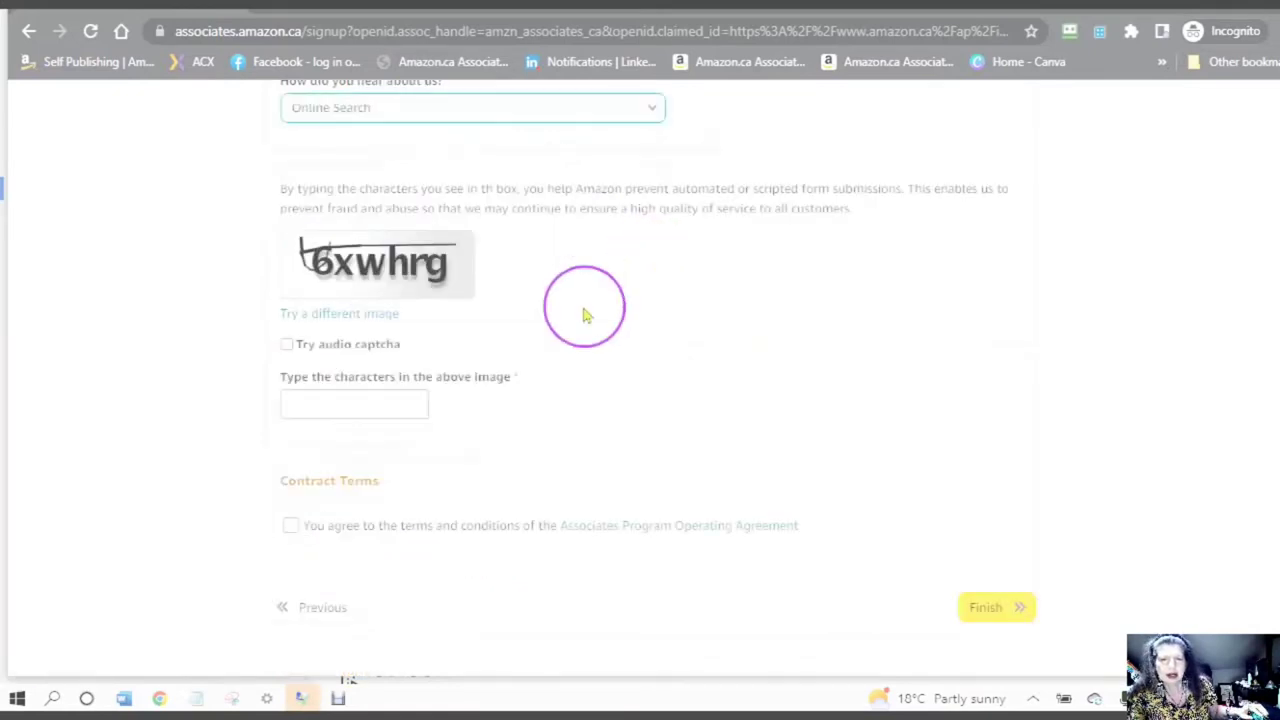
- Type the captcha characters 6xwhrg into the security check box
{"action": "left_click", "coordinate": [308, 400]}
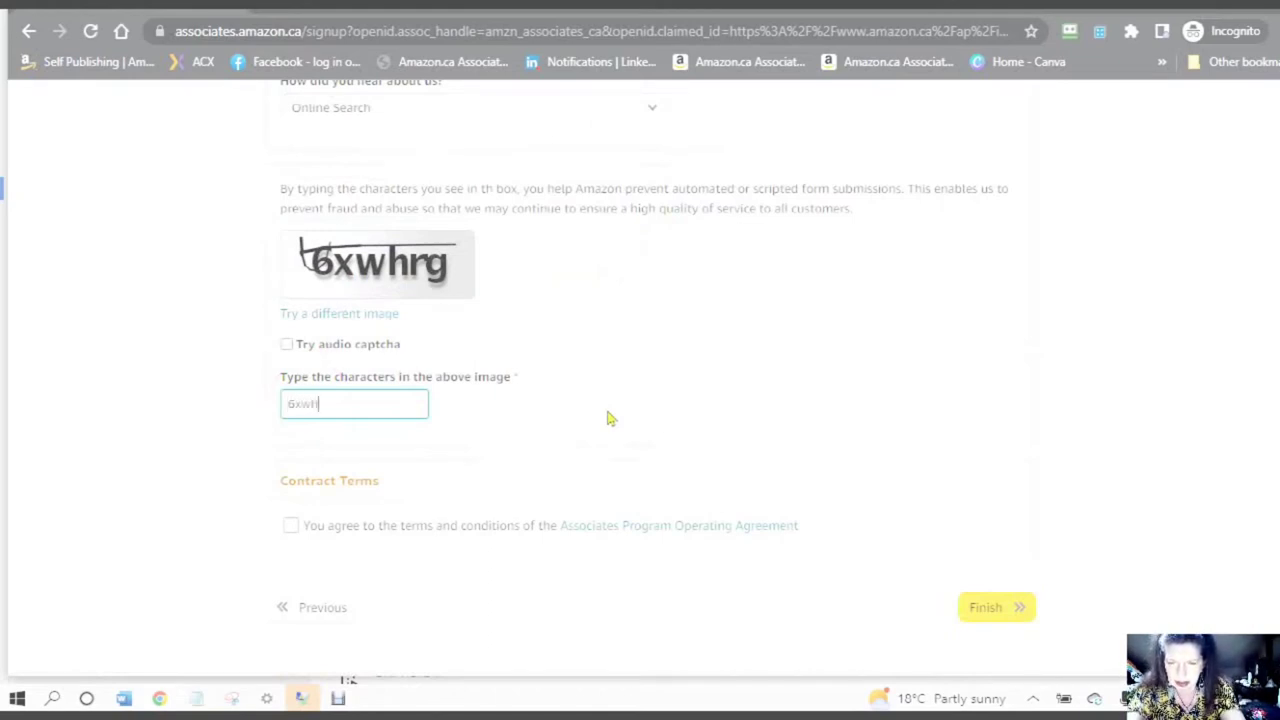
{"action": "type", "text": "6xwhrg"}
{"action": "scroll", "coordinate": [610, 418], "scroll_direction": "down", "scroll_amount": 1}
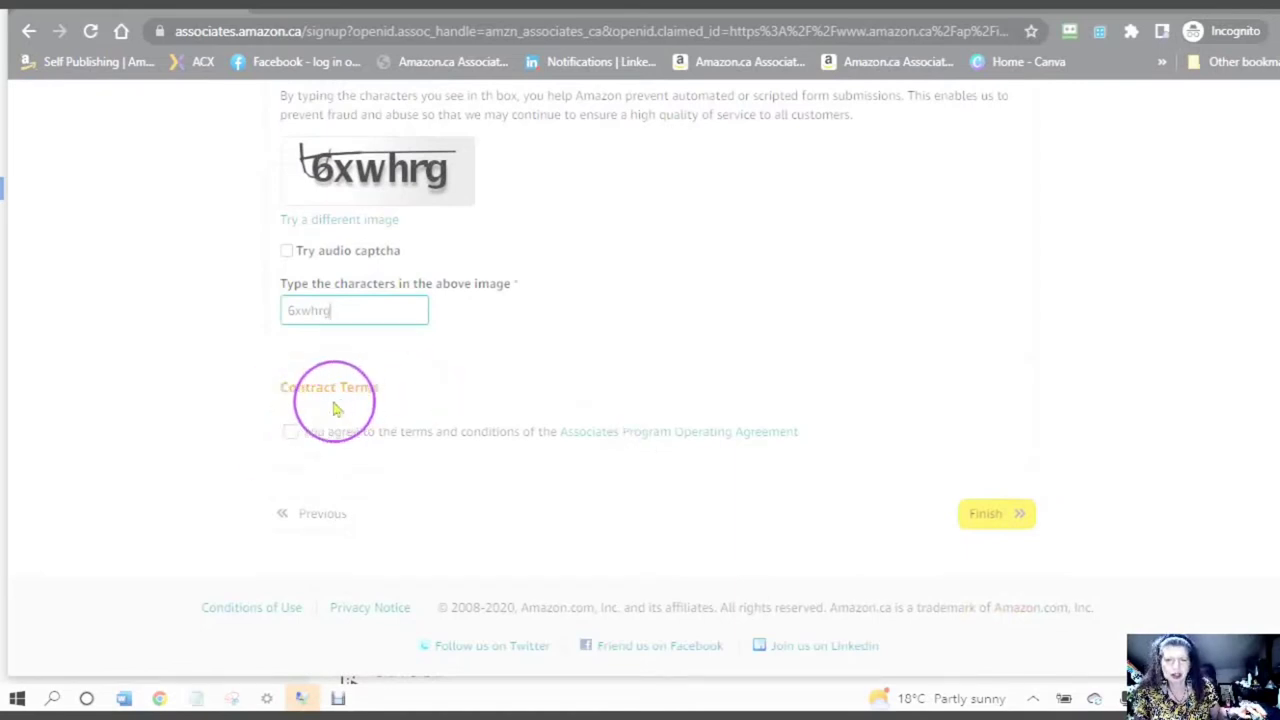
- Open the Operating Agreement, note its February 1, 2022 update date, and read down to Section 5
{"action": "left_click", "coordinate": [640, 432]}
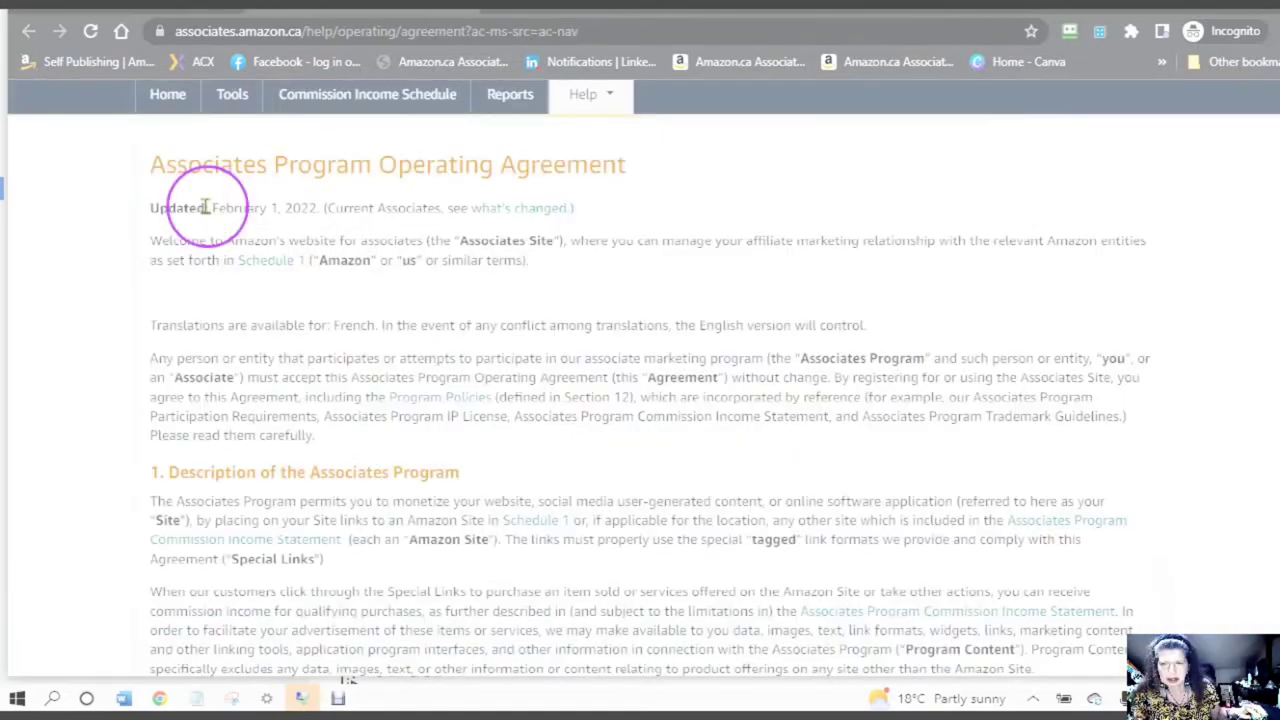
{"action": "left_click_drag", "start_coordinate": [205, 207], "coordinate": [333, 205]}
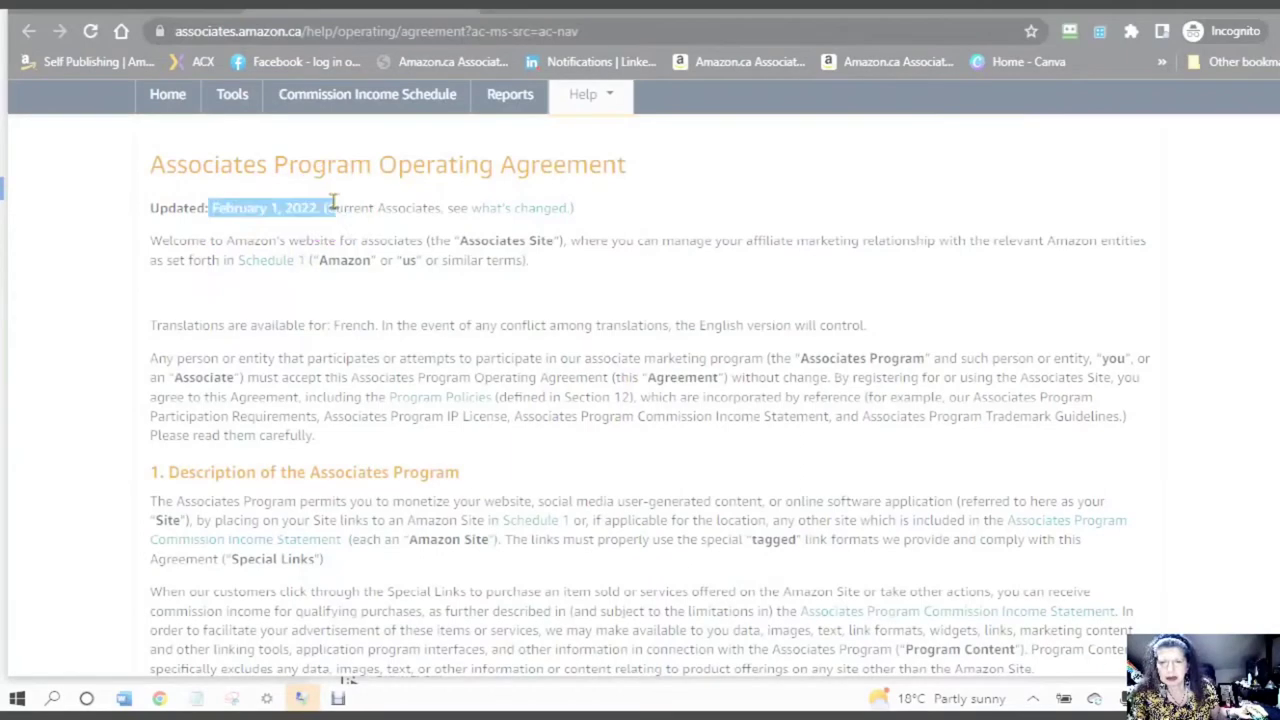
{"action": "scroll", "coordinate": [305, 314], "scroll_direction": "down", "scroll_amount": 1}
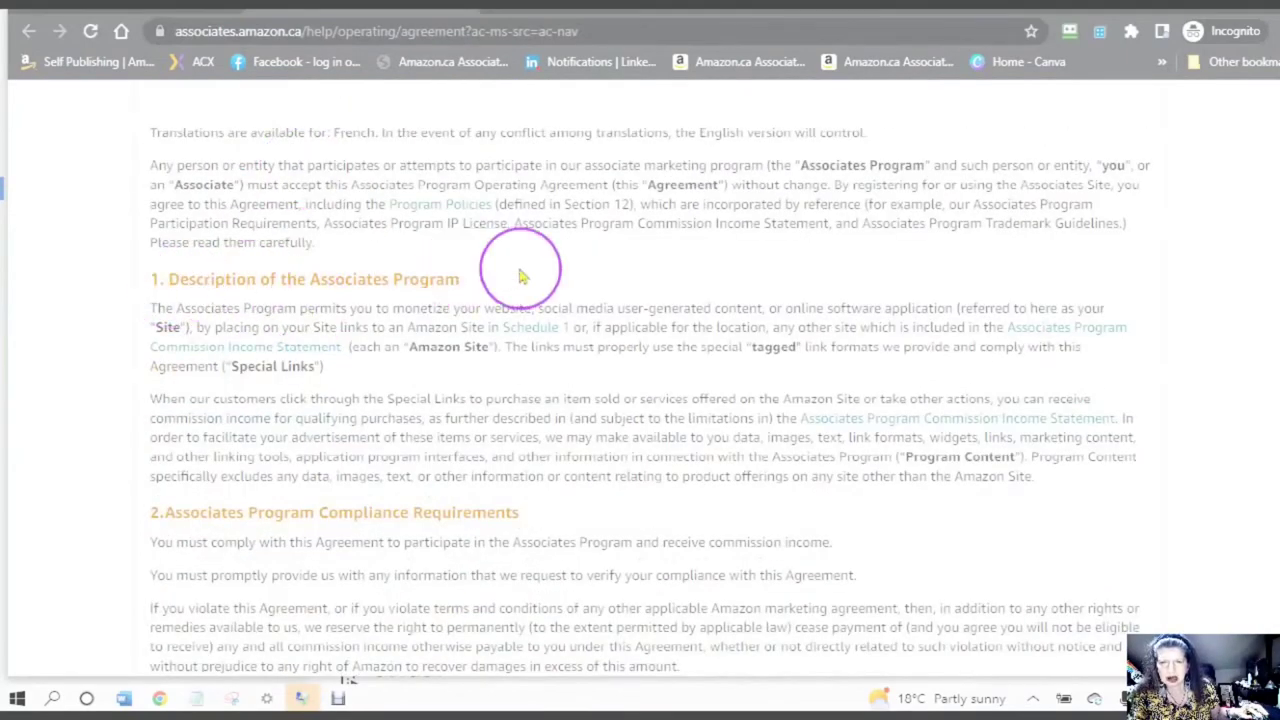
{"action": "scroll", "coordinate": [473, 285], "scroll_direction": "down", "scroll_amount": 2}
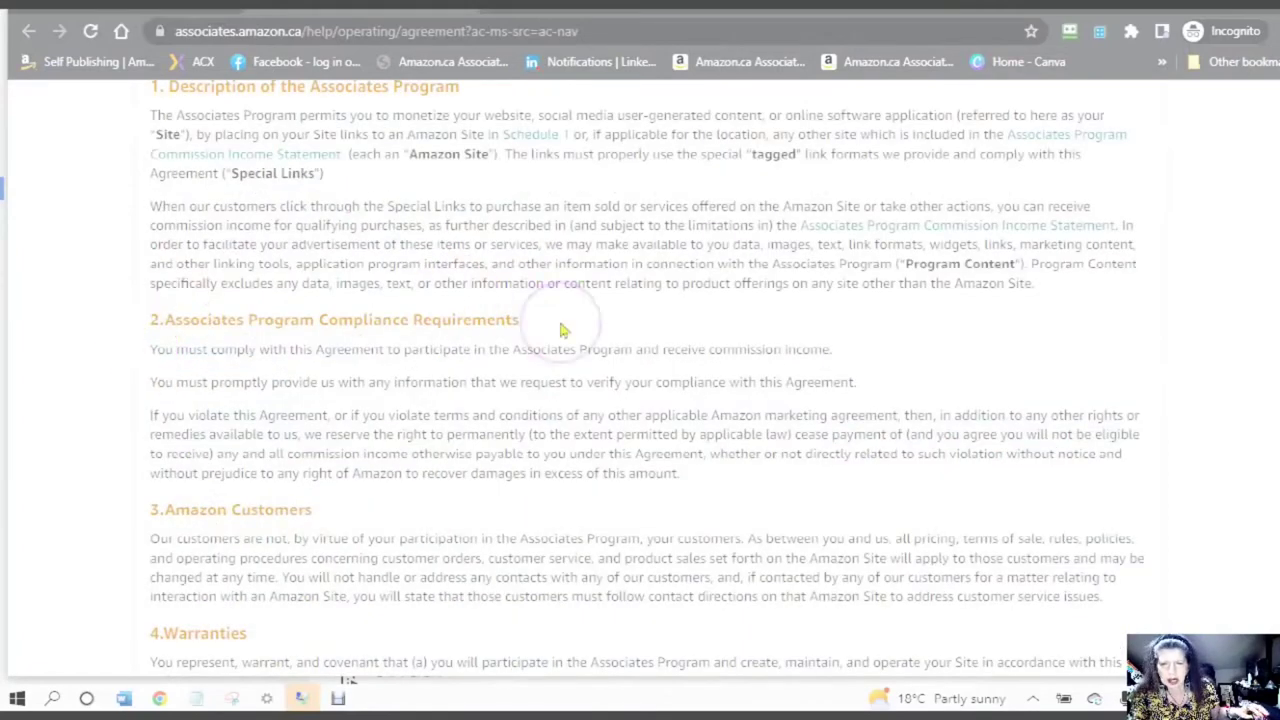
{"action": "scroll", "coordinate": [565, 332], "scroll_direction": "down", "scroll_amount": 2}
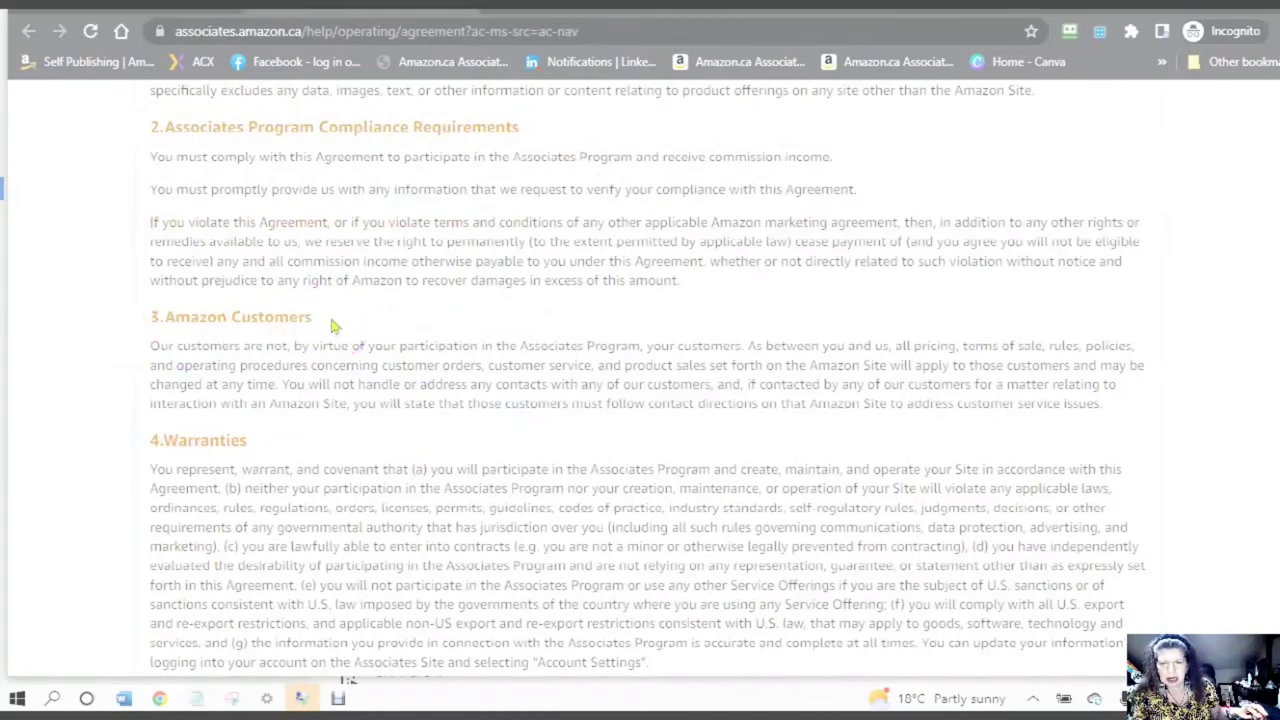
{"action": "scroll", "coordinate": [332, 330], "scroll_direction": "down", "scroll_amount": 2}
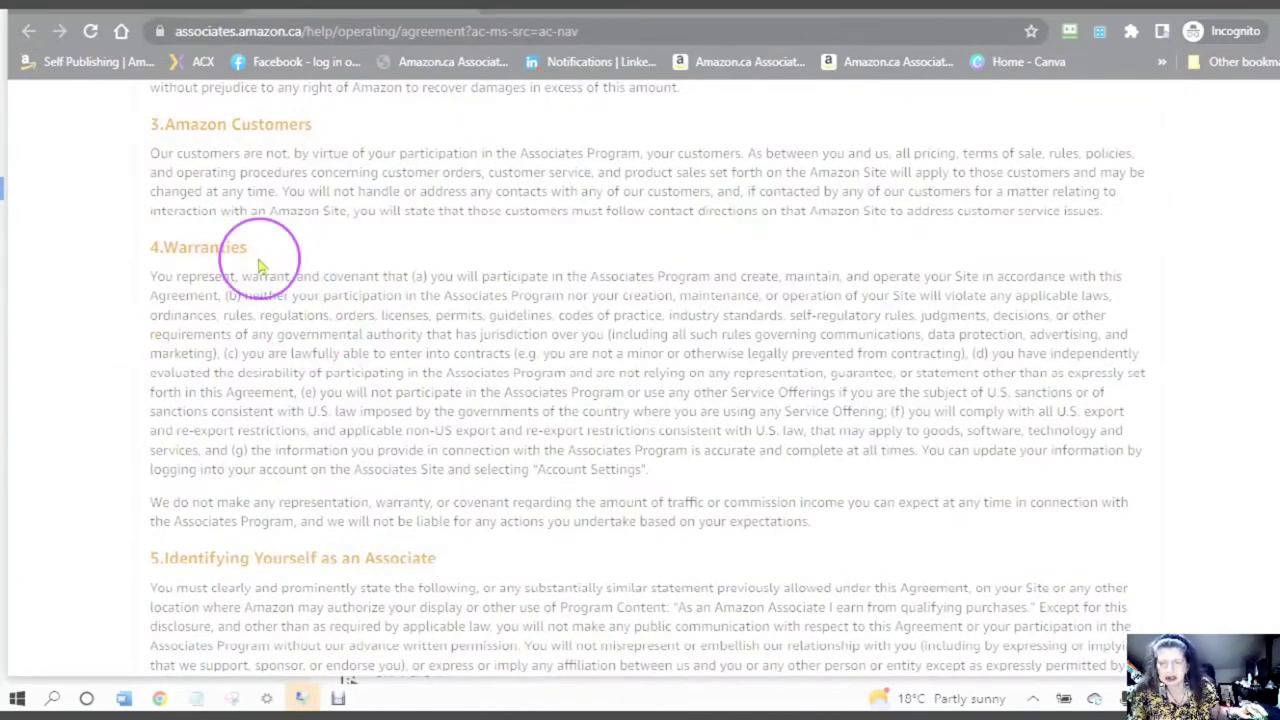
{"action": "scroll", "coordinate": [258, 259], "scroll_direction": "down", "scroll_amount": 2}
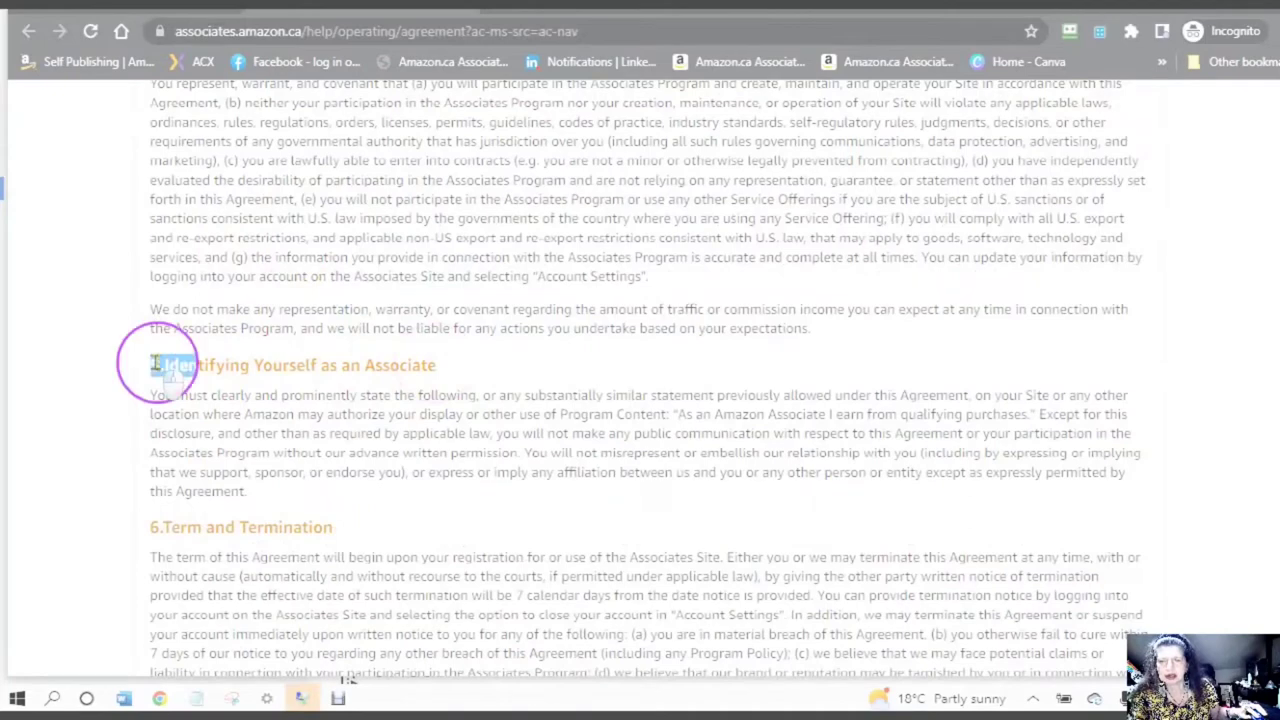
{"action": "left_click_drag", "start_coordinate": [145, 365], "coordinate": [487, 366]}
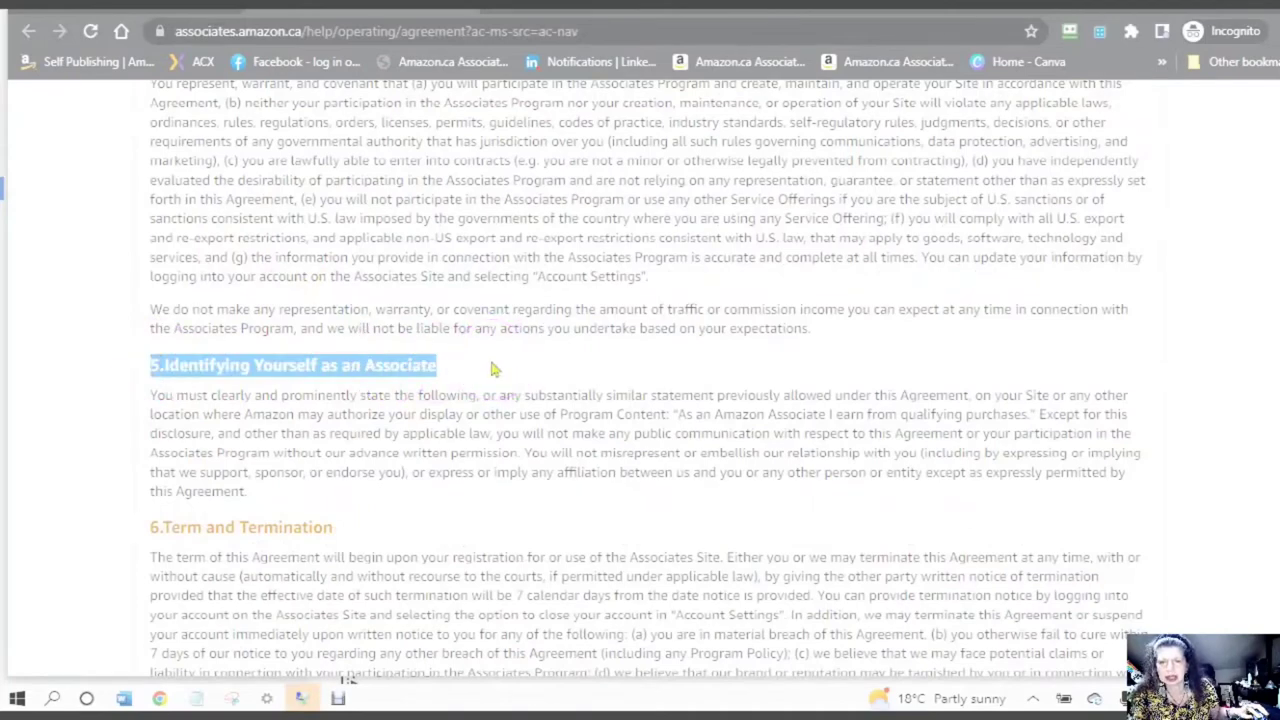
{"action": "left_click", "coordinate": [491, 369]}
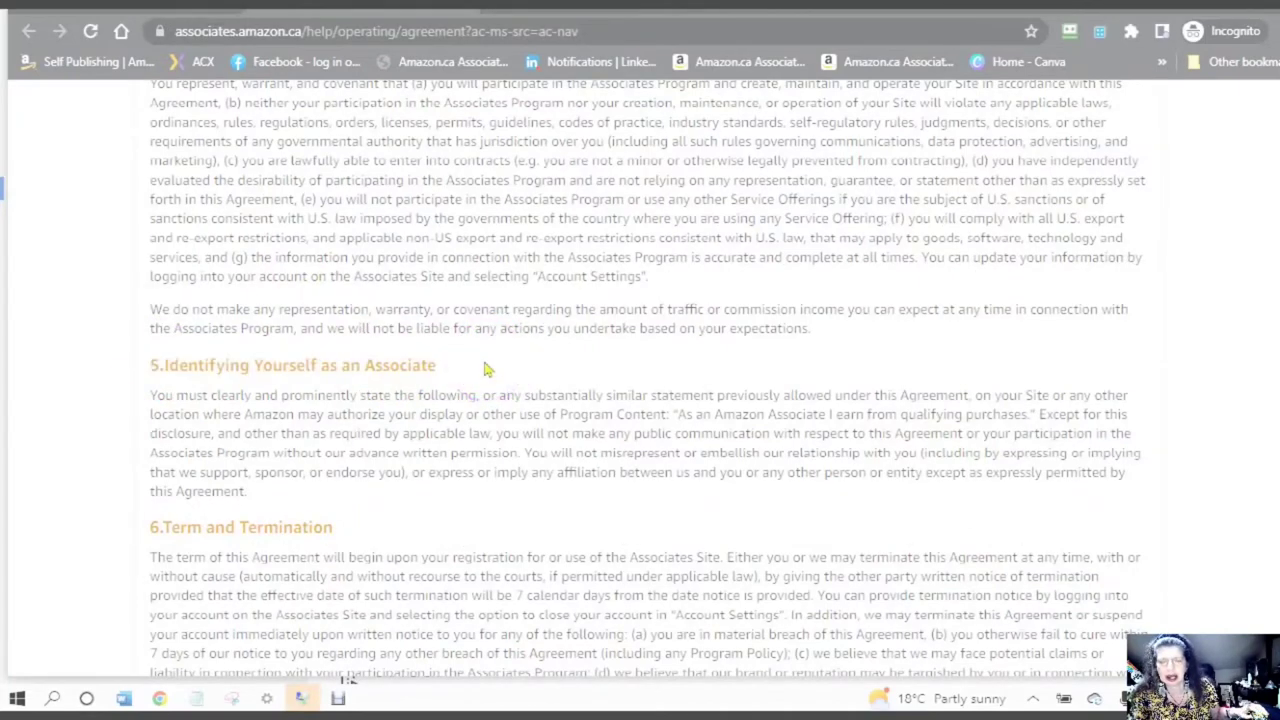
- Highlight the required associate disclosure statement, the Term and Termination heading, and the Disclaimers paragraph
{"action": "scroll", "coordinate": [485, 367], "scroll_direction": "down", "scroll_amount": 1}
{"action": "left_click", "coordinate": [327, 374]}
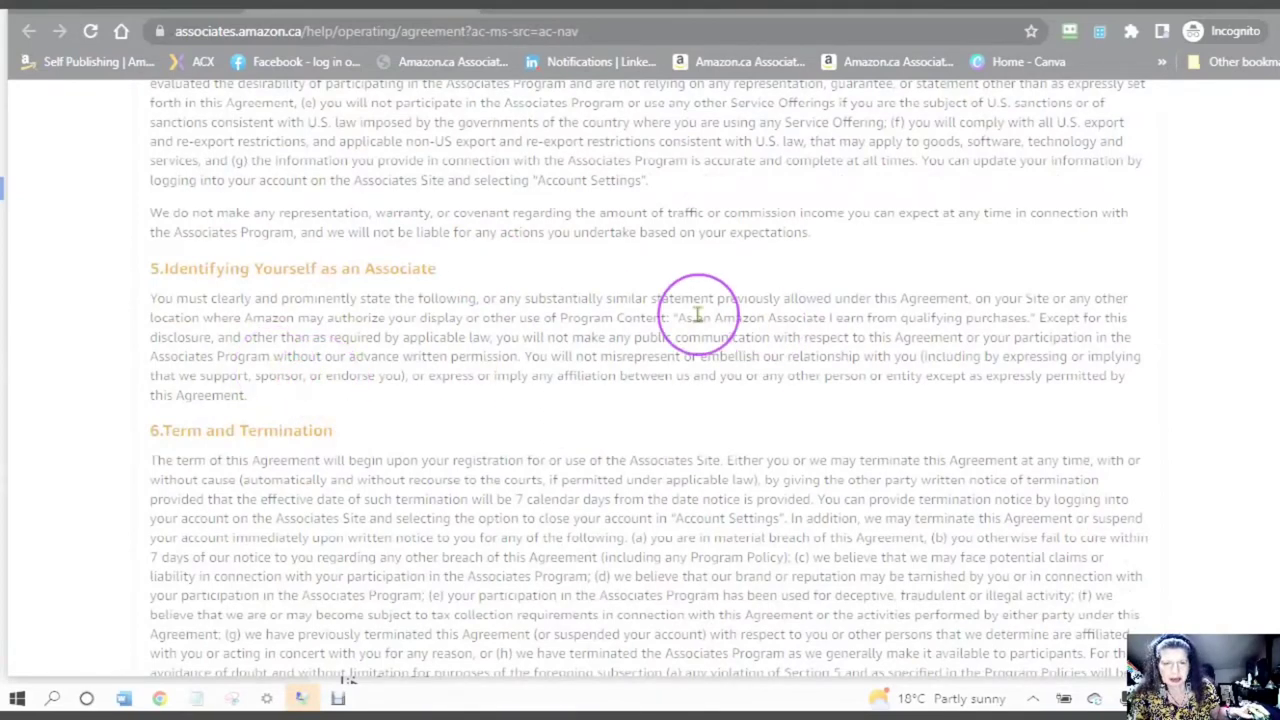
{"action": "left_click_drag", "start_coordinate": [683, 316], "coordinate": [1141, 312]}
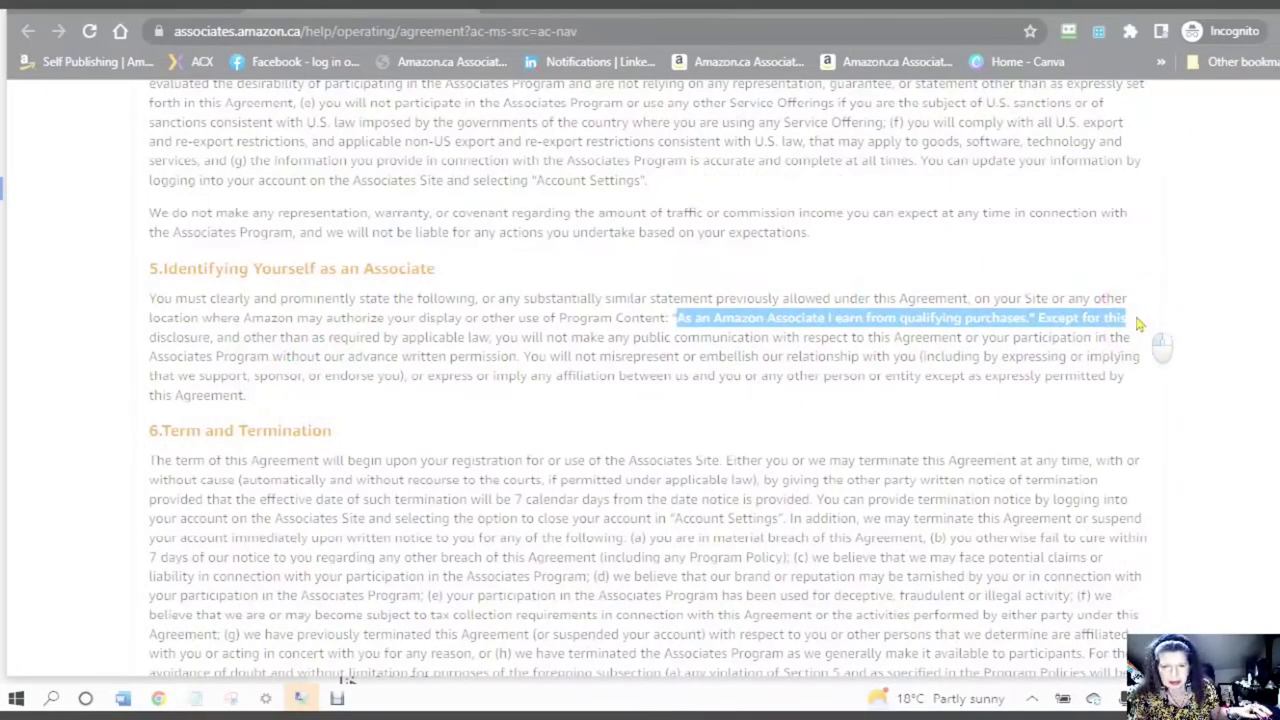
{"action": "left_click_drag", "start_coordinate": [1137, 322], "coordinate": [1035, 318]}
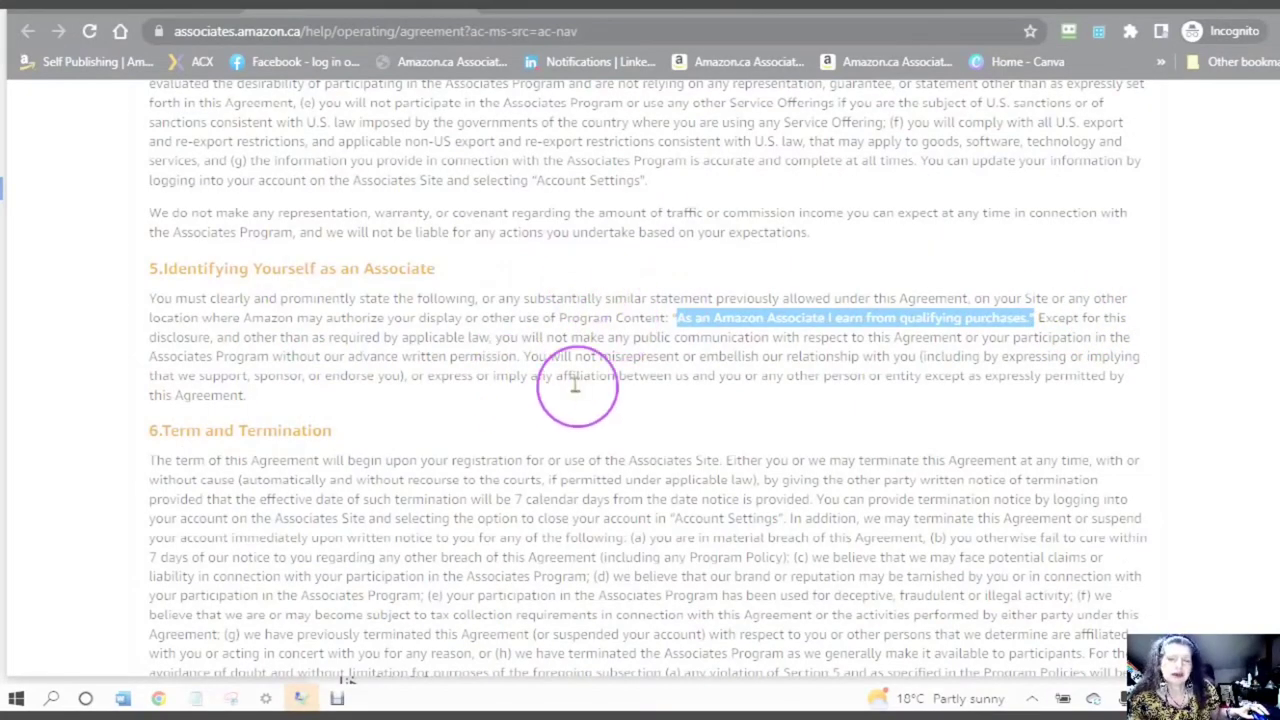
{"action": "scroll", "coordinate": [597, 360], "scroll_direction": "down", "scroll_amount": 1}
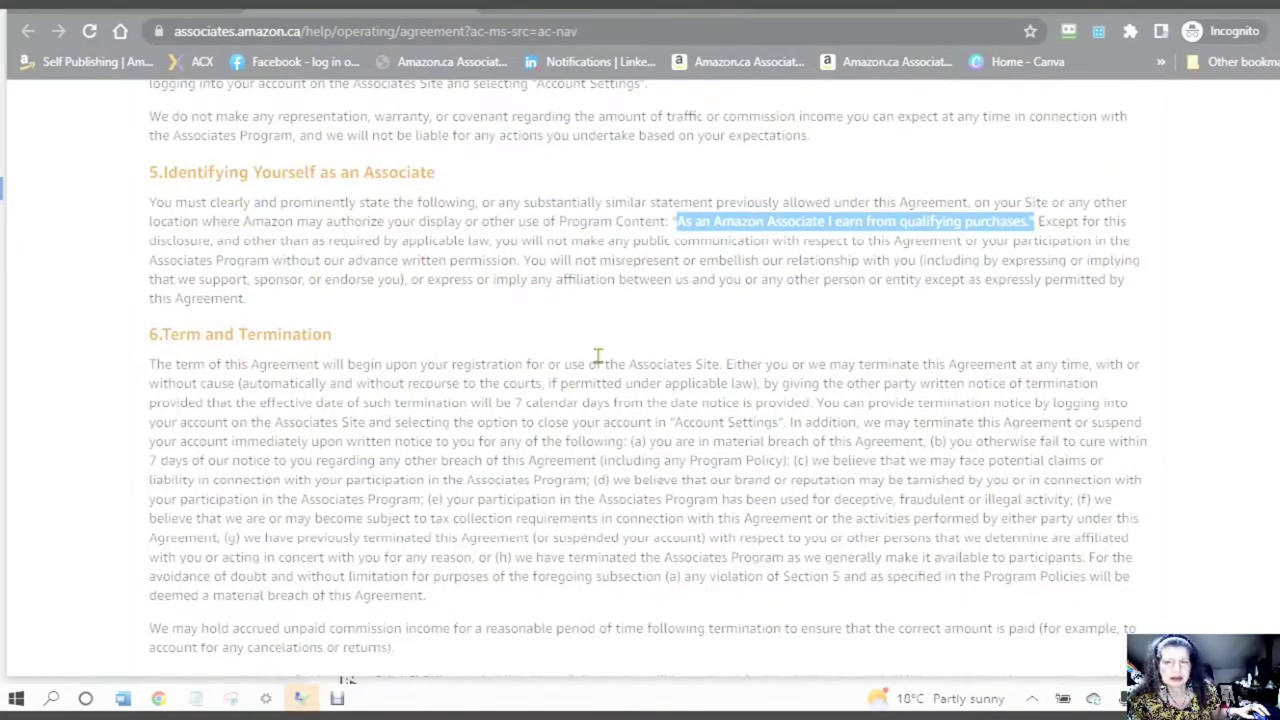
{"action": "scroll", "coordinate": [597, 357], "scroll_direction": "down", "scroll_amount": 1}
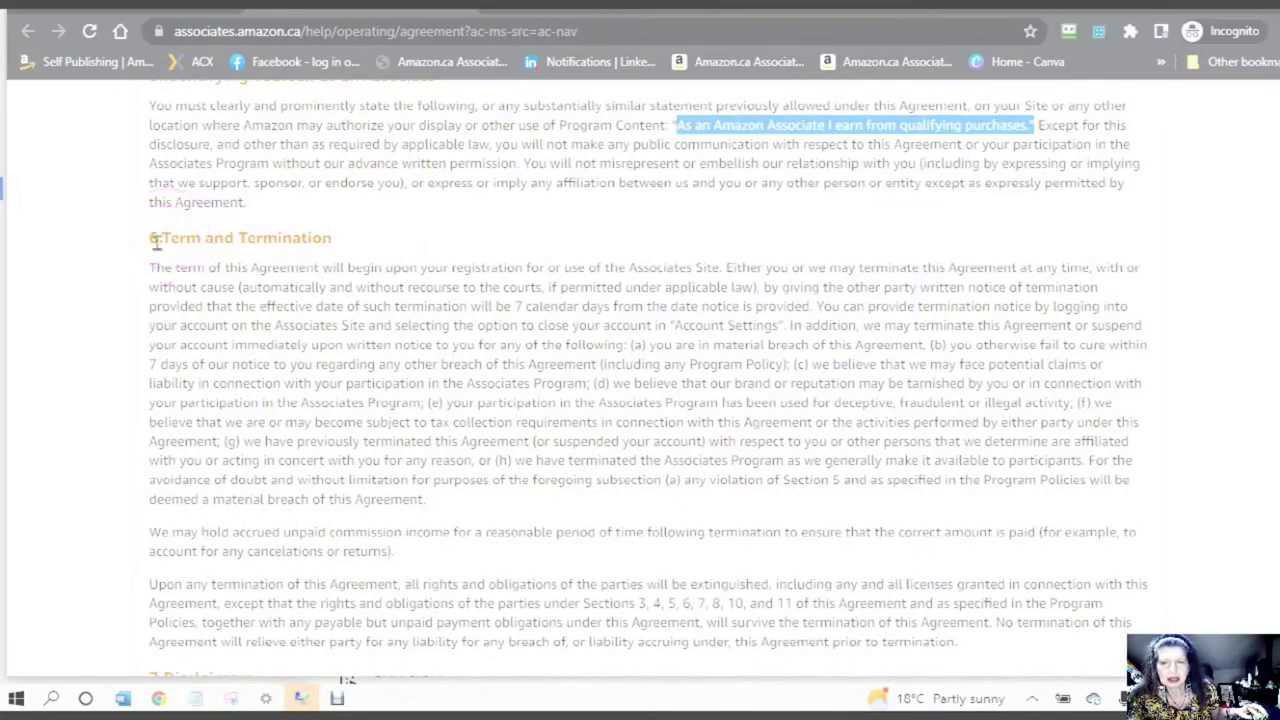
{"action": "left_click_drag", "start_coordinate": [155, 240], "coordinate": [337, 234]}
{"action": "left_click", "coordinate": [428, 240]}
{"action": "scroll", "coordinate": [430, 244], "scroll_direction": "down", "scroll_amount": 5}
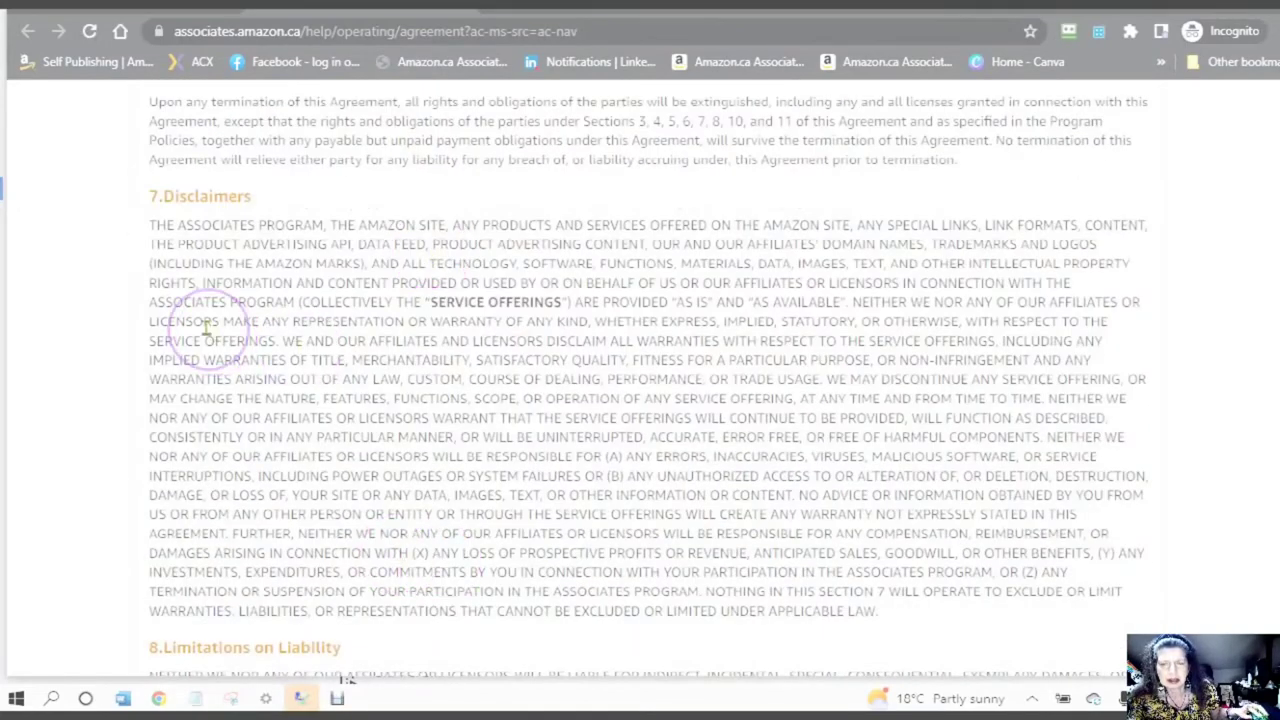
{"action": "left_click_drag", "start_coordinate": [150, 226], "coordinate": [1055, 605]}
{"action": "left_click", "coordinate": [664, 185]}
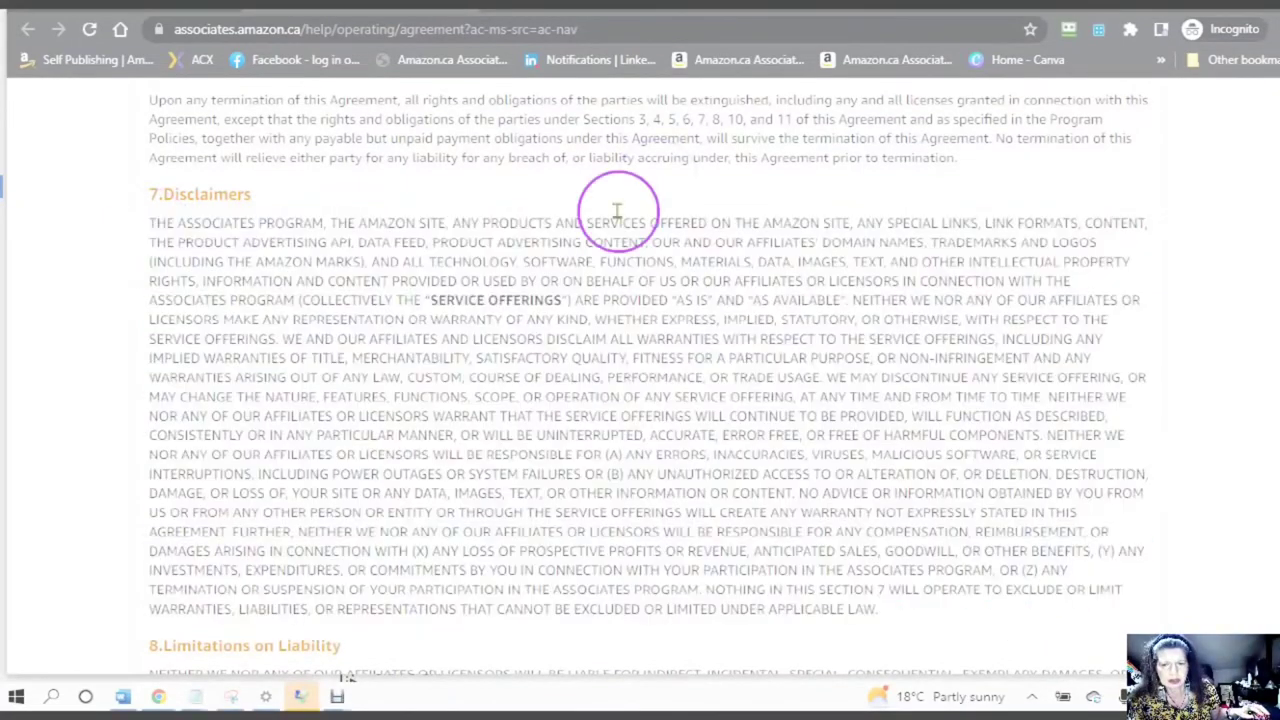
- Read on through the remaining sections down to Schedules 1–4 and the footer
{"action": "scroll", "coordinate": [617, 210], "scroll_direction": "down", "scroll_amount": 4}
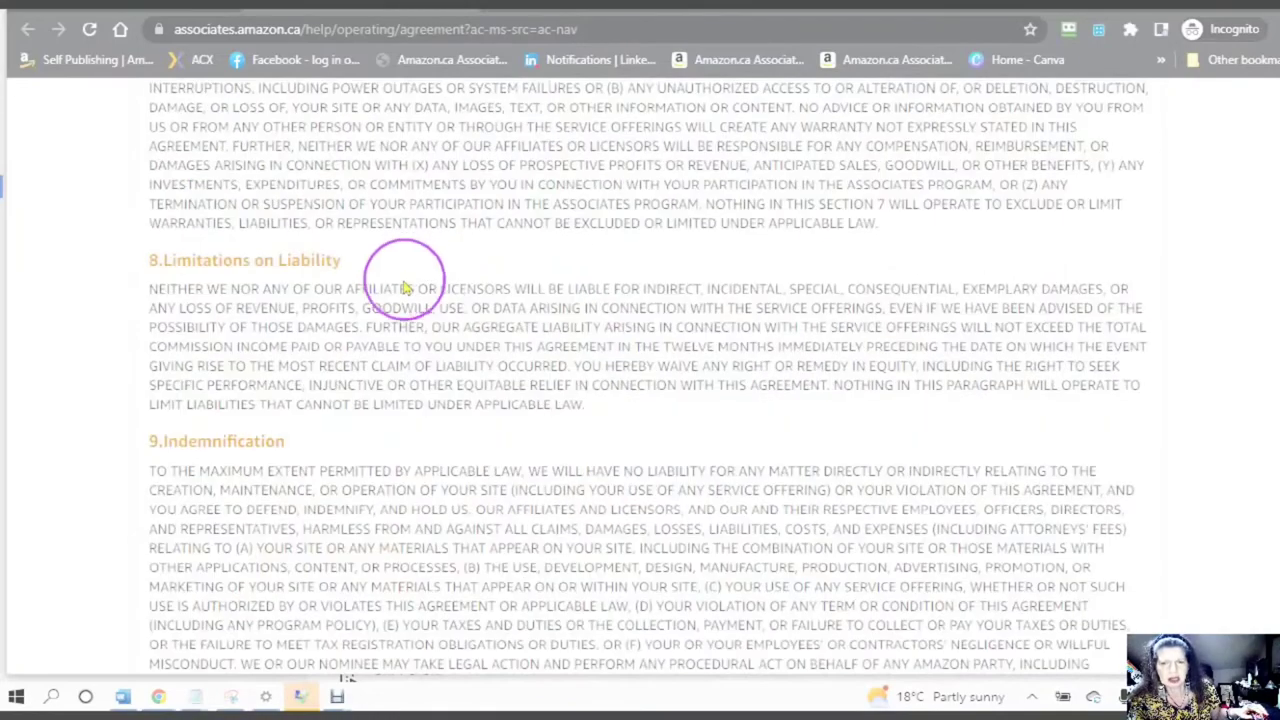
{"action": "scroll", "coordinate": [400, 286], "scroll_direction": "down", "scroll_amount": 2}
{"action": "left_click", "coordinate": [98, 272]}
{"action": "scroll", "coordinate": [515, 355], "scroll_direction": "down", "scroll_amount": 4}
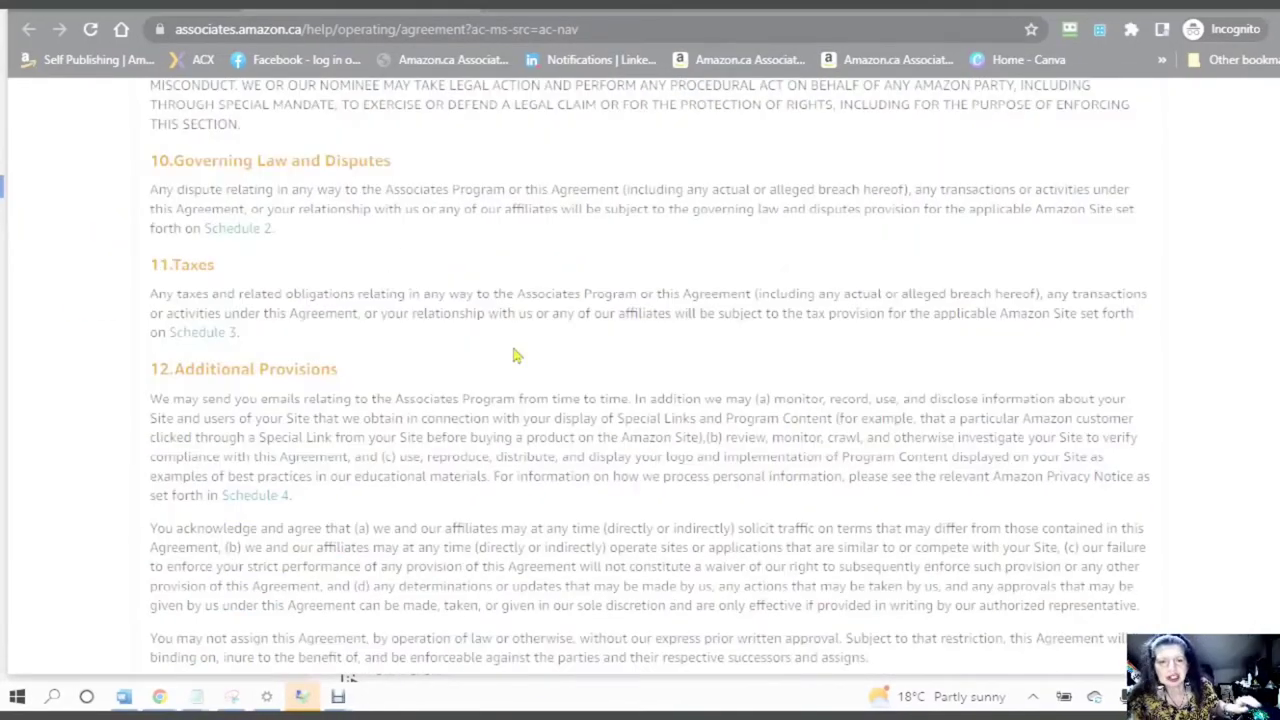
{"action": "left_click", "coordinate": [637, 338]}
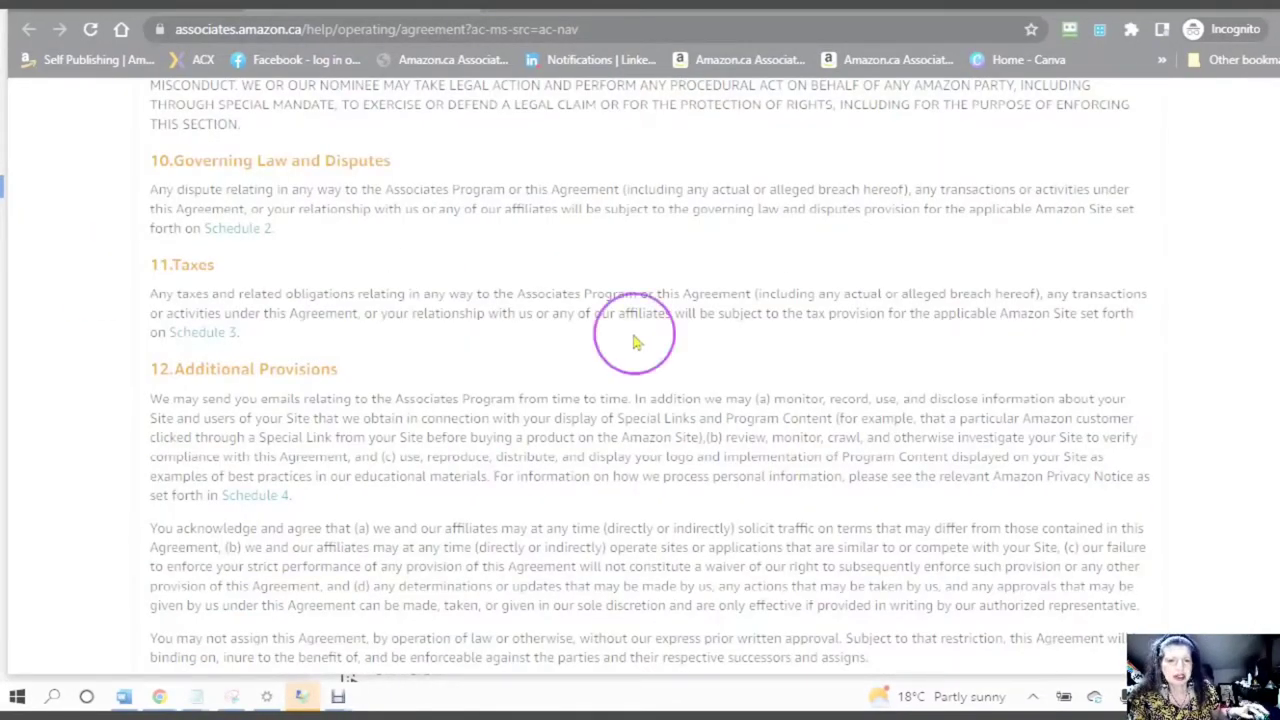
{"action": "left_click", "coordinate": [828, 330]}
{"action": "left_click", "coordinate": [828, 322]}
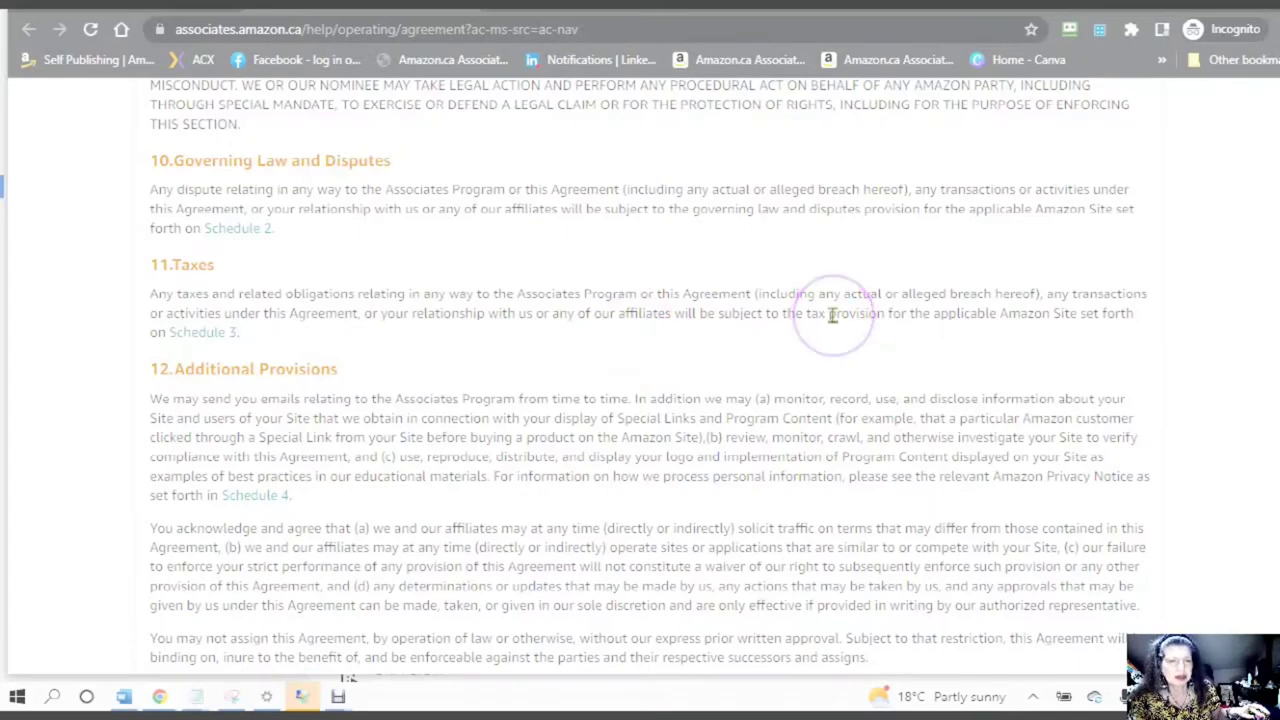
{"action": "left_click", "coordinate": [825, 320]}
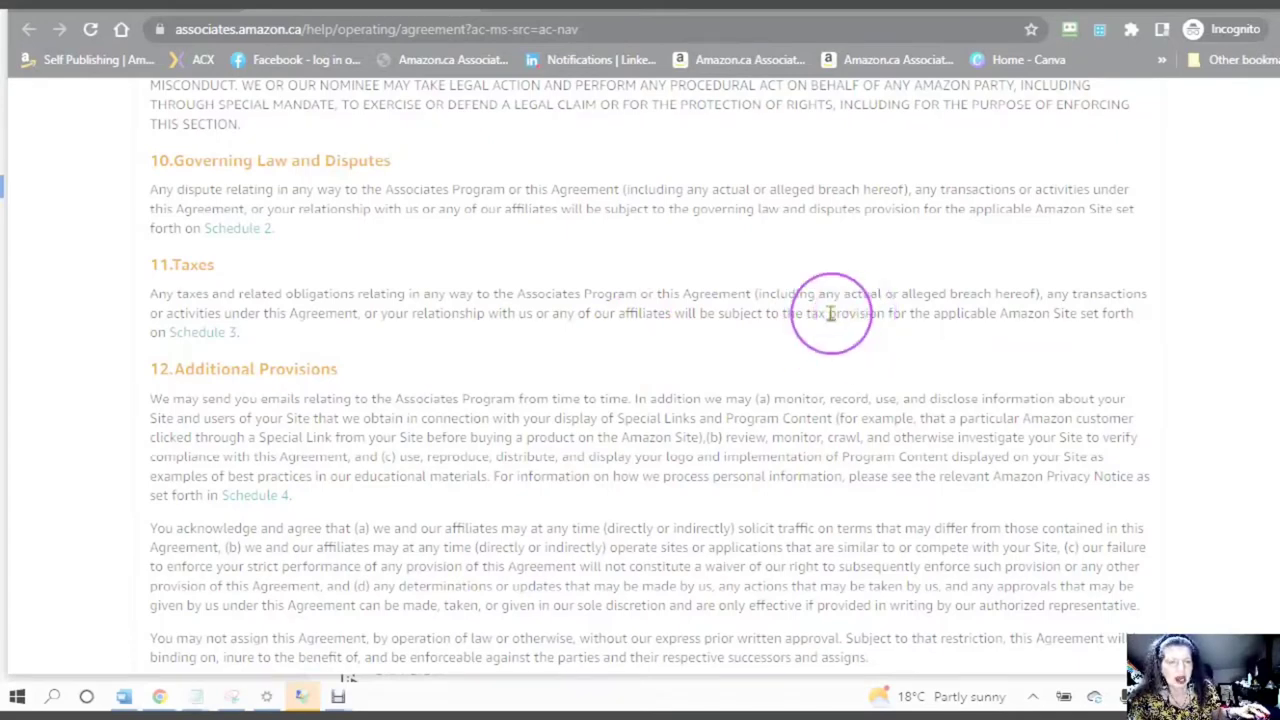
{"action": "left_click", "coordinate": [826, 313]}
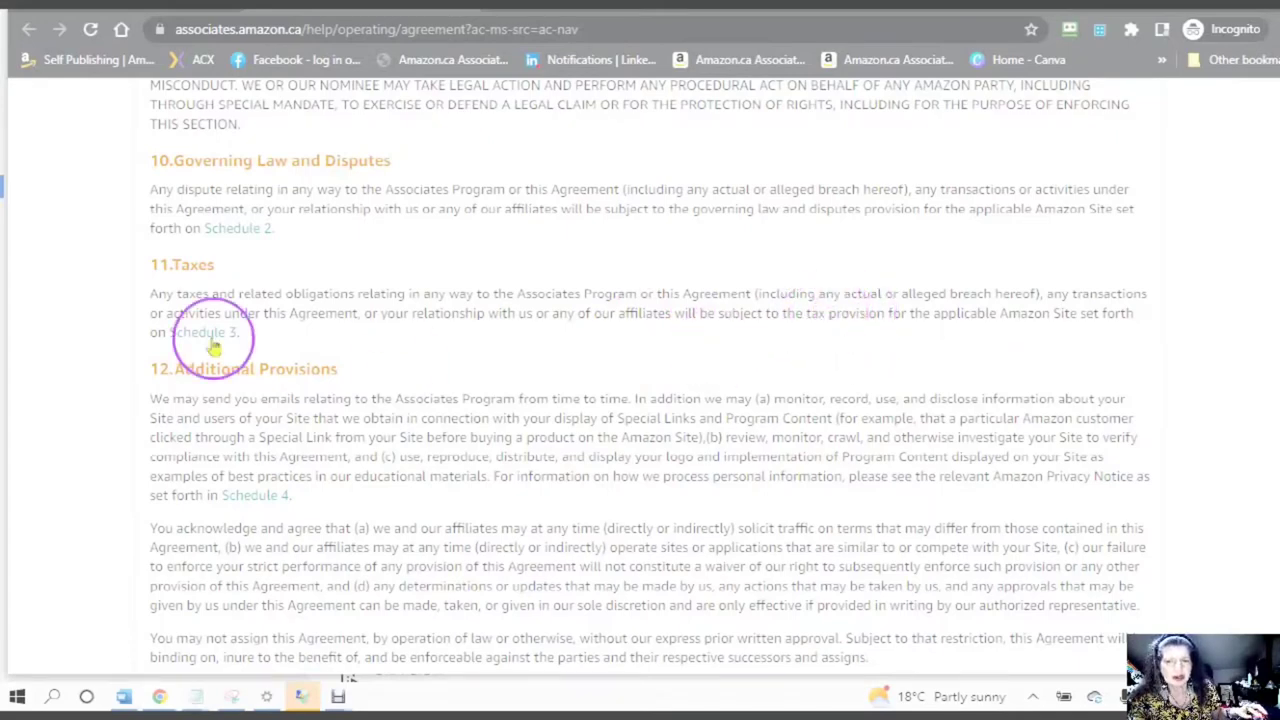
{"action": "scroll", "coordinate": [505, 285], "scroll_direction": "down", "scroll_amount": 3}
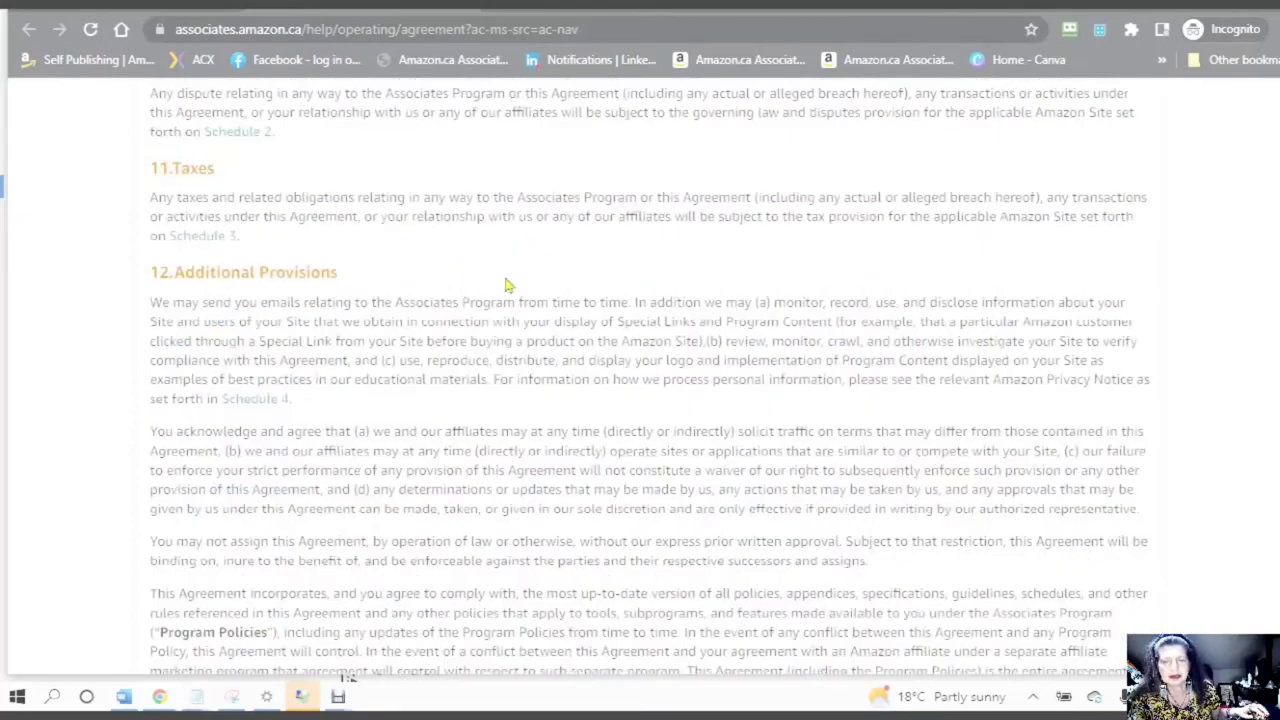
{"action": "scroll", "coordinate": [372, 375], "scroll_direction": "down", "scroll_amount": 6}
{"action": "scroll", "coordinate": [367, 375], "scroll_direction": "down", "scroll_amount": 2}
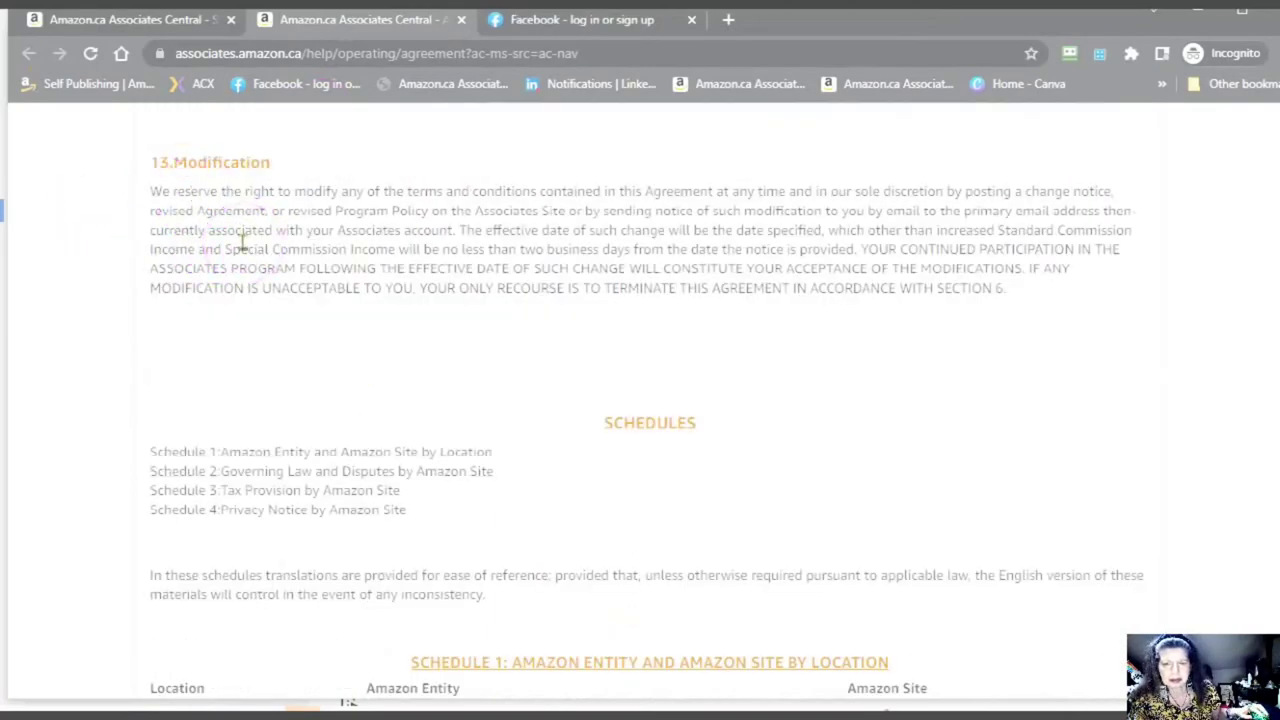
{"action": "scroll", "coordinate": [245, 240], "scroll_direction": "down", "scroll_amount": 1}
{"action": "scroll", "coordinate": [530, 410], "scroll_direction": "down", "scroll_amount": 2}
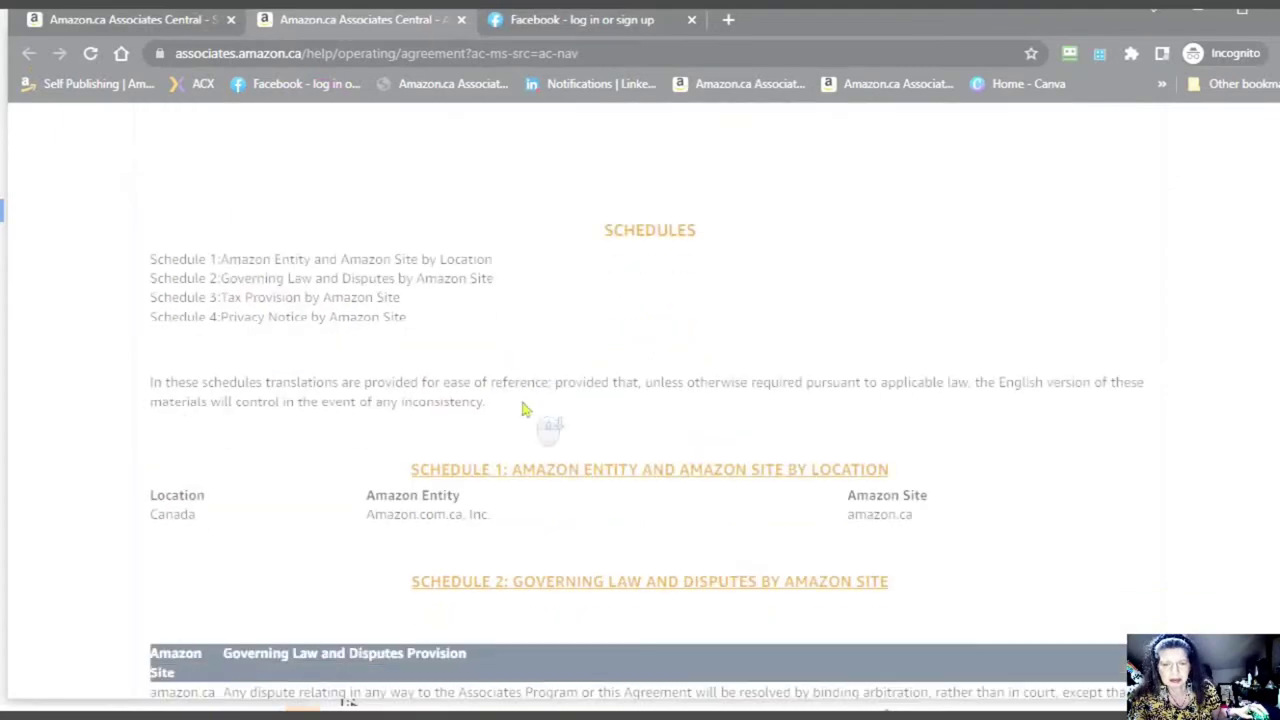
{"action": "scroll", "coordinate": [512, 474], "scroll_direction": "down", "scroll_amount": 2}
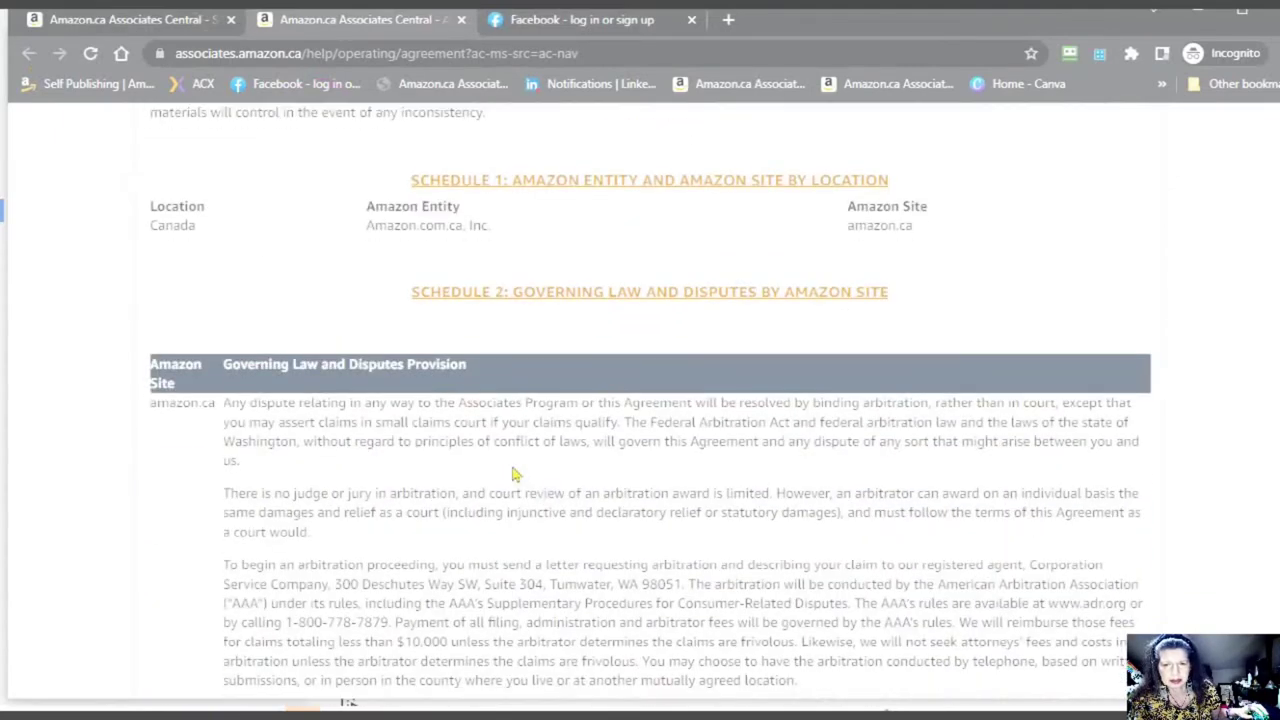
{"action": "scroll", "coordinate": [514, 474], "scroll_direction": "down", "scroll_amount": 5}
- Scroll back up through the agreement to its title
{"action": "scroll", "coordinate": [512, 472], "scroll_direction": "up", "scroll_amount": 3}
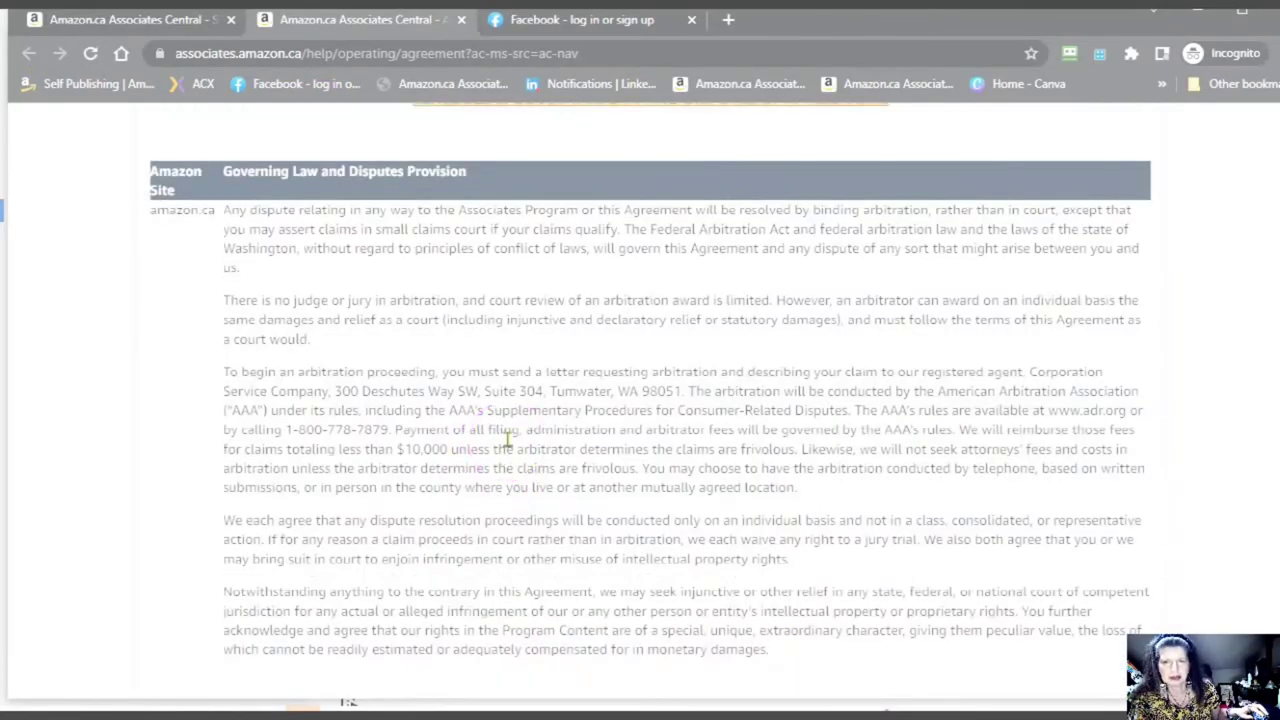
{"action": "scroll", "coordinate": [508, 440], "scroll_direction": "down", "scroll_amount": 5}
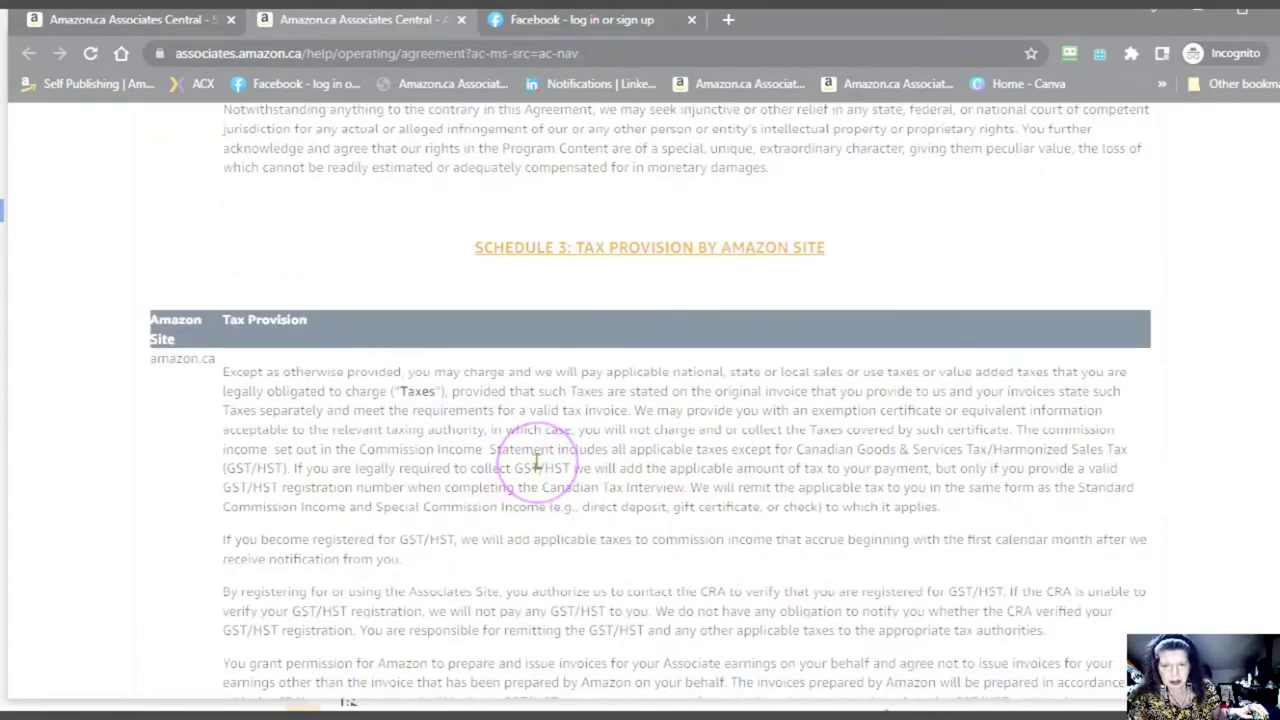
{"action": "scroll", "coordinate": [537, 462], "scroll_direction": "down", "scroll_amount": 10}
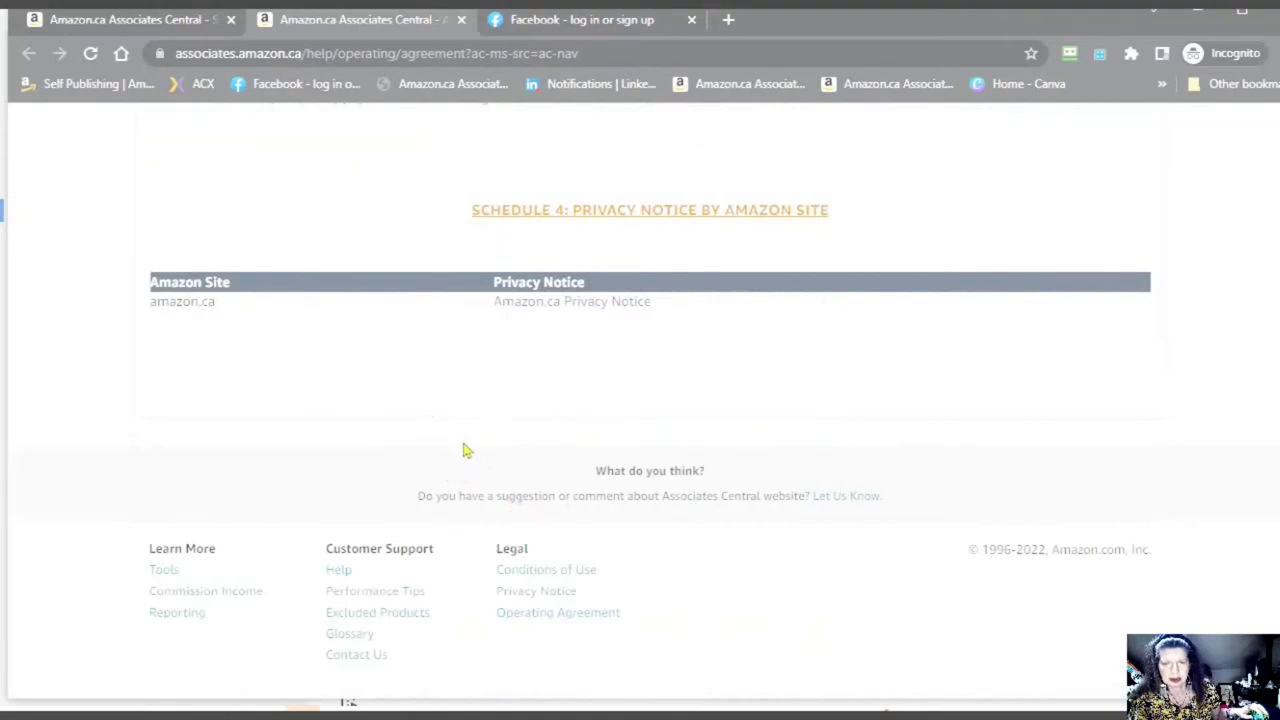
{"action": "scroll", "coordinate": [463, 450], "scroll_direction": "up", "scroll_amount": 4}
{"action": "scroll", "coordinate": [463, 450], "scroll_direction": "up", "scroll_amount": 15}
{"action": "scroll", "coordinate": [476, 443], "scroll_direction": "up", "scroll_amount": 20}
{"action": "scroll", "coordinate": [446, 290], "scroll_direction": "up", "scroll_amount": 20}
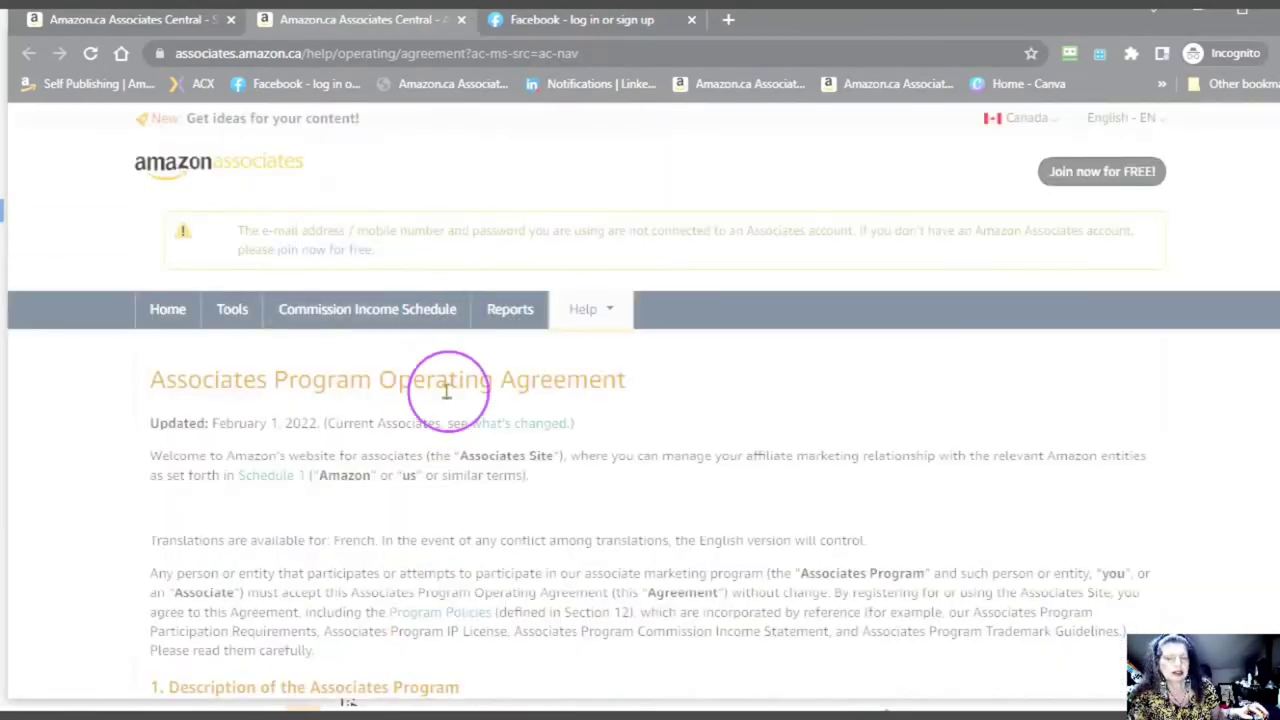
{"action": "scroll", "coordinate": [460, 440], "scroll_direction": "down", "scroll_amount": 20}
{"action": "scroll", "coordinate": [465, 430], "scroll_direction": "up", "scroll_amount": 12}
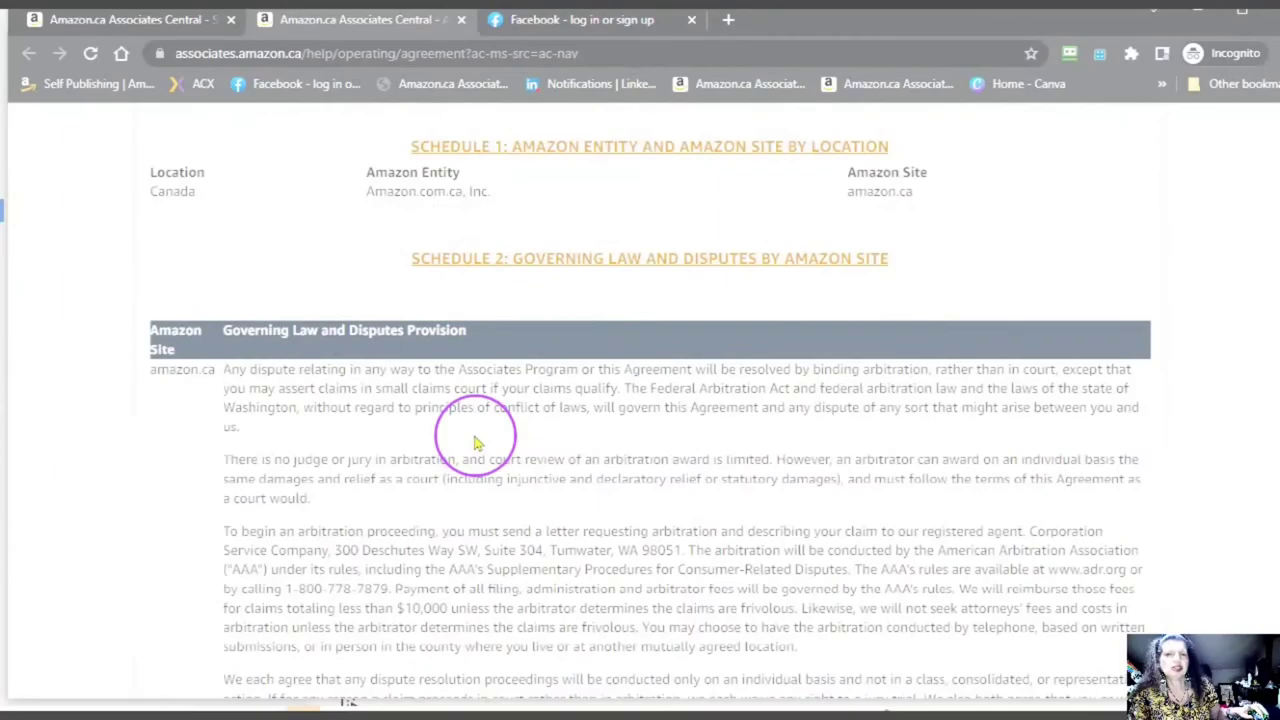
{"action": "scroll", "coordinate": [455, 313], "scroll_direction": "up", "scroll_amount": 15}
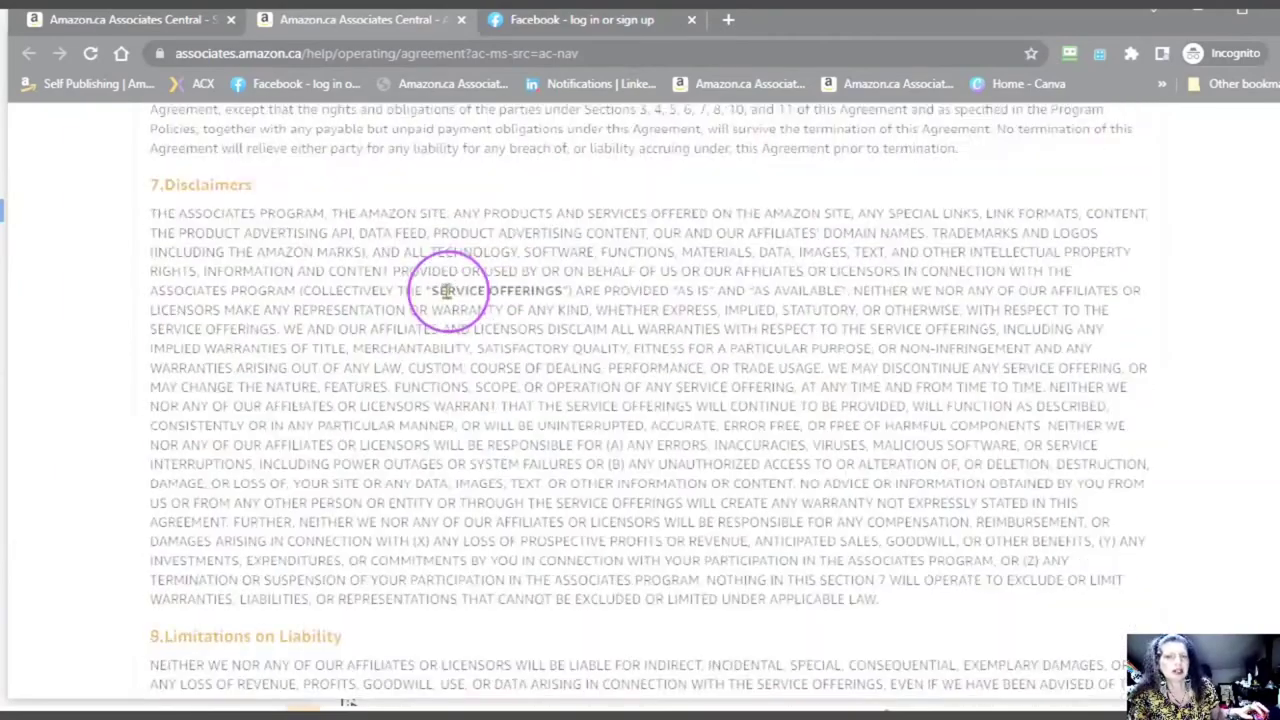
{"action": "scroll", "coordinate": [445, 287], "scroll_direction": "up", "scroll_amount": 15}
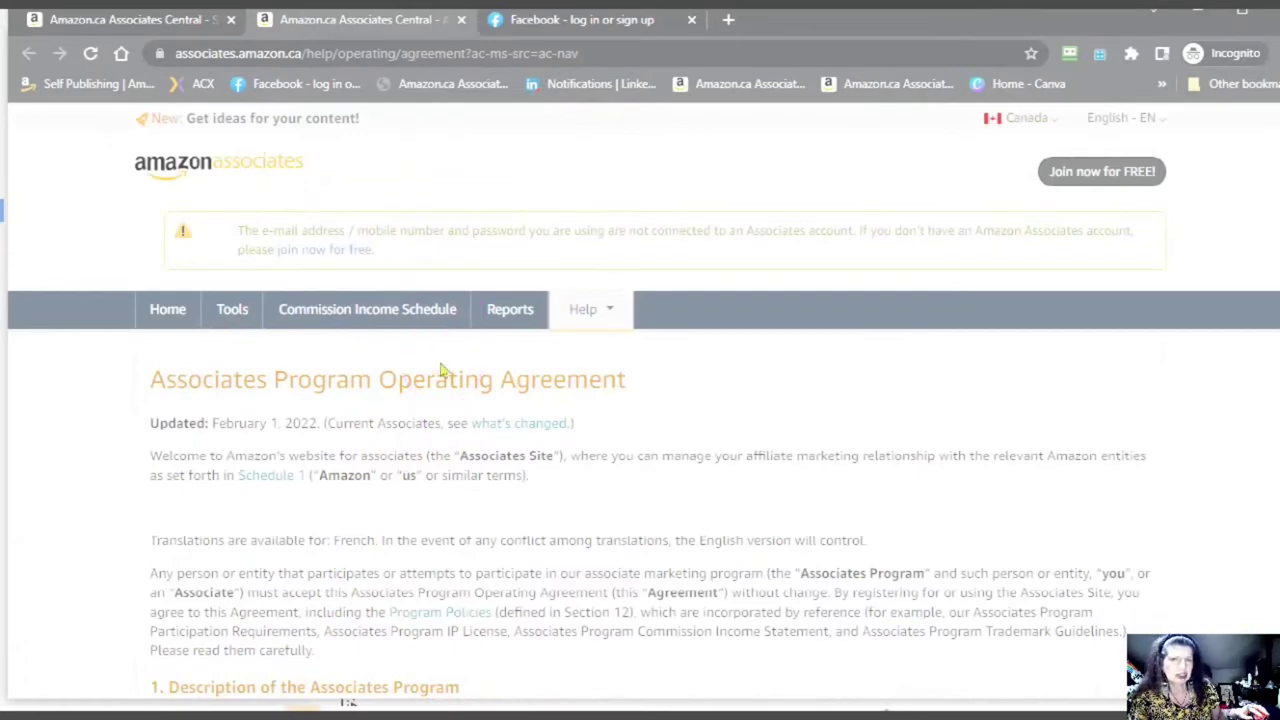
- Accept the Operating Agreement terms on the signup form and submit the Associates application
{"action": "left_click", "coordinate": [180, 19]}
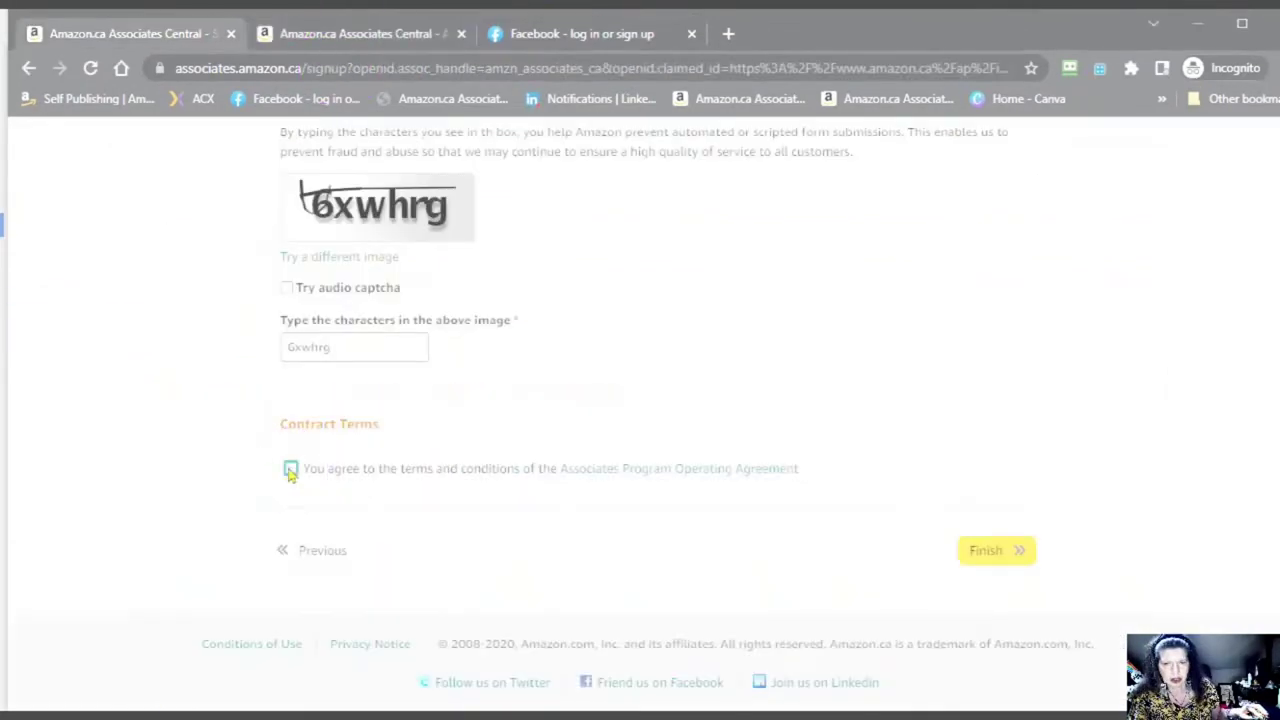
{"action": "left_click", "coordinate": [460, 479]}
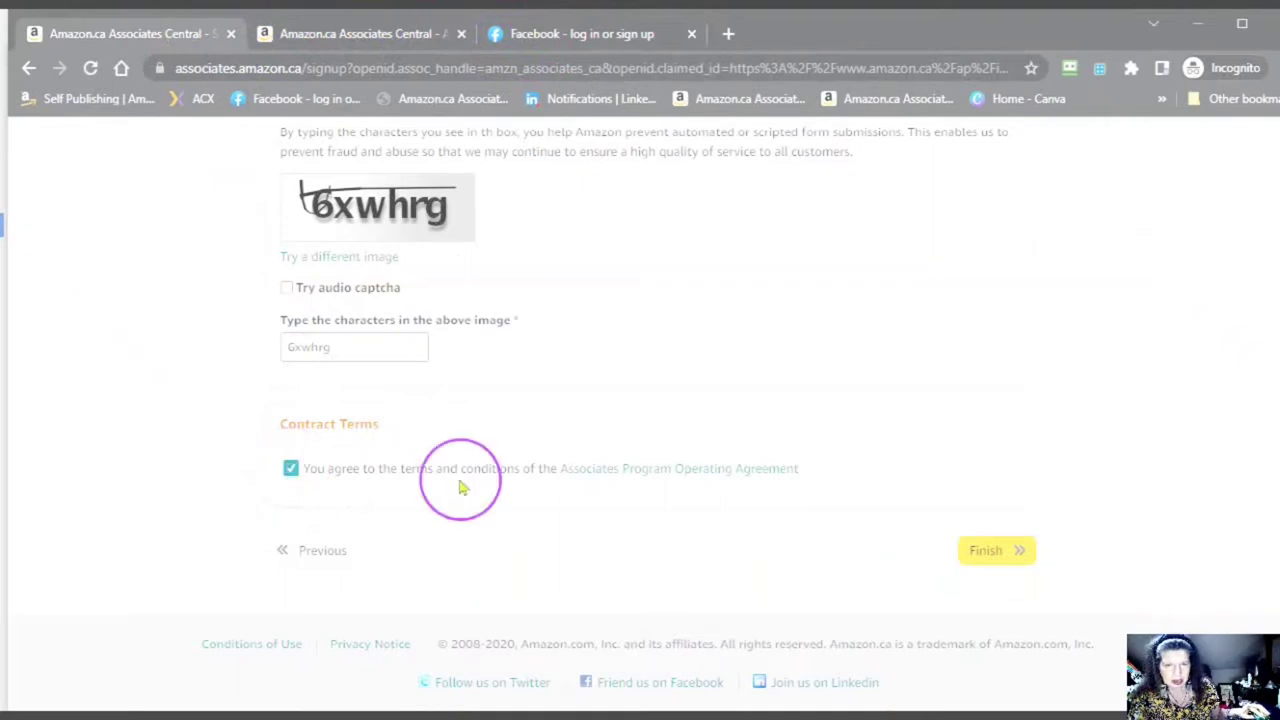
{"action": "left_click", "coordinate": [987, 557]}
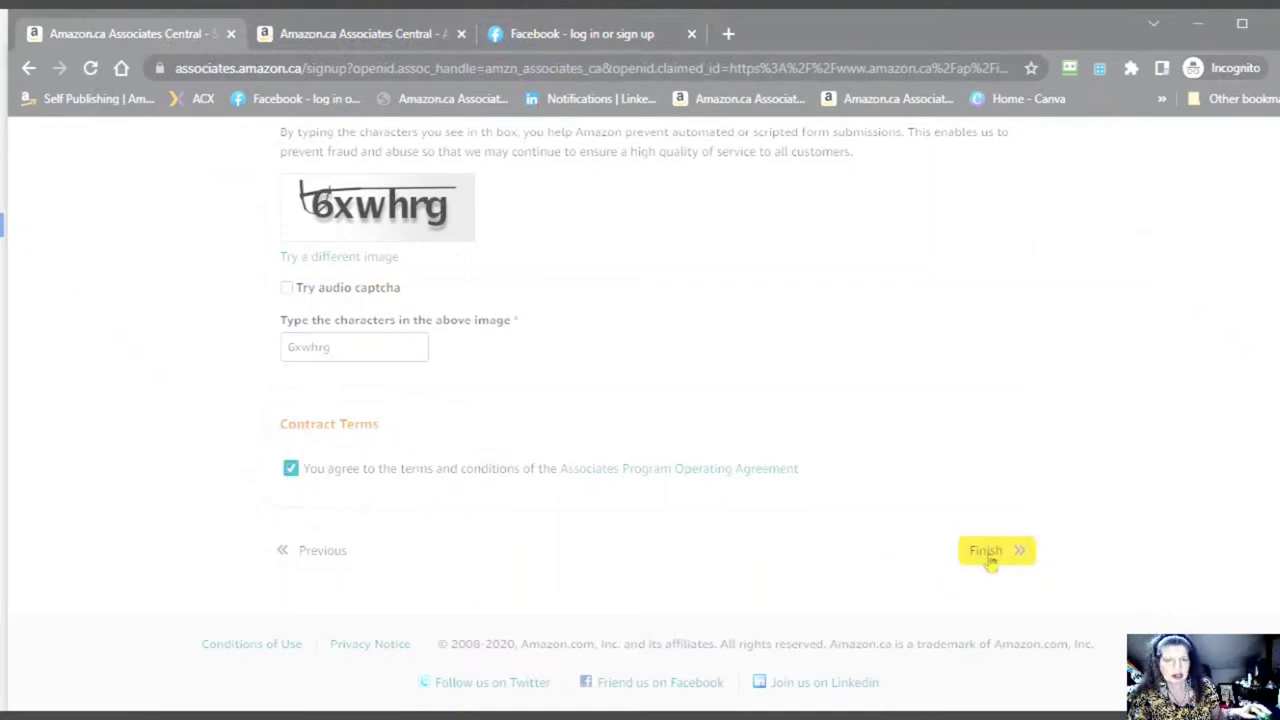
- Note the new Associate ID on the congratulations page and begin entering payment and tax information
{"action": "scroll", "coordinate": [710, 470], "scroll_direction": "down", "scroll_amount": 3}
{"action": "left_click", "coordinate": [481, 266]}
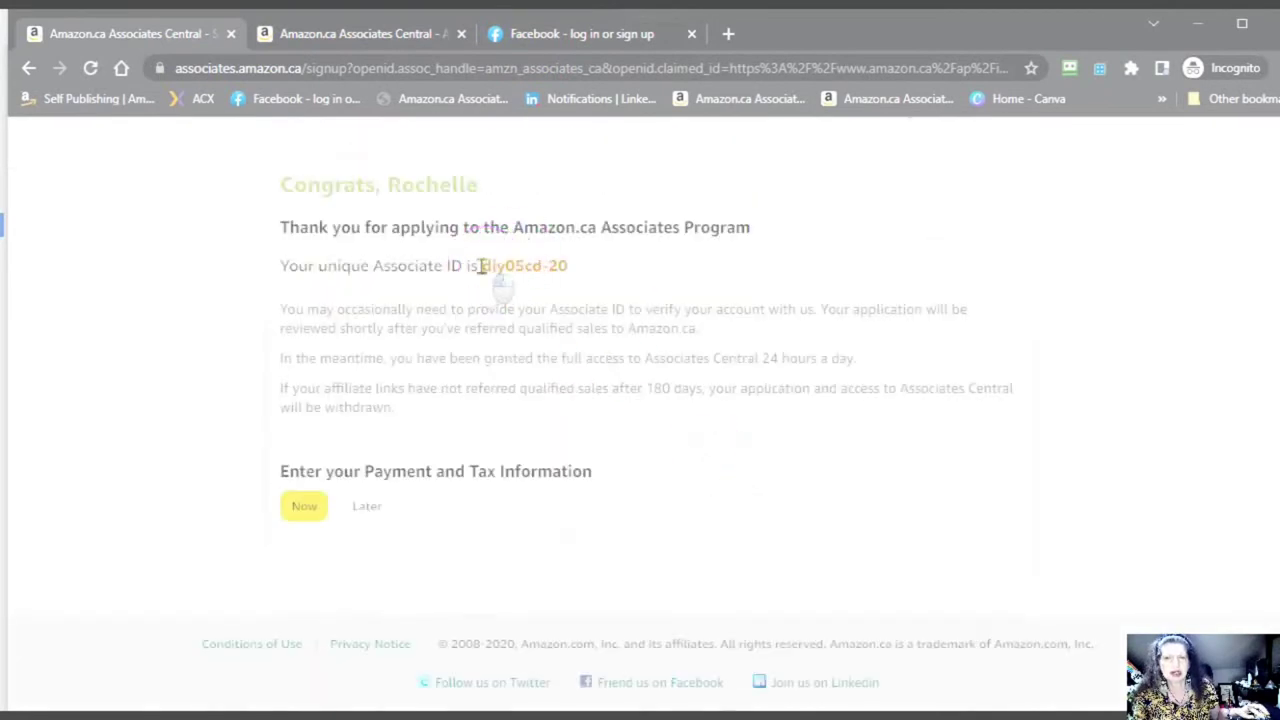
{"action": "left_click_drag", "start_coordinate": [481, 266], "coordinate": [580, 282]}
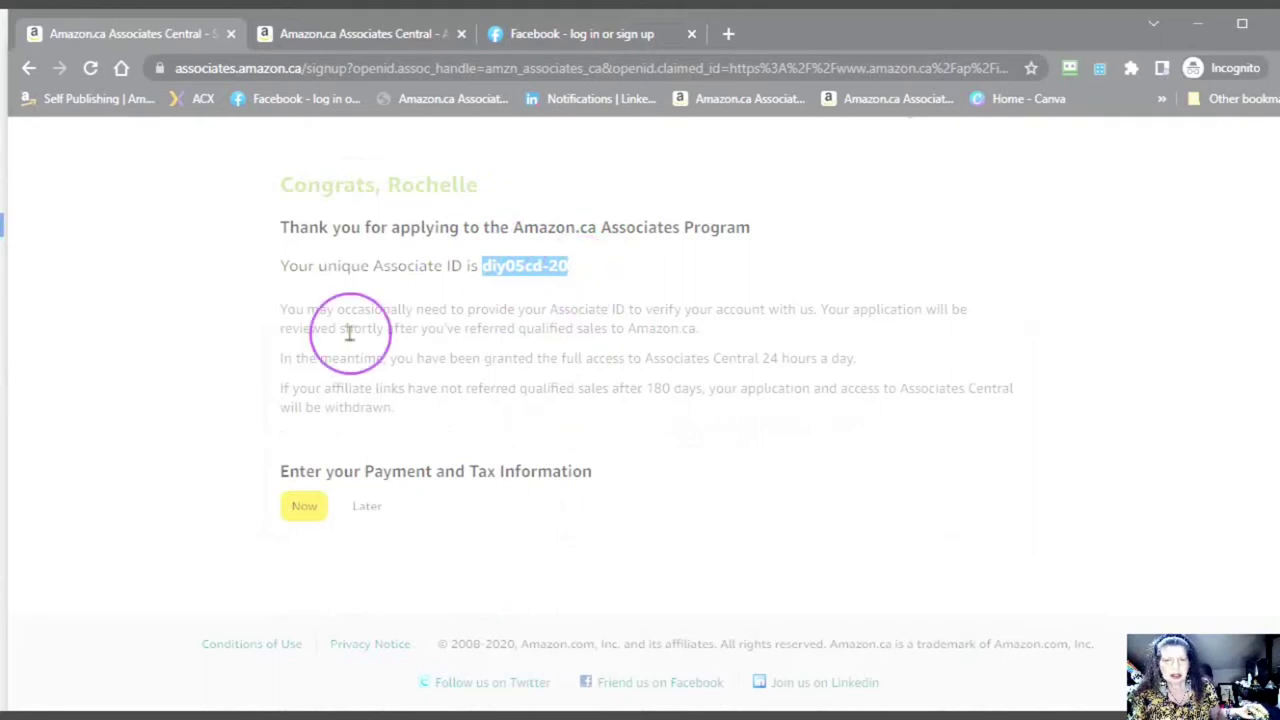
{"action": "left_click", "coordinate": [641, 281]}
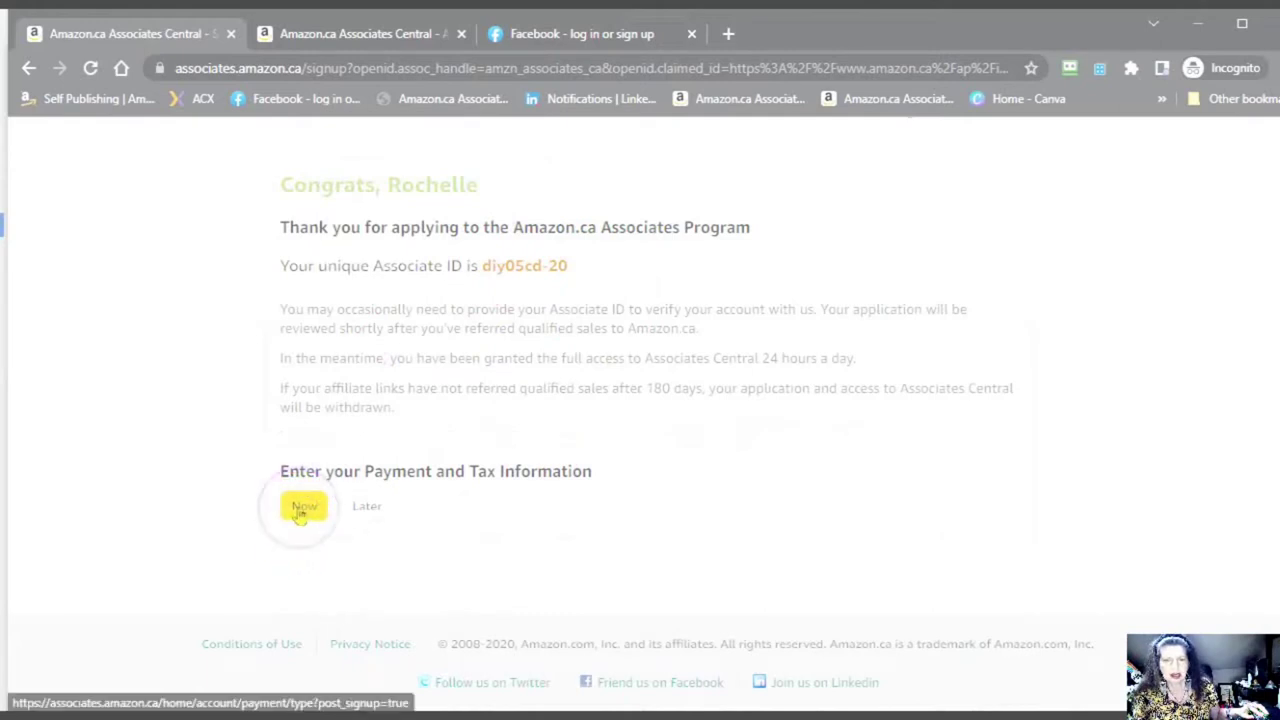
{"action": "left_click", "coordinate": [299, 511]}
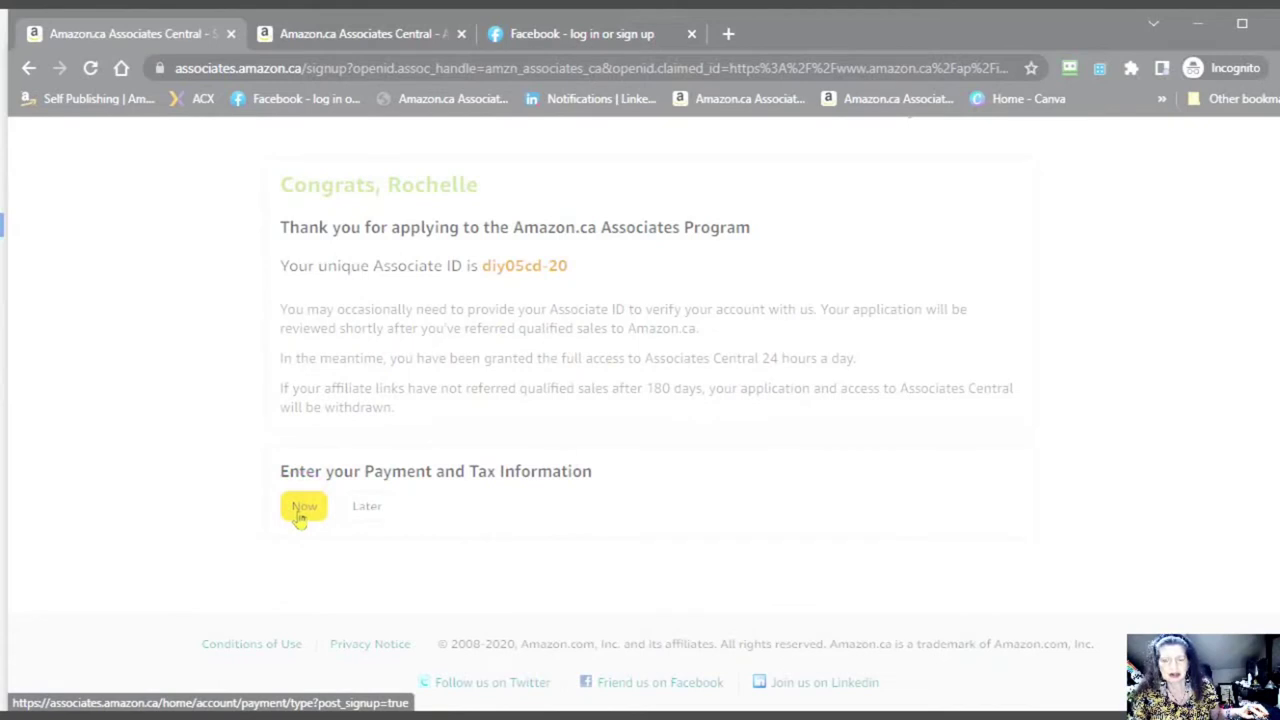
- Choose to enter payment and tax info now, and sign in after re-entering the account password
{"action": "left_click", "coordinate": [301, 510]}
{"action": "left_click", "coordinate": [652, 445]}
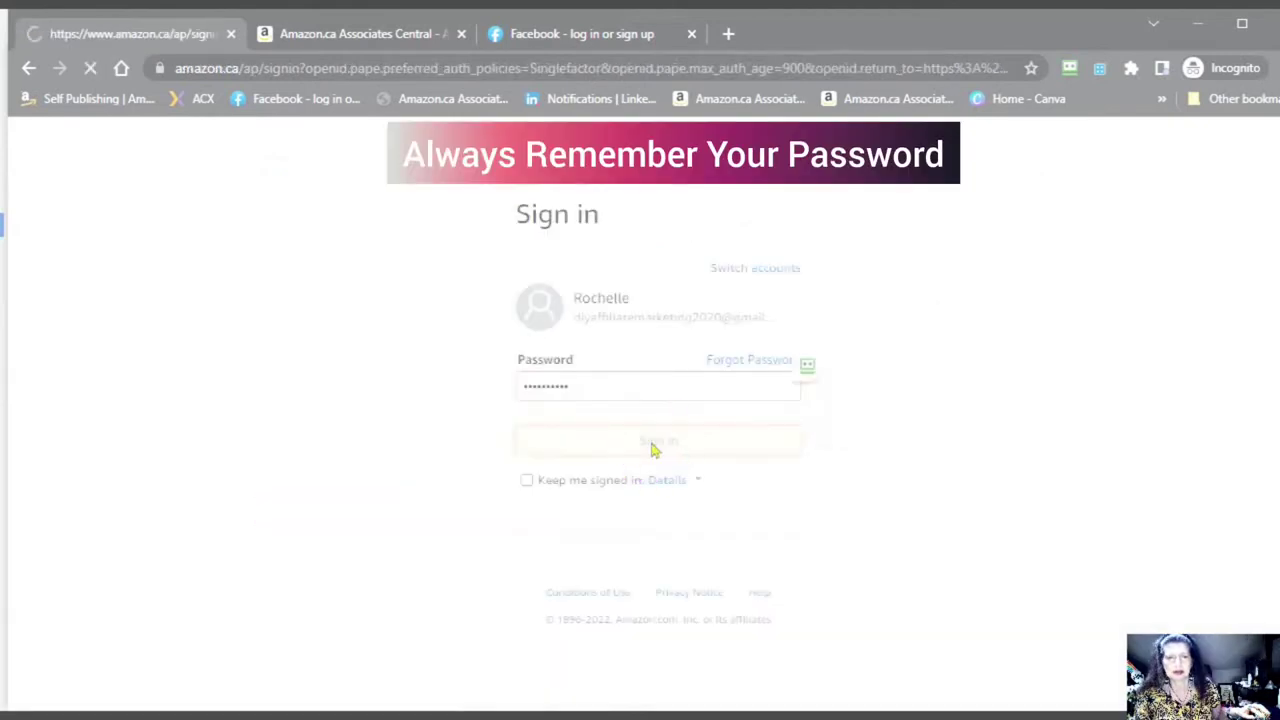
{"action": "left_click", "coordinate": [652, 445]}
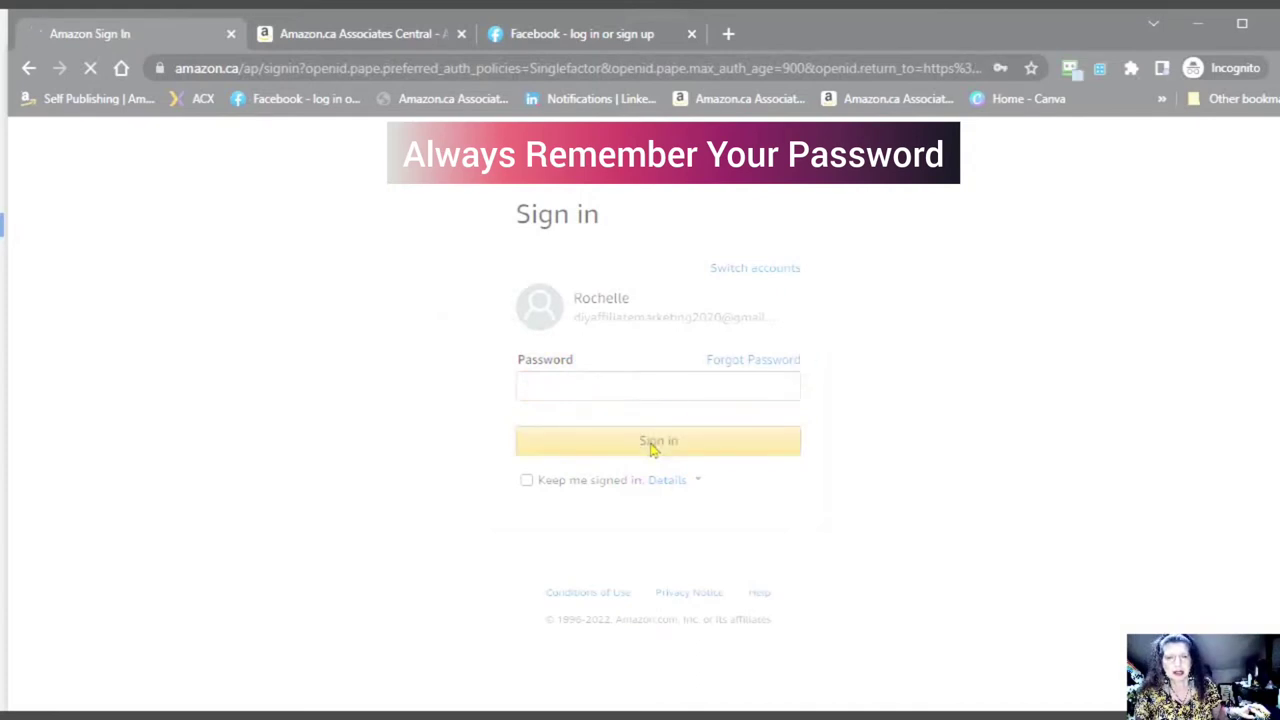
{"action": "left_click", "coordinate": [649, 446]}
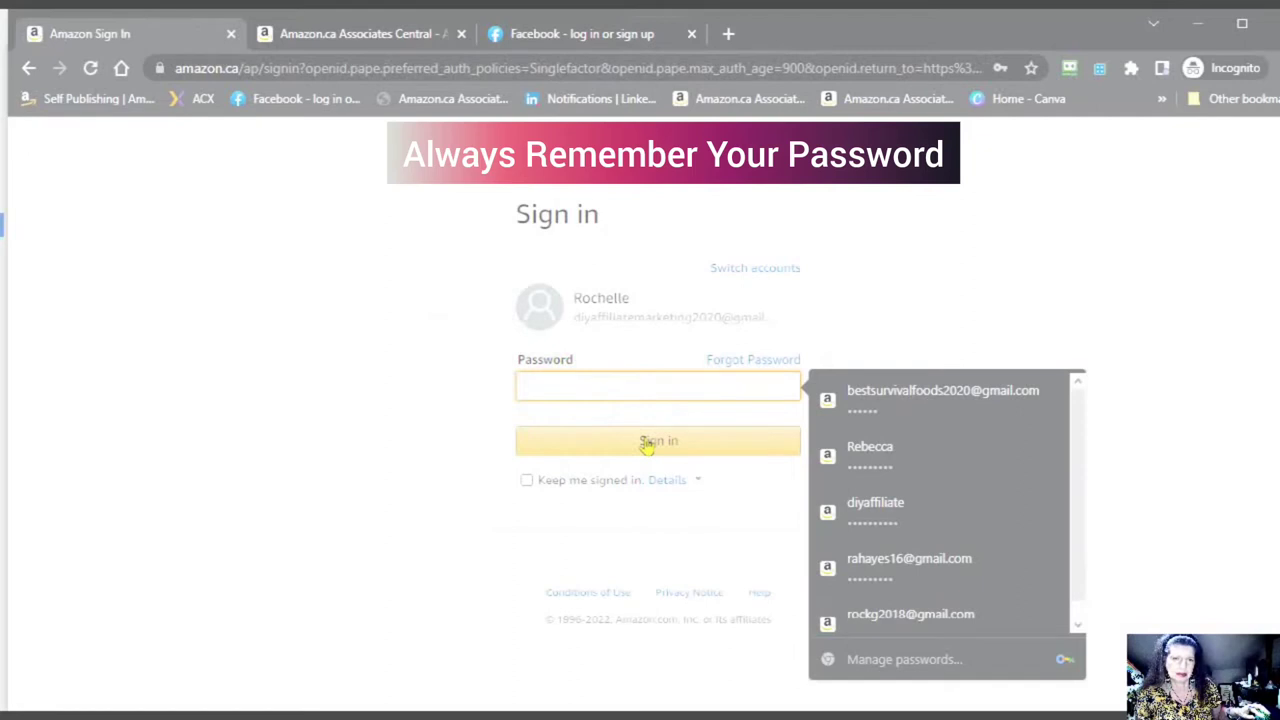
{"action": "left_click", "coordinate": [550, 383]}
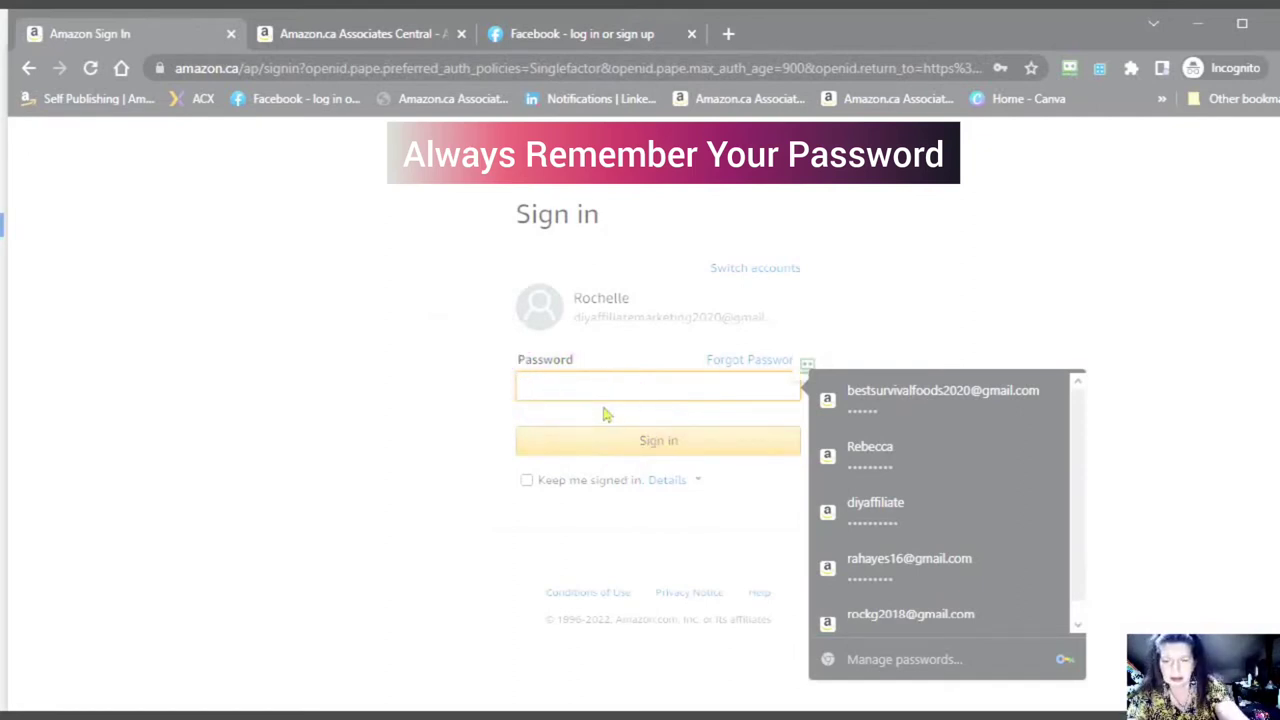
{"action": "type", "text": "a***"}
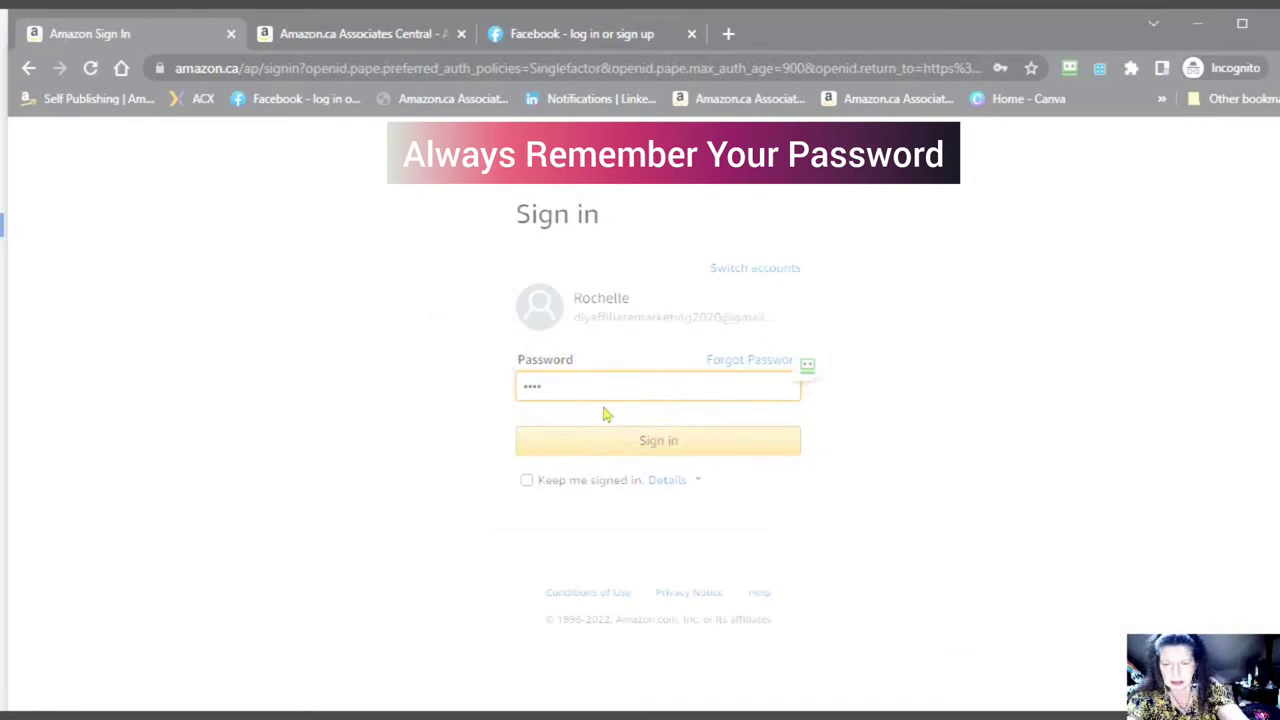
{"action": "type", "text": "****"}
{"action": "left_click", "coordinate": [658, 448]}
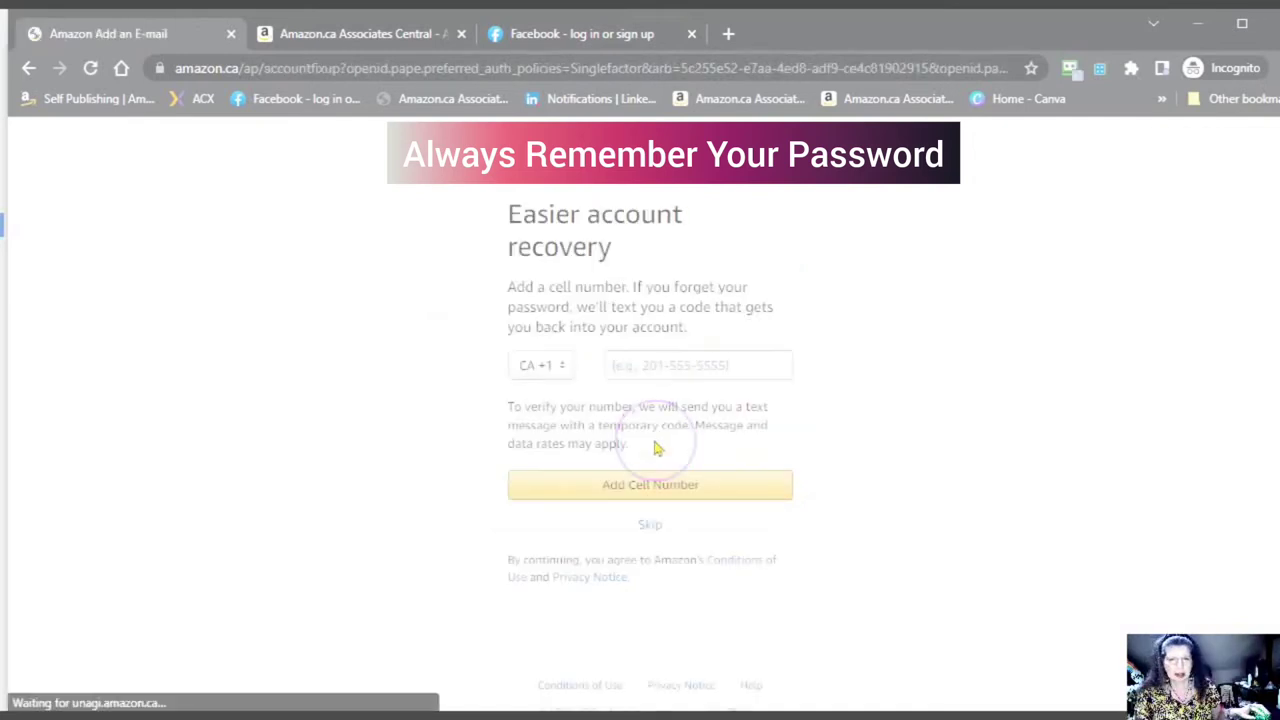
- Begin adding a recovery phone number by pasting it, then skip account recovery
{"action": "left_click", "coordinate": [654, 442]}
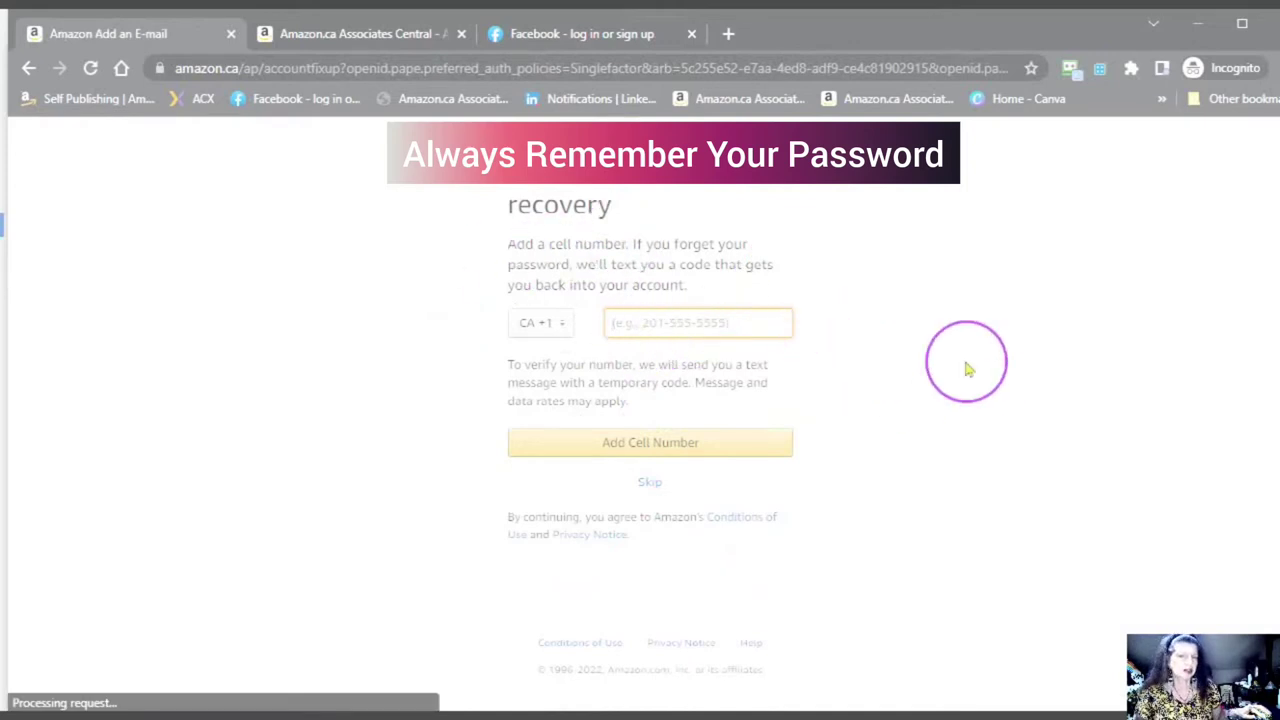
{"action": "left_click", "coordinate": [641, 324]}
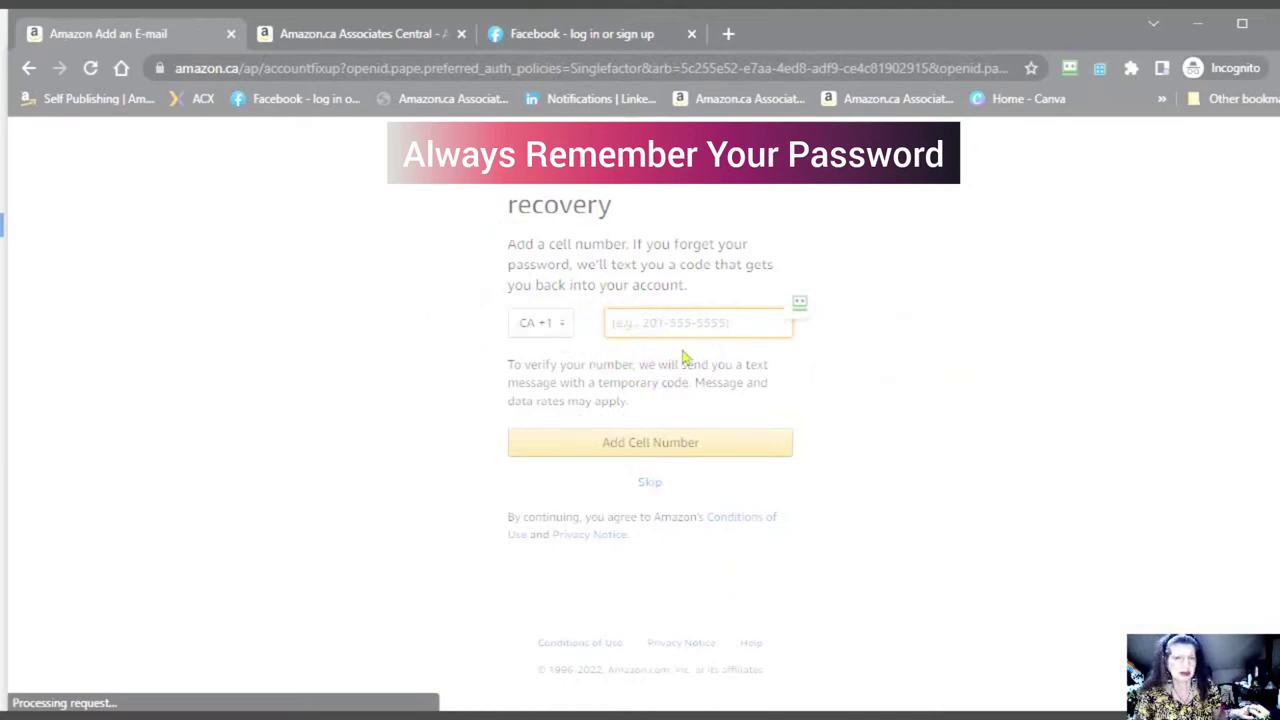
{"action": "left_click", "coordinate": [611, 318]}
{"action": "key", "text": "ctrl+v"}
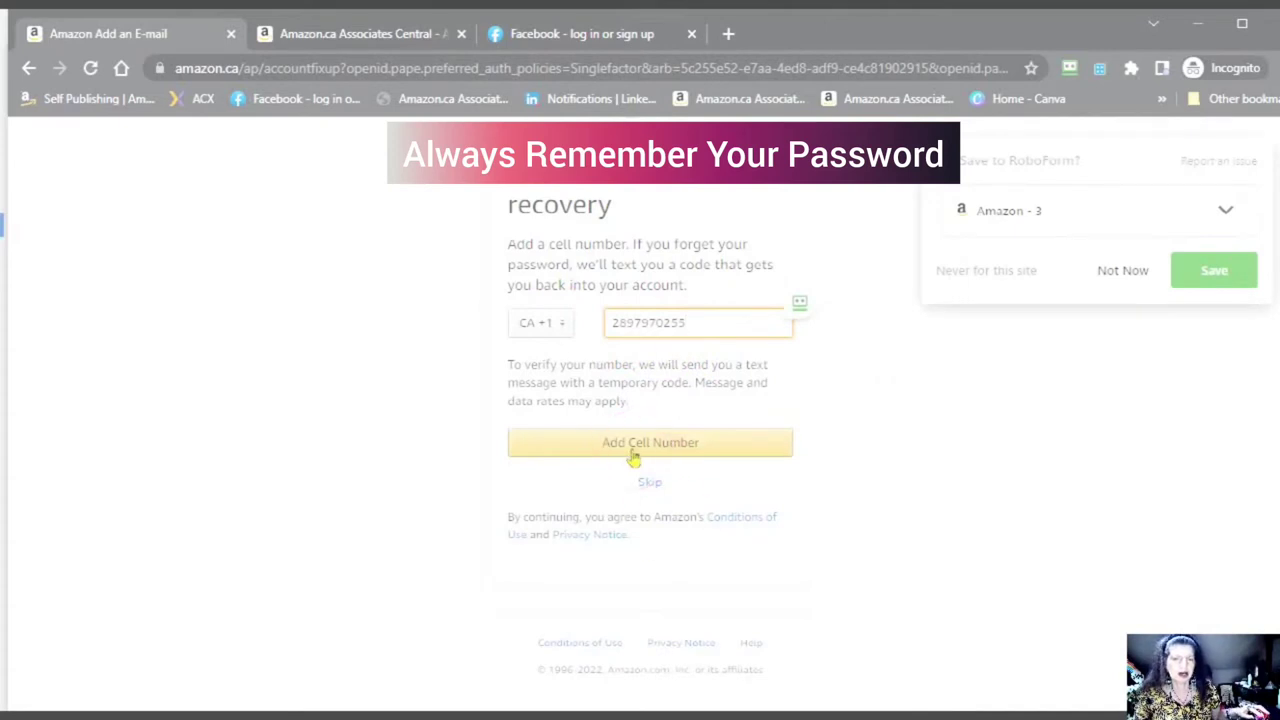
{"action": "left_click", "coordinate": [649, 488]}
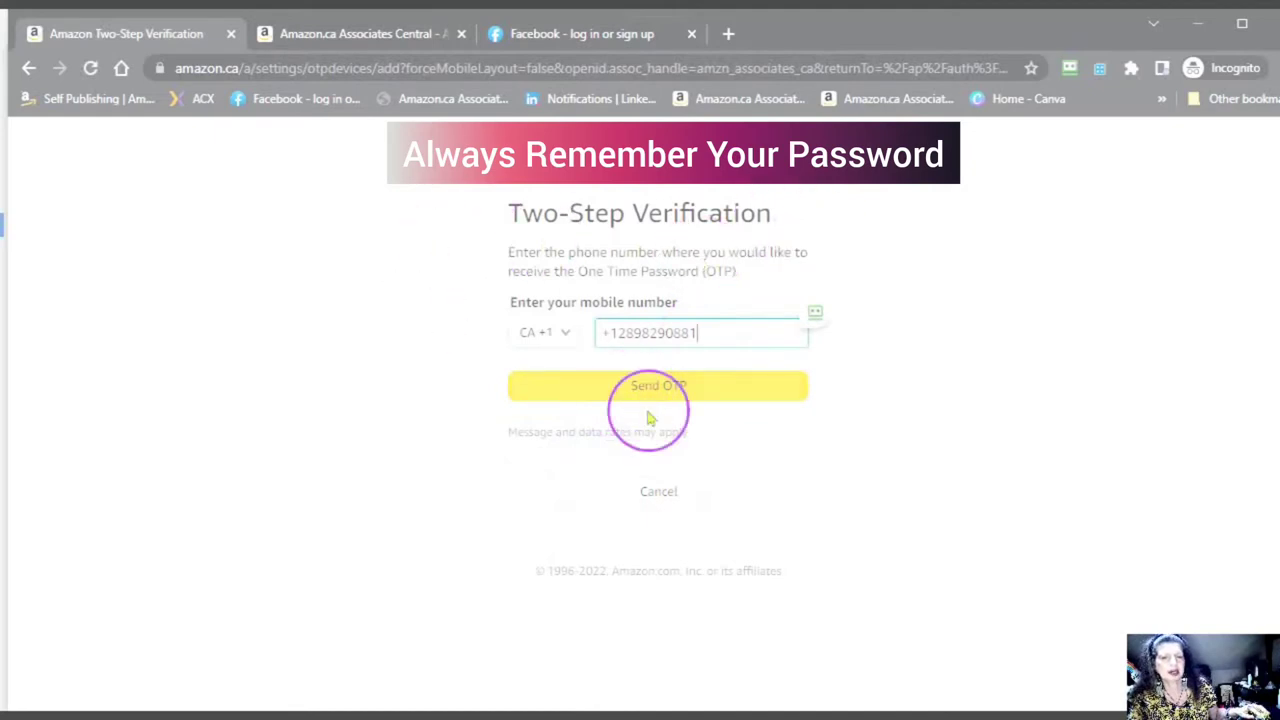
- Cancel two-step verification setup and sign in again with the account password
{"action": "left_click", "coordinate": [658, 491]}
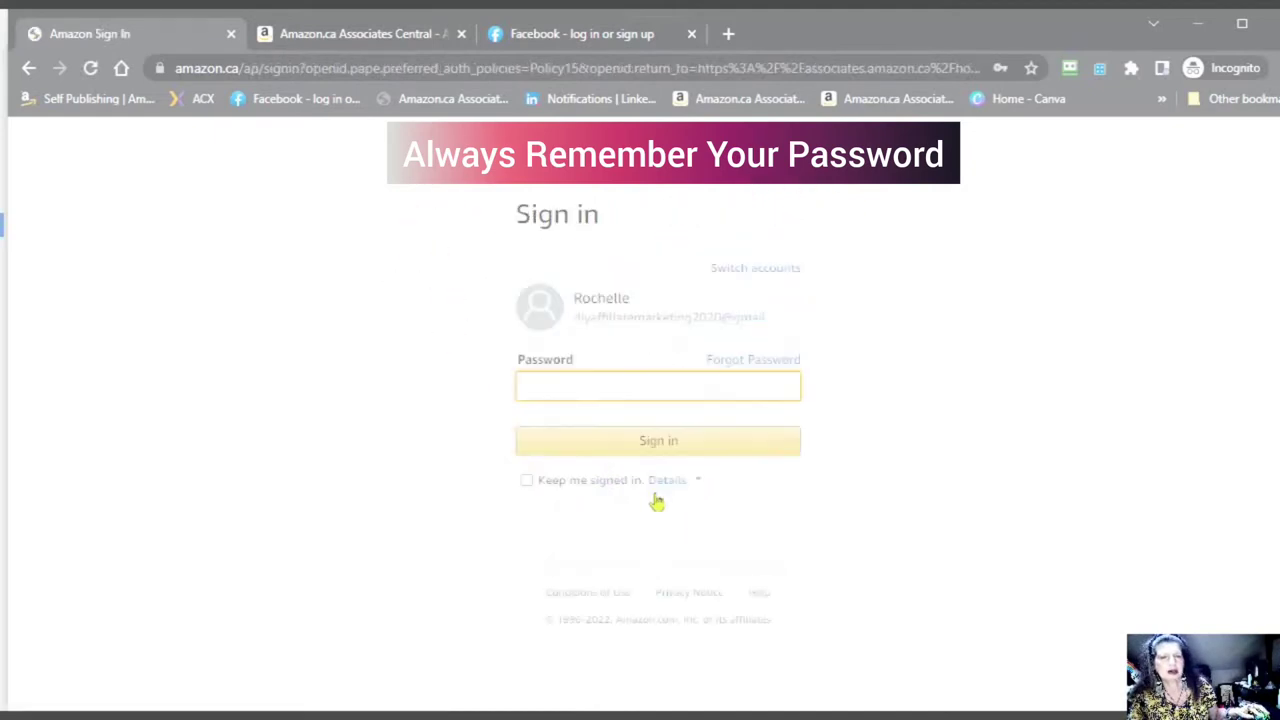
{"action": "left_click", "coordinate": [531, 385]}
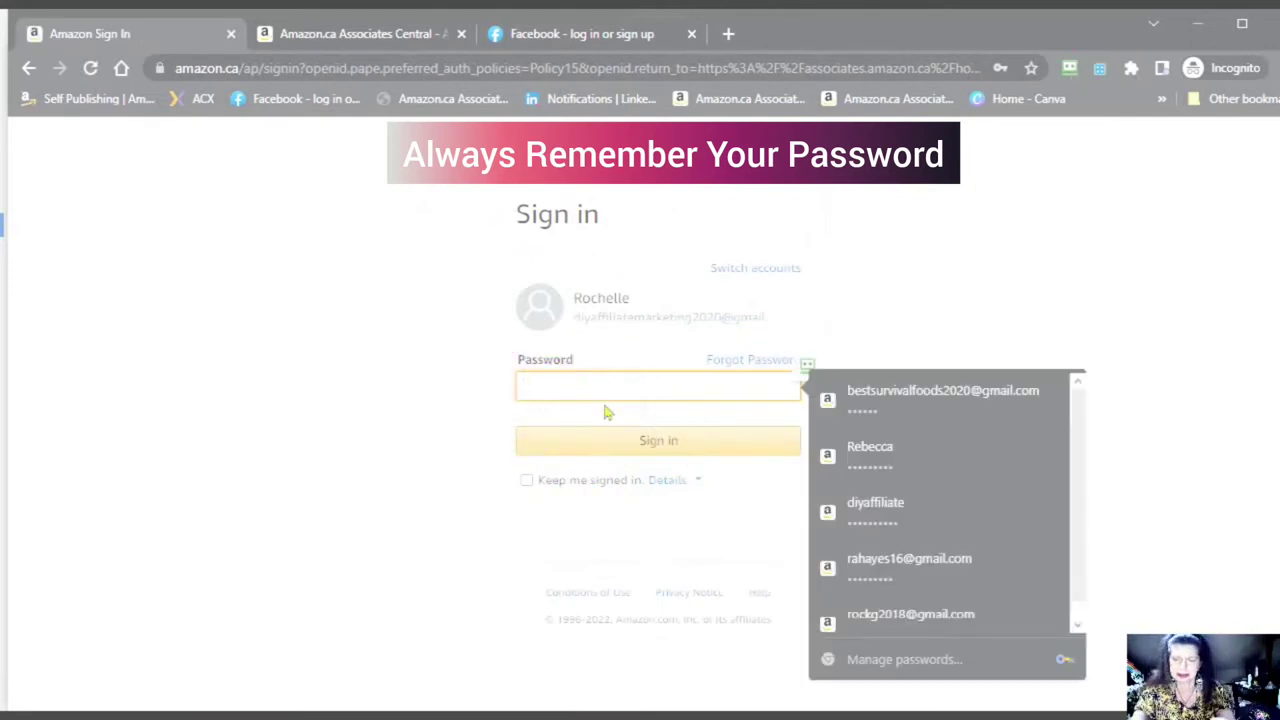
{"action": "type", "text": "••"}
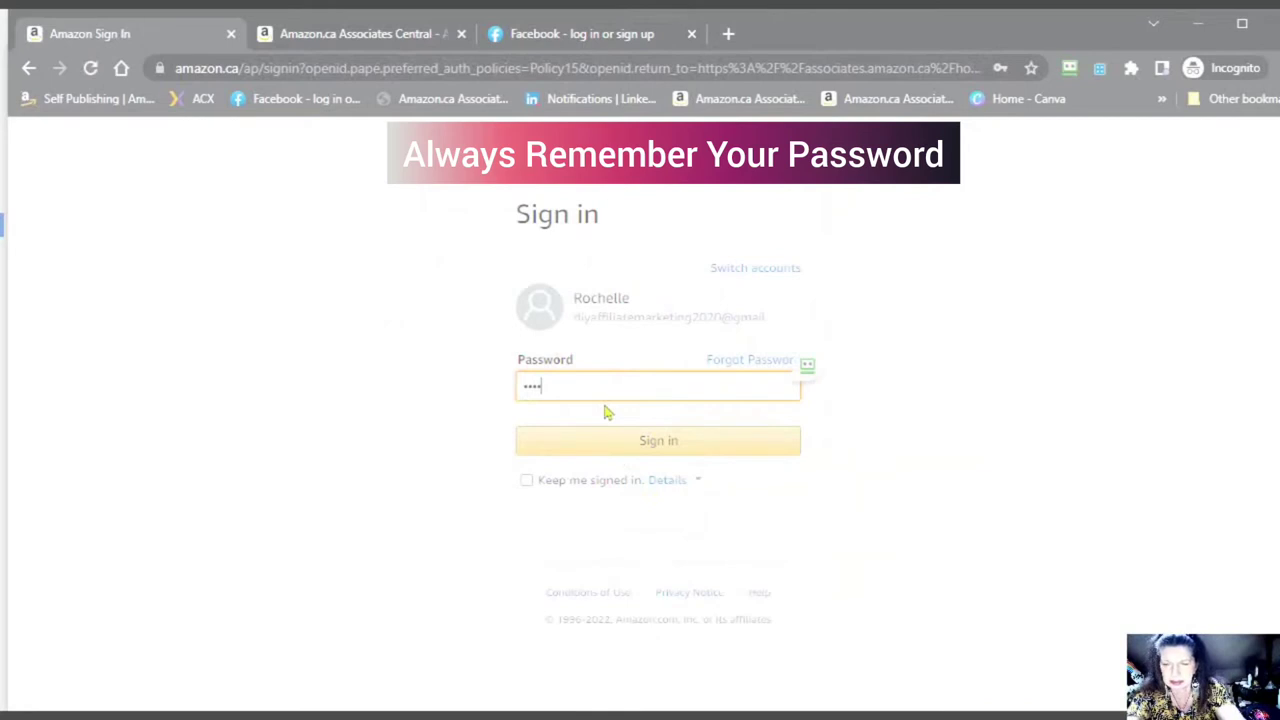
{"action": "type", "text": "•"}
{"action": "key", "text": "Return"}
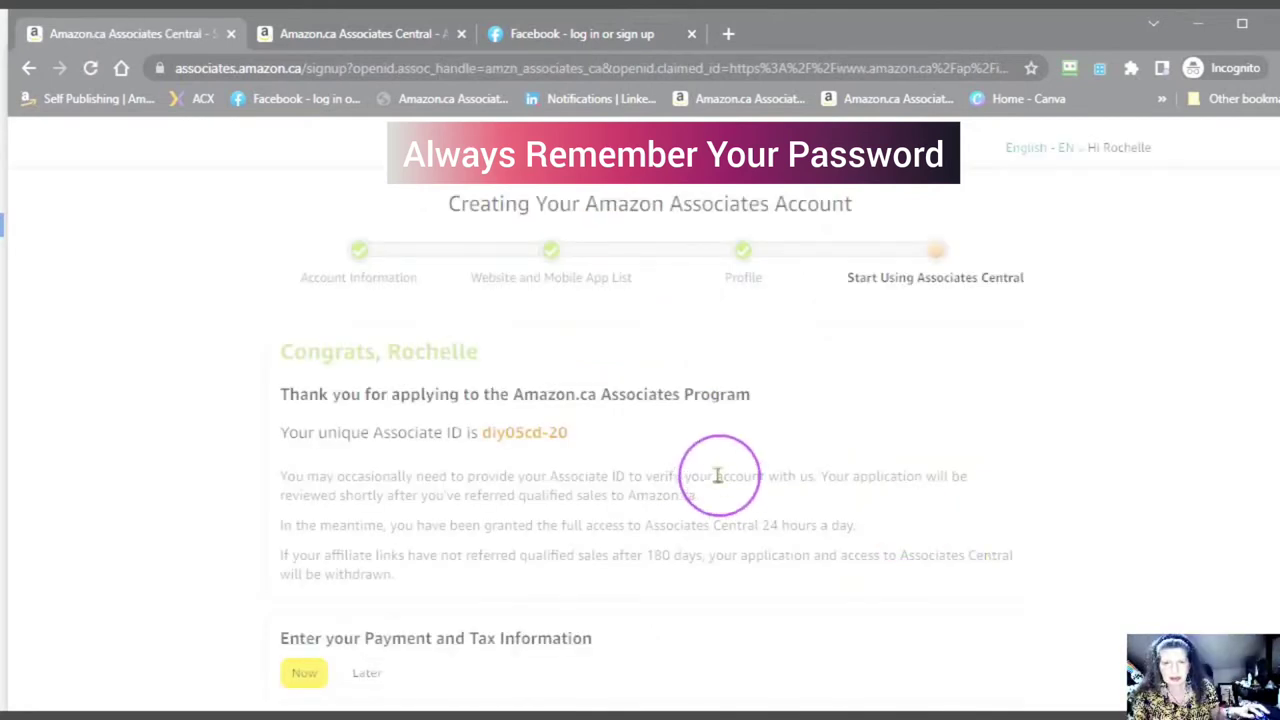
- Highlight the Associate ID on the Congrats page, then clear the selection
{"action": "scroll", "coordinate": [716, 470], "scroll_direction": "down", "scroll_amount": 2}
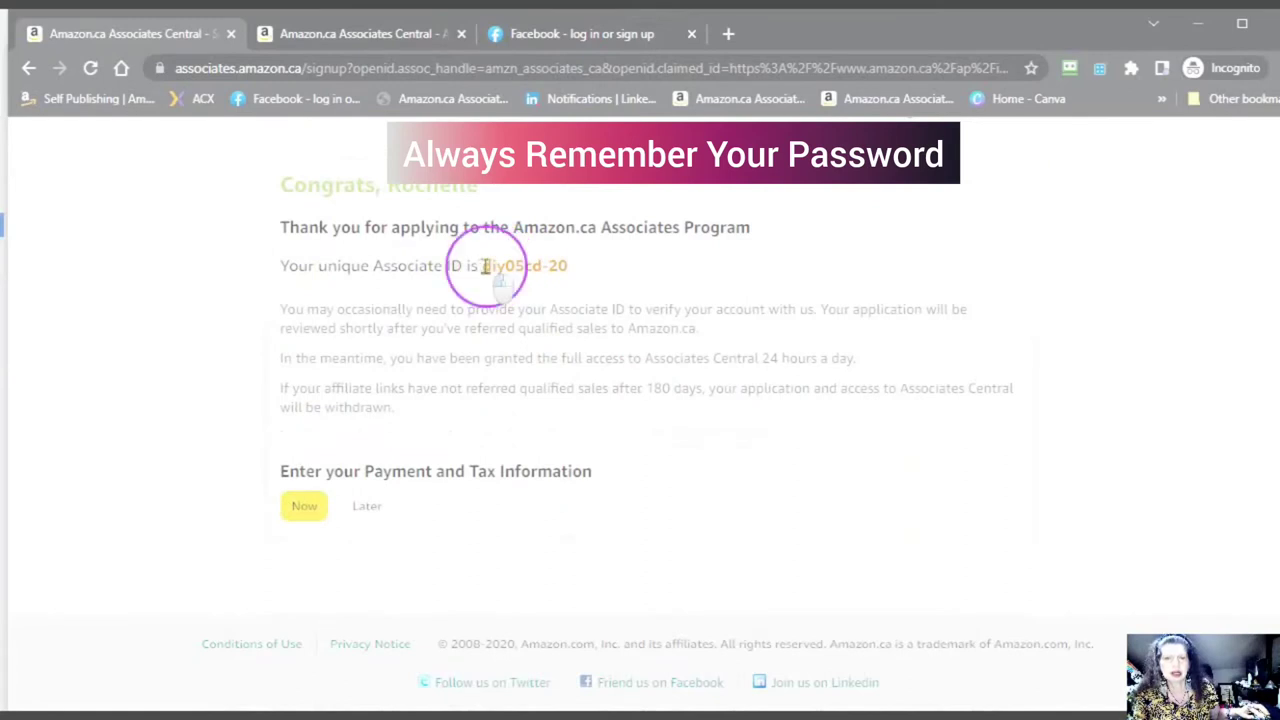
{"action": "left_click_drag", "start_coordinate": [483, 265], "coordinate": [586, 266]}
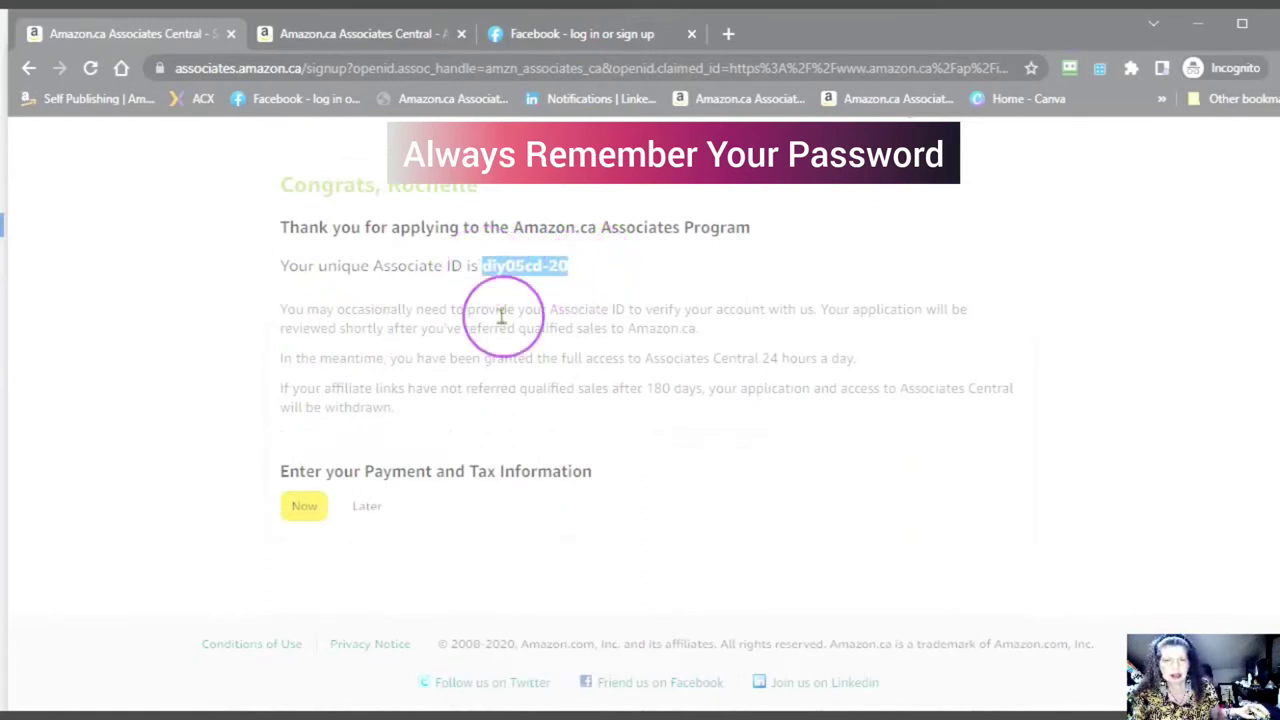
{"action": "left_click", "coordinate": [619, 296]}
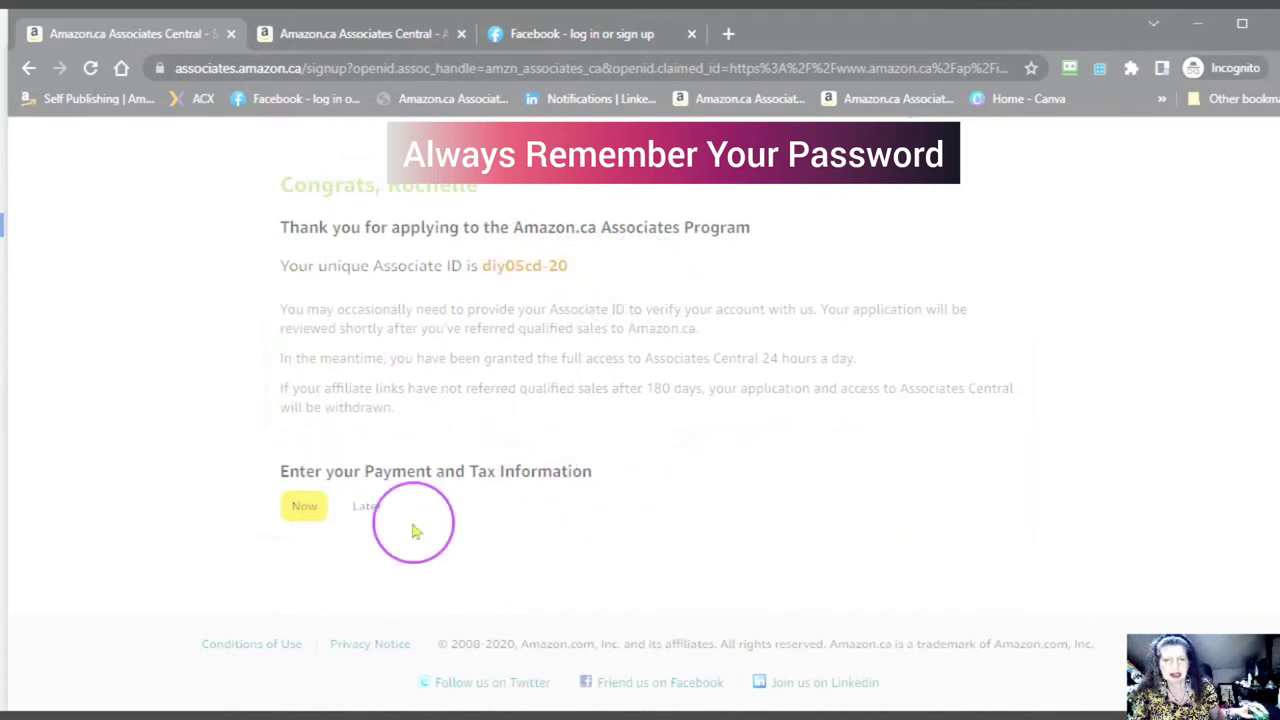
- Choose Now for payment and tax information and sign in with the password
{"action": "left_click", "coordinate": [303, 507]}
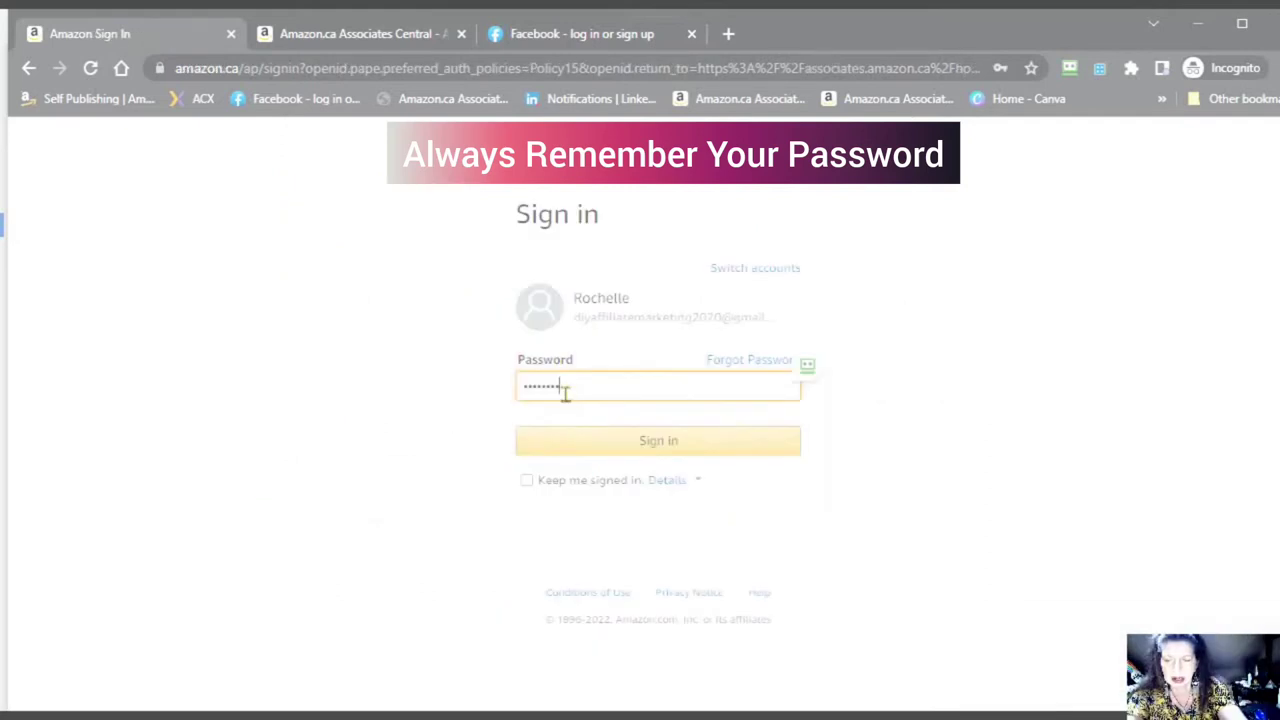
{"action": "type", "text": "•••••"}
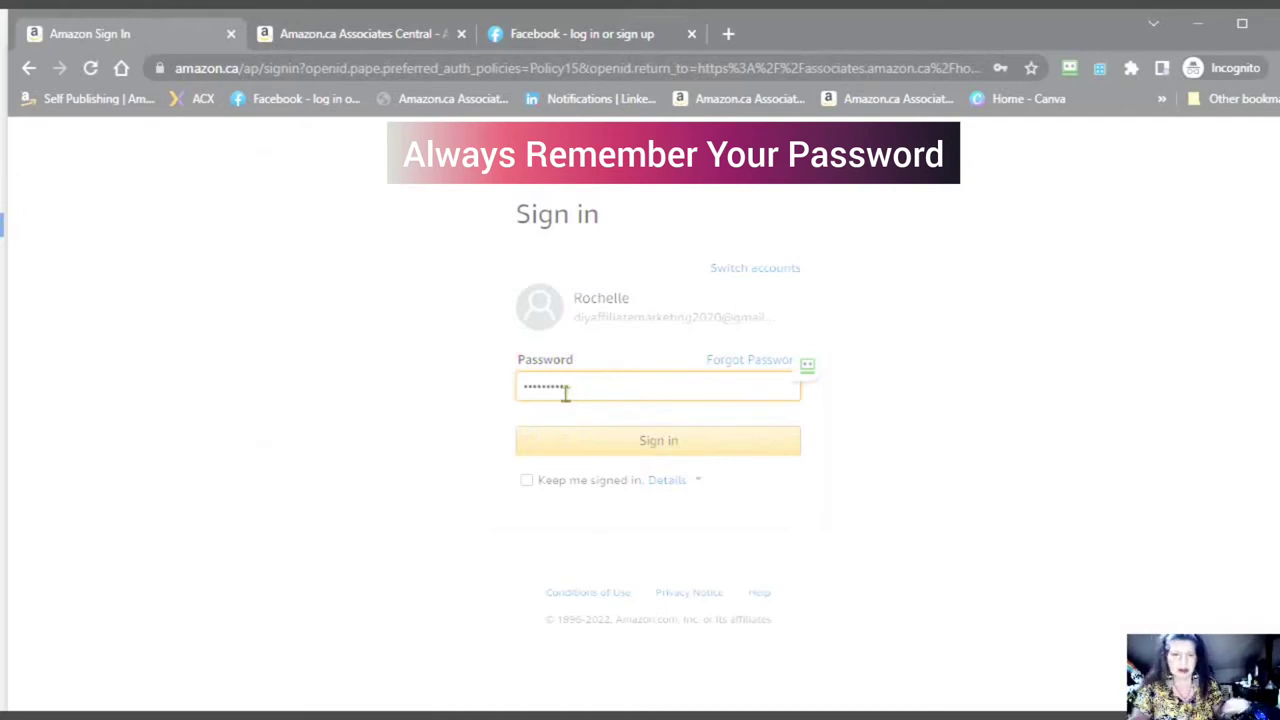
{"action": "left_click", "coordinate": [651, 440]}
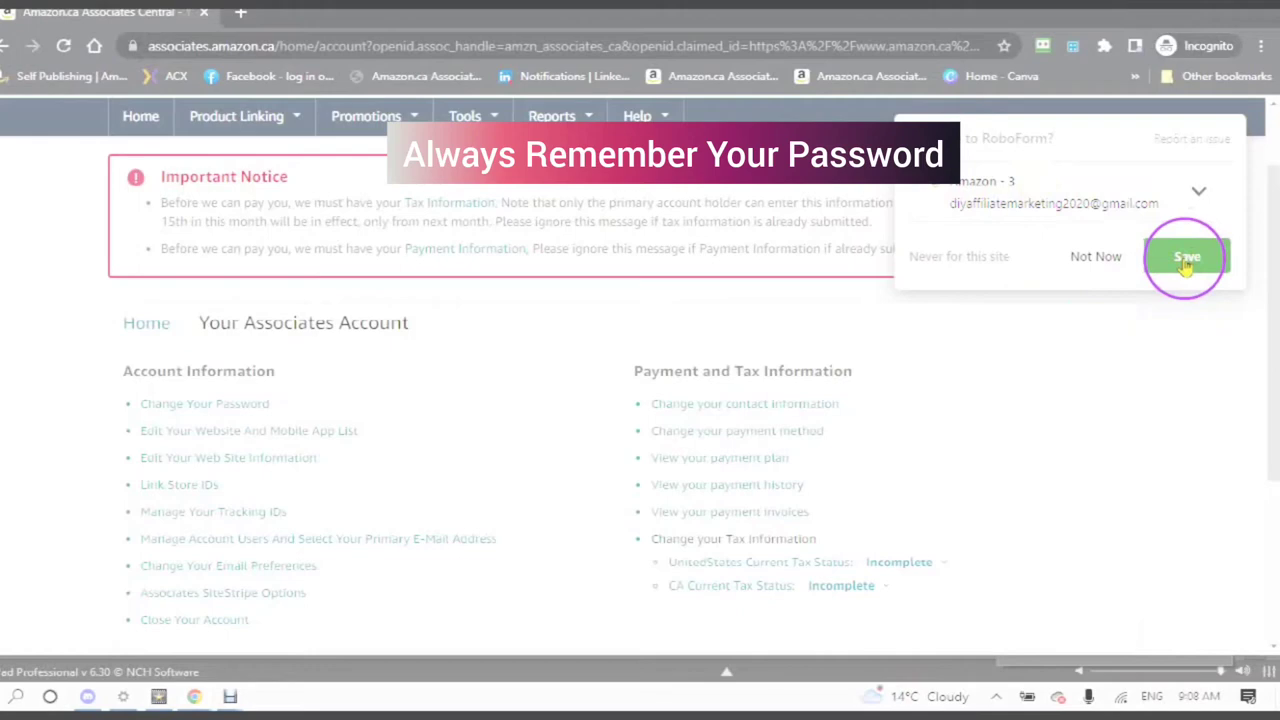
- Save the Amazon login in RoboForm
{"action": "left_click", "coordinate": [1186, 258]}
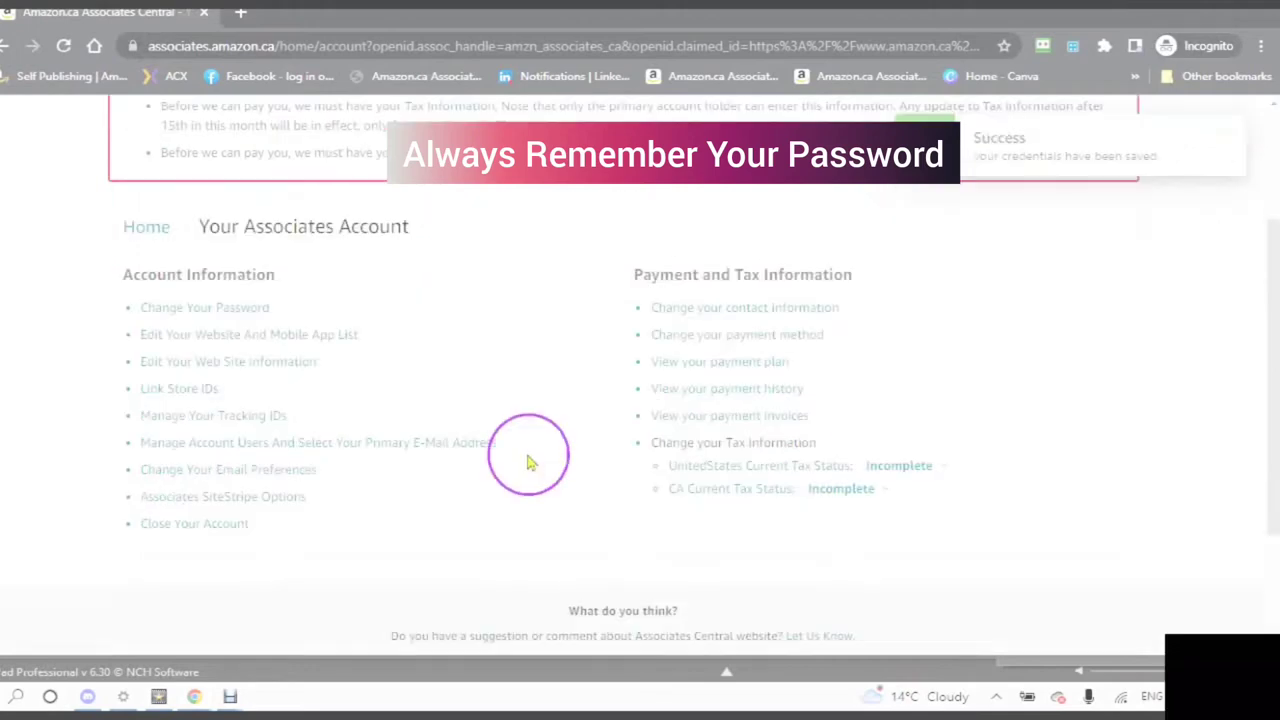
{"action": "scroll", "coordinate": [530, 453], "scroll_direction": "up", "scroll_amount": 3}
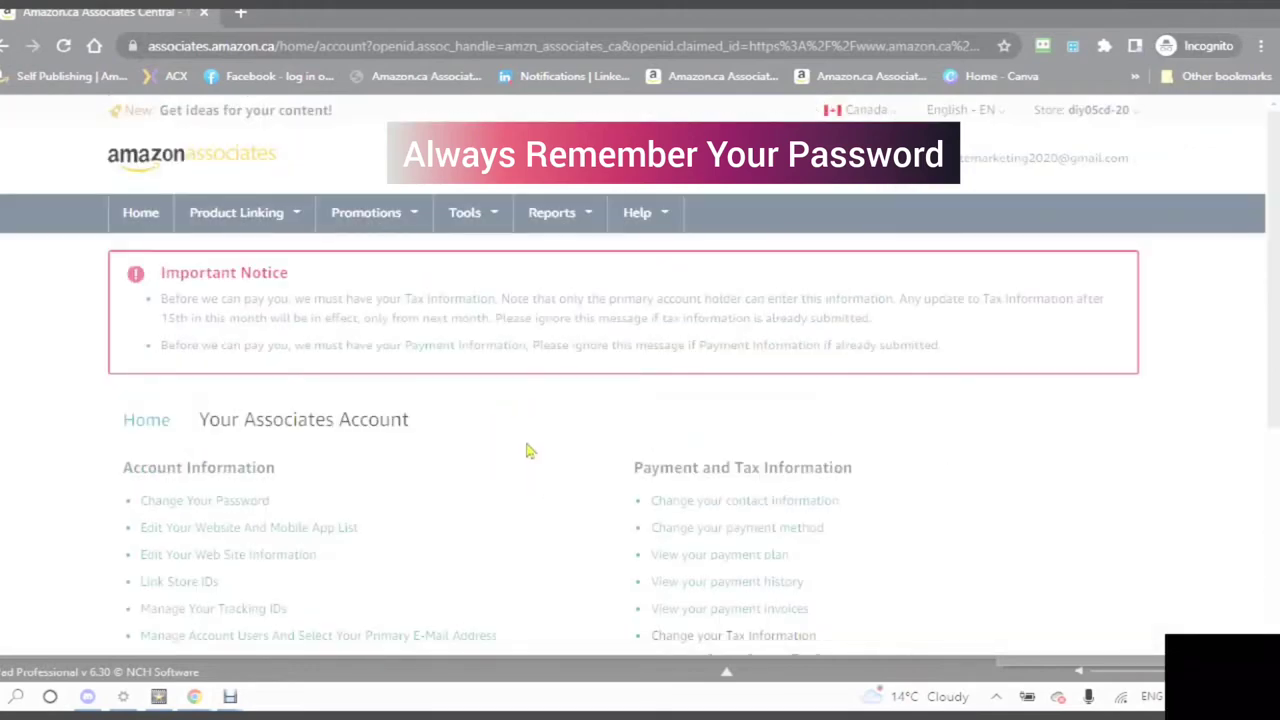
{"action": "scroll", "coordinate": [530, 451], "scroll_direction": "down", "scroll_amount": 3}
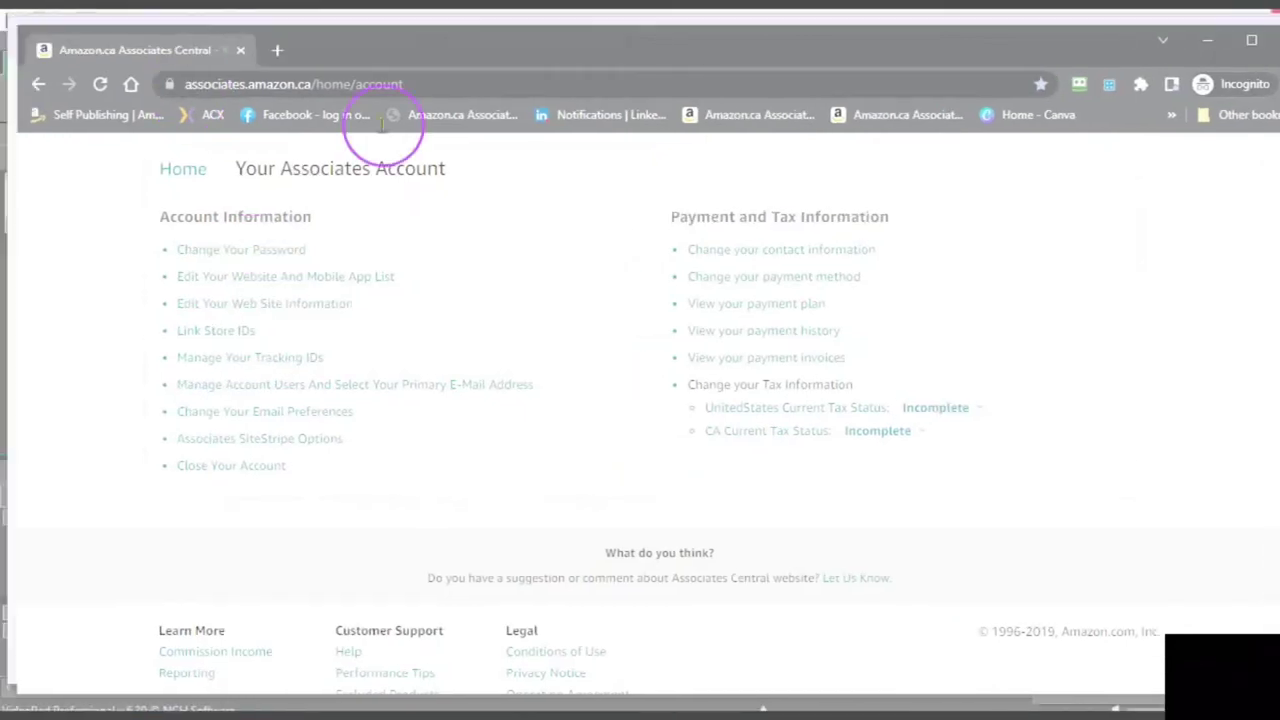
- Review the account links and the Payment and Tax Information section showing both statuses Incomplete
{"action": "left_click", "coordinate": [205, 280]}
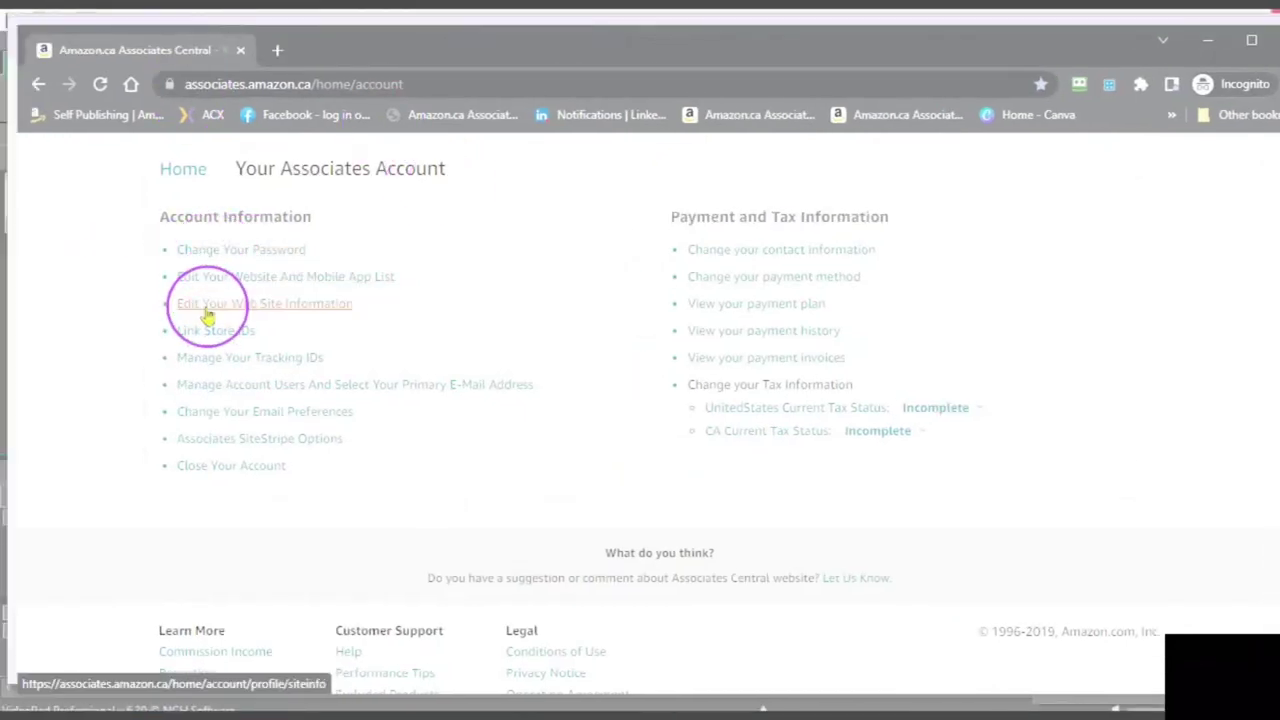
{"action": "left_click", "coordinate": [198, 332]}
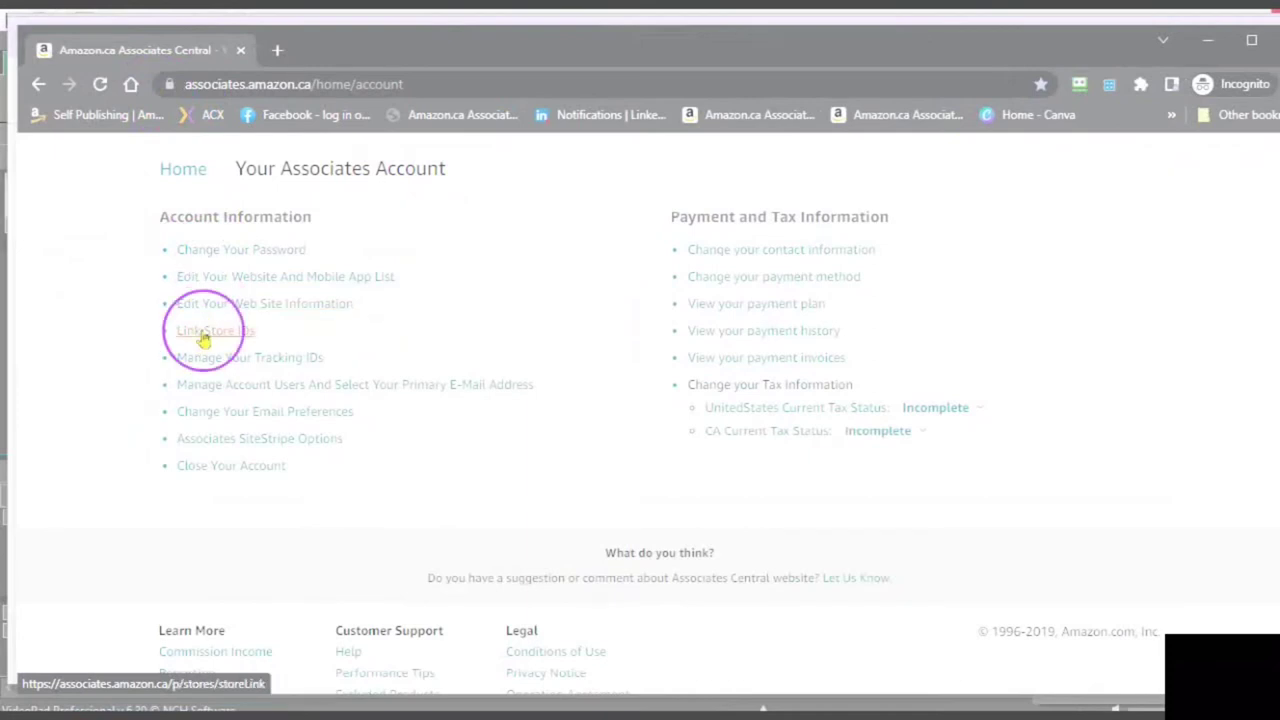
{"action": "left_click", "coordinate": [205, 382]}
{"action": "left_click", "coordinate": [200, 409]}
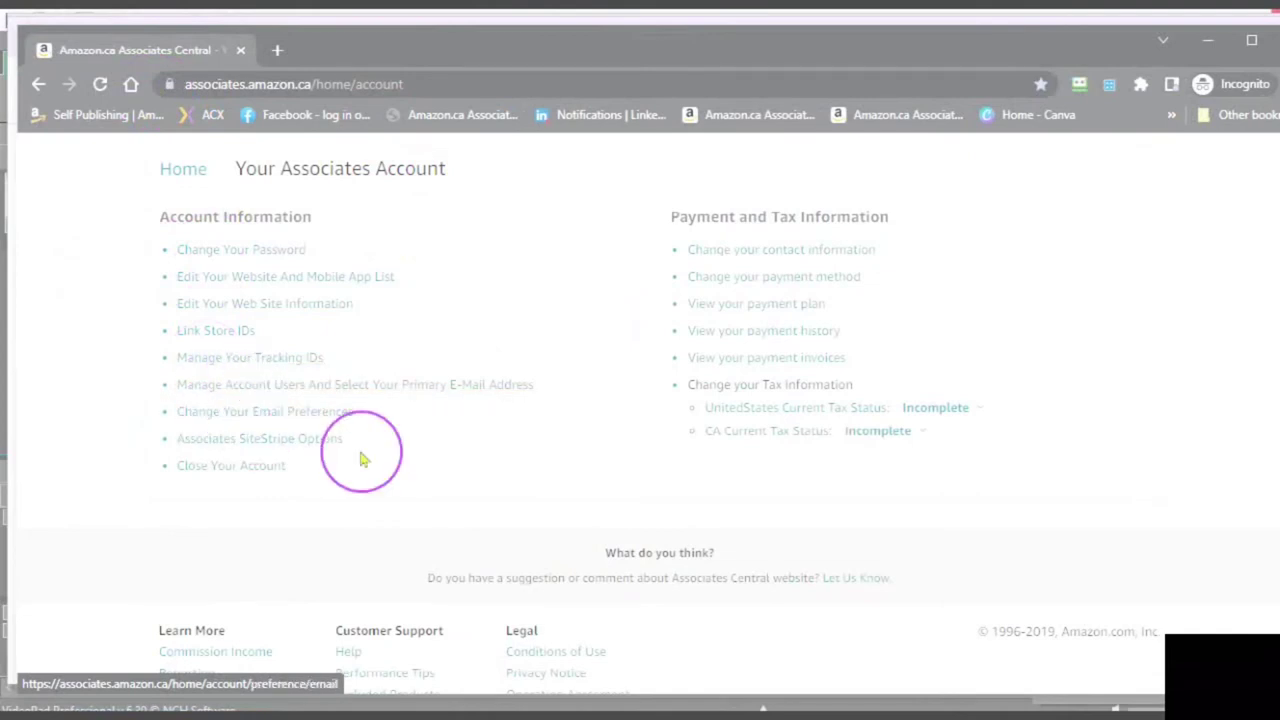
{"action": "left_click", "coordinate": [241, 419]}
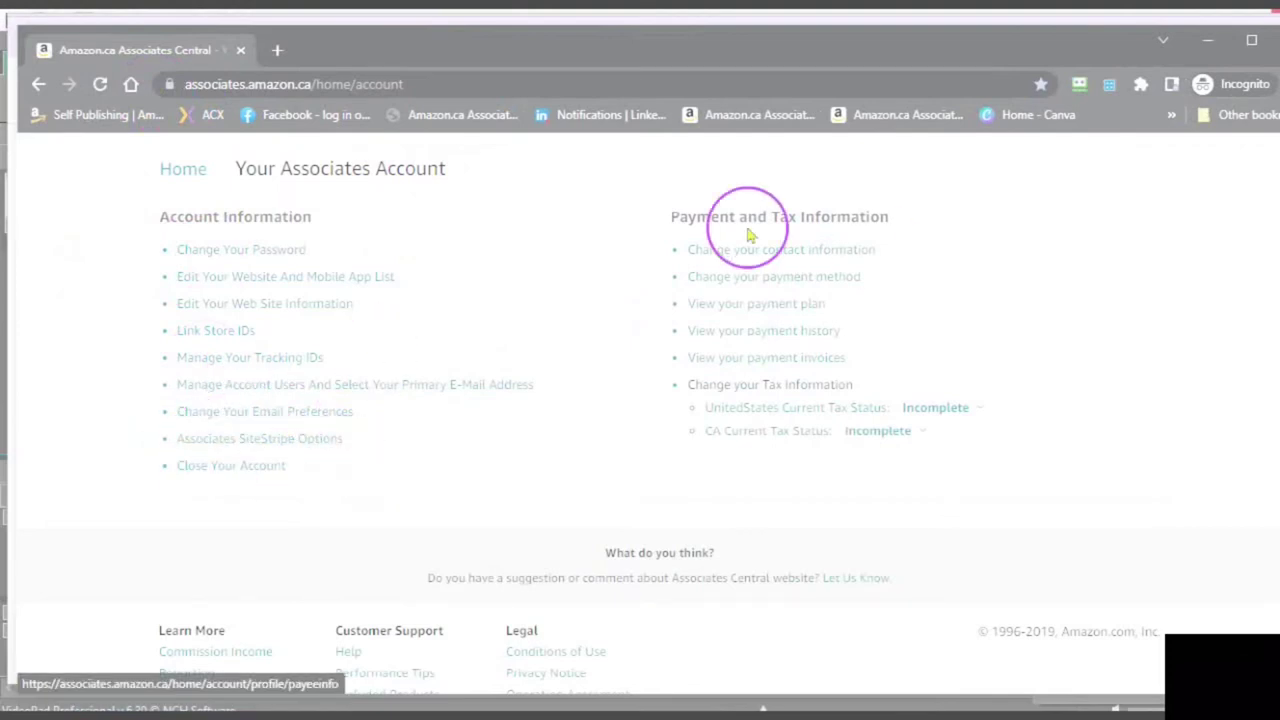
{"action": "left_click_drag", "start_coordinate": [668, 219], "coordinate": [962, 220]}
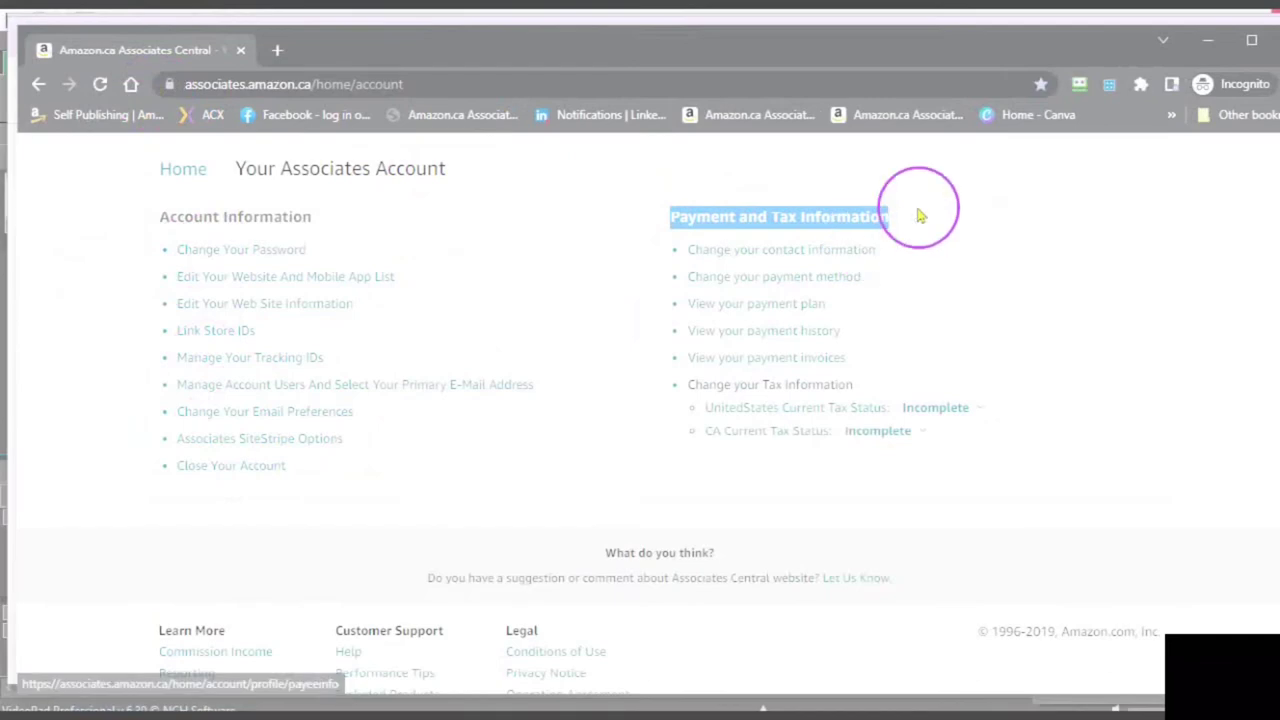
{"action": "left_click", "coordinate": [580, 229]}
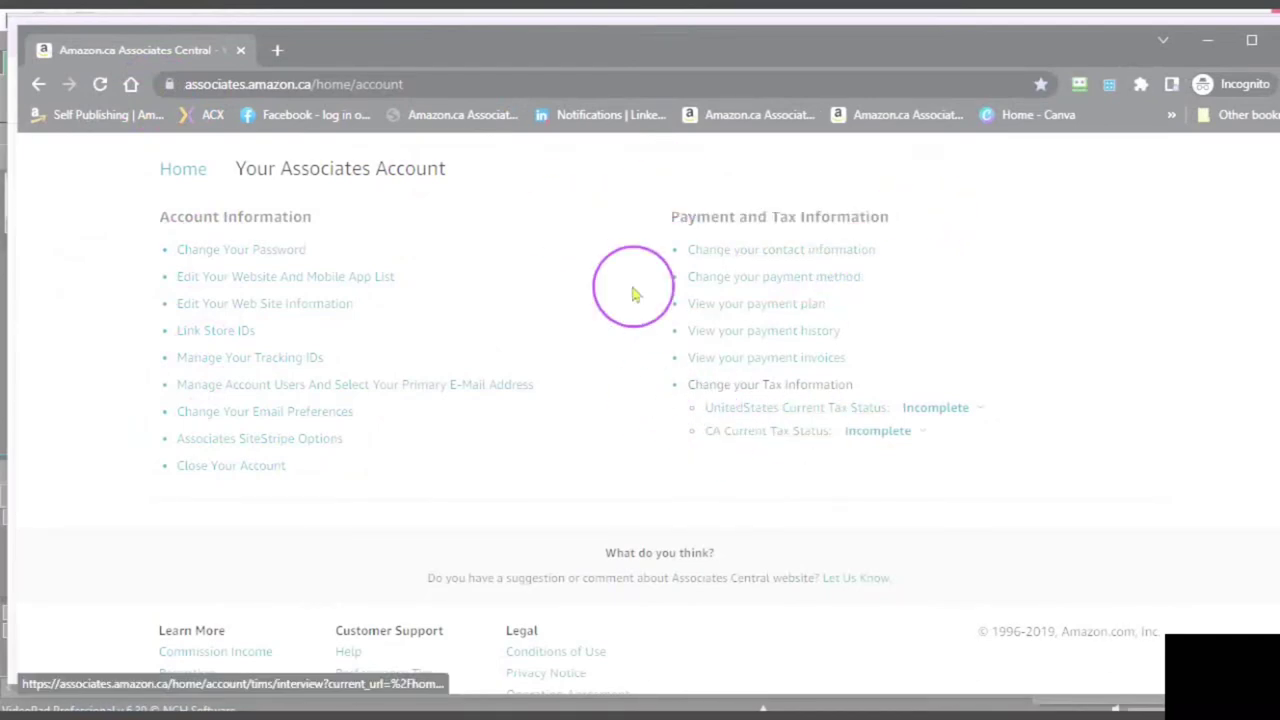
- Open the United States tax interview with English as its language
{"action": "left_click", "coordinate": [781, 420]}
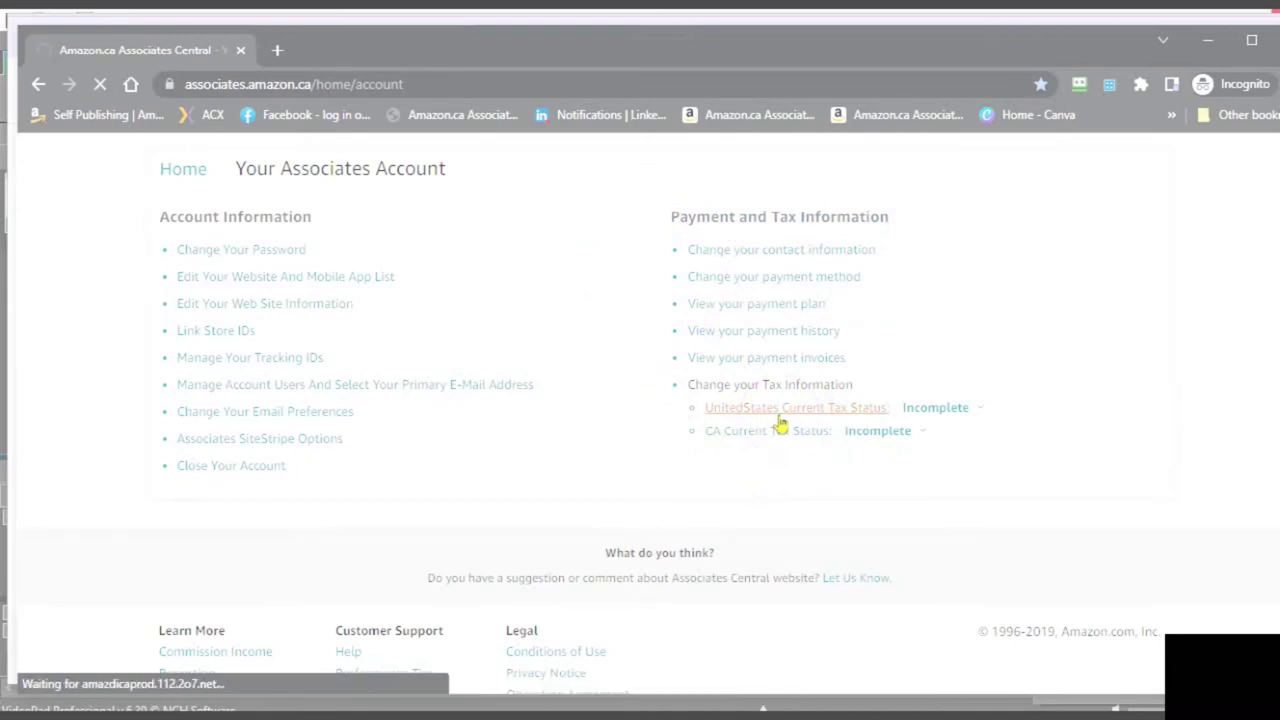
{"action": "left_click", "coordinate": [1270, 232]}
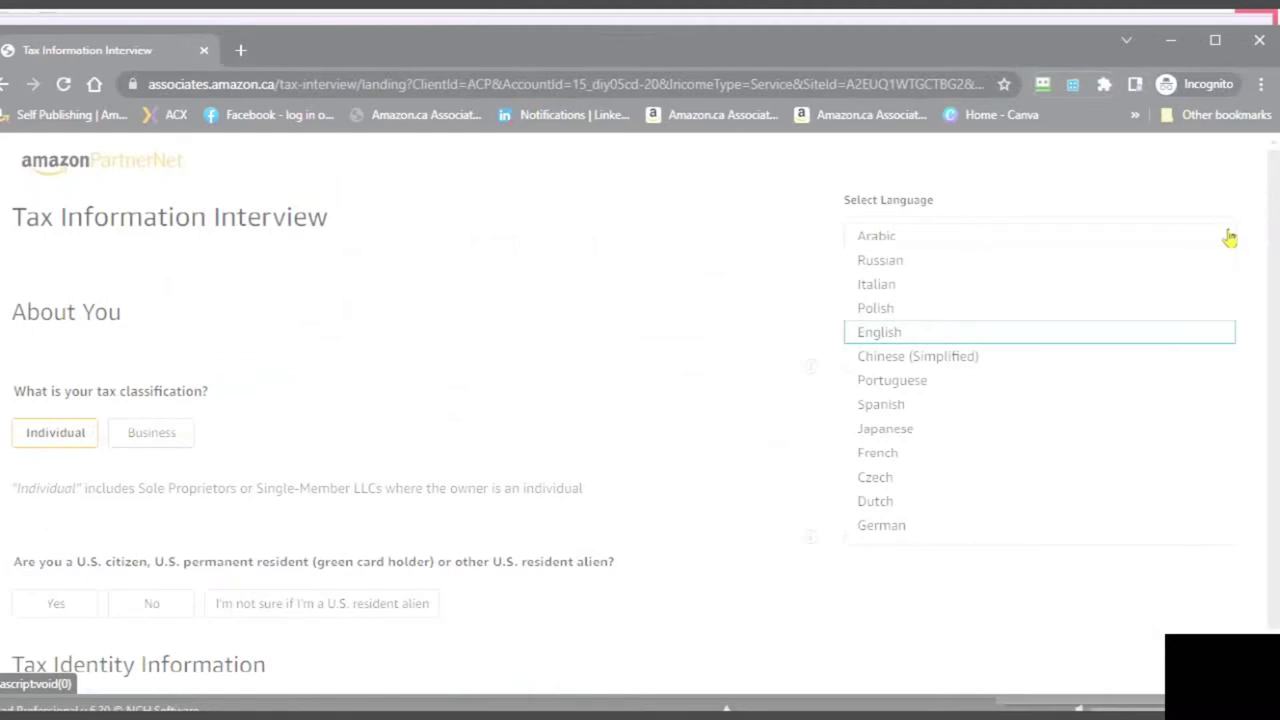
{"action": "left_click_drag", "start_coordinate": [1228, 243], "coordinate": [1190, 340]}
{"action": "left_click", "coordinate": [300, 338]}
- Choose Individual, and answer No to the U.S. person and intermediary agent questions
{"action": "scroll", "coordinate": [300, 338], "scroll_direction": "down", "scroll_amount": 1}
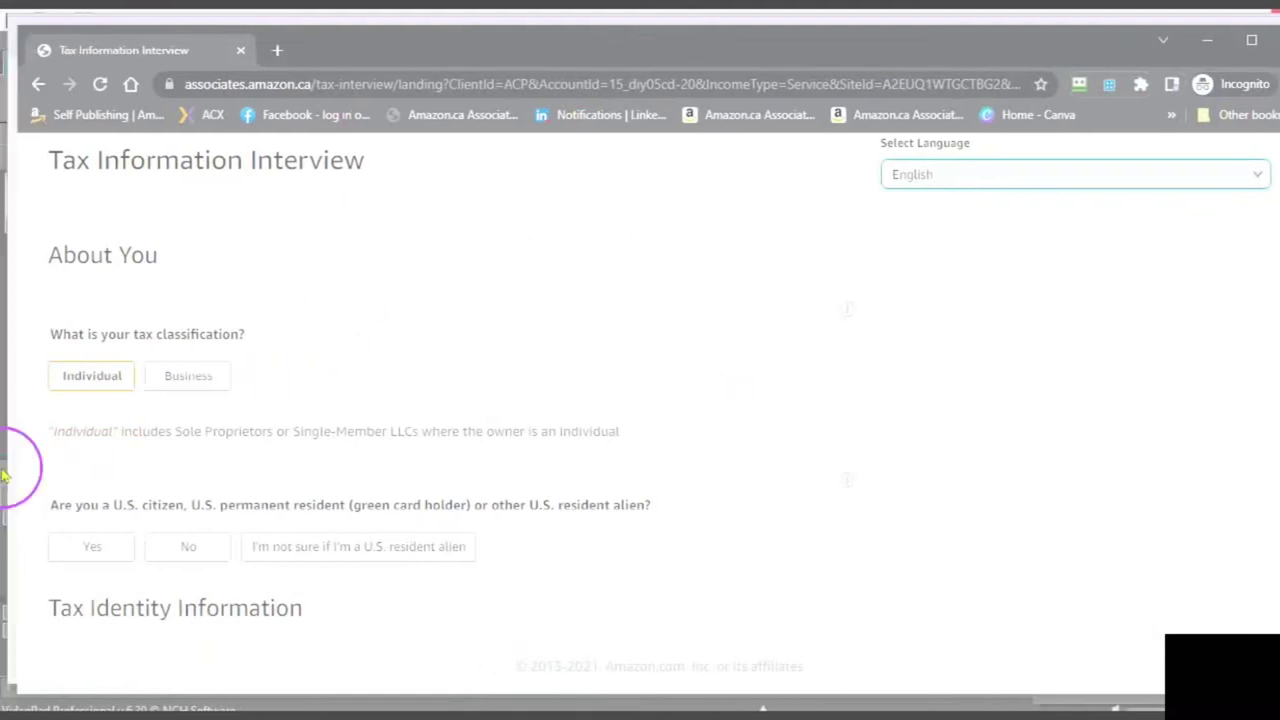
{"action": "left_click", "coordinate": [35, 415]}
{"action": "left_click", "coordinate": [196, 380]}
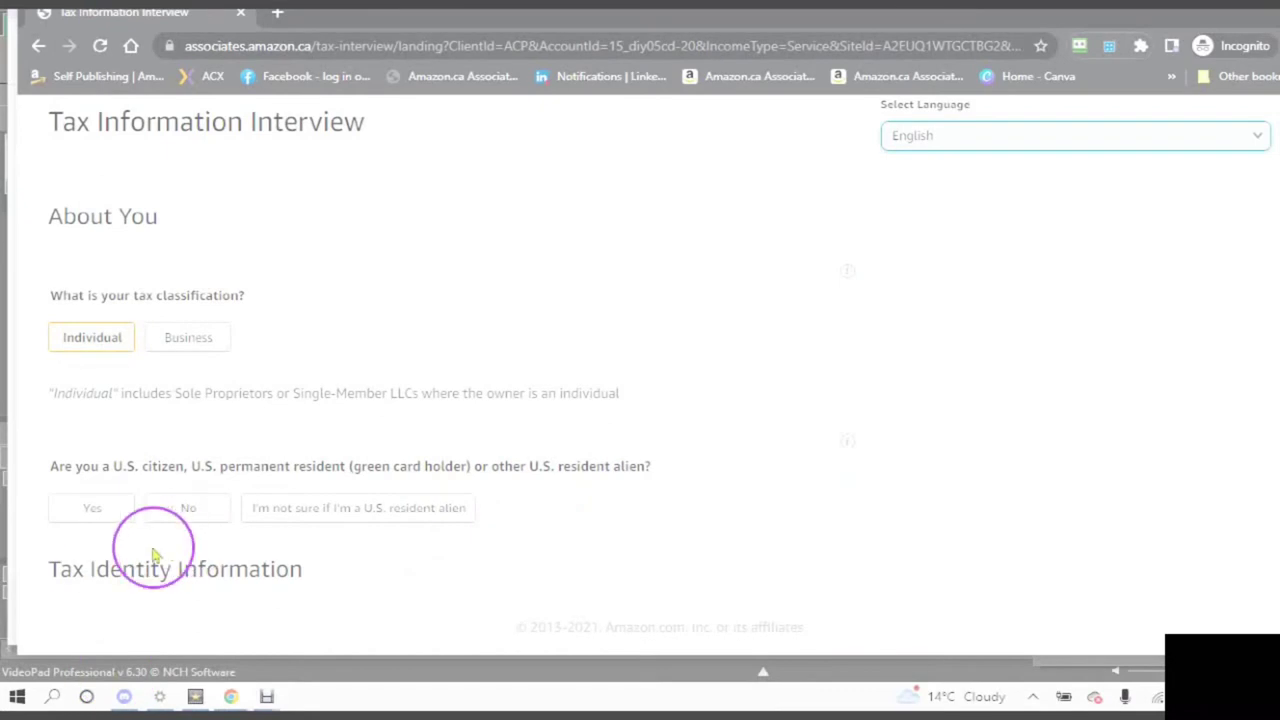
{"action": "left_click", "coordinate": [187, 510]}
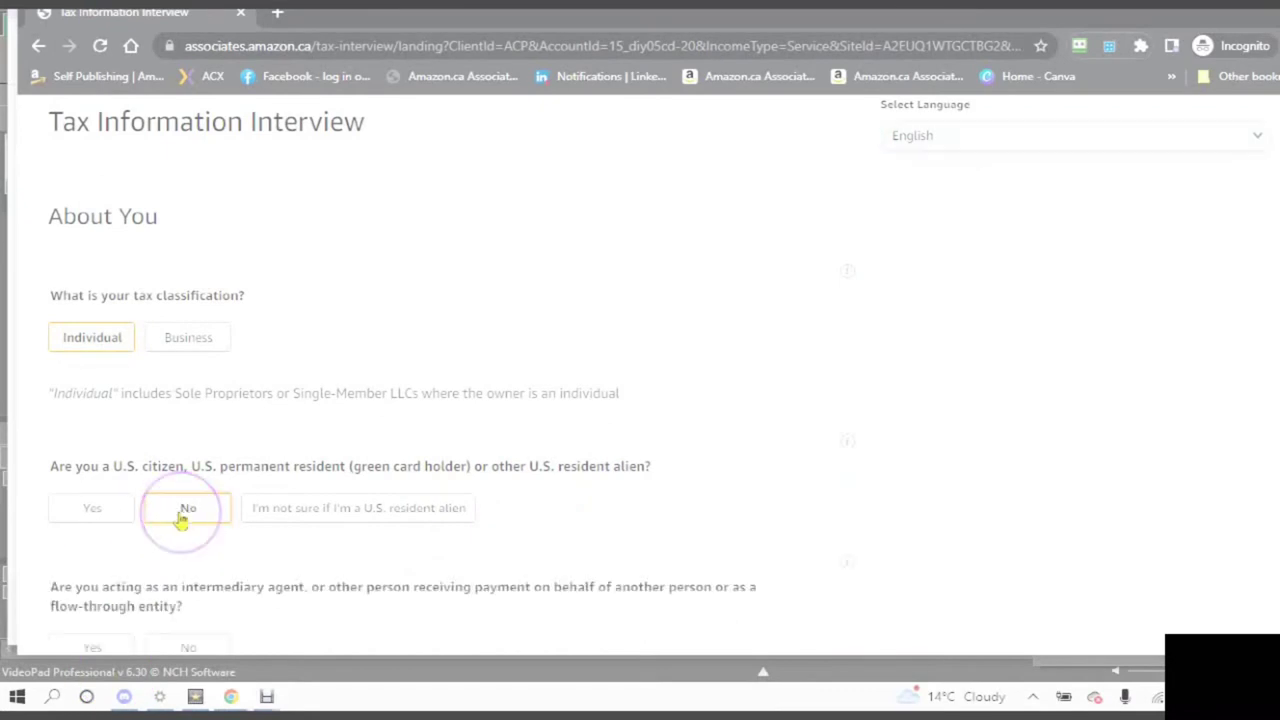
{"action": "scroll", "coordinate": [335, 495], "scroll_direction": "down", "scroll_amount": 2}
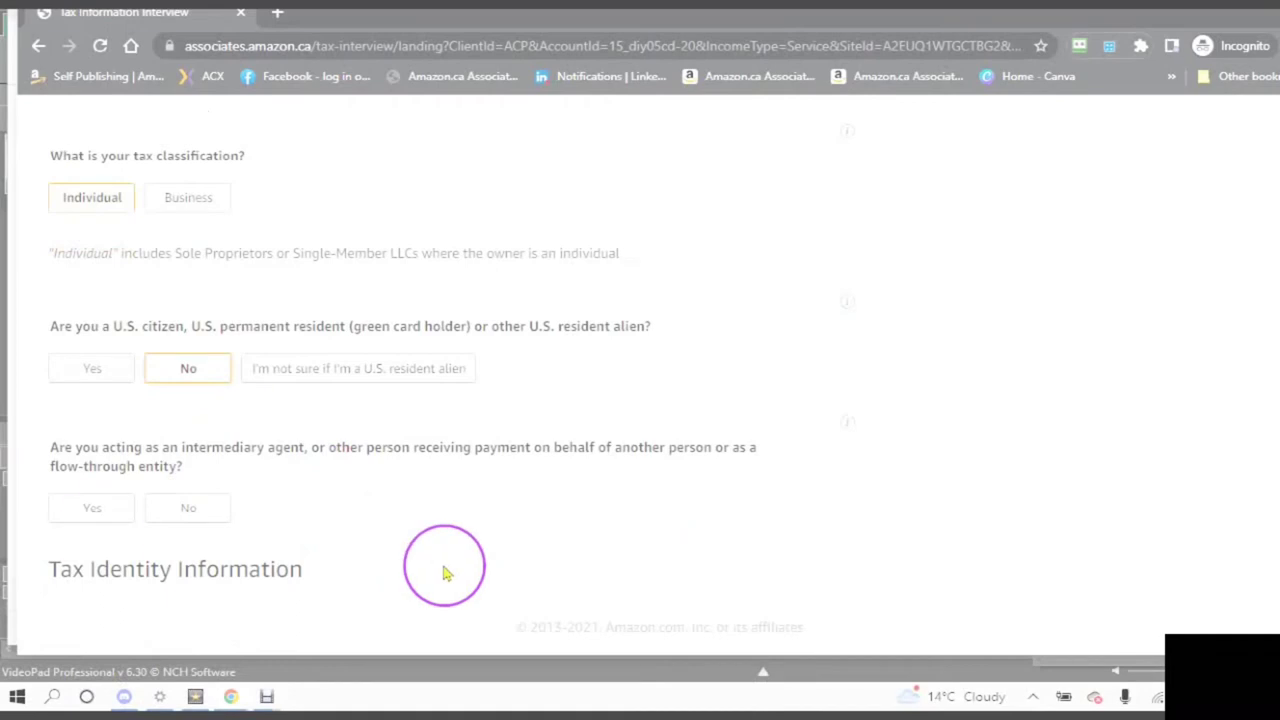
{"action": "left_click", "coordinate": [187, 518]}
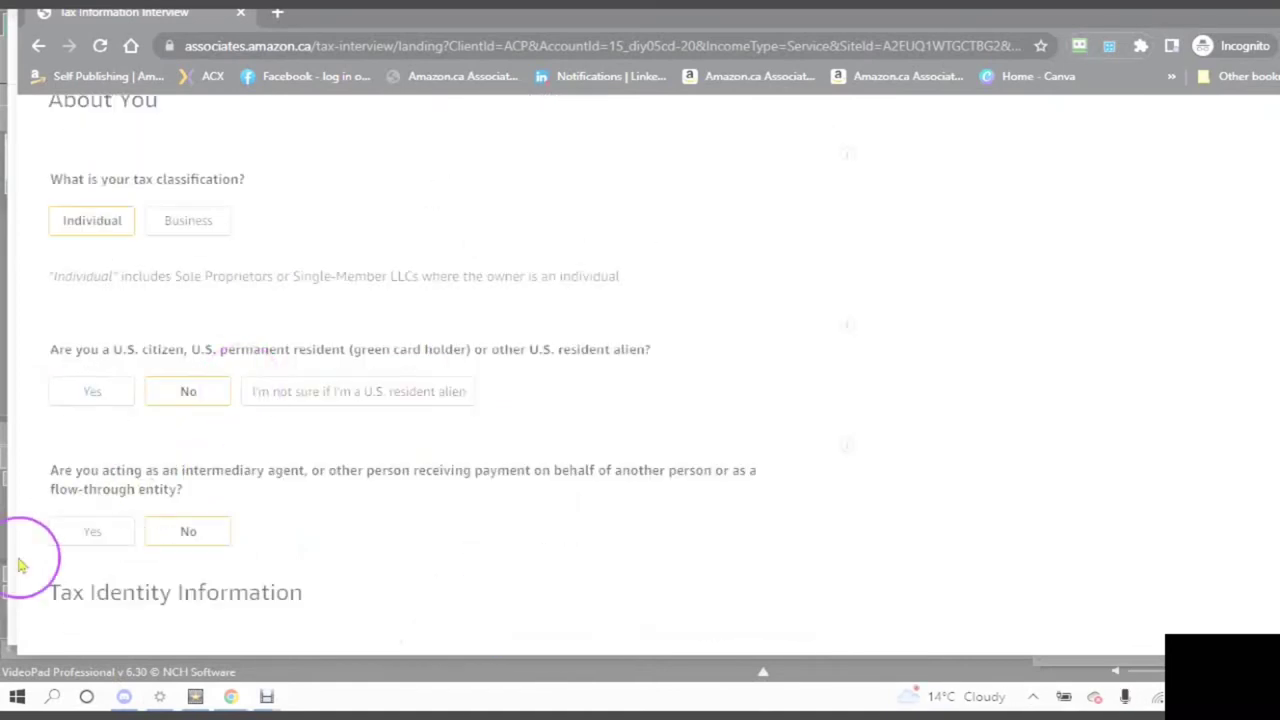
{"action": "scroll", "coordinate": [368, 556], "scroll_direction": "down", "scroll_amount": 5}
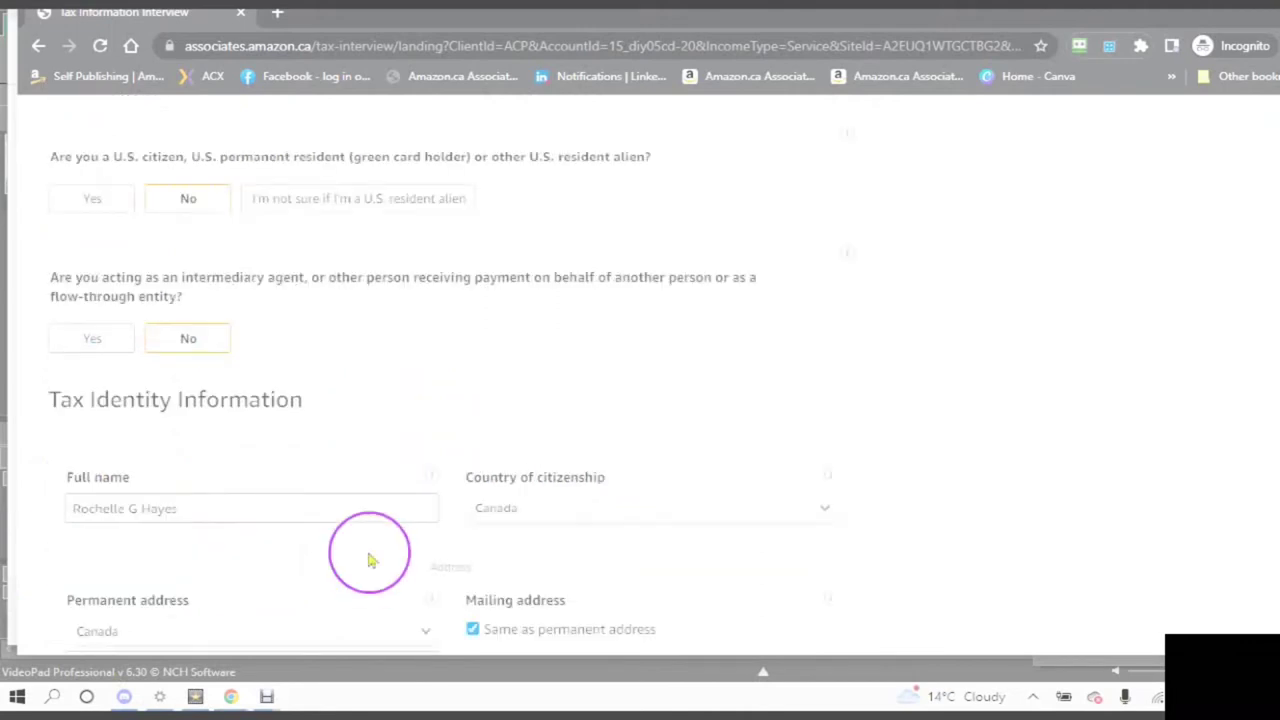
{"action": "scroll", "coordinate": [368, 552], "scroll_direction": "down", "scroll_amount": 1}
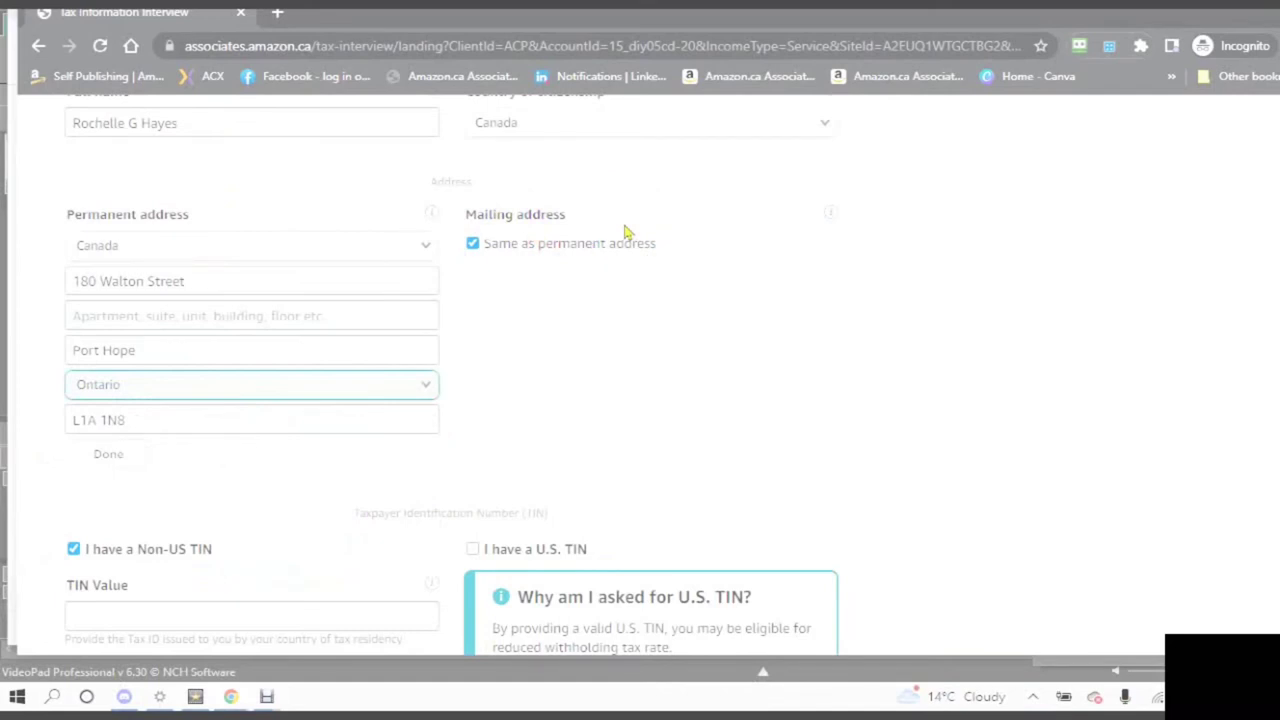
{"action": "scroll", "coordinate": [362, 406], "scroll_direction": "down", "scroll_amount": 2}
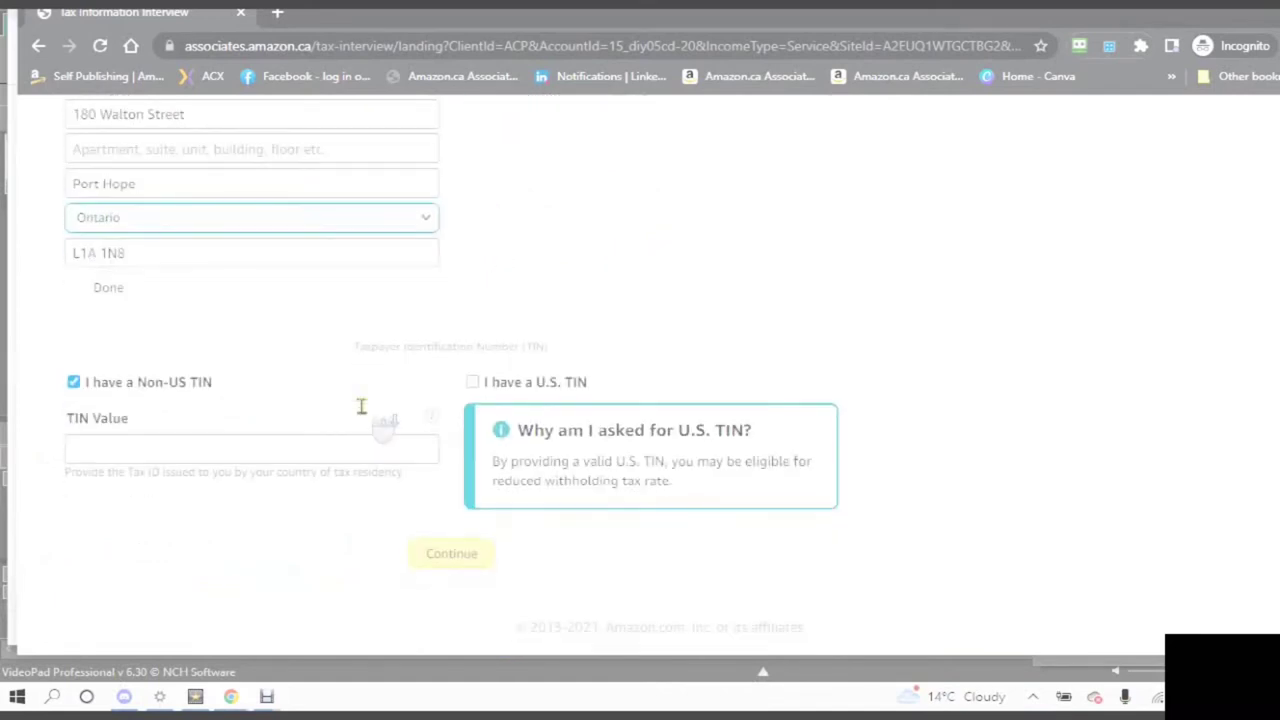
{"action": "left_click", "coordinate": [6, 532]}
{"action": "left_click", "coordinate": [88, 474]}
{"action": "left_click", "coordinate": [47, 407]}
{"action": "left_click", "coordinate": [43, 410]}
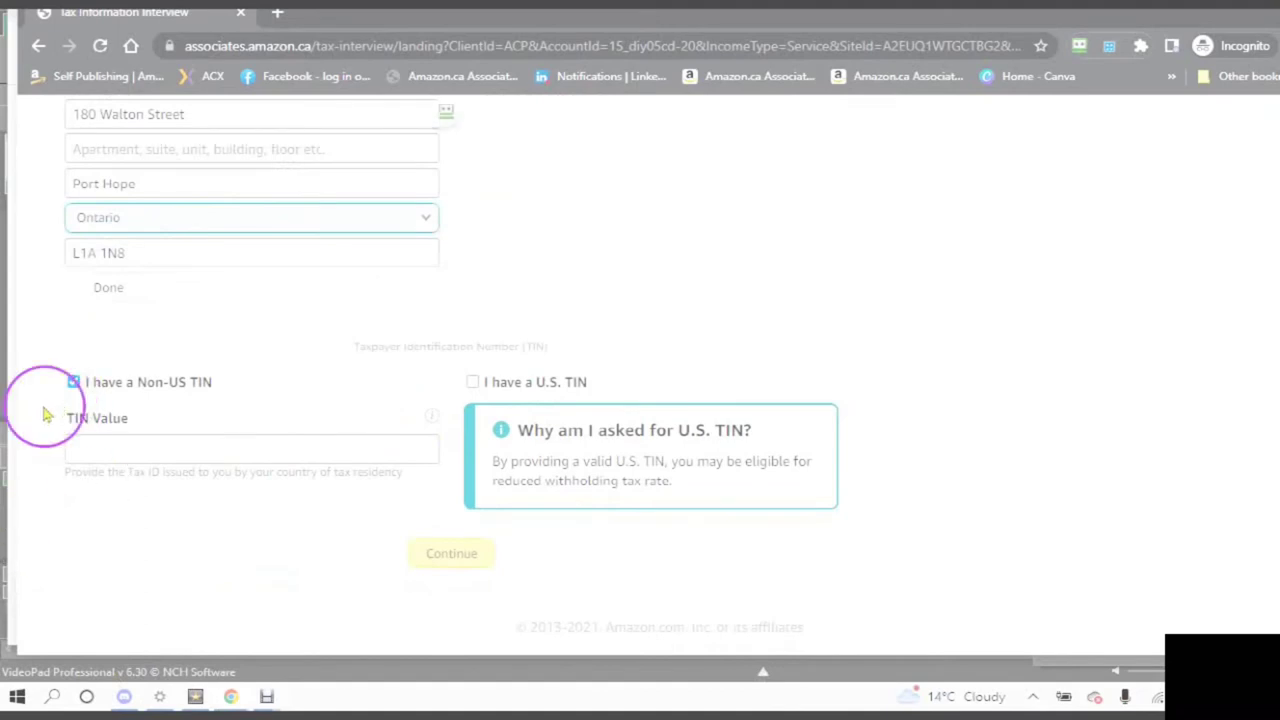
{"action": "left_click", "coordinate": [143, 370]}
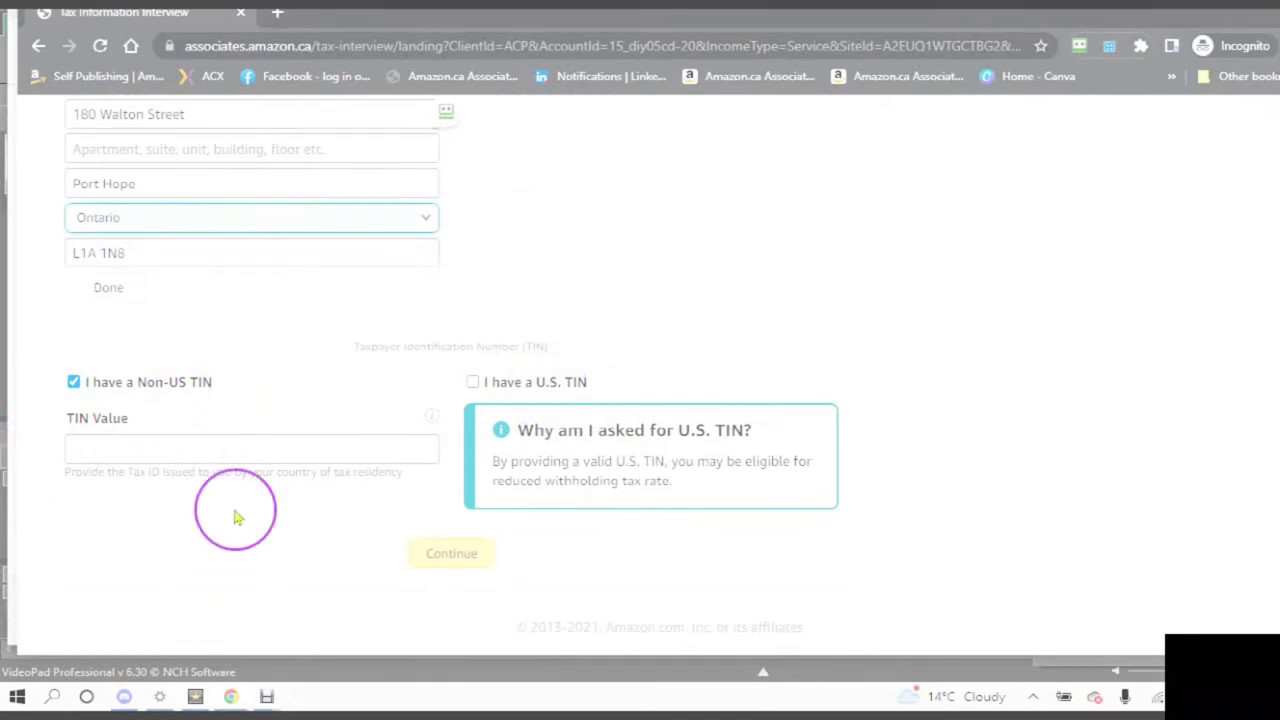
{"action": "left_click", "coordinate": [432, 425]}
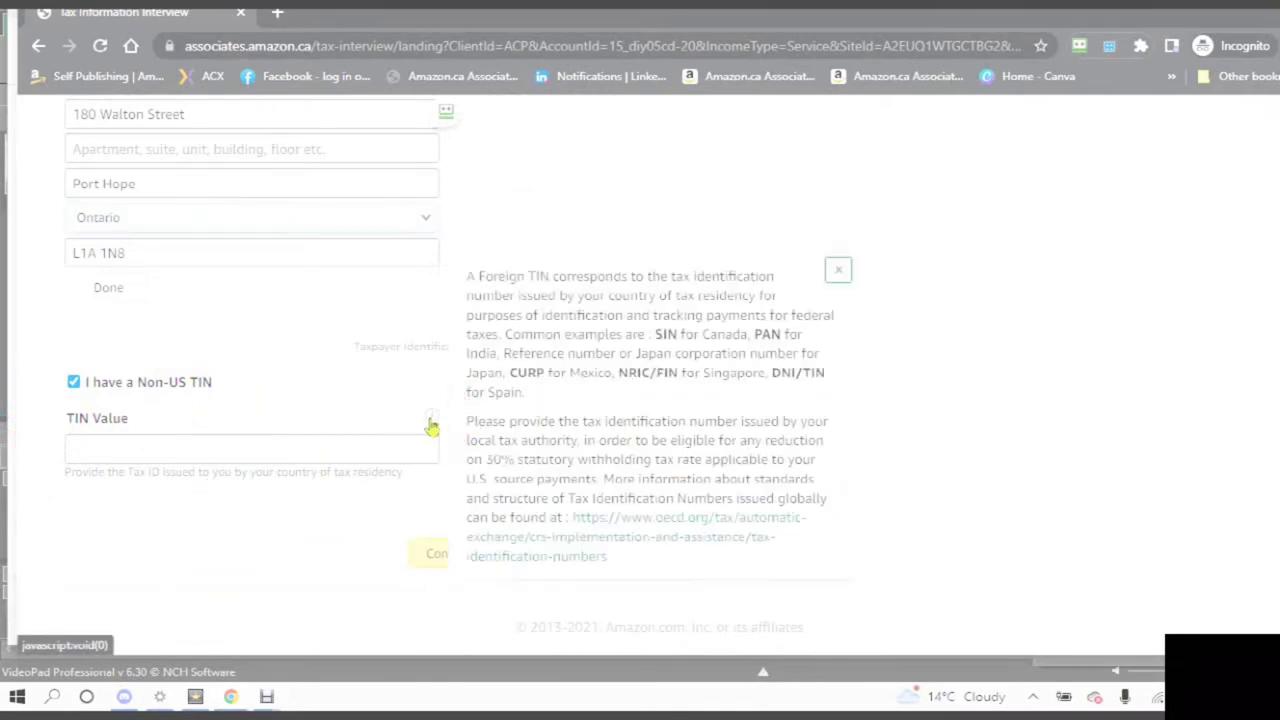
{"action": "left_click", "coordinate": [432, 425]}
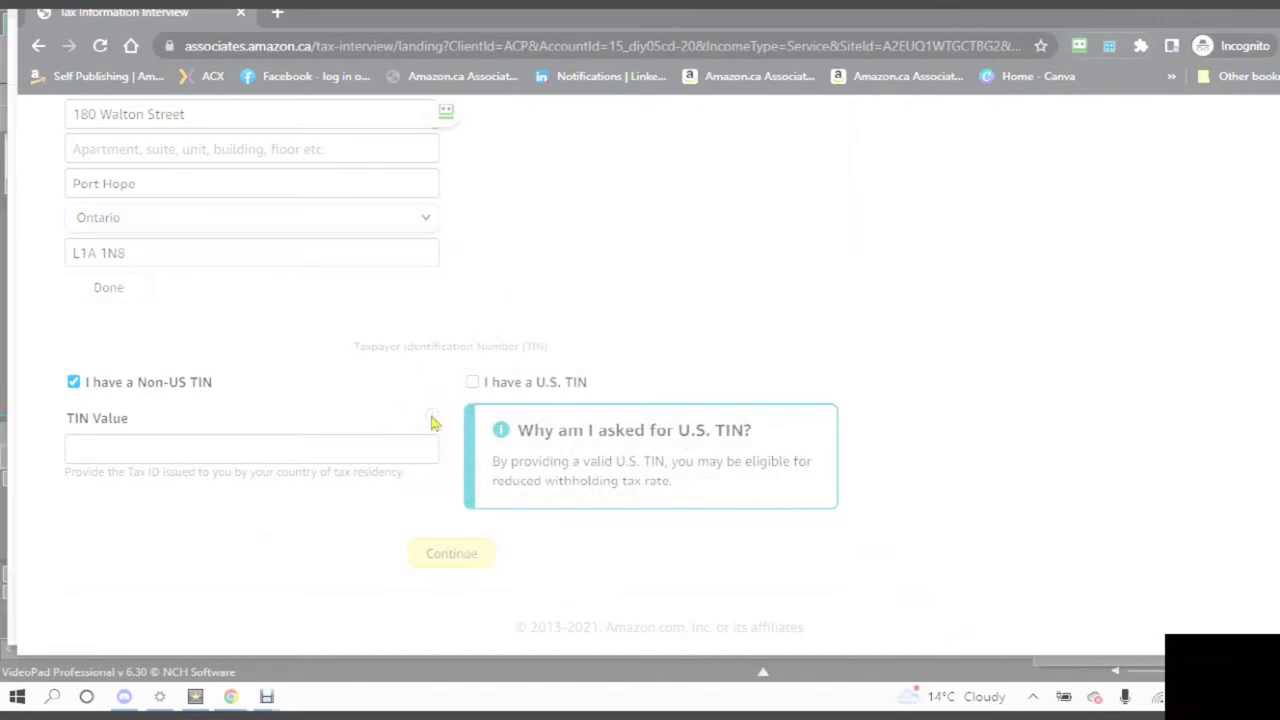
{"action": "left_click", "coordinate": [432, 425]}
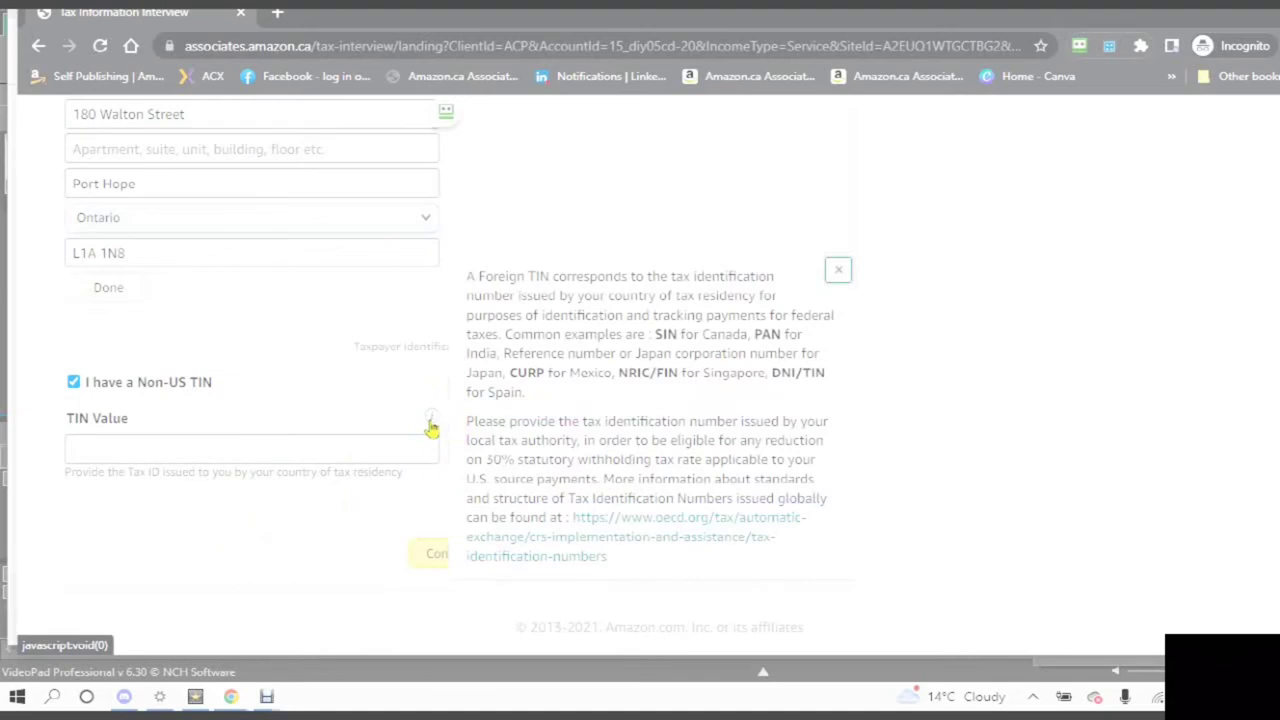
{"action": "left_click", "coordinate": [431, 427]}
{"action": "left_click", "coordinate": [434, 423]}
{"action": "left_click", "coordinate": [434, 423]}
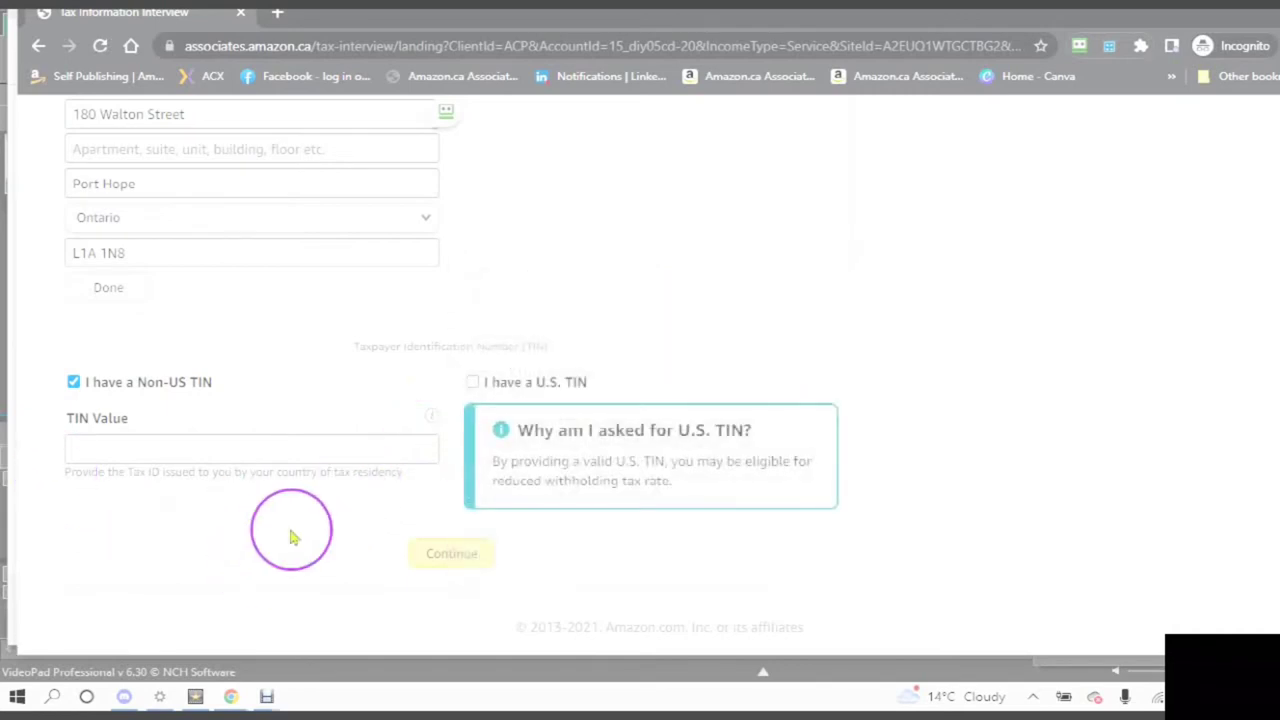
{"action": "left_click", "coordinate": [101, 397]}
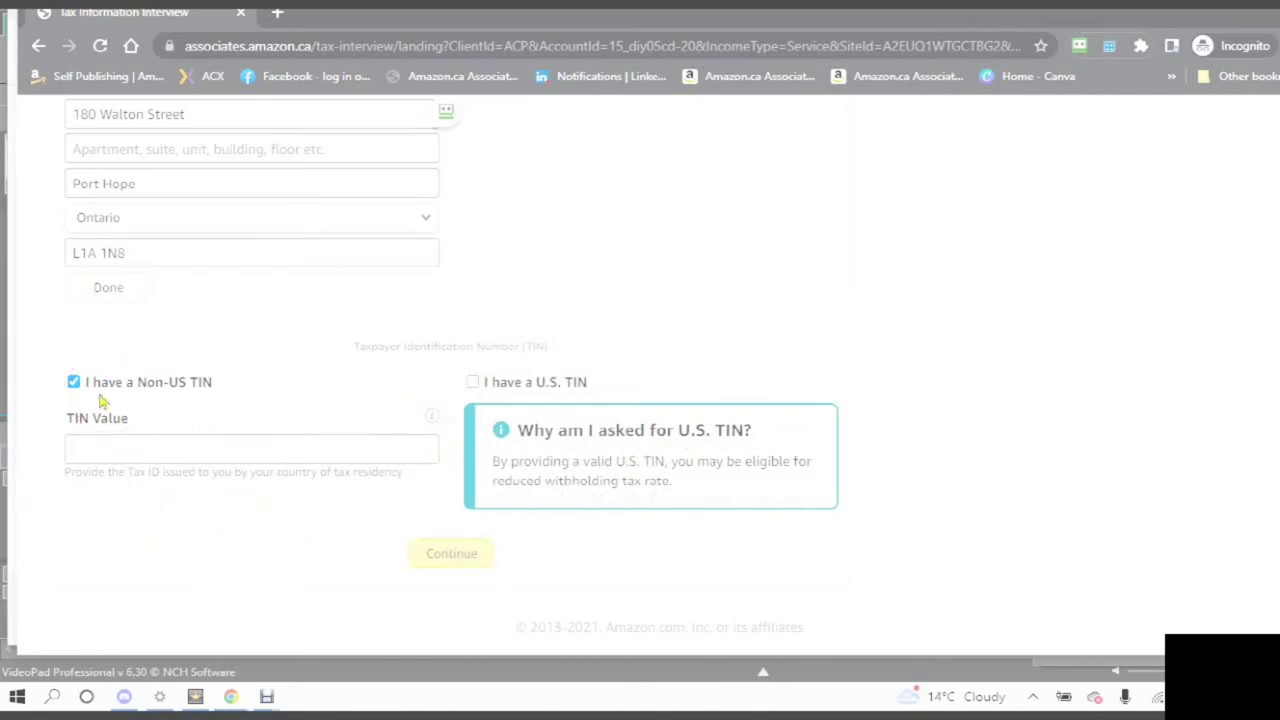
{"action": "left_click", "coordinate": [453, 556]}
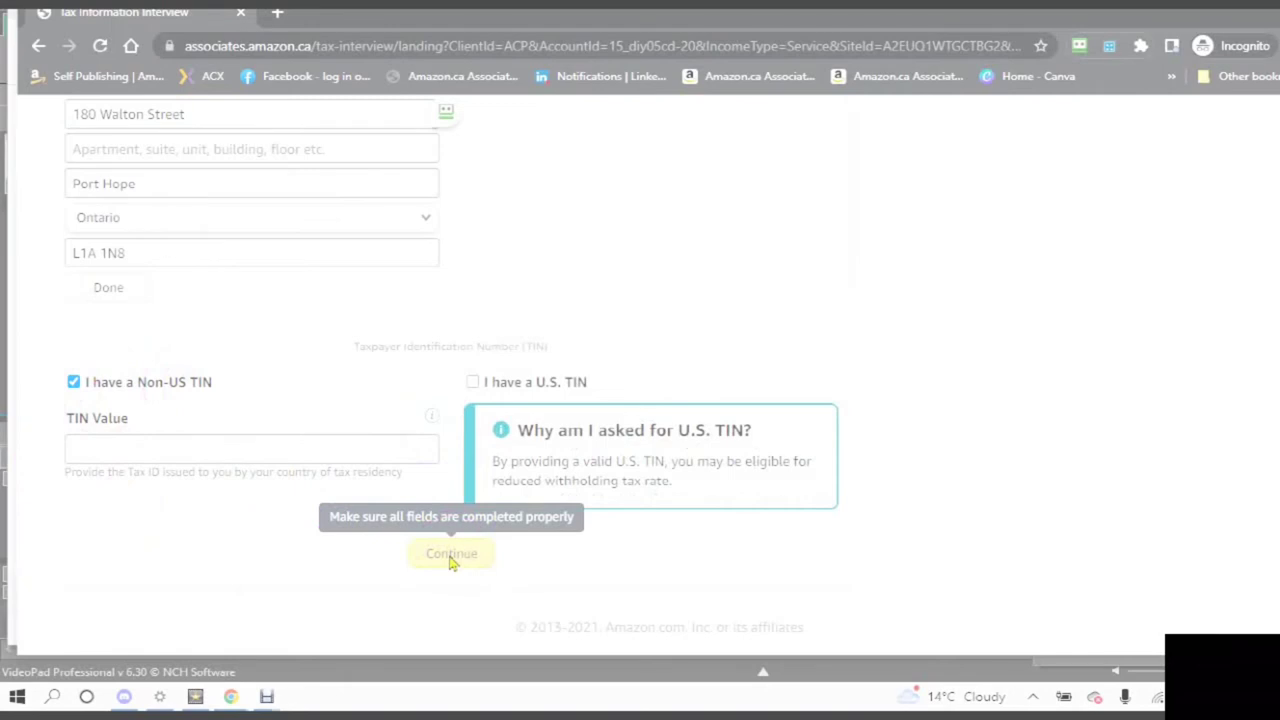
- Uncheck 'I have a Non-US TIN' and pick 'country does not issue TINs' as the reason
{"action": "left_click", "coordinate": [73, 383]}
{"action": "left_click", "coordinate": [214, 541]}
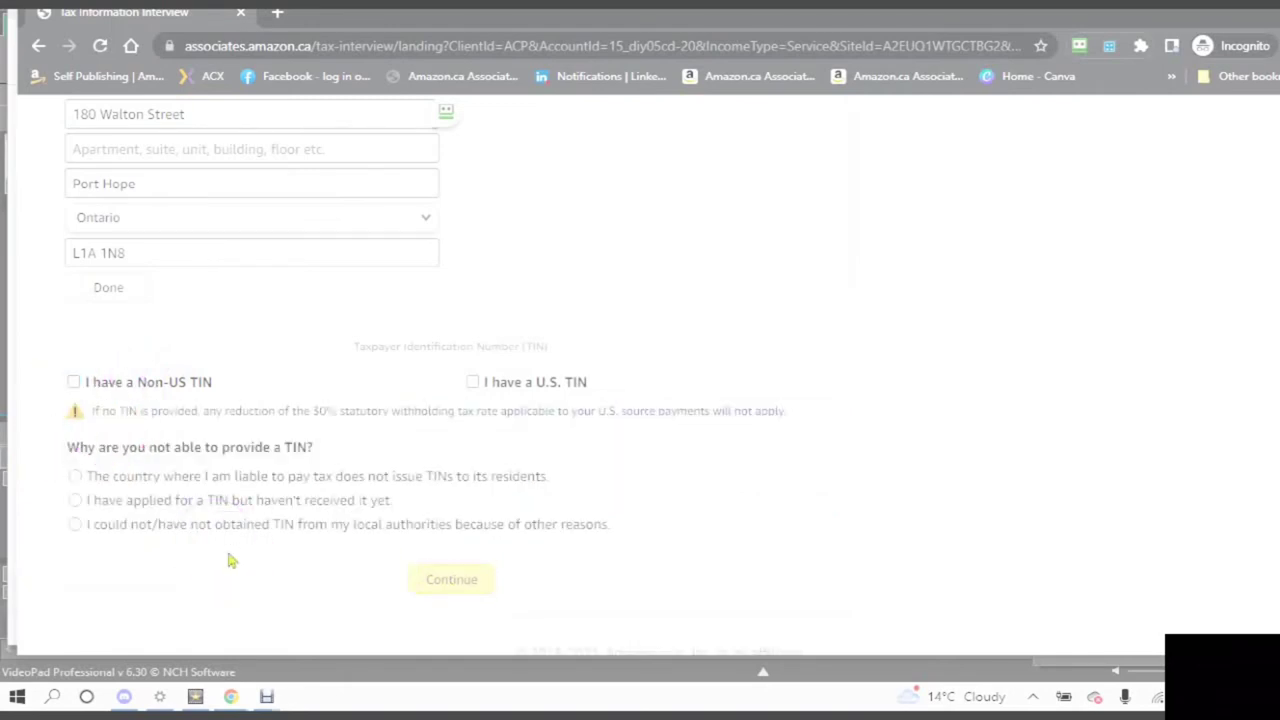
{"action": "left_click", "coordinate": [229, 561]}
{"action": "left_click", "coordinate": [232, 566]}
{"action": "left_click", "coordinate": [234, 566]}
{"action": "left_click", "coordinate": [229, 566]}
{"action": "left_click", "coordinate": [240, 588]}
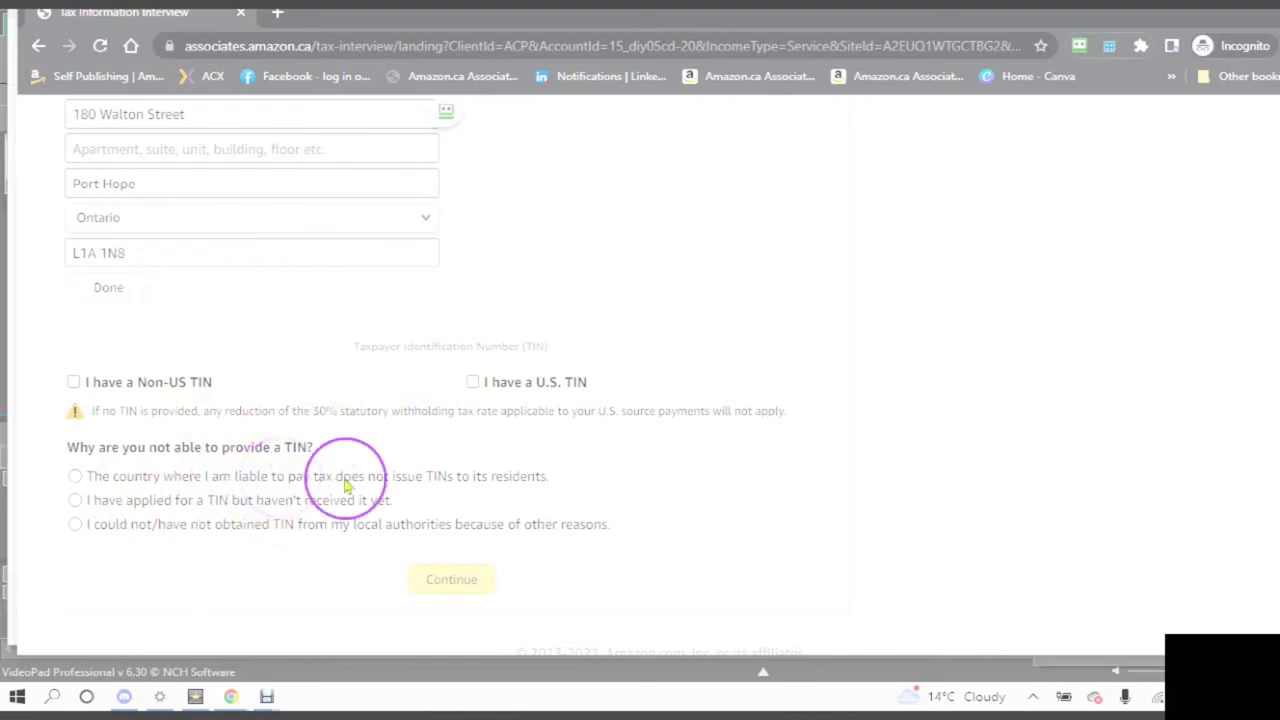
{"action": "left_click", "coordinate": [75, 477]}
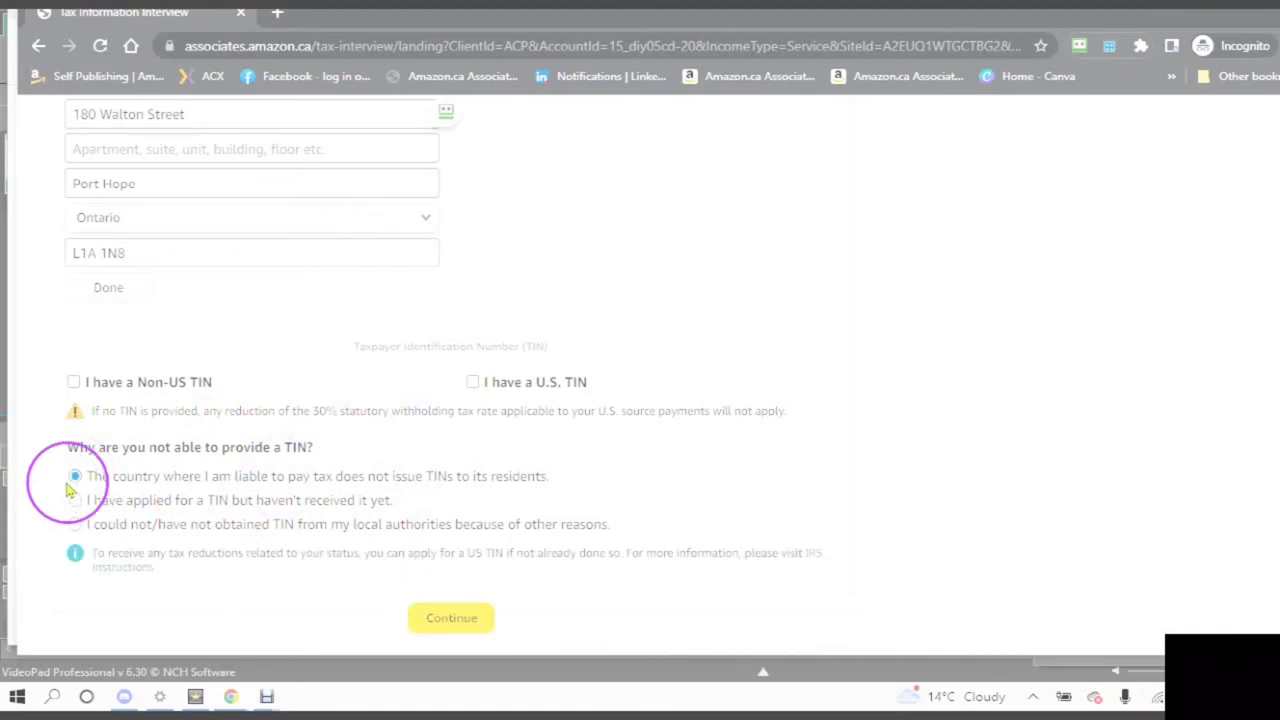
{"action": "left_click", "coordinate": [169, 604]}
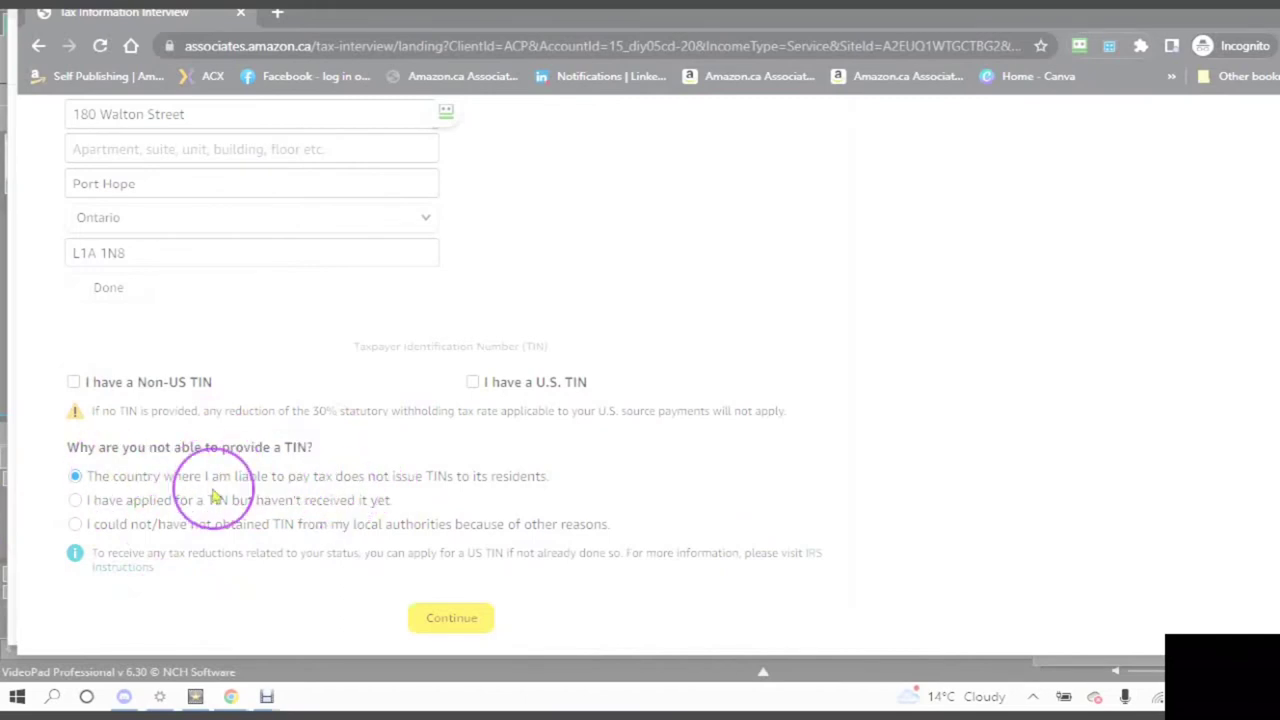
- Confirm the entered permanent address and move on
{"action": "left_click", "coordinate": [447, 622]}
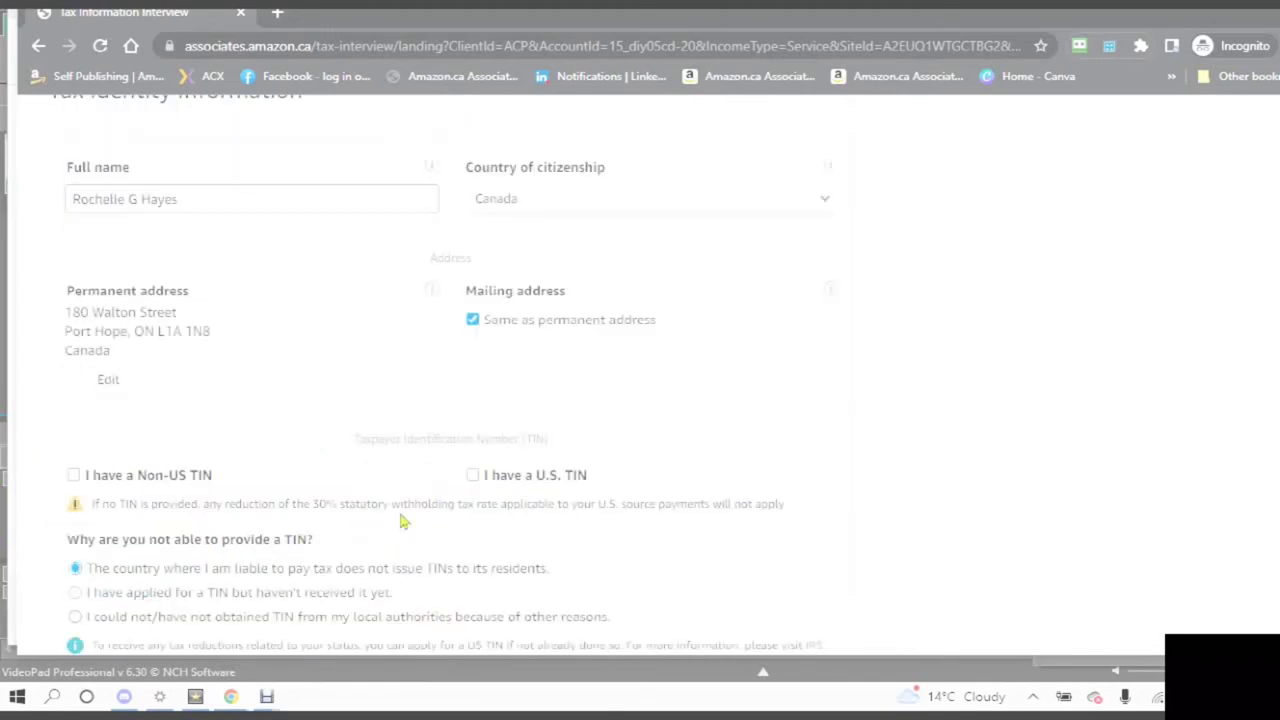
{"action": "scroll", "coordinate": [401, 520], "scroll_direction": "down", "scroll_amount": 2}
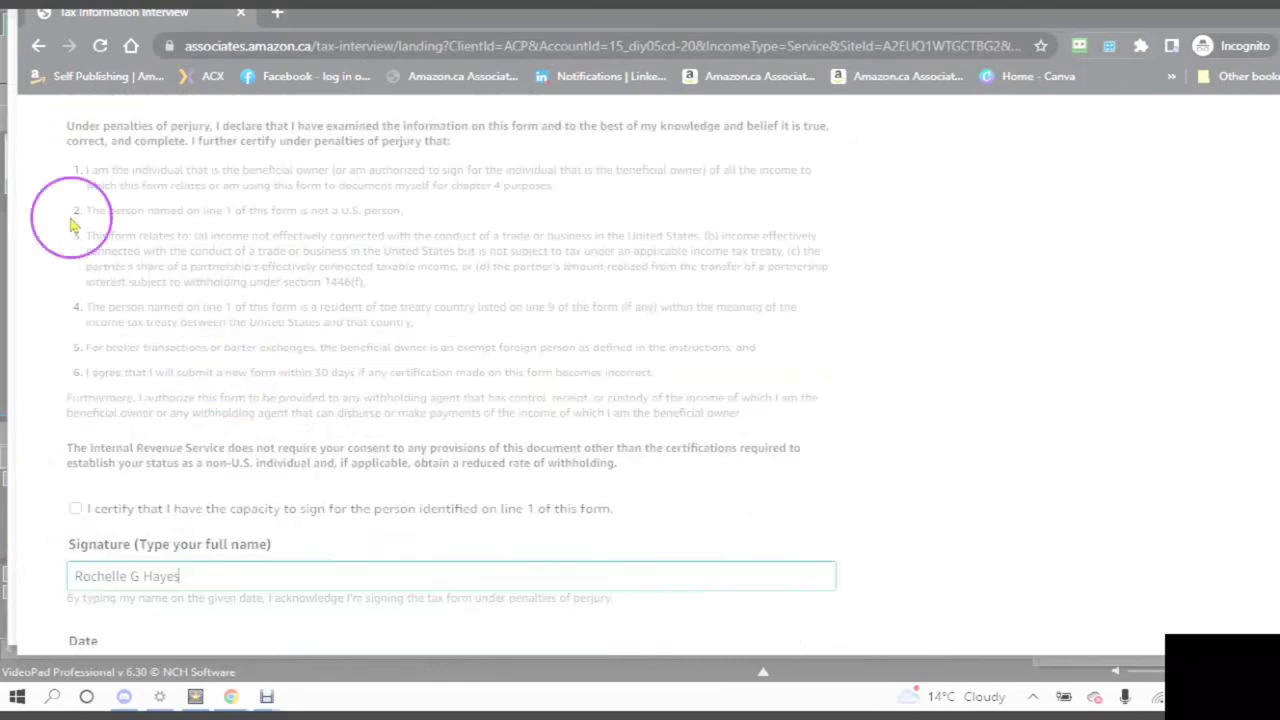
{"action": "left_click", "coordinate": [62, 162]}
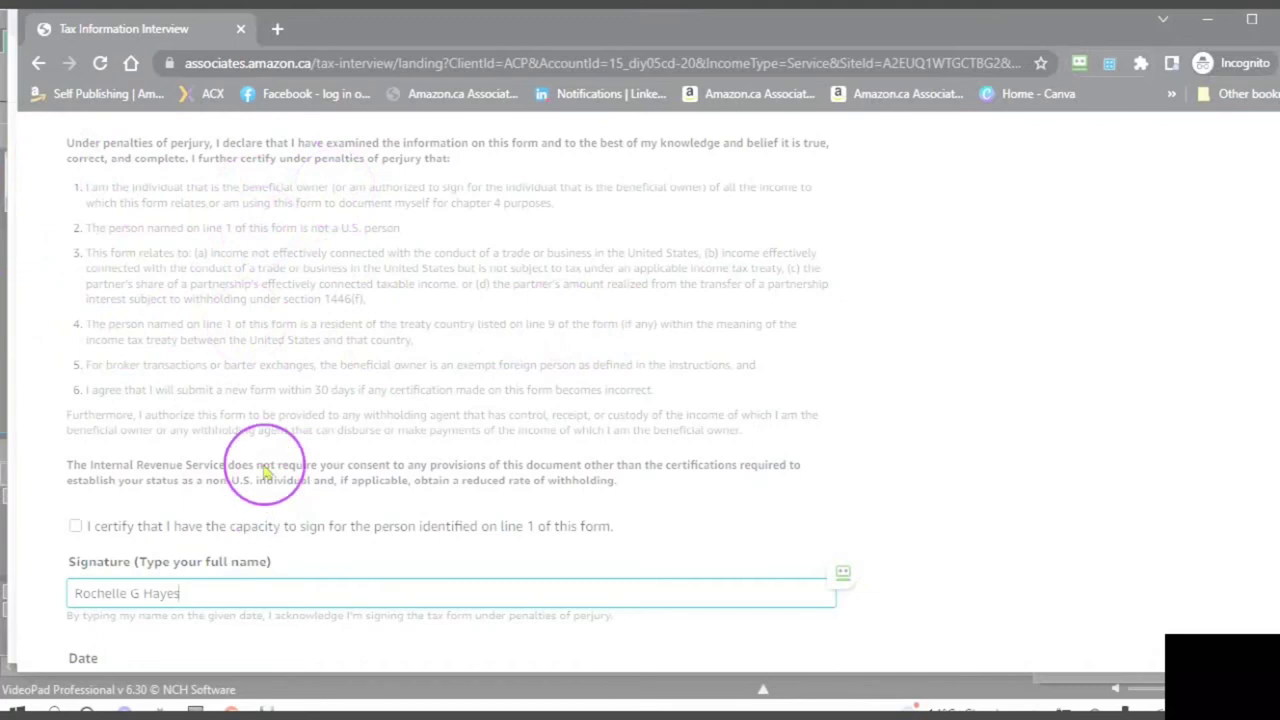
- Drop the middle initial from the signature, tick the capacity-to-sign certification, and attempt Save and Preview
{"action": "scroll", "coordinate": [323, 437], "scroll_direction": "down", "scroll_amount": 2}
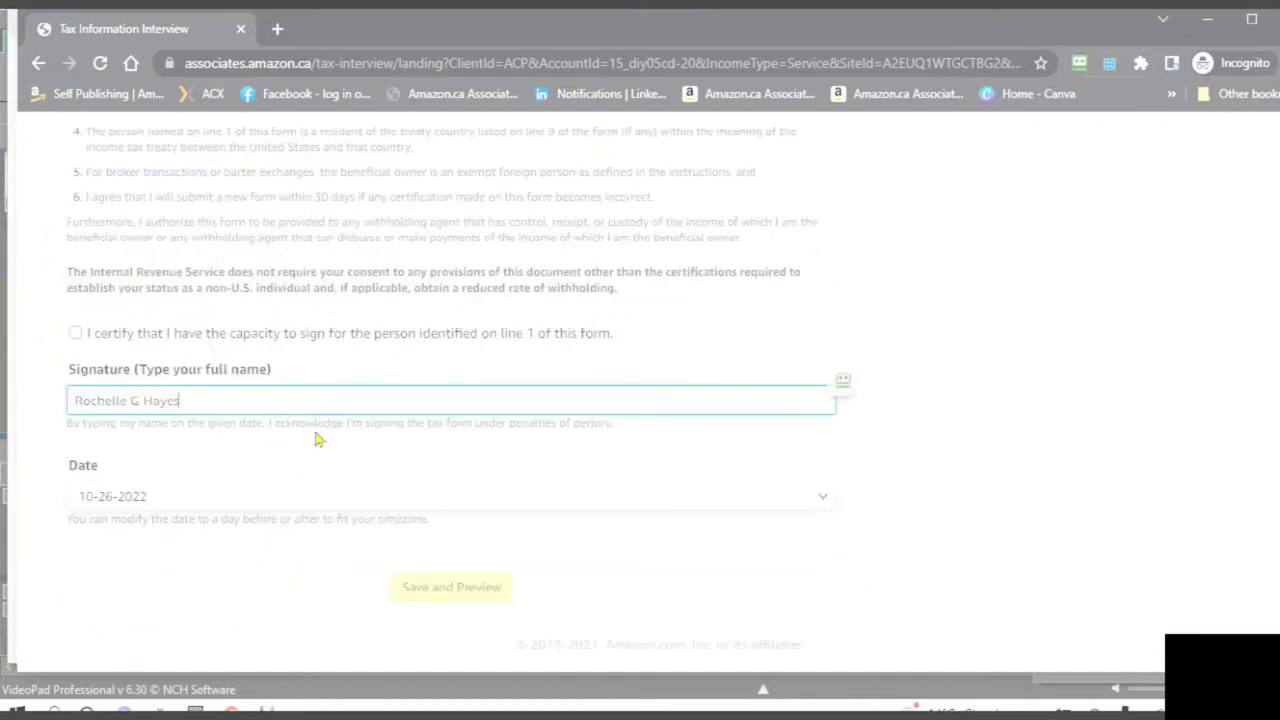
{"action": "key", "text": "BackSpace"}
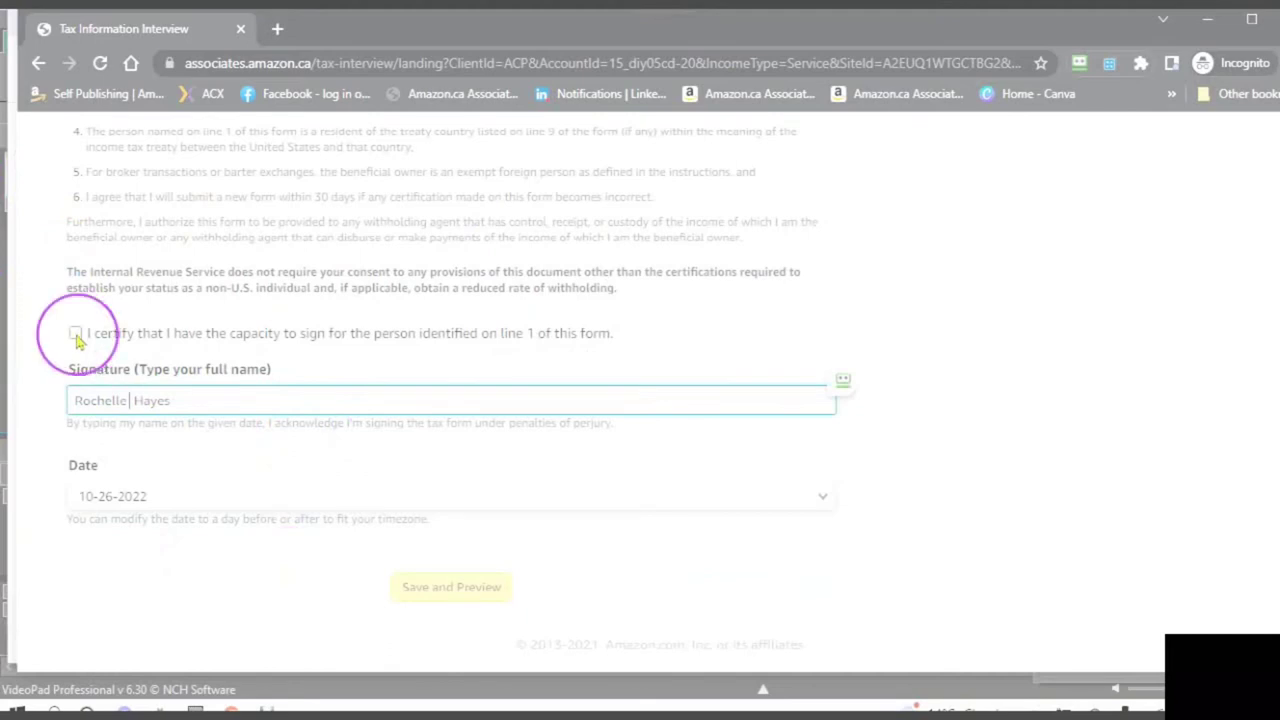
{"action": "left_click", "coordinate": [76, 334]}
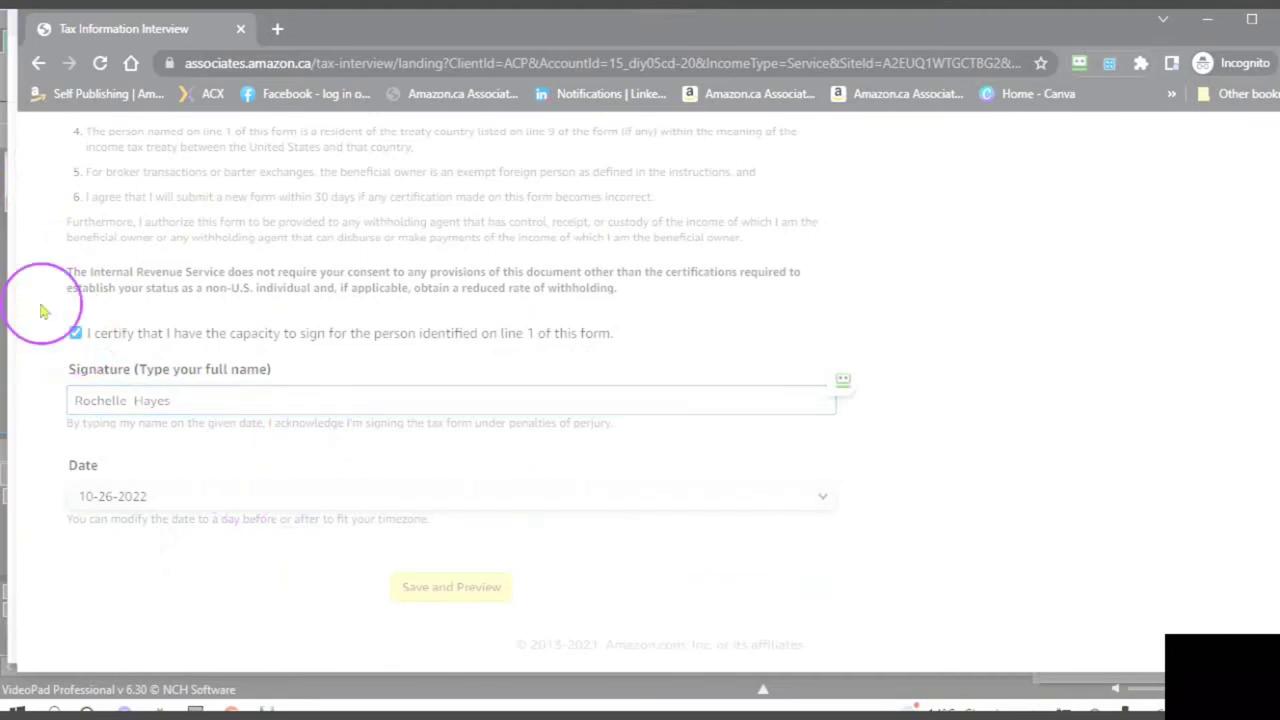
{"action": "left_click", "coordinate": [443, 592]}
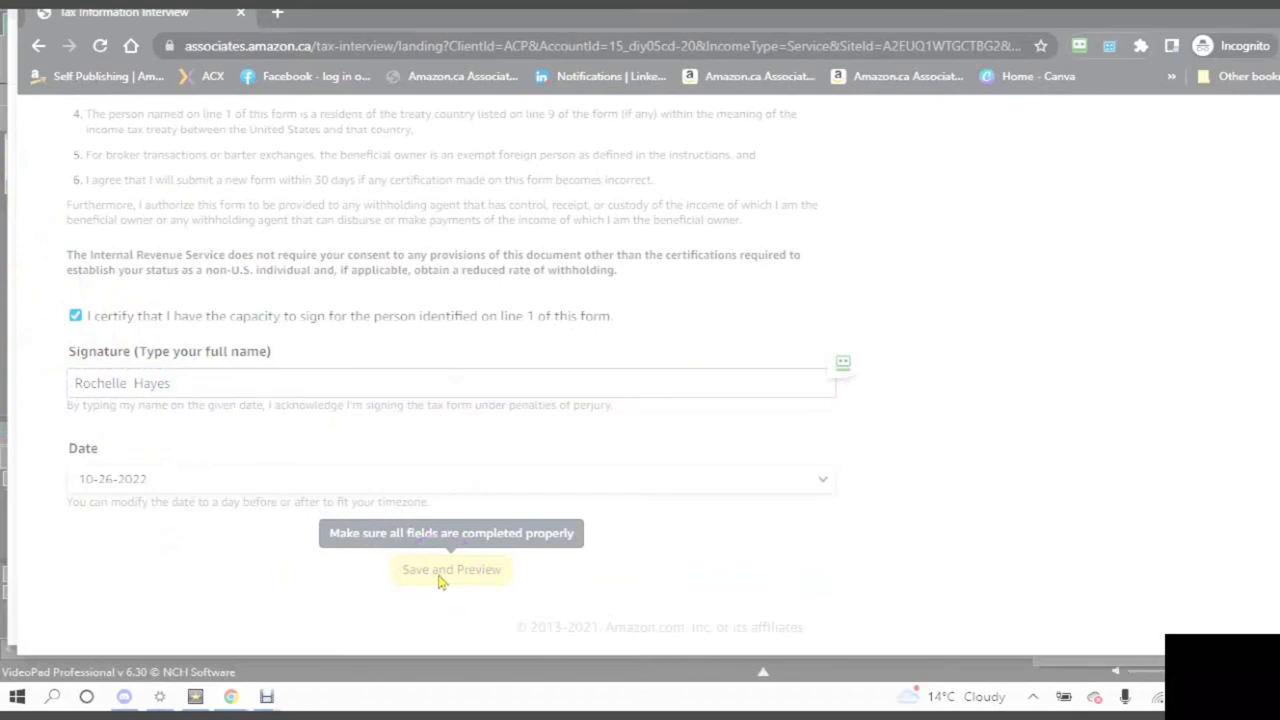
- Under Related To Income, select 'All services will be performed outside the U.S.'
{"action": "scroll", "coordinate": [304, 472], "scroll_direction": "up", "scroll_amount": 10}
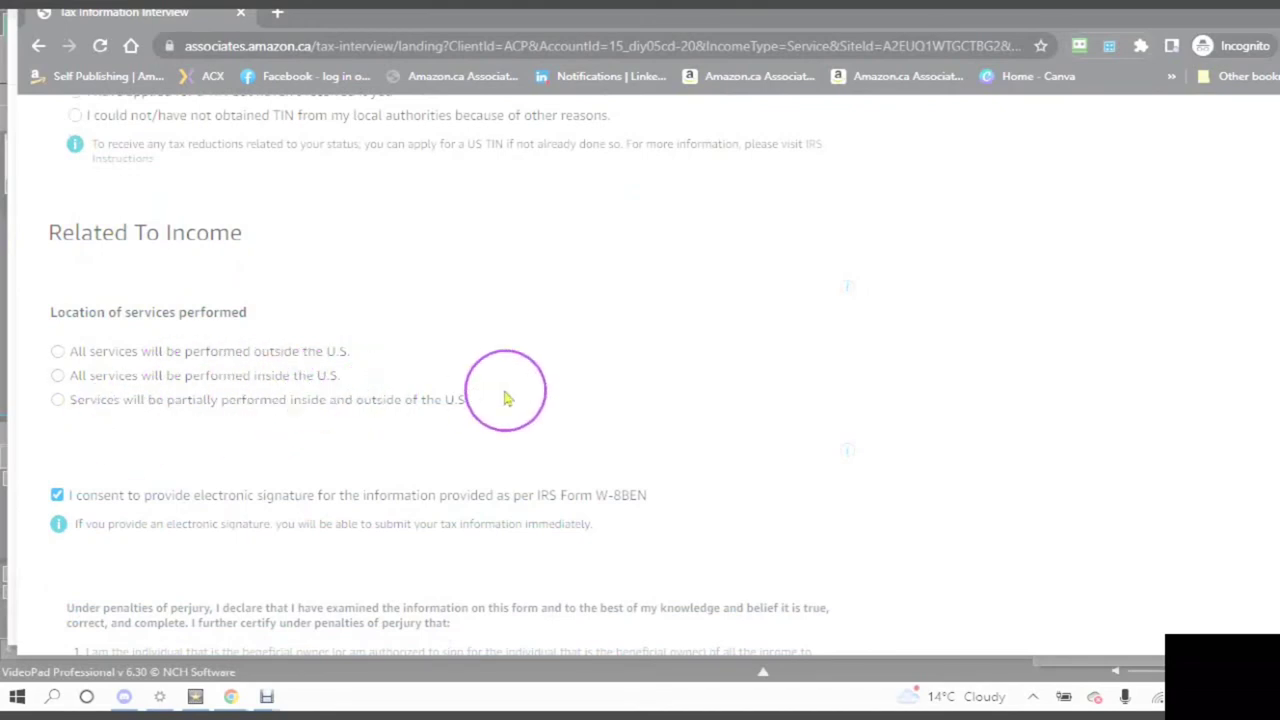
{"action": "left_click", "coordinate": [57, 353]}
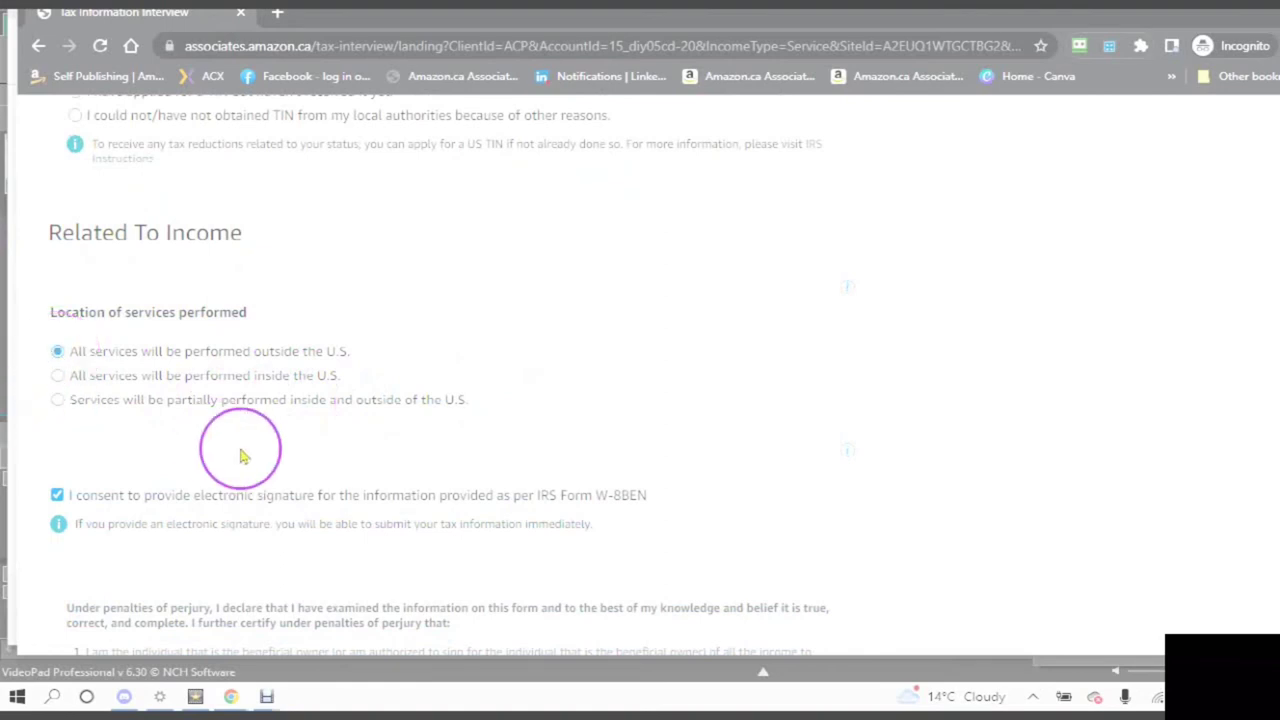
{"action": "scroll", "coordinate": [241, 459], "scroll_direction": "down", "scroll_amount": 4}
{"action": "scroll", "coordinate": [241, 462], "scroll_direction": "up", "scroll_amount": 3}
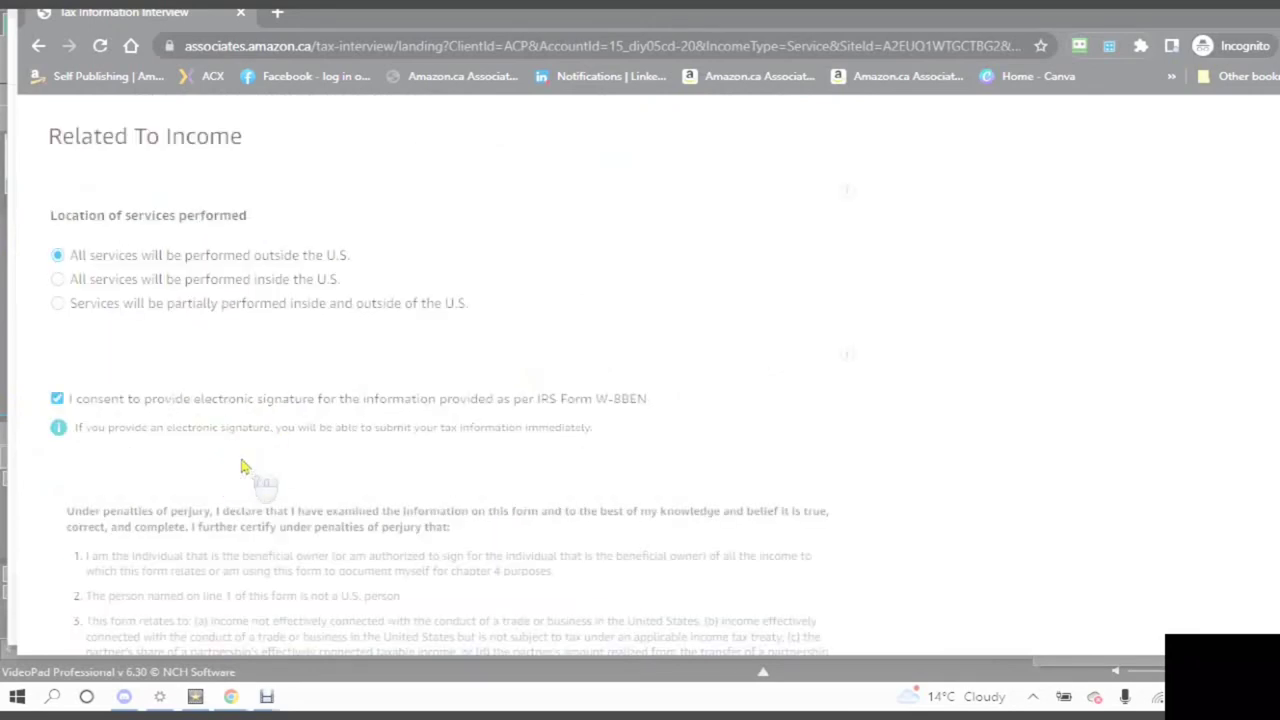
{"action": "scroll", "coordinate": [241, 466], "scroll_direction": "up", "scroll_amount": 5}
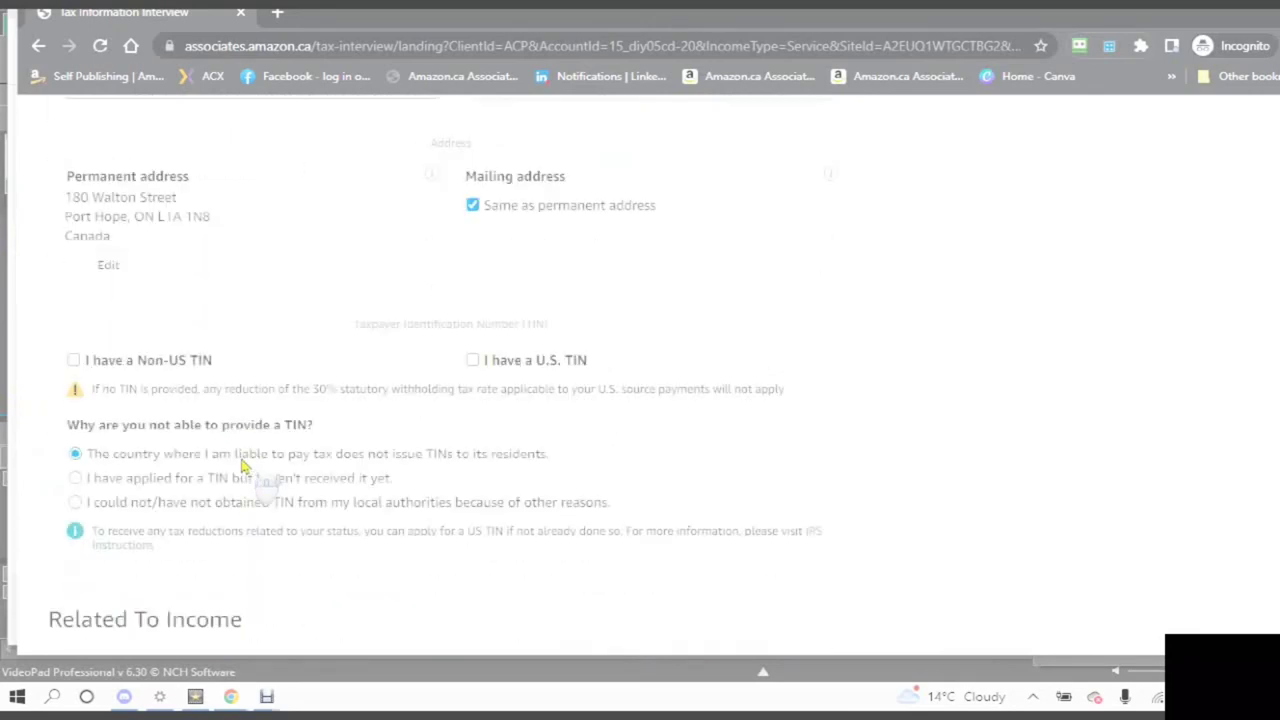
{"action": "scroll", "coordinate": [241, 466], "scroll_direction": "down", "scroll_amount": 3}
{"action": "scroll", "coordinate": [241, 466], "scroll_direction": "down", "scroll_amount": 9}
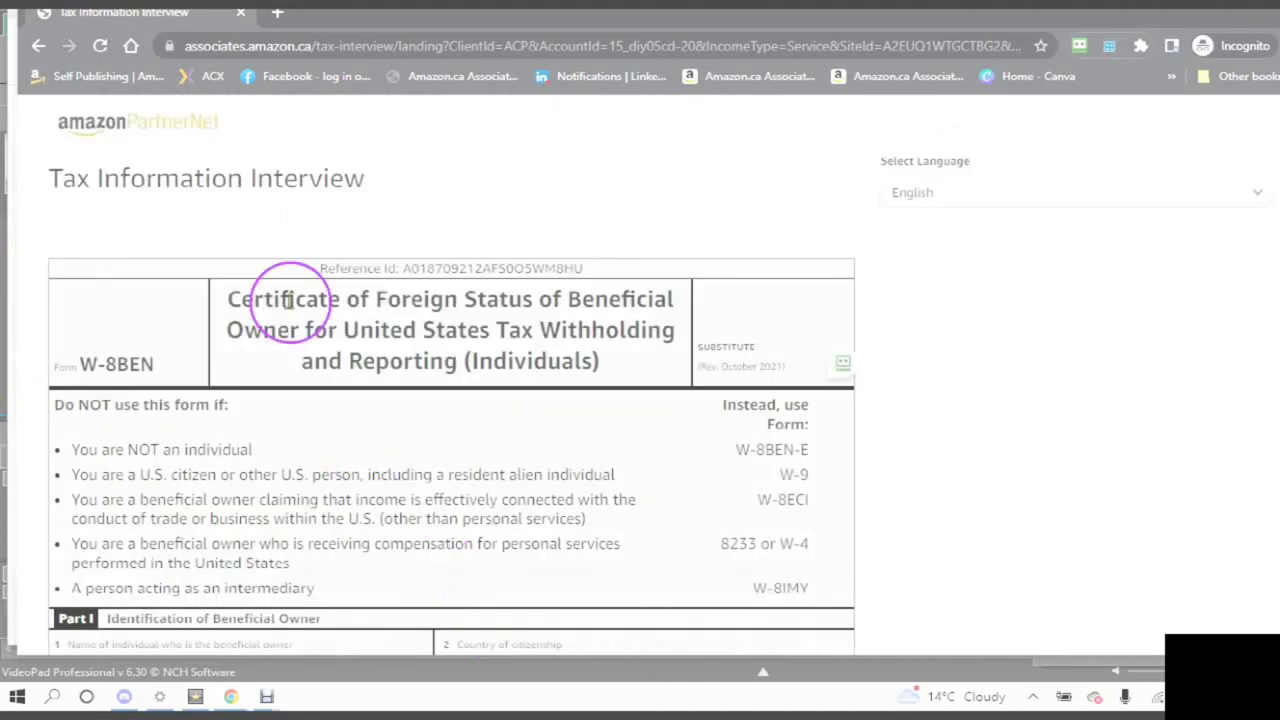
{"action": "scroll", "coordinate": [280, 310], "scroll_direction": "down", "scroll_amount": 2}
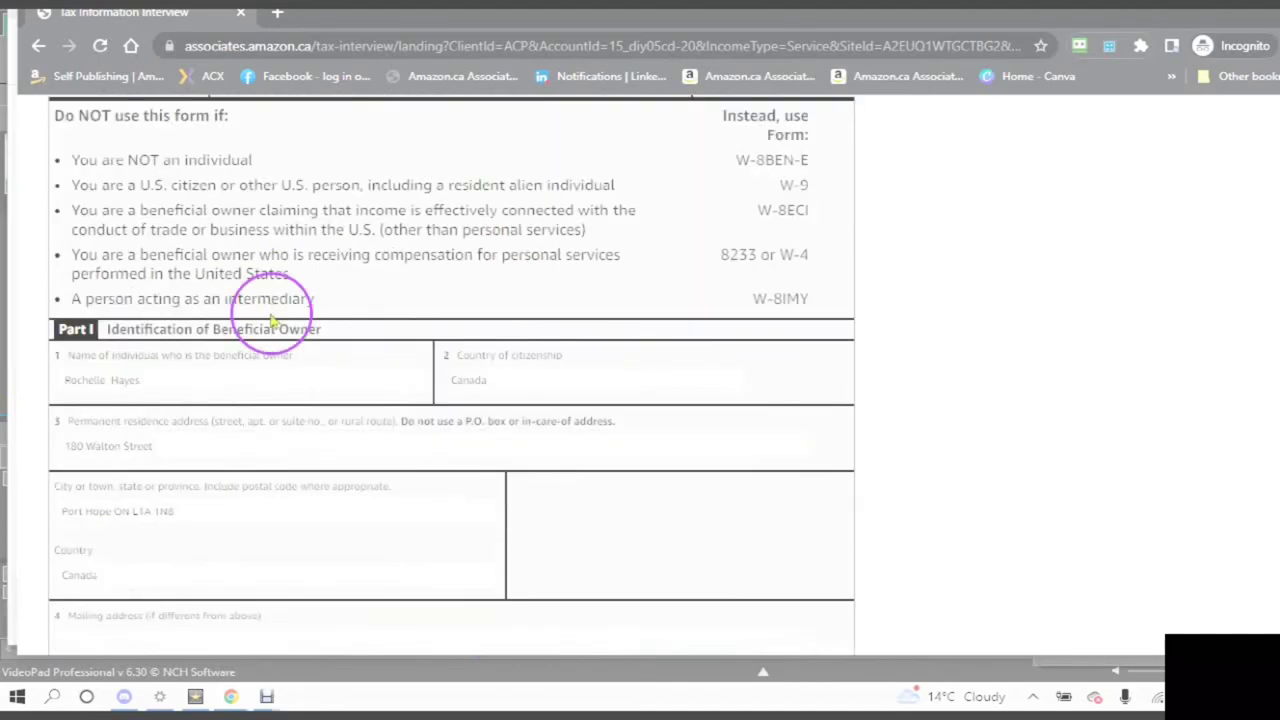
{"action": "left_click", "coordinate": [29, 133]}
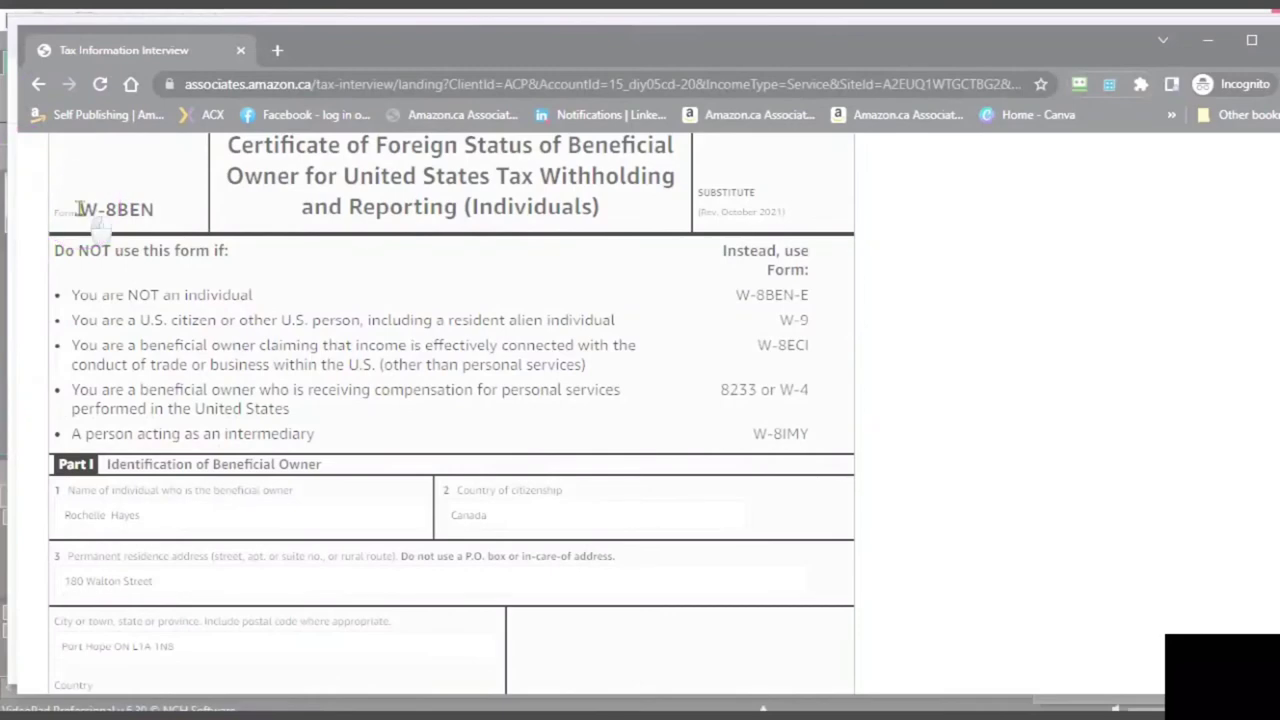
{"action": "left_click_drag", "start_coordinate": [78, 208], "coordinate": [156, 209]}
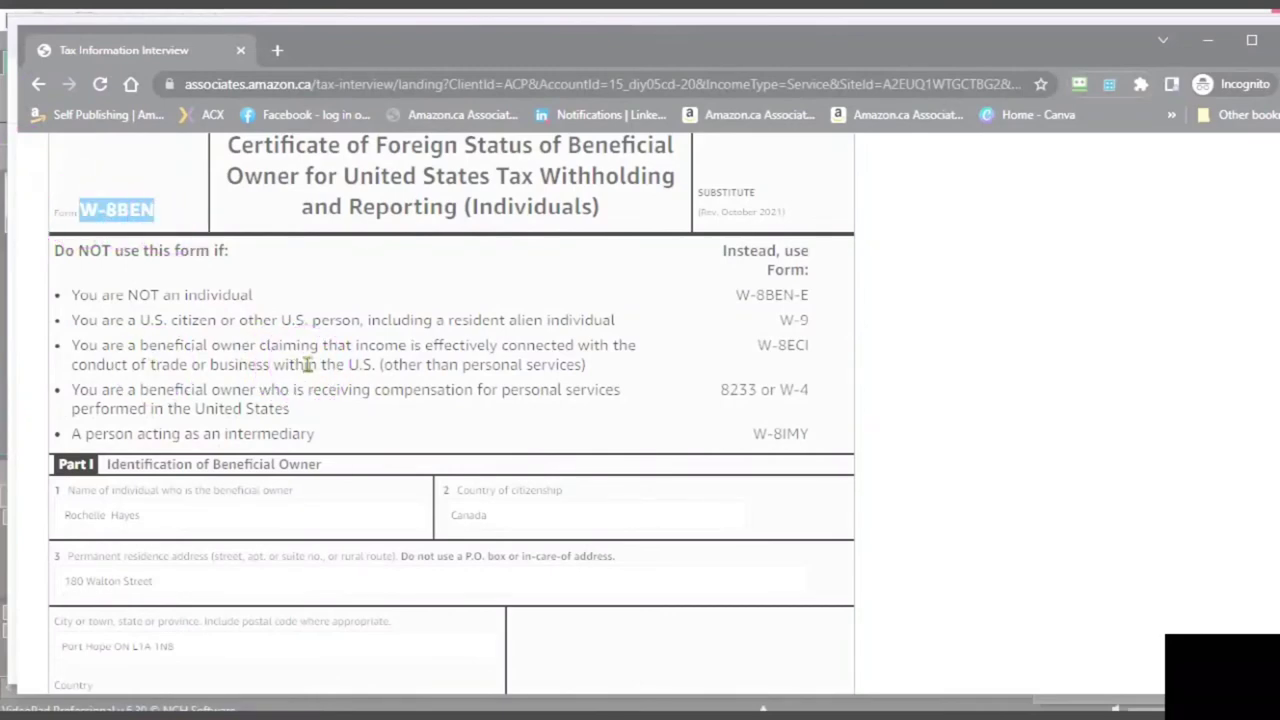
{"action": "left_click", "coordinate": [157, 206]}
{"action": "scroll", "coordinate": [228, 316], "scroll_direction": "down", "scroll_amount": 2}
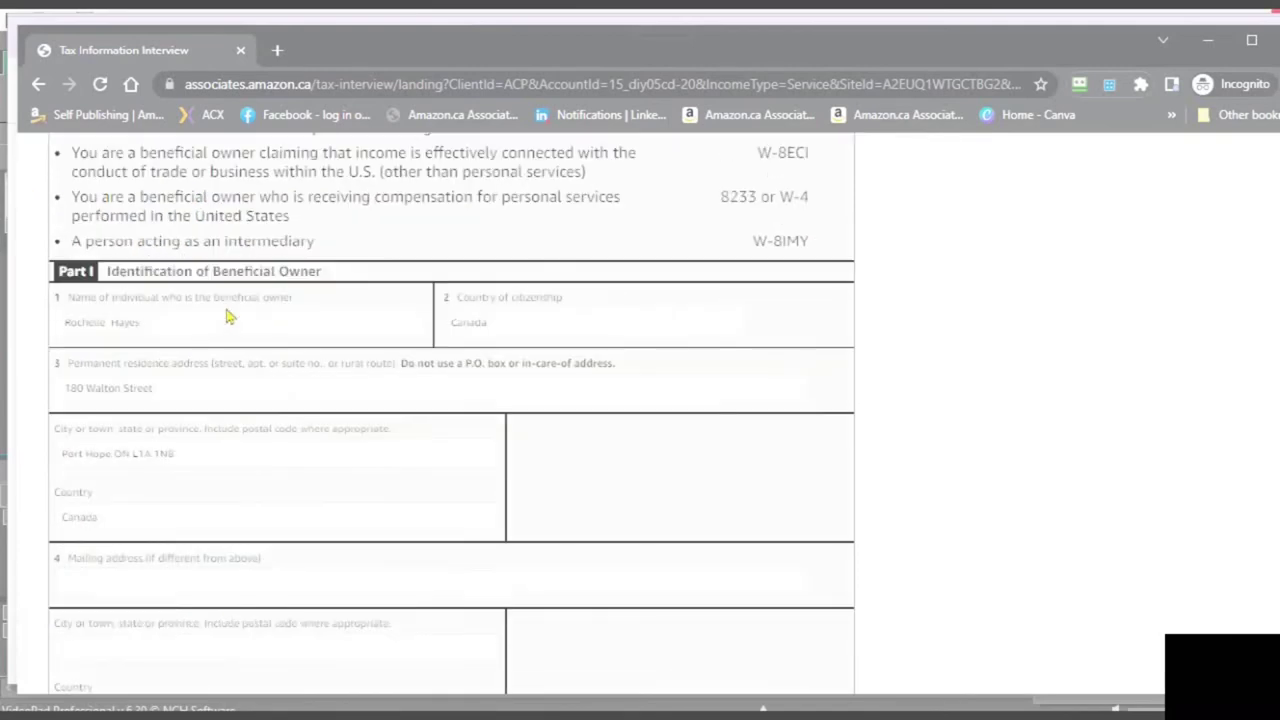
{"action": "left_click", "coordinate": [153, 291]}
{"action": "scroll", "coordinate": [153, 291], "scroll_direction": "down", "scroll_amount": 1}
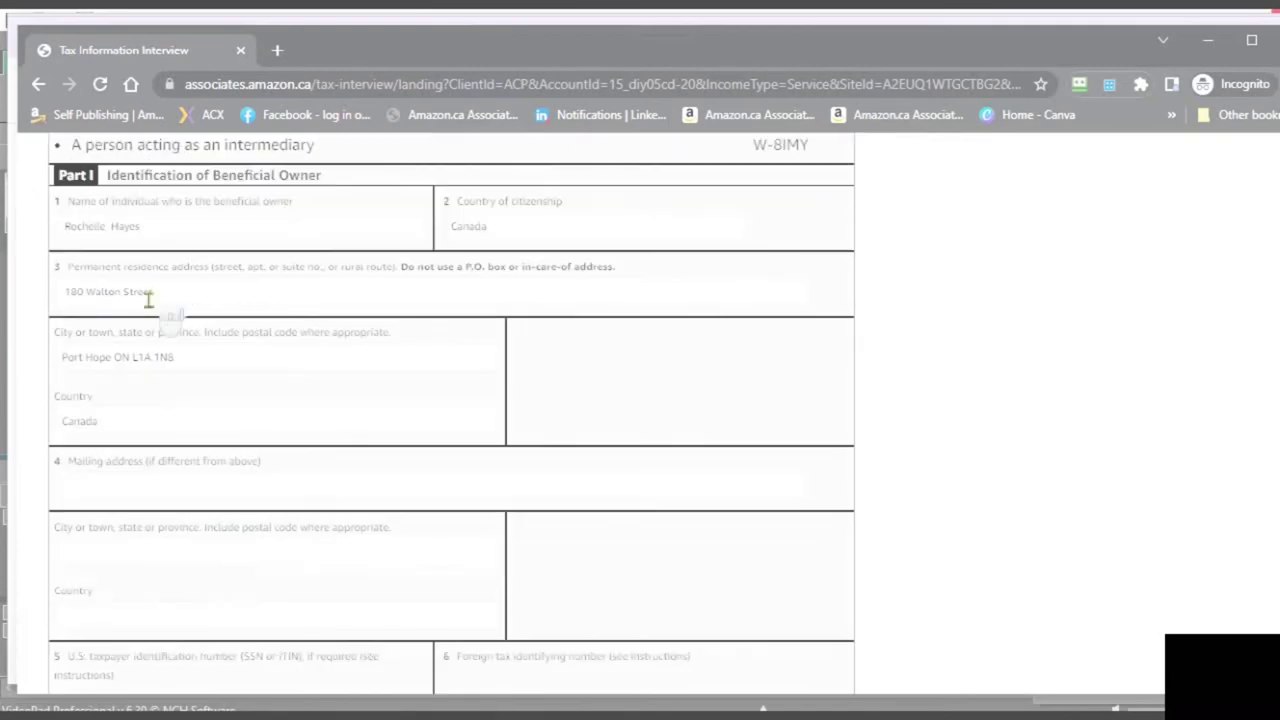
{"action": "left_click", "coordinate": [148, 231]}
{"action": "left_click", "coordinate": [514, 229]}
{"action": "left_click", "coordinate": [448, 247]}
{"action": "scroll", "coordinate": [188, 366], "scroll_direction": "down", "scroll_amount": 1}
{"action": "left_click", "coordinate": [166, 340]}
{"action": "scroll", "coordinate": [187, 327], "scroll_direction": "down", "scroll_amount": 1}
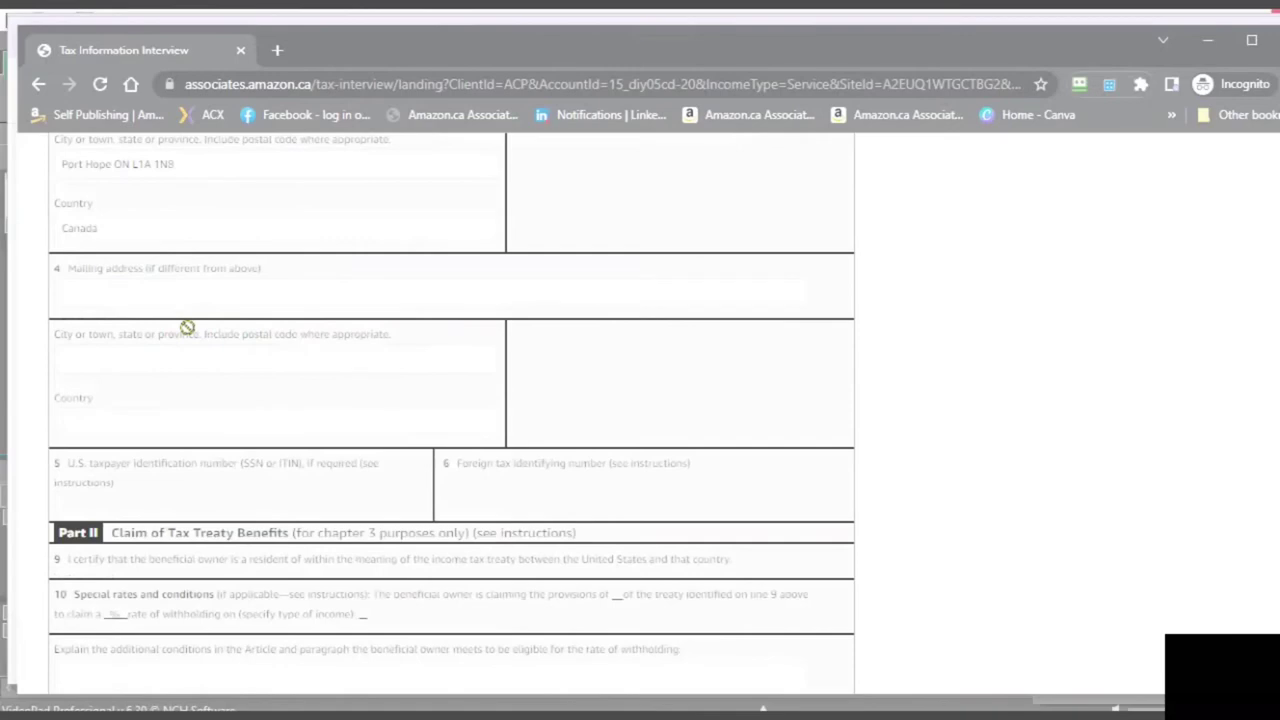
{"action": "left_click", "coordinate": [188, 330]}
{"action": "left_click", "coordinate": [213, 398]}
{"action": "scroll", "coordinate": [213, 397], "scroll_direction": "up", "scroll_amount": 1}
{"action": "left_click", "coordinate": [211, 386]}
{"action": "left_click", "coordinate": [210, 383]}
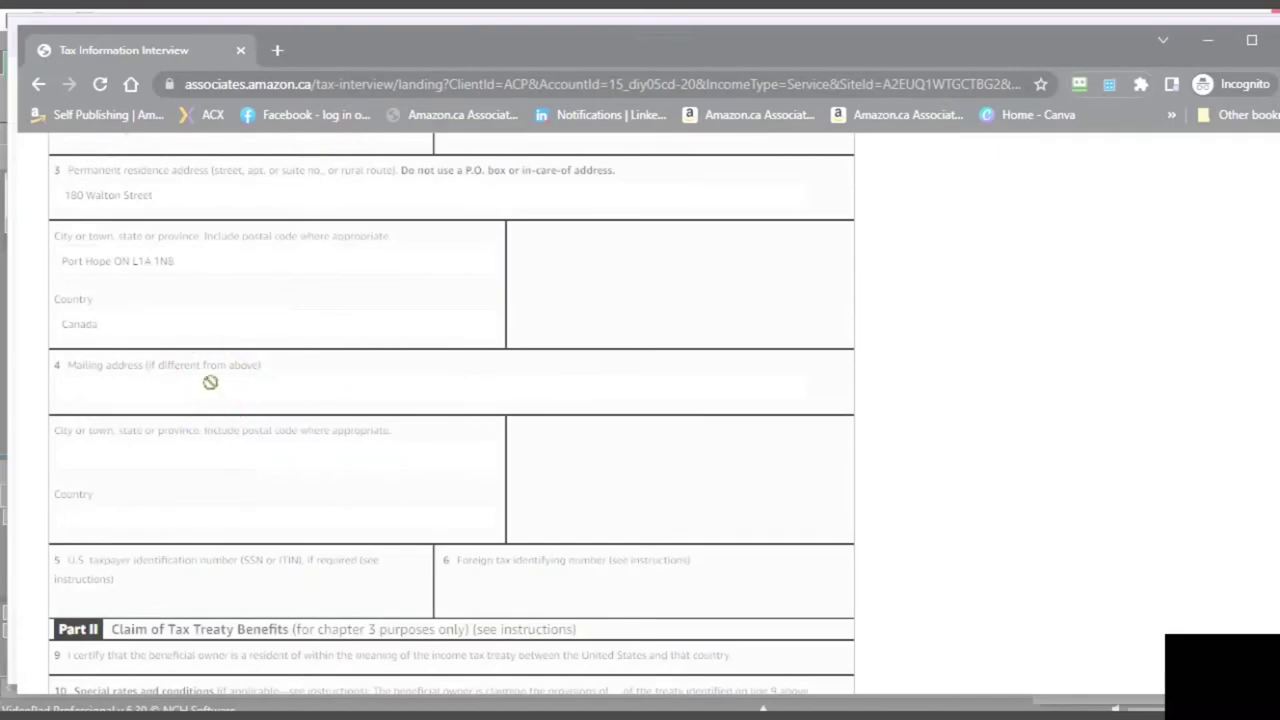
{"action": "scroll", "coordinate": [210, 381], "scroll_direction": "down", "scroll_amount": 1}
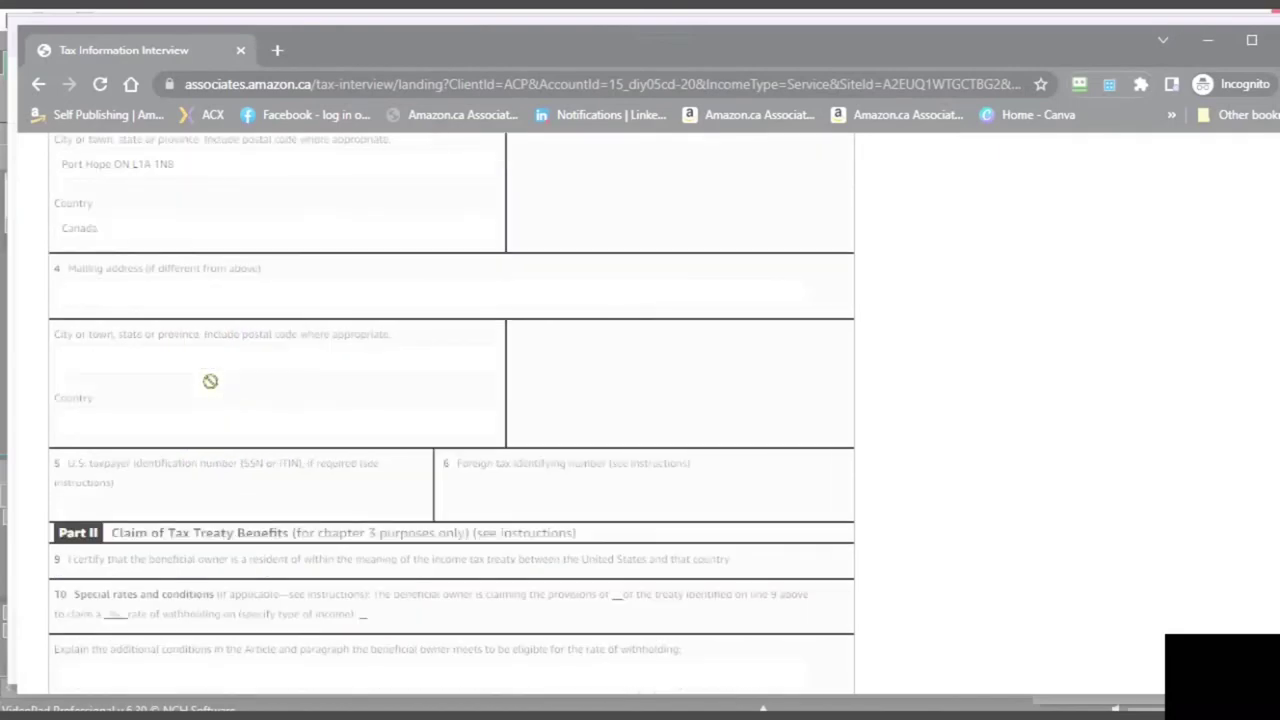
{"action": "left_click", "coordinate": [10, 285]}
{"action": "left_click", "coordinate": [74, 406]}
{"action": "left_click", "coordinate": [93, 393]}
{"action": "scroll", "coordinate": [93, 393], "scroll_direction": "down", "scroll_amount": 3}
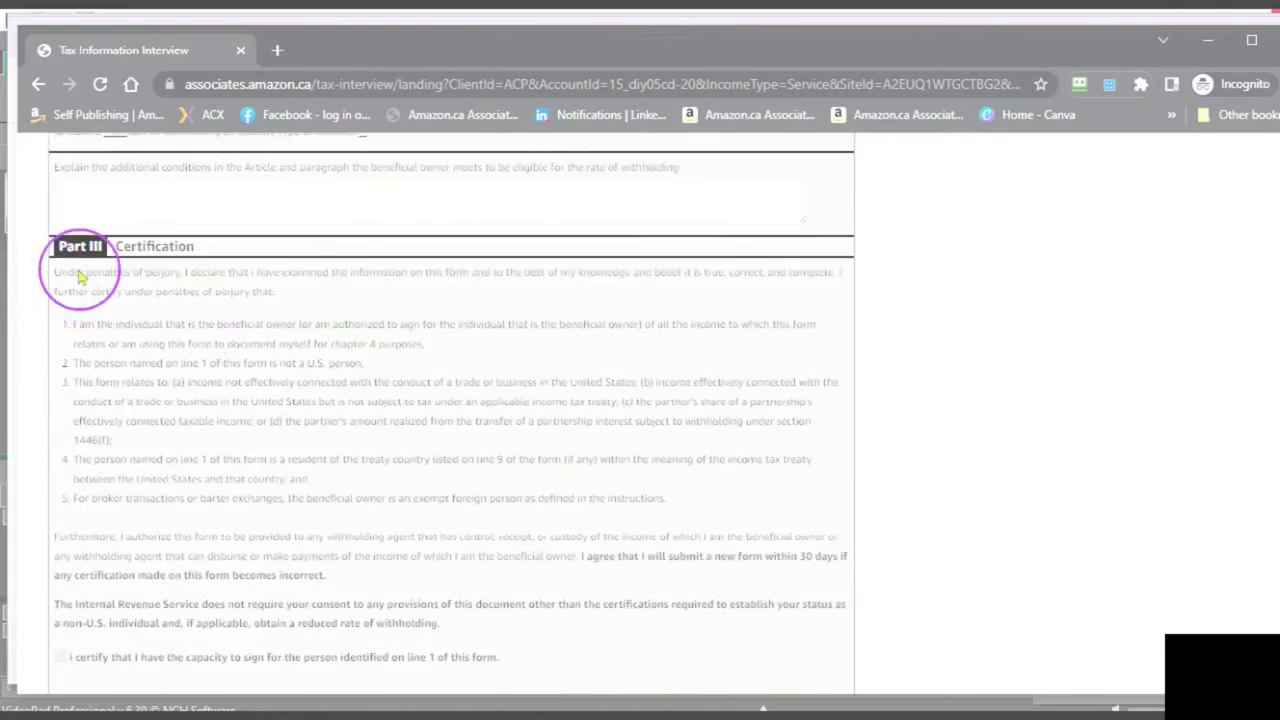
{"action": "scroll", "coordinate": [210, 325], "scroll_direction": "down", "scroll_amount": 2}
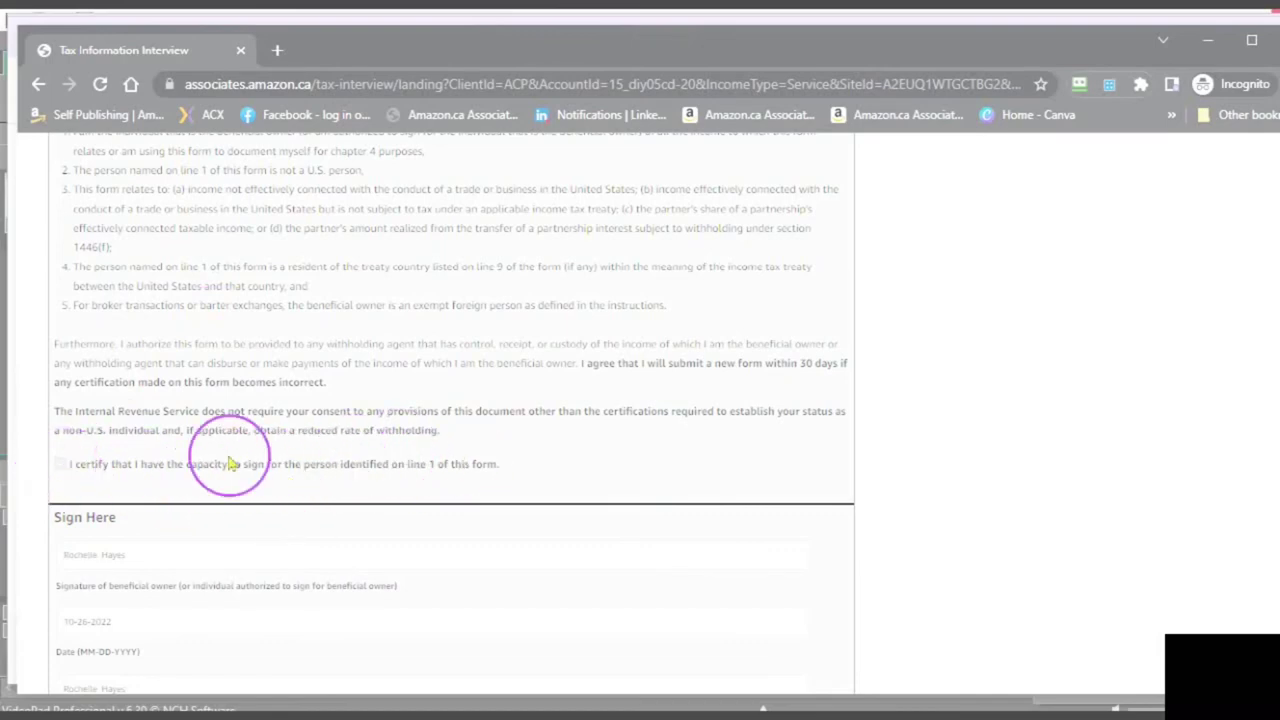
{"action": "scroll", "coordinate": [228, 460], "scroll_direction": "down", "scroll_amount": 2}
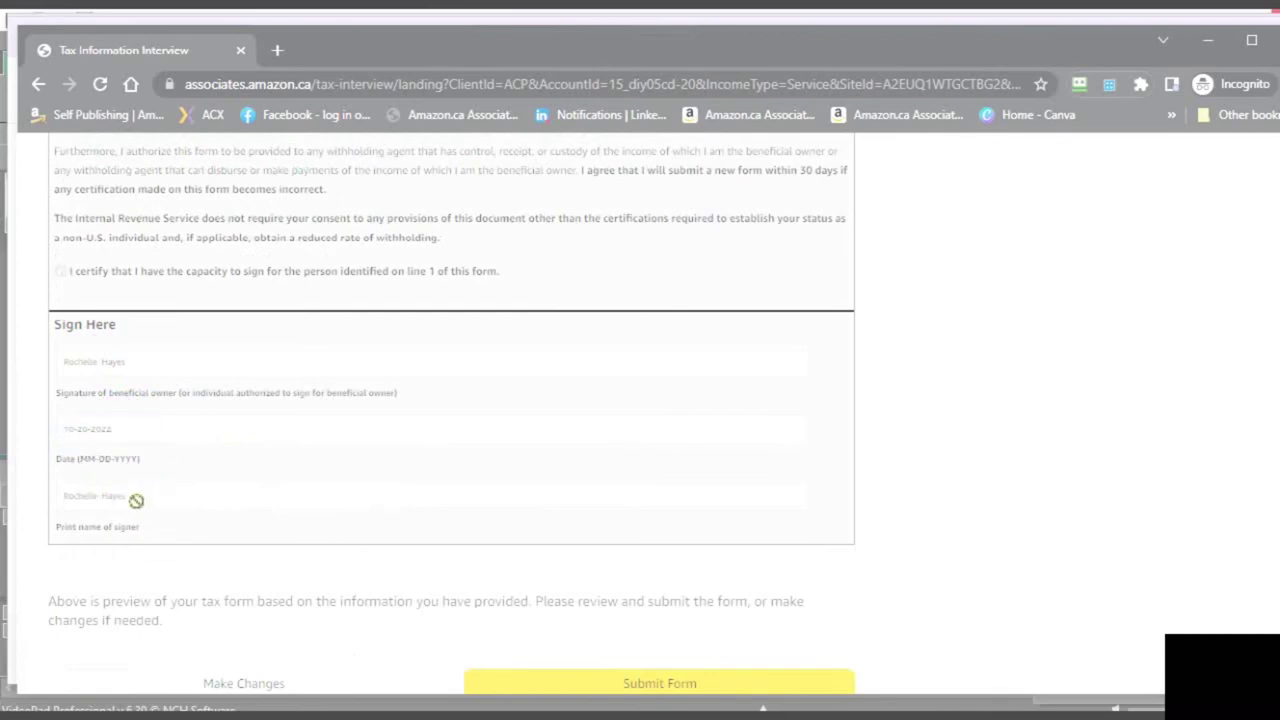
{"action": "scroll", "coordinate": [136, 500], "scroll_direction": "down", "scroll_amount": 1}
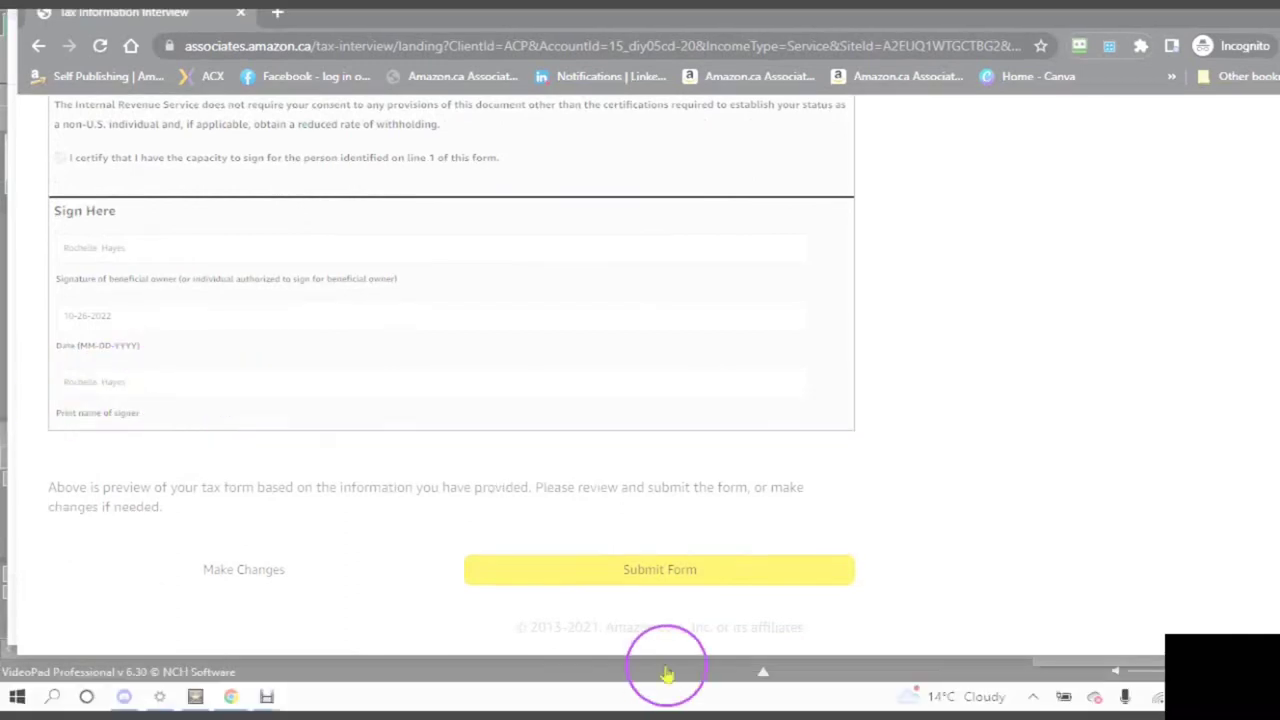
- Submit the W-8BEN, exit the interview, check the Completed tax status, and minimize the incognito window
{"action": "left_click", "coordinate": [600, 571]}
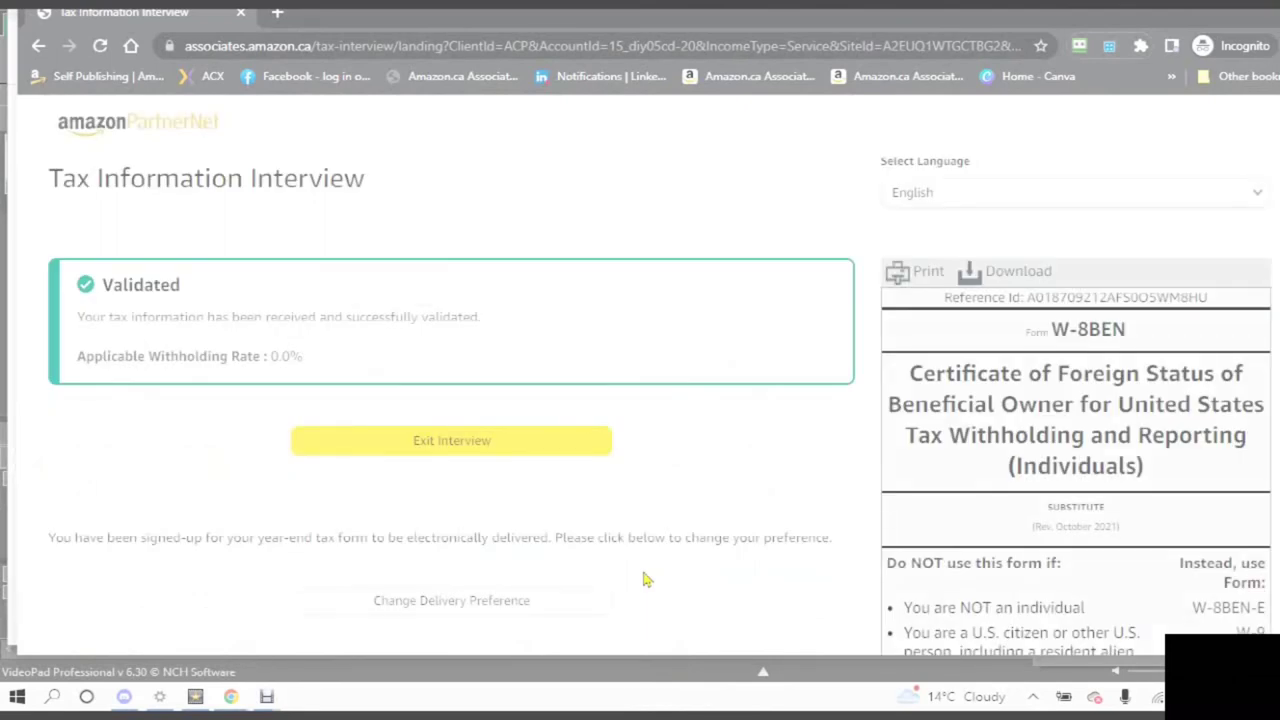
{"action": "left_click", "coordinate": [441, 448]}
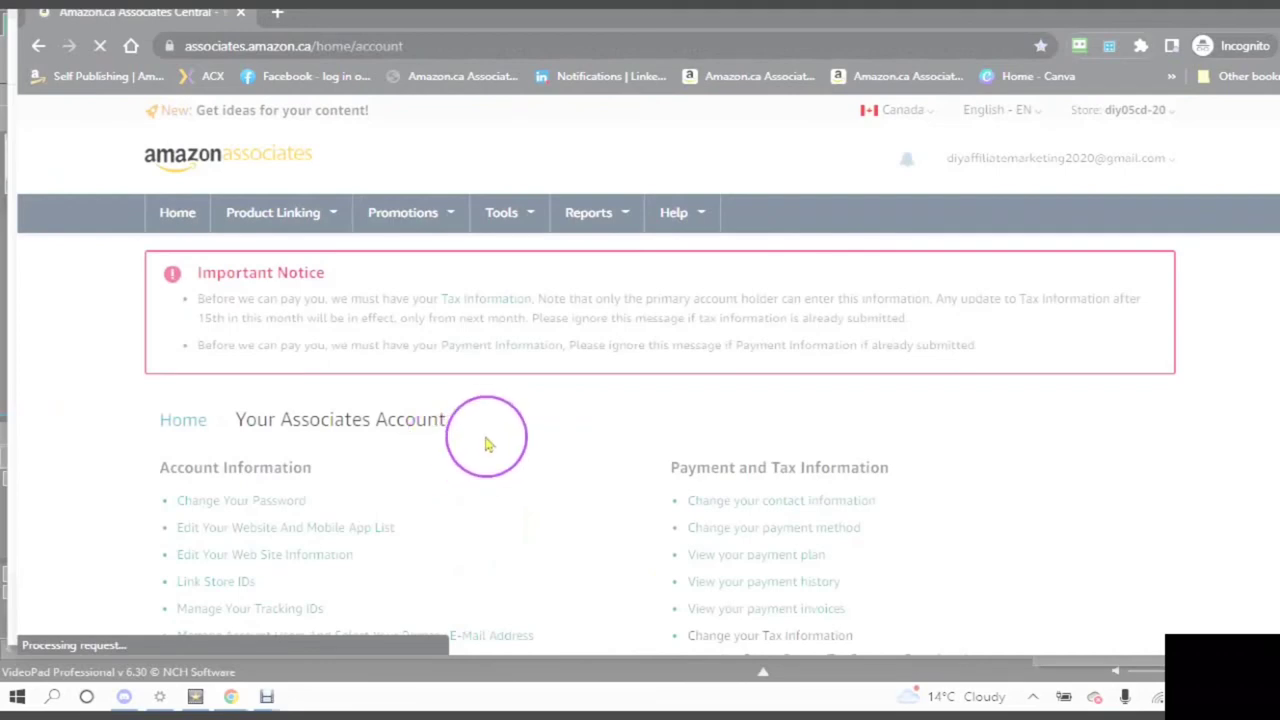
{"action": "scroll", "coordinate": [485, 445], "scroll_direction": "down", "scroll_amount": 2}
{"action": "scroll", "coordinate": [480, 445], "scroll_direction": "down", "scroll_amount": 3}
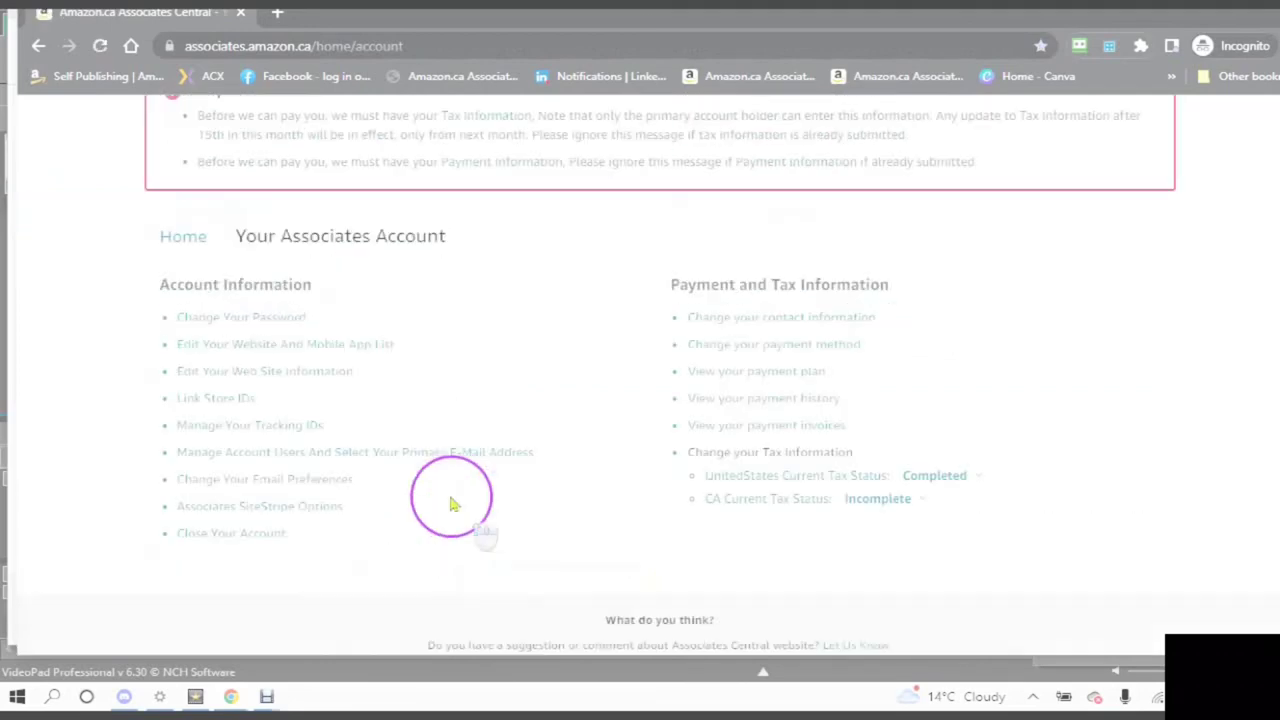
{"action": "scroll", "coordinate": [410, 483], "scroll_direction": "up", "scroll_amount": 2}
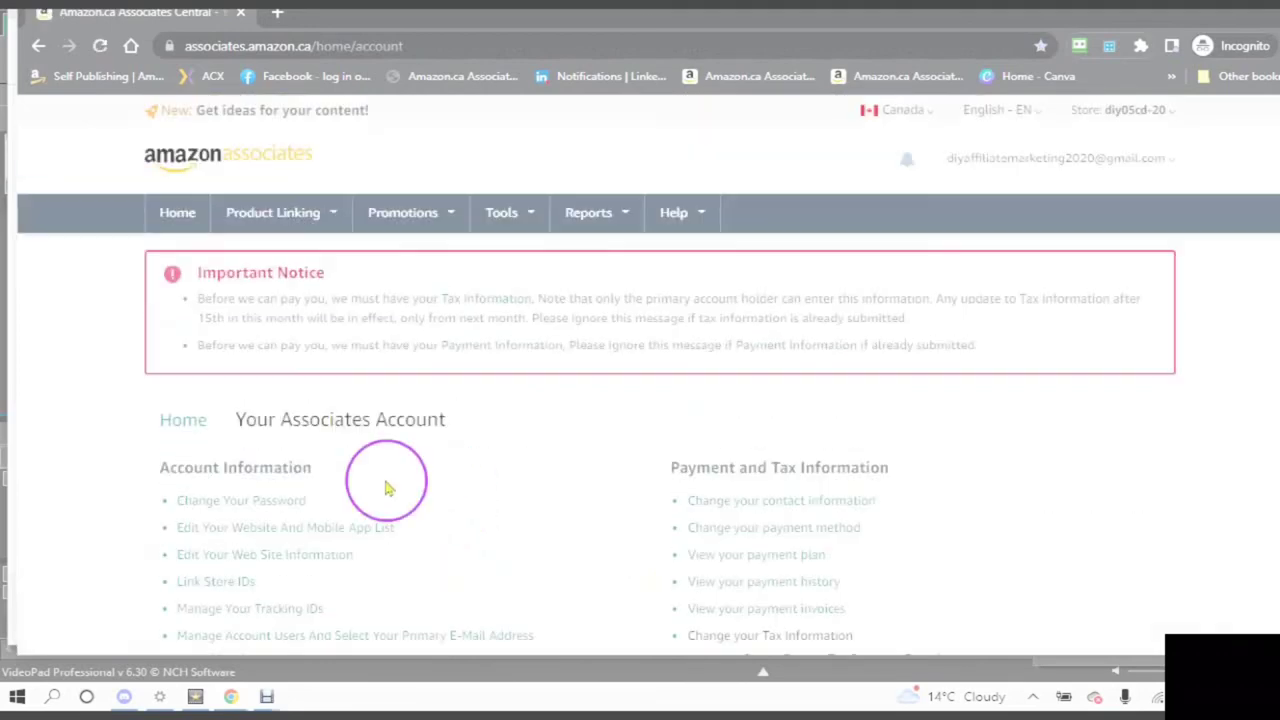
{"action": "scroll", "coordinate": [420, 488], "scroll_direction": "down", "scroll_amount": 2}
{"action": "scroll", "coordinate": [441, 472], "scroll_direction": "up", "scroll_amount": 1}
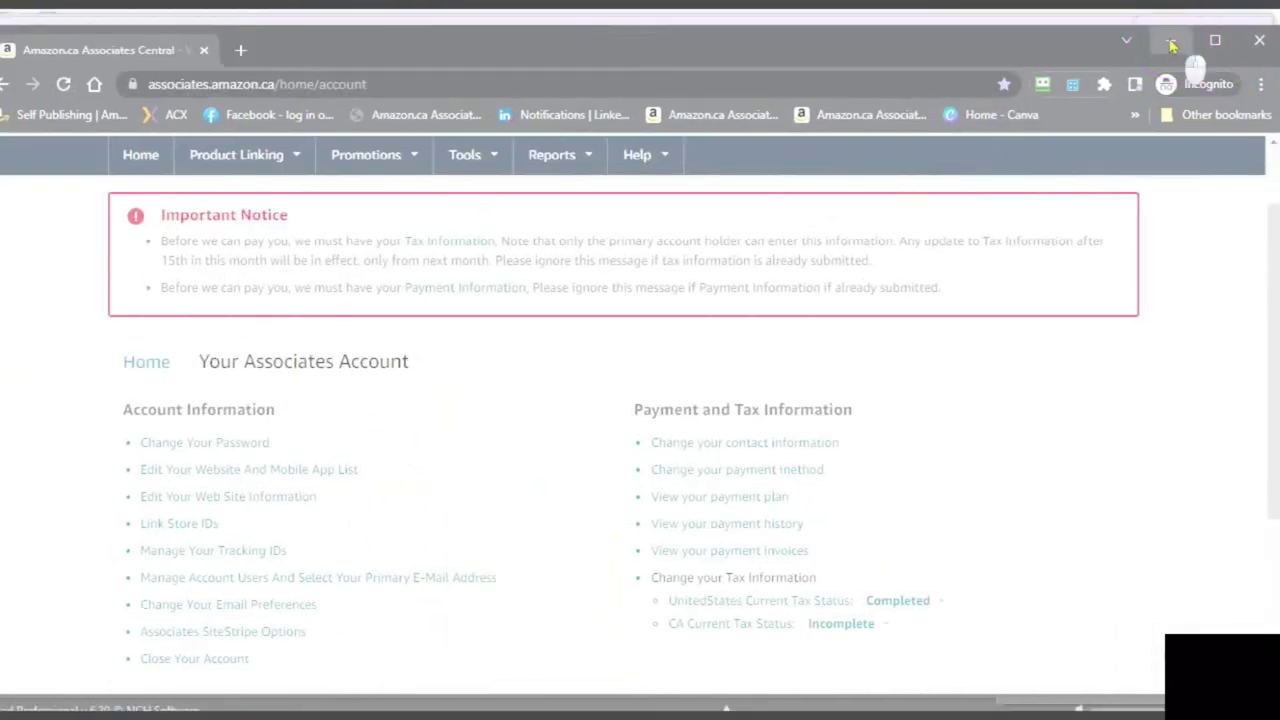
{"action": "left_click", "coordinate": [1172, 44]}
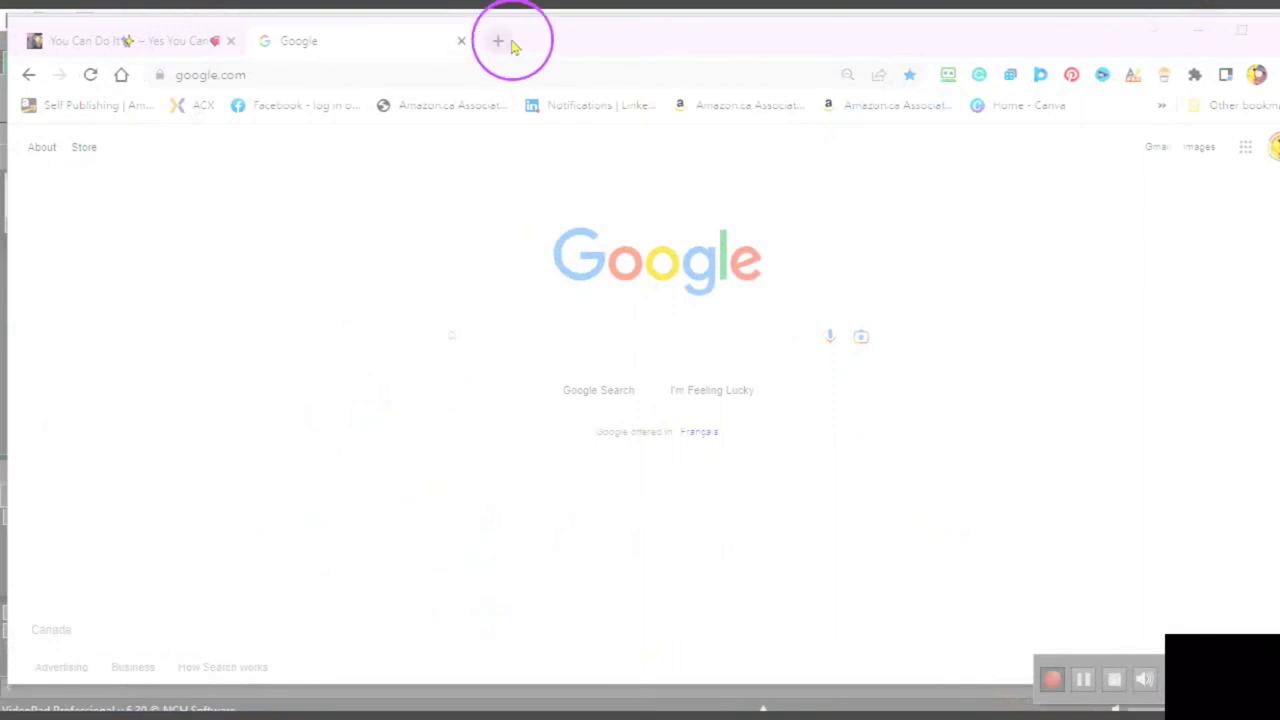
- In a new tab, go to Change your payment method and start signing in
{"action": "left_click", "coordinate": [493, 80]}
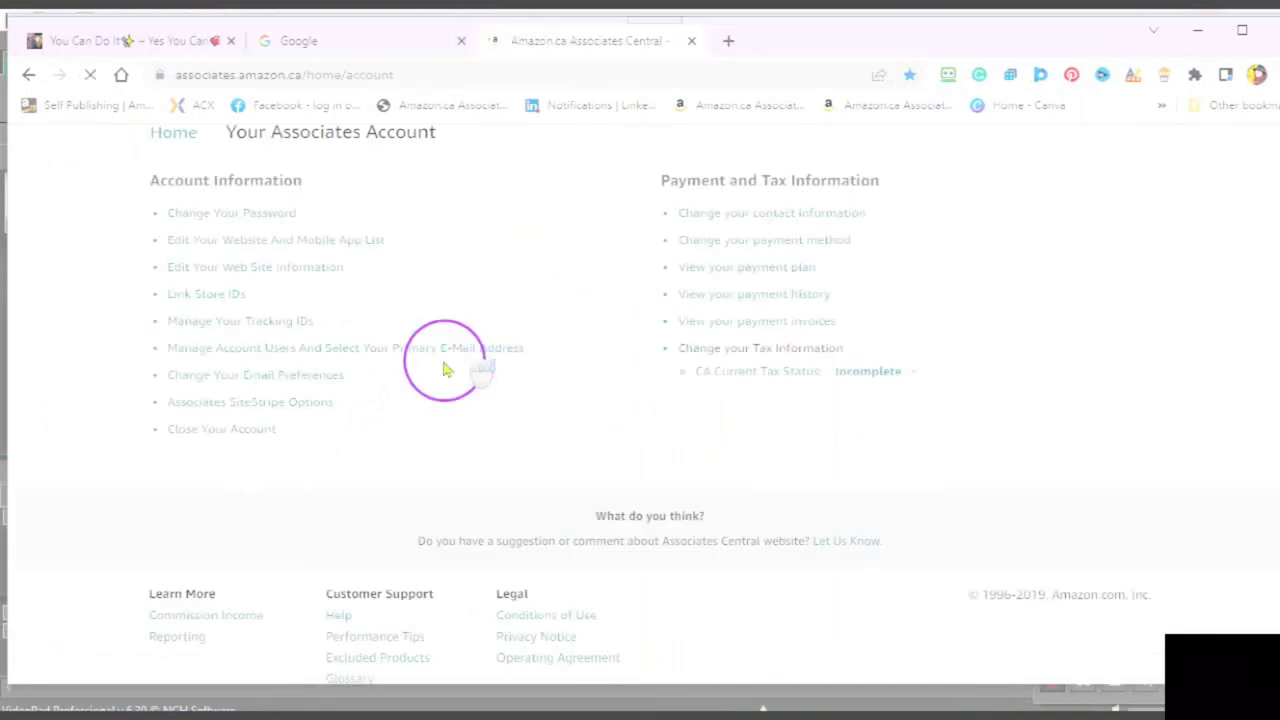
{"action": "left_click", "coordinate": [709, 245]}
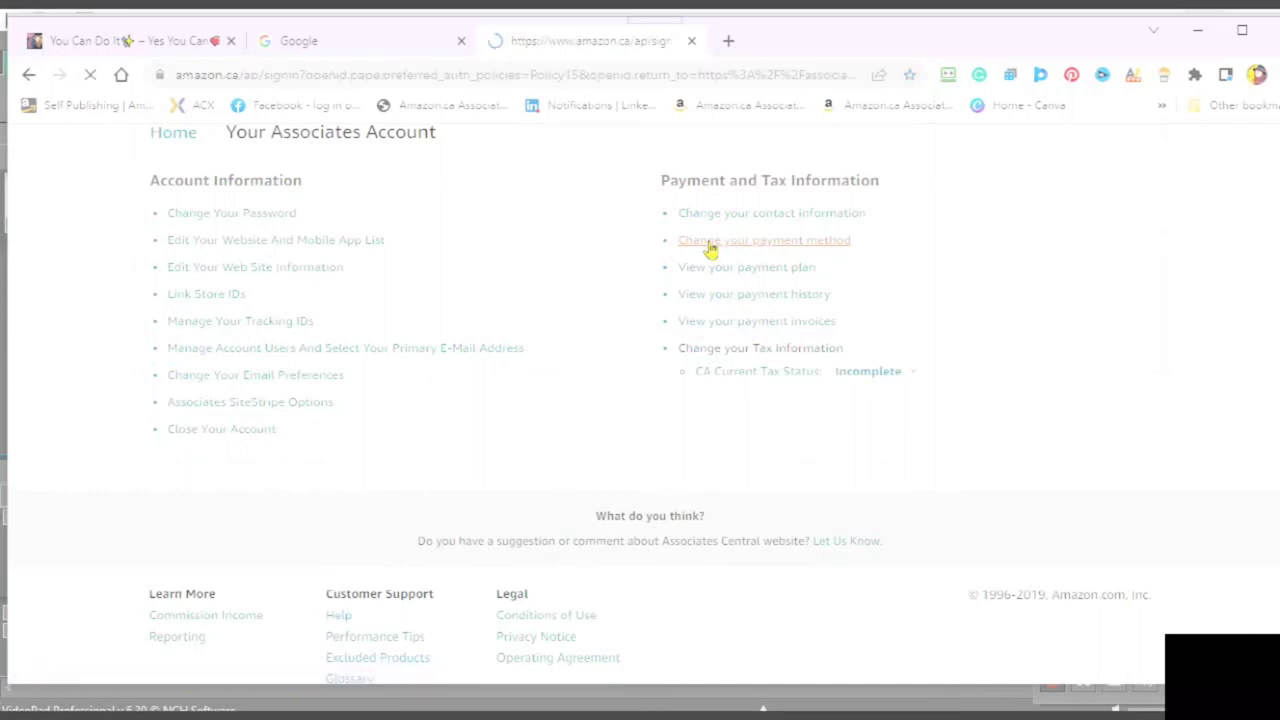
{"action": "left_click", "coordinate": [710, 248]}
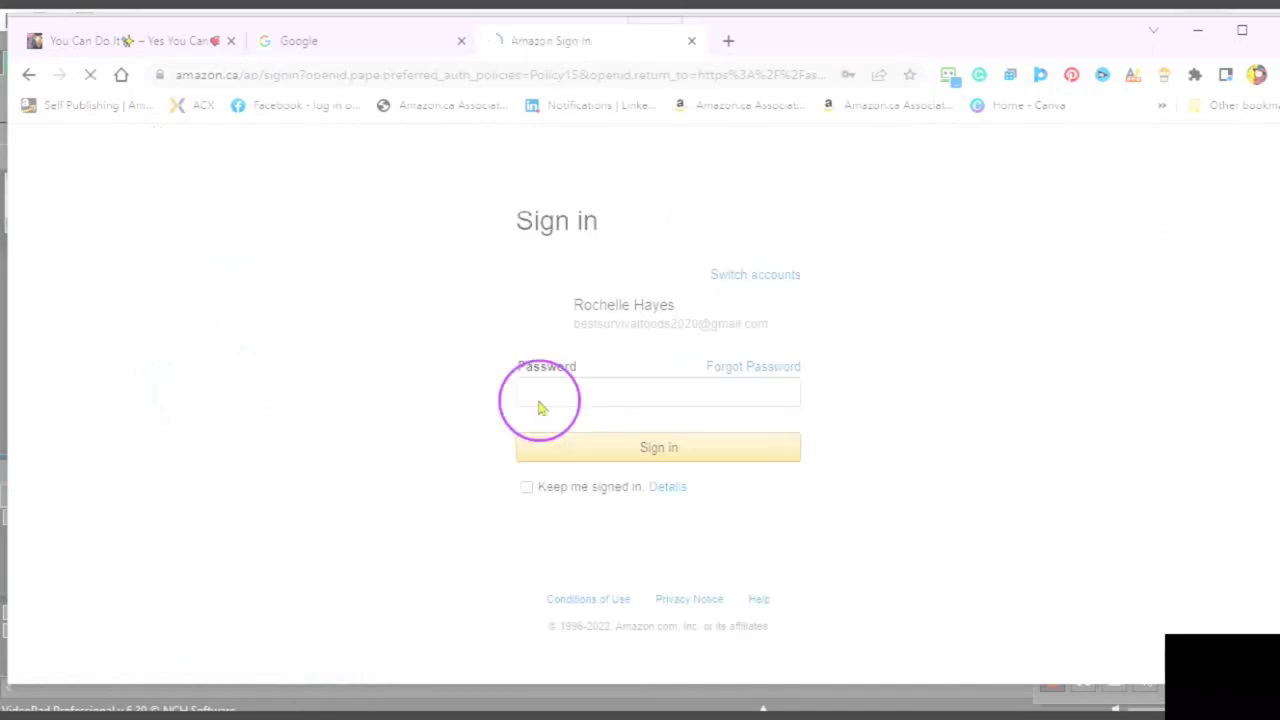
{"action": "left_click", "coordinate": [531, 402]}
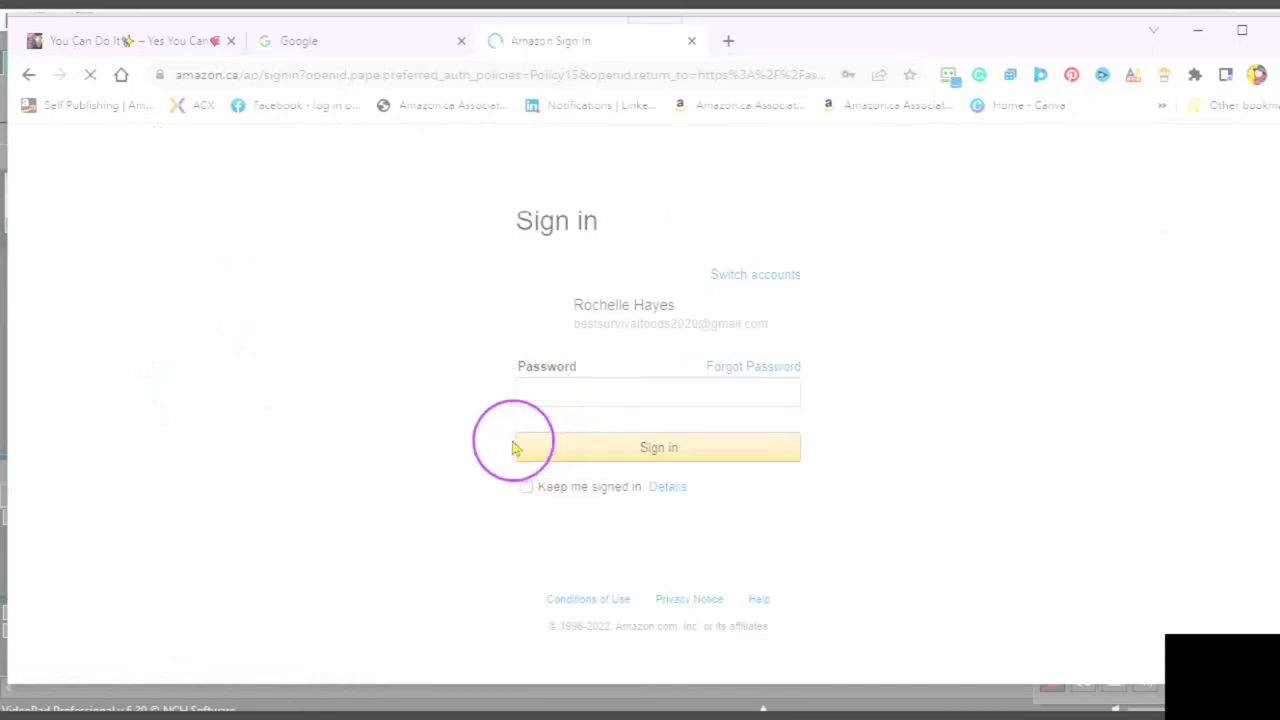
{"action": "left_click", "coordinate": [540, 393]}
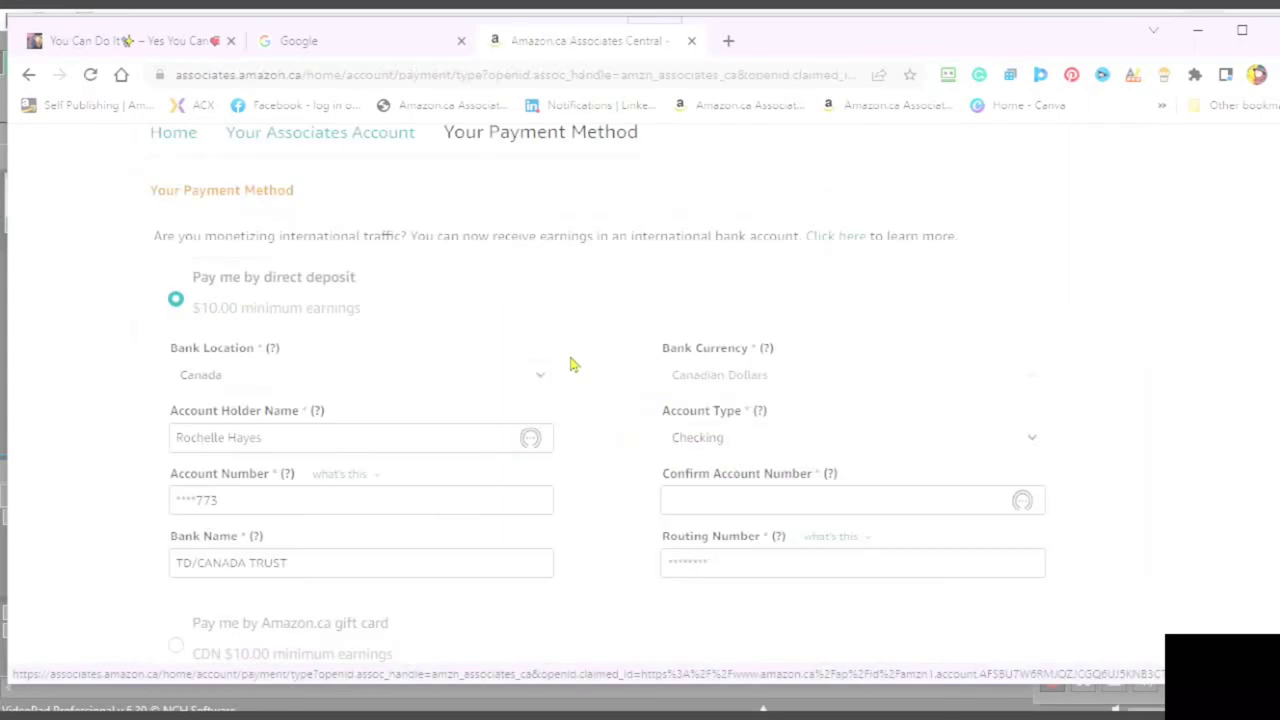
- Go through the direct-deposit fields: Canada, Checking account, bank name TD/CANADA TRUST
{"action": "scroll", "coordinate": [400, 368], "scroll_direction": "down", "scroll_amount": 1}
{"action": "left_click", "coordinate": [240, 371]}
{"action": "left_click", "coordinate": [271, 377]}
{"action": "left_click", "coordinate": [265, 381]}
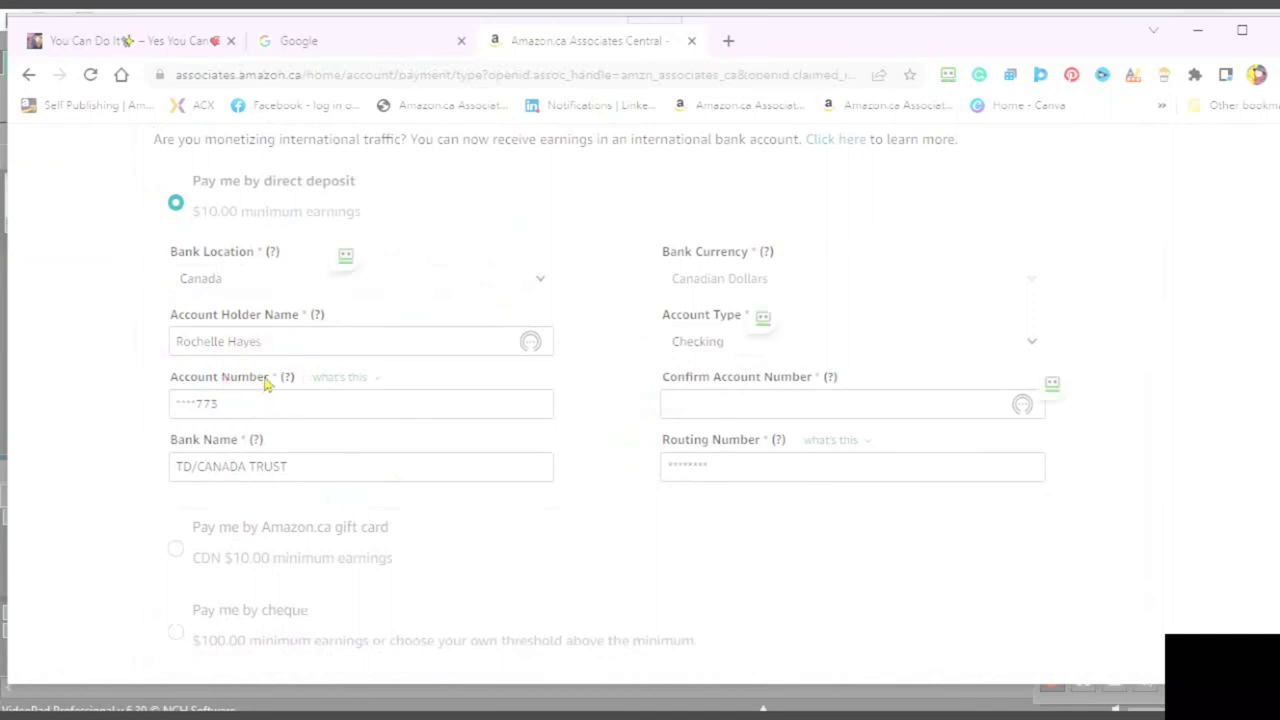
{"action": "left_click", "coordinate": [265, 384]}
{"action": "left_click", "coordinate": [286, 374]}
{"action": "left_click", "coordinate": [314, 357]}
{"action": "left_click", "coordinate": [291, 355]}
{"action": "left_click", "coordinate": [291, 356]}
{"action": "left_click", "coordinate": [428, 416]}
{"action": "left_click", "coordinate": [308, 398]}
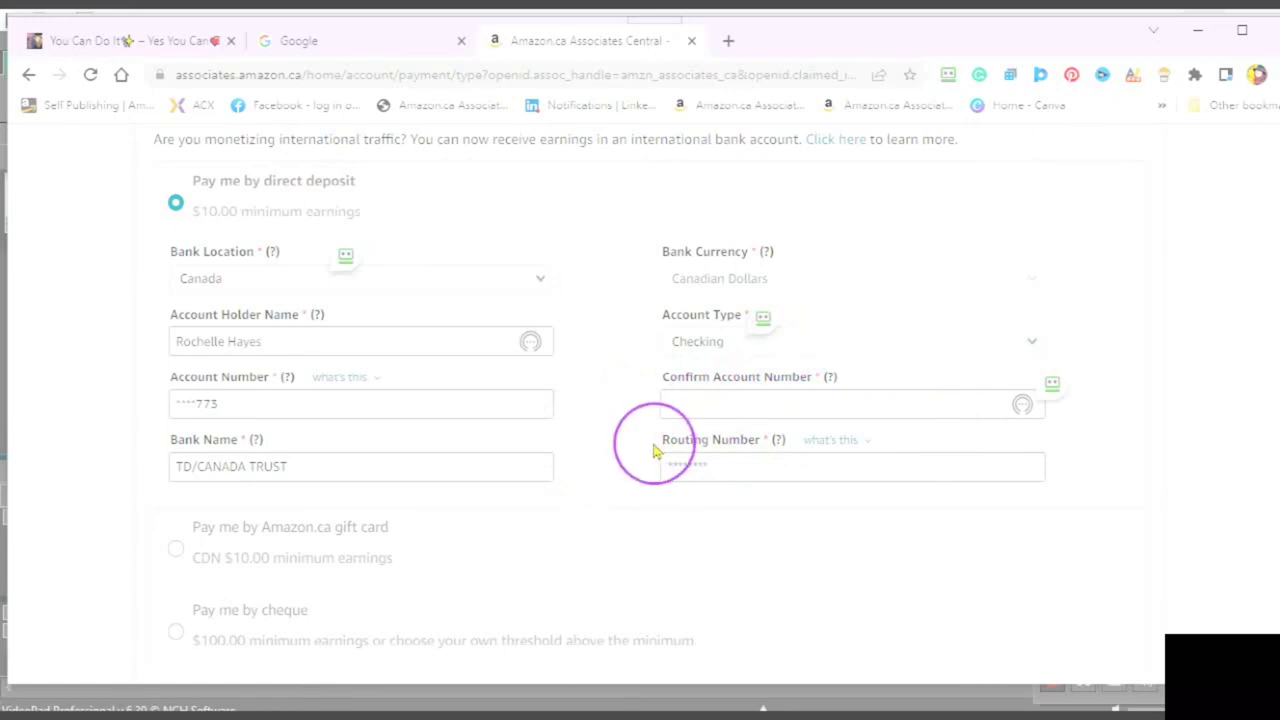
- View the routing number help, confirm U.S. person is No, and return to the form's top
{"action": "left_click", "coordinate": [818, 452]}
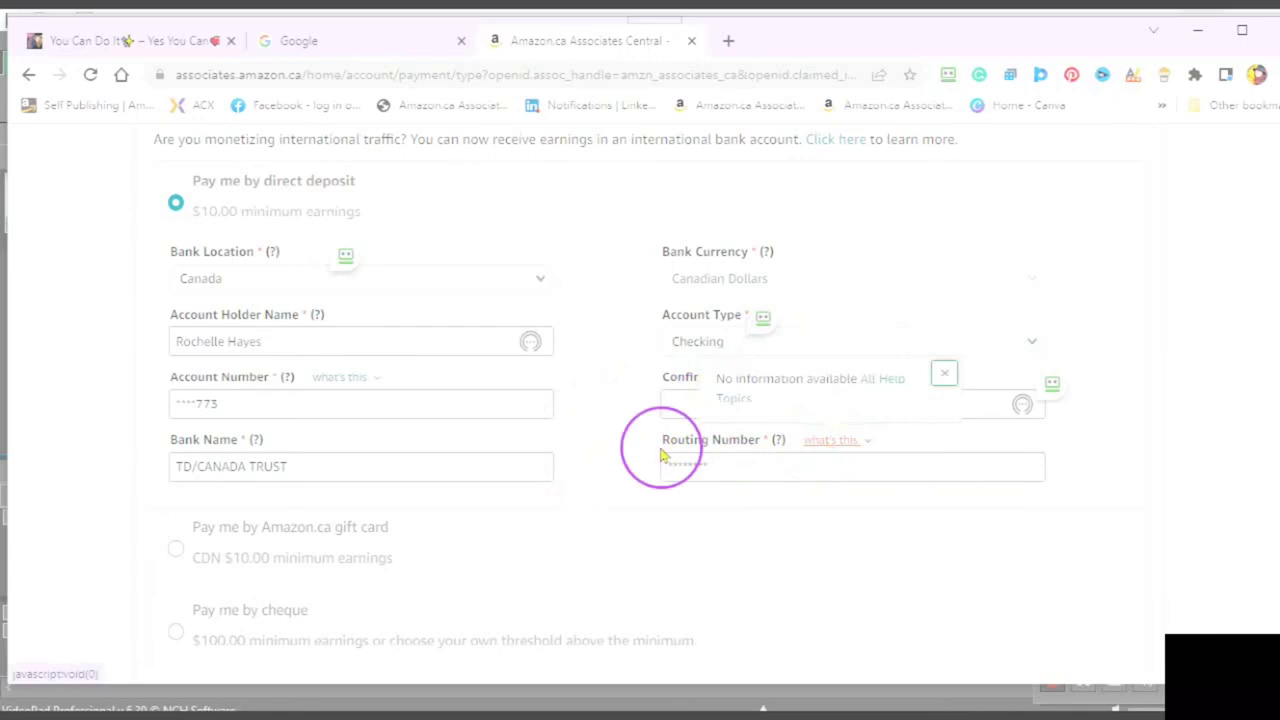
{"action": "left_click", "coordinate": [822, 456]}
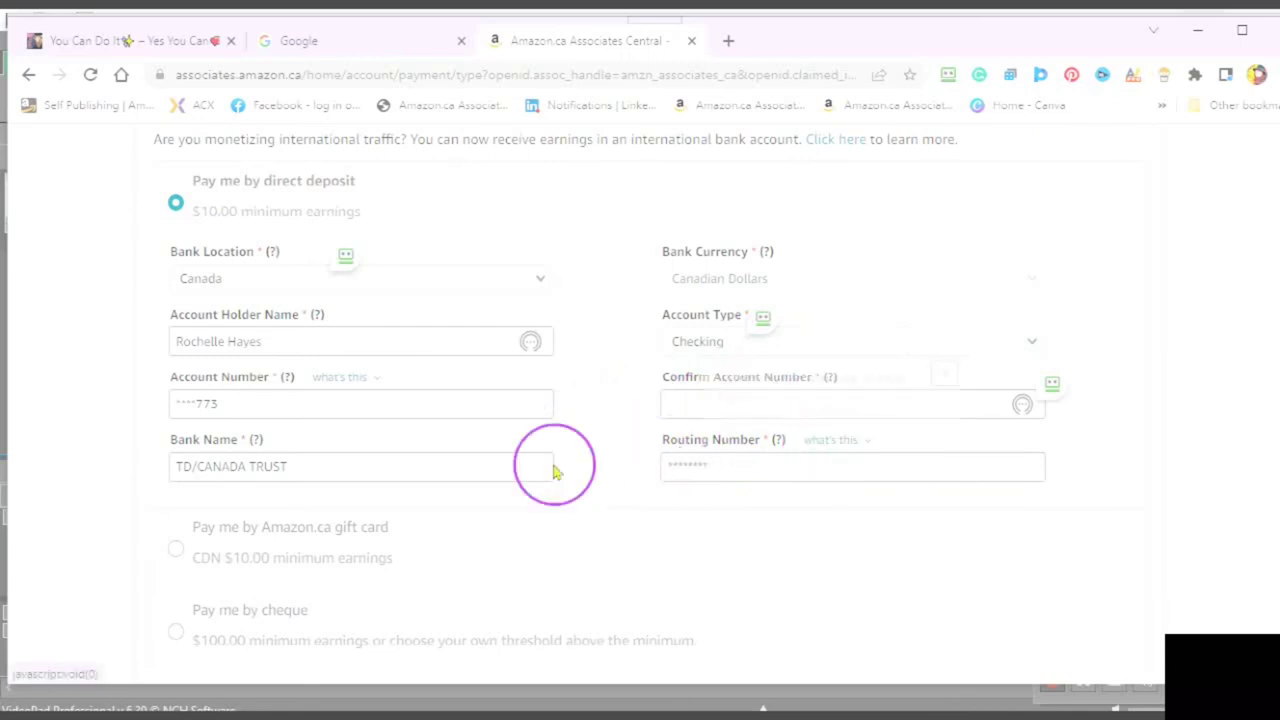
{"action": "scroll", "coordinate": [659, 454], "scroll_direction": "down", "scroll_amount": 2}
{"action": "scroll", "coordinate": [659, 454], "scroll_direction": "down", "scroll_amount": 1}
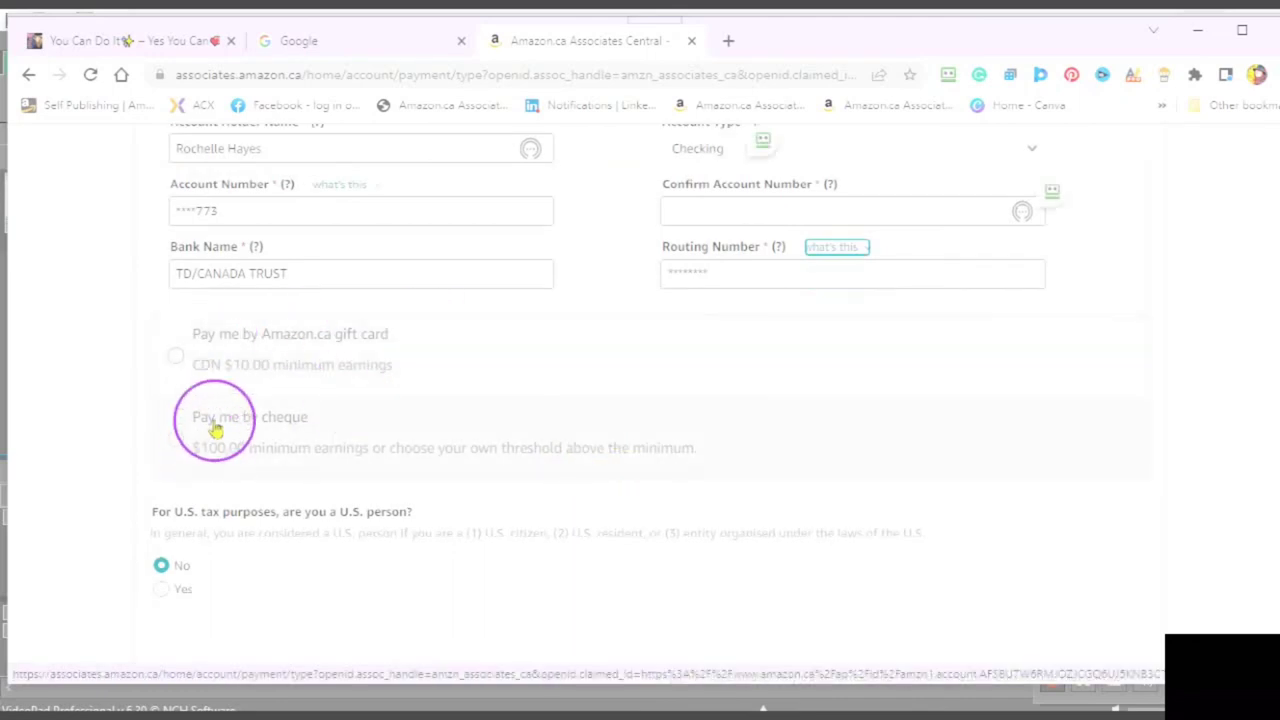
{"action": "left_click", "coordinate": [397, 418]}
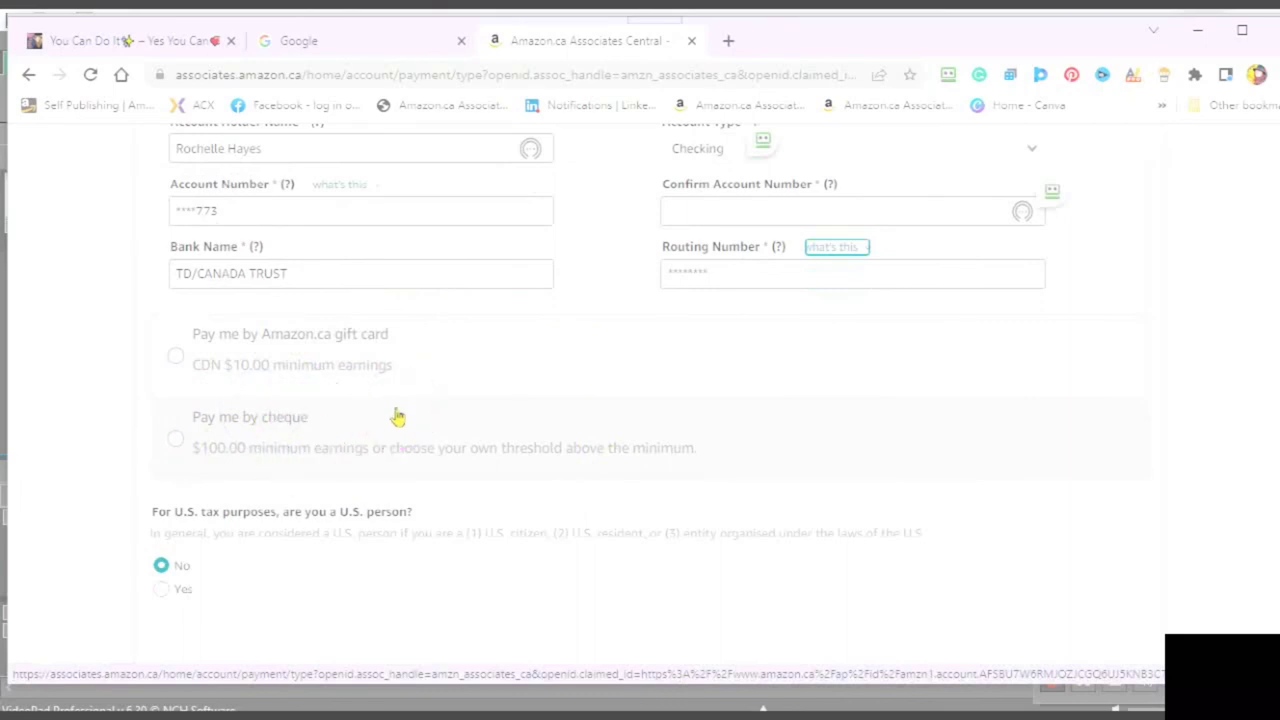
{"action": "scroll", "coordinate": [398, 420], "scroll_direction": "down", "scroll_amount": 1}
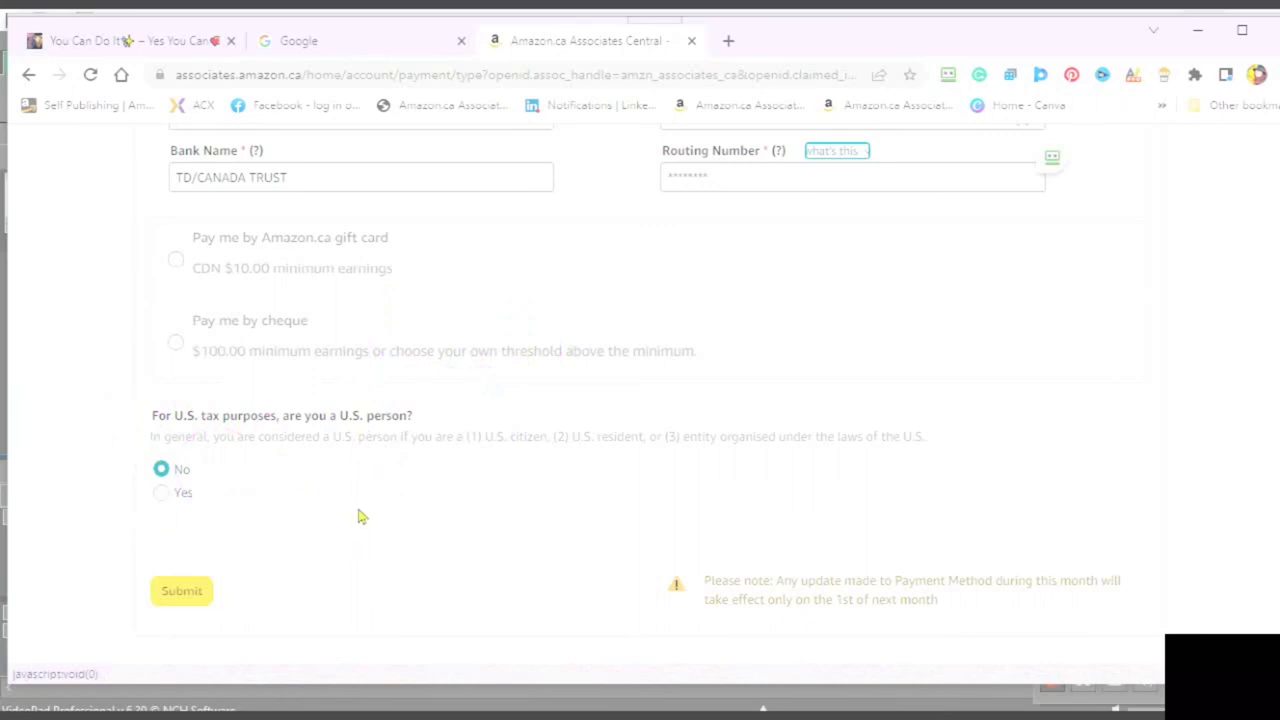
{"action": "scroll", "coordinate": [377, 531], "scroll_direction": "up", "scroll_amount": 4}
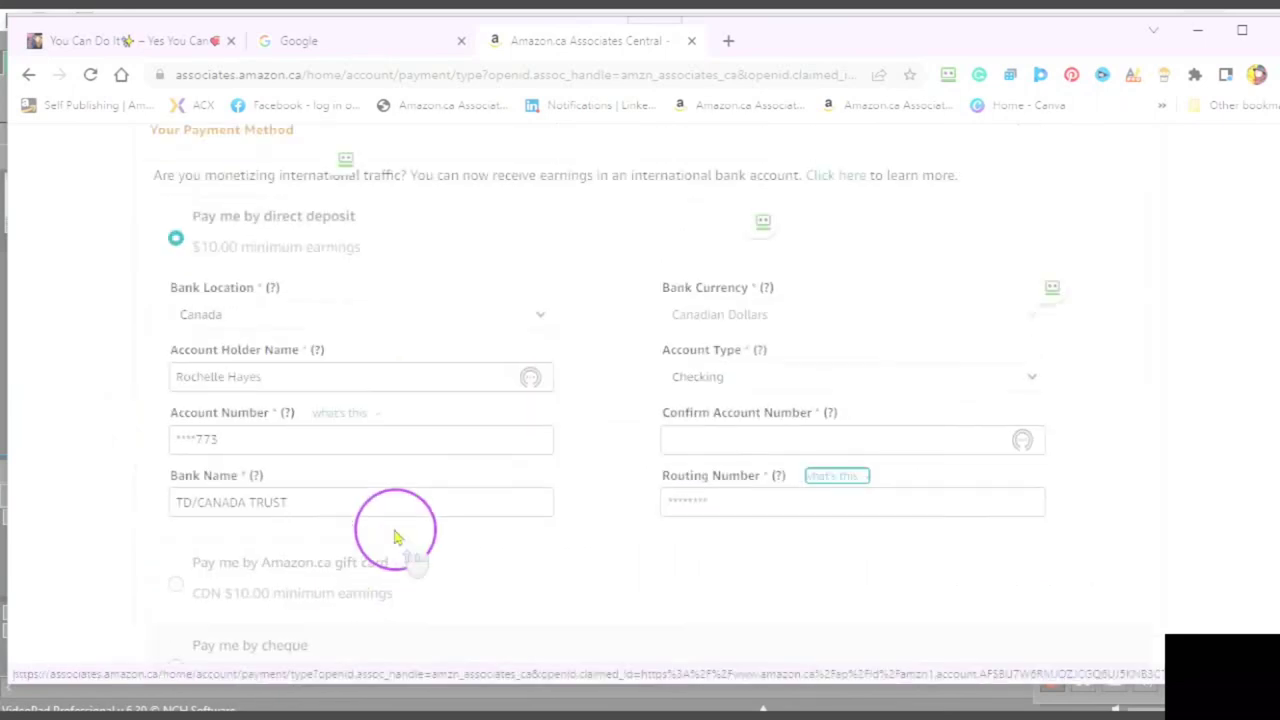
{"action": "scroll", "coordinate": [394, 529], "scroll_direction": "up", "scroll_amount": 1}
{"action": "scroll", "coordinate": [420, 520], "scroll_direction": "down", "scroll_amount": 2}
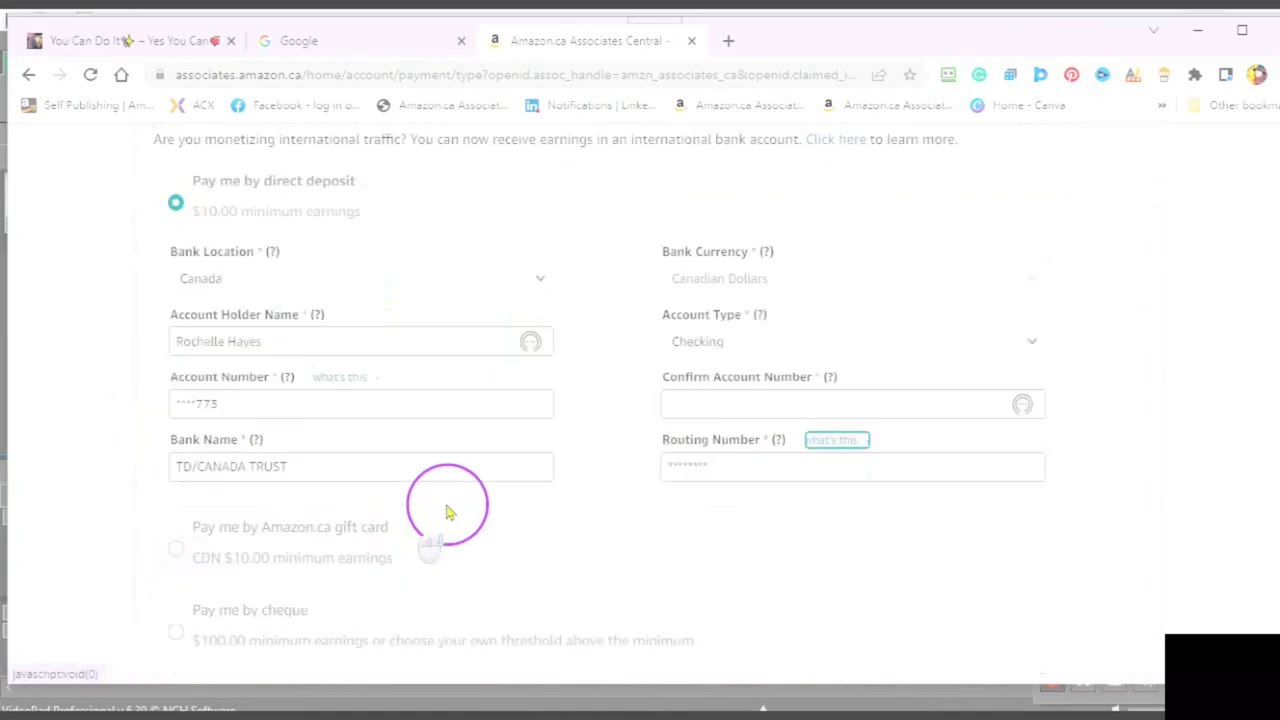
{"action": "scroll", "coordinate": [447, 512], "scroll_direction": "down", "scroll_amount": 2}
{"action": "scroll", "coordinate": [446, 511], "scroll_direction": "down", "scroll_amount": 1}
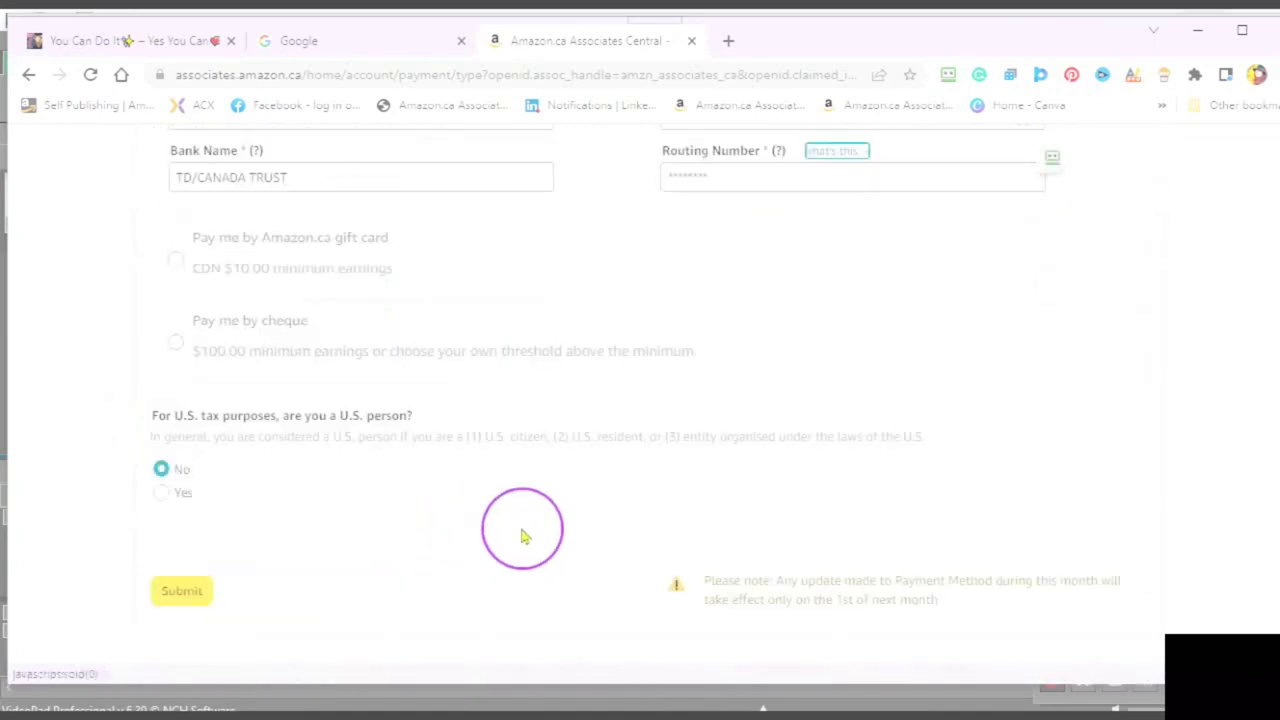
{"action": "scroll", "coordinate": [522, 537], "scroll_direction": "up", "scroll_amount": 3}
{"action": "scroll", "coordinate": [522, 537], "scroll_direction": "up", "scroll_amount": 4}
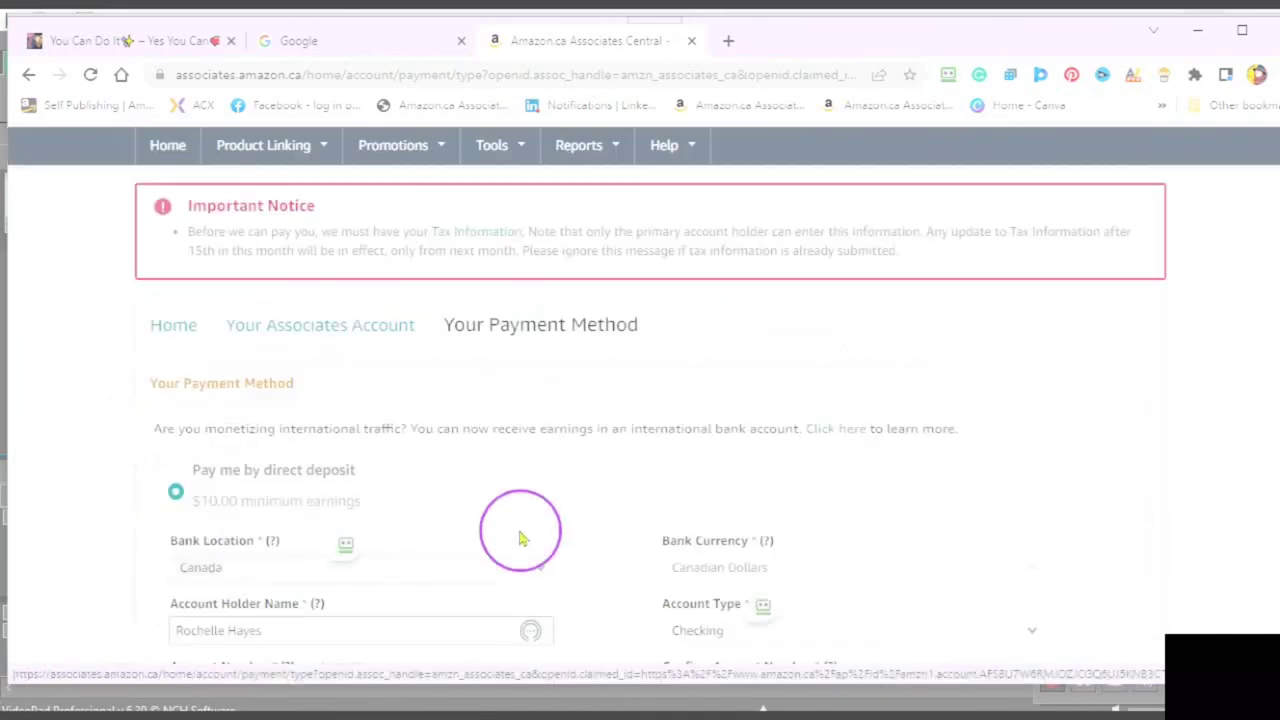
- In the incognito window, open the page for changing the payment method
{"action": "left_click", "coordinate": [542, 478]}
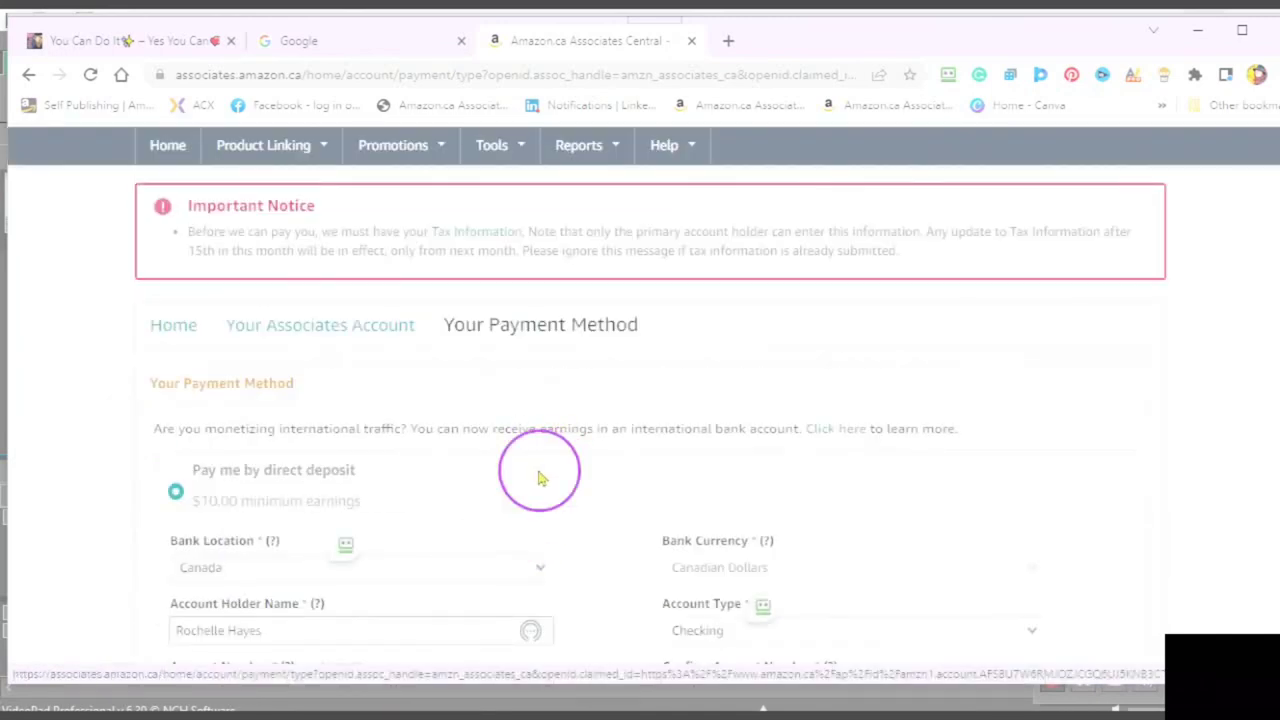
{"action": "left_click", "coordinate": [536, 476]}
{"action": "left_click", "coordinate": [232, 697]}
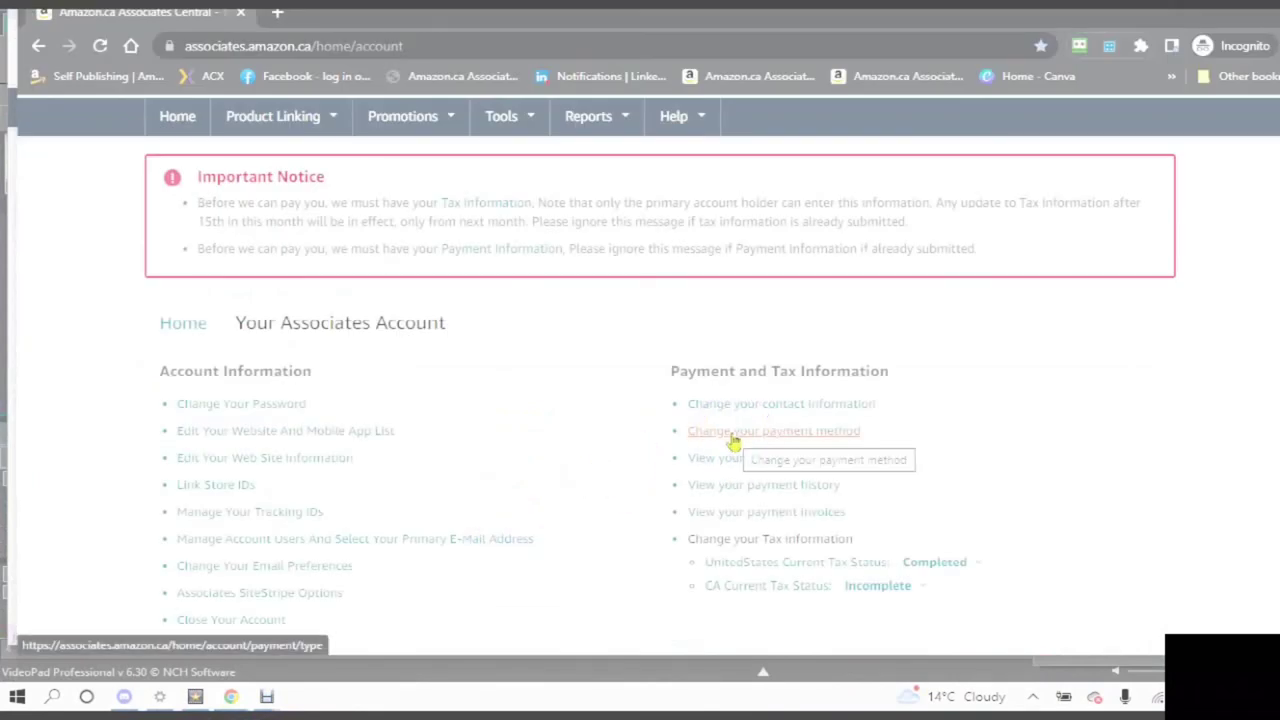
{"action": "left_click", "coordinate": [734, 441]}
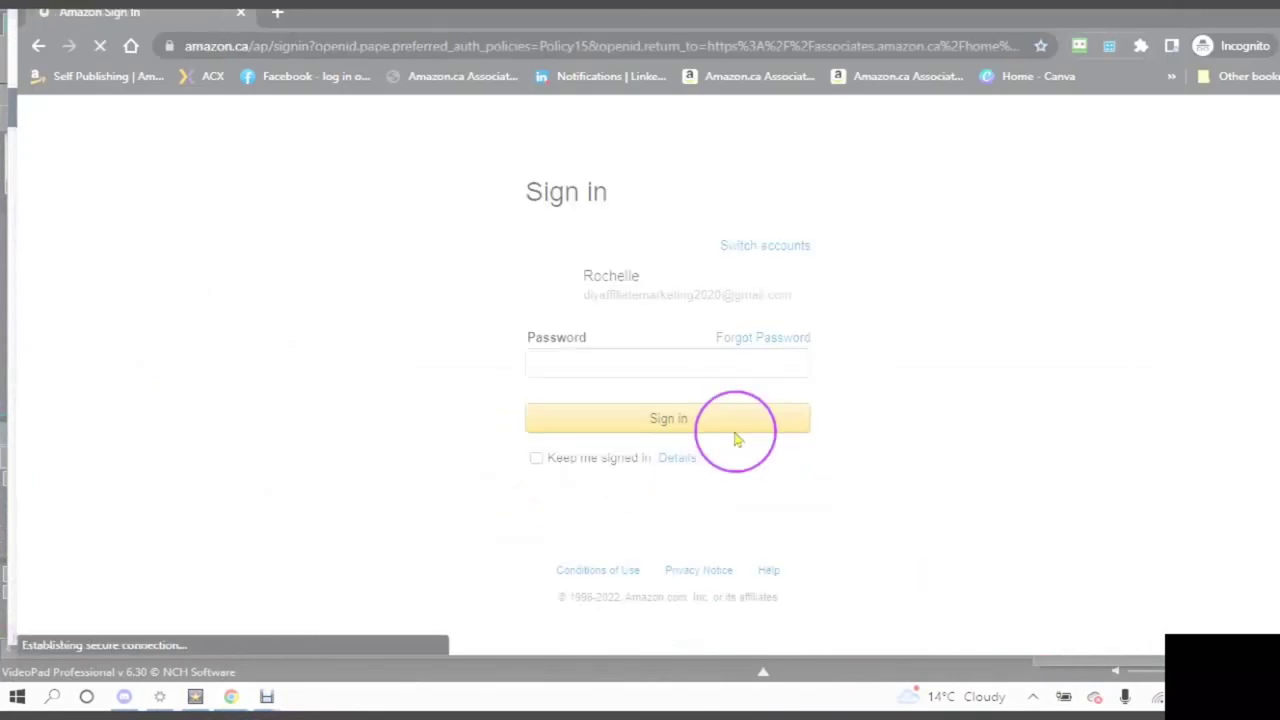
- Sign in, enter the mobile number for Two-Step Verification, send the OTP, then correct the number
{"action": "left_click", "coordinate": [548, 361]}
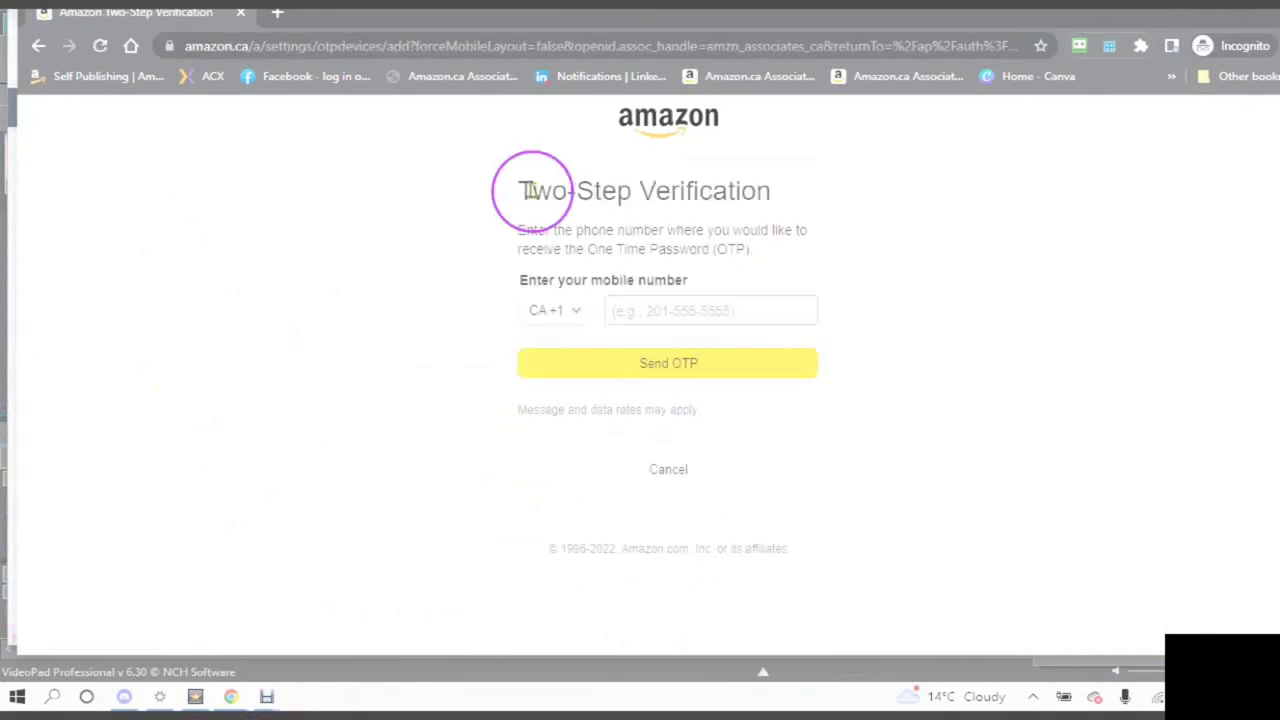
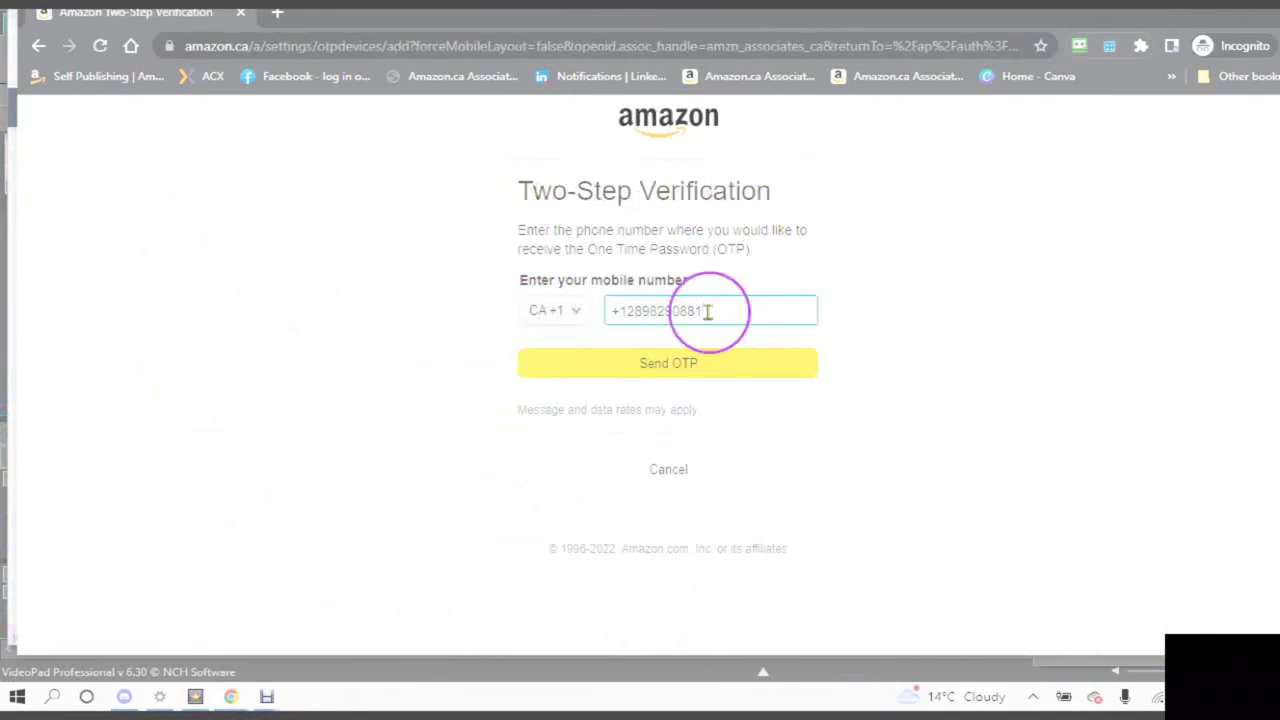
{"action": "left_click", "coordinate": [664, 360]}
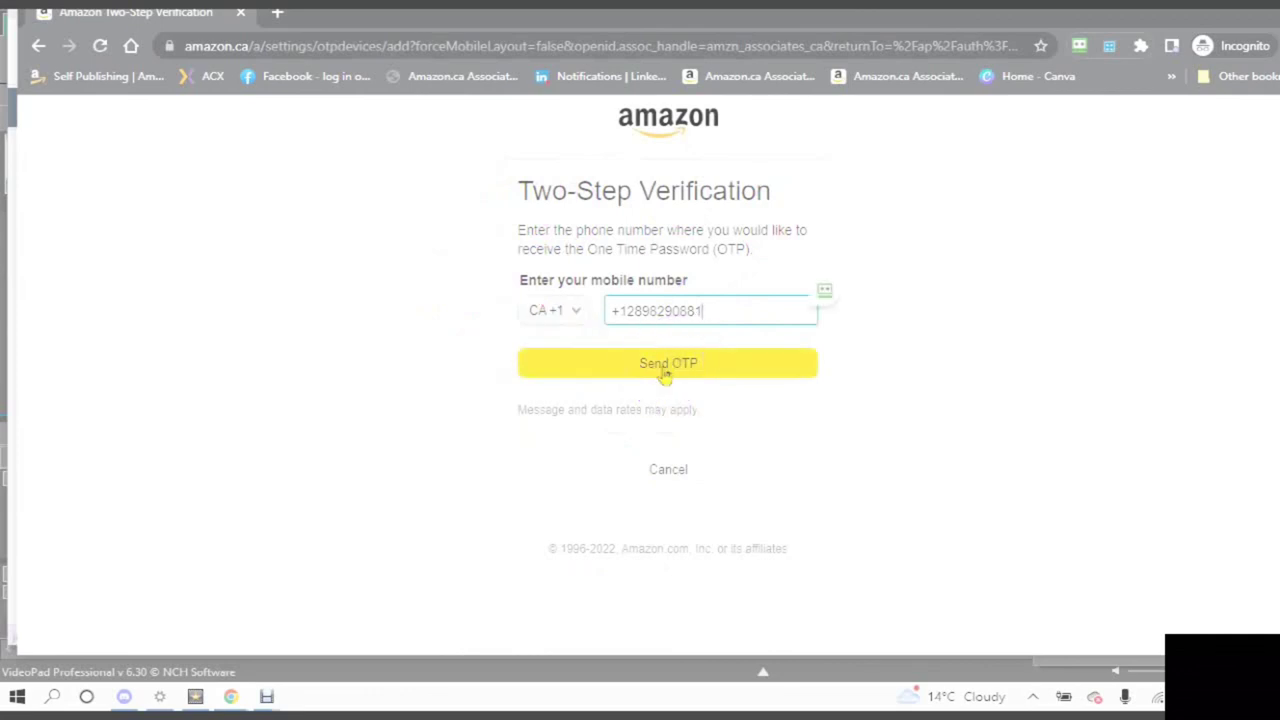
{"action": "left_click", "coordinate": [704, 311]}
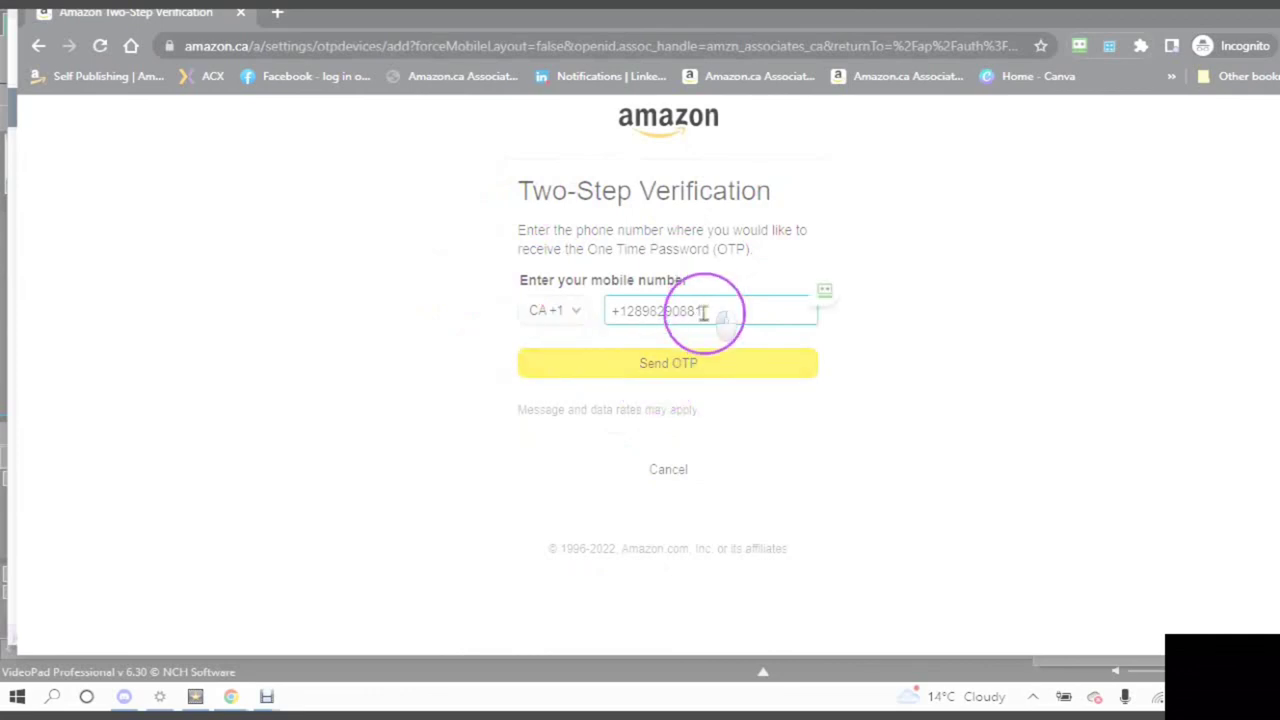
{"action": "left_click_drag", "start_coordinate": [704, 311], "coordinate": [558, 308]}
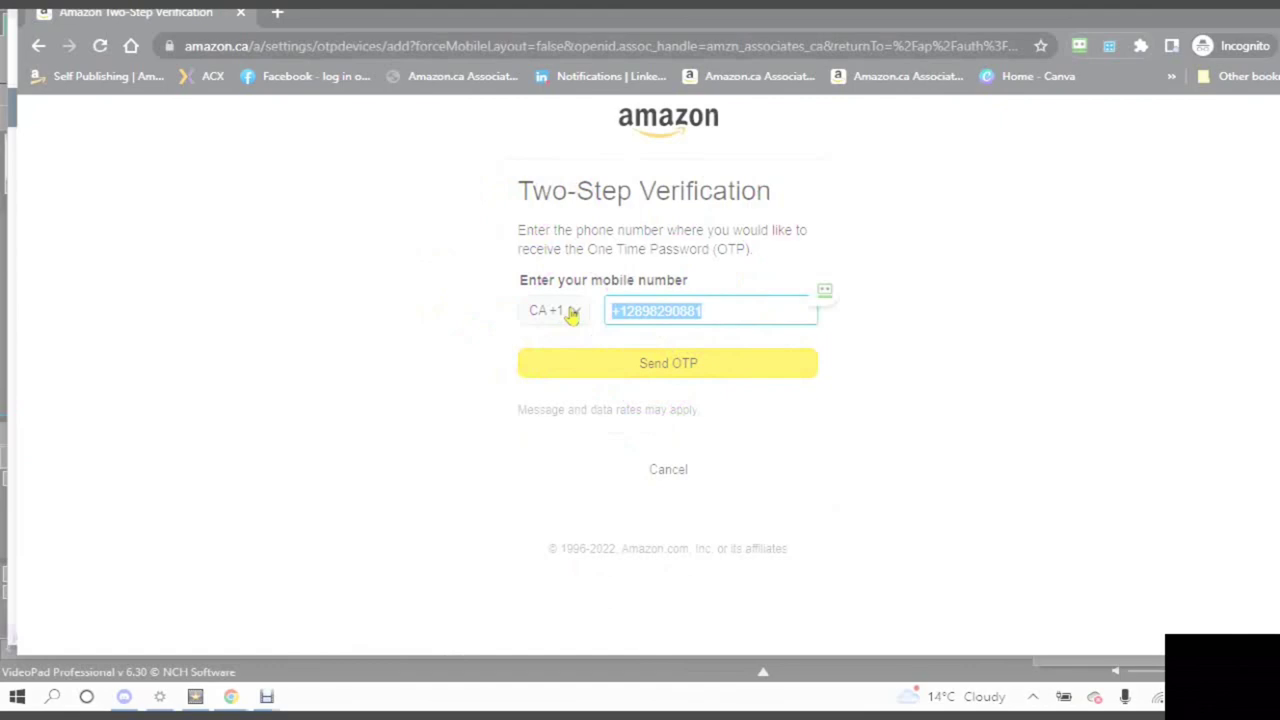
{"action": "type", "text": "28"}
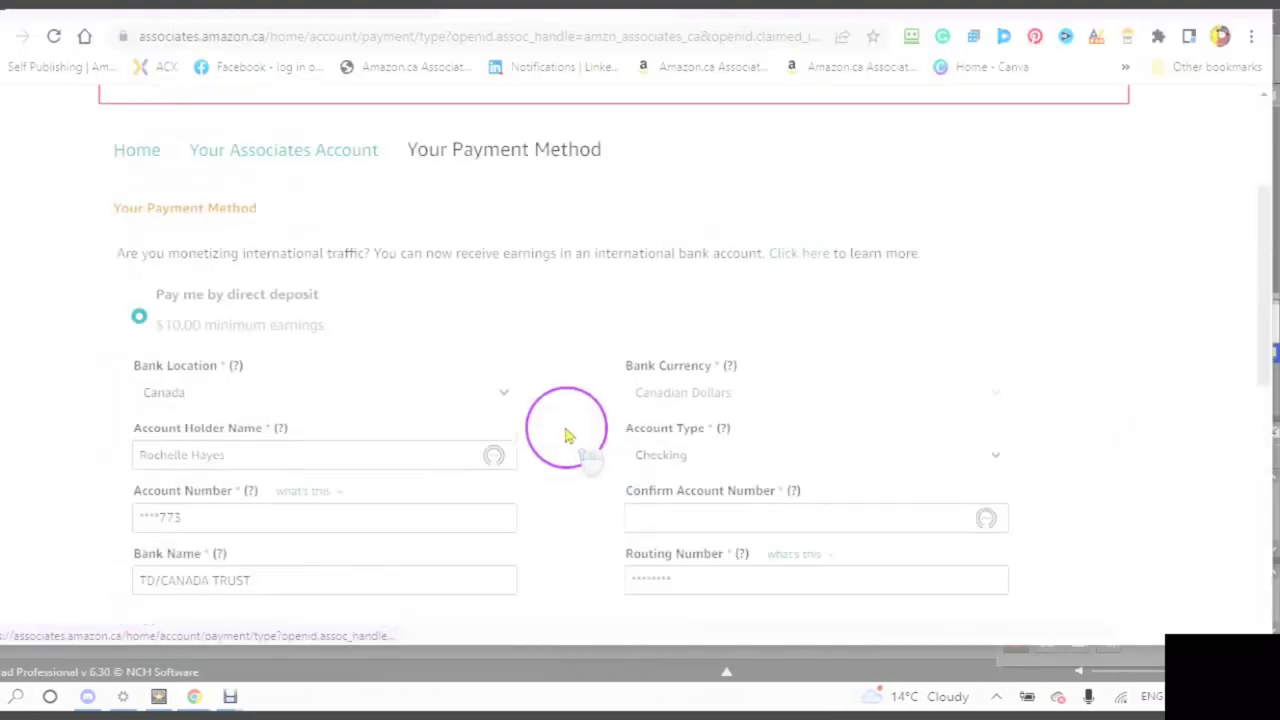
{"action": "scroll", "coordinate": [566, 434], "scroll_direction": "up", "scroll_amount": 3}
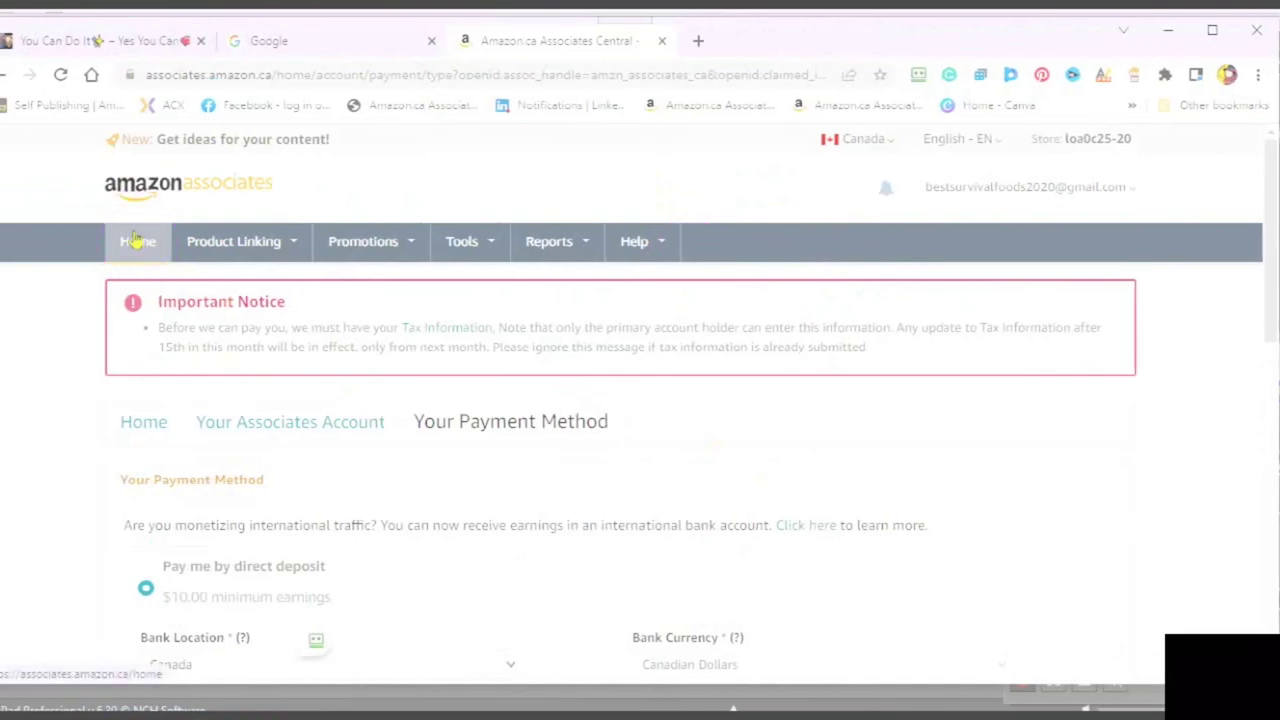
{"action": "left_click", "coordinate": [135, 242]}
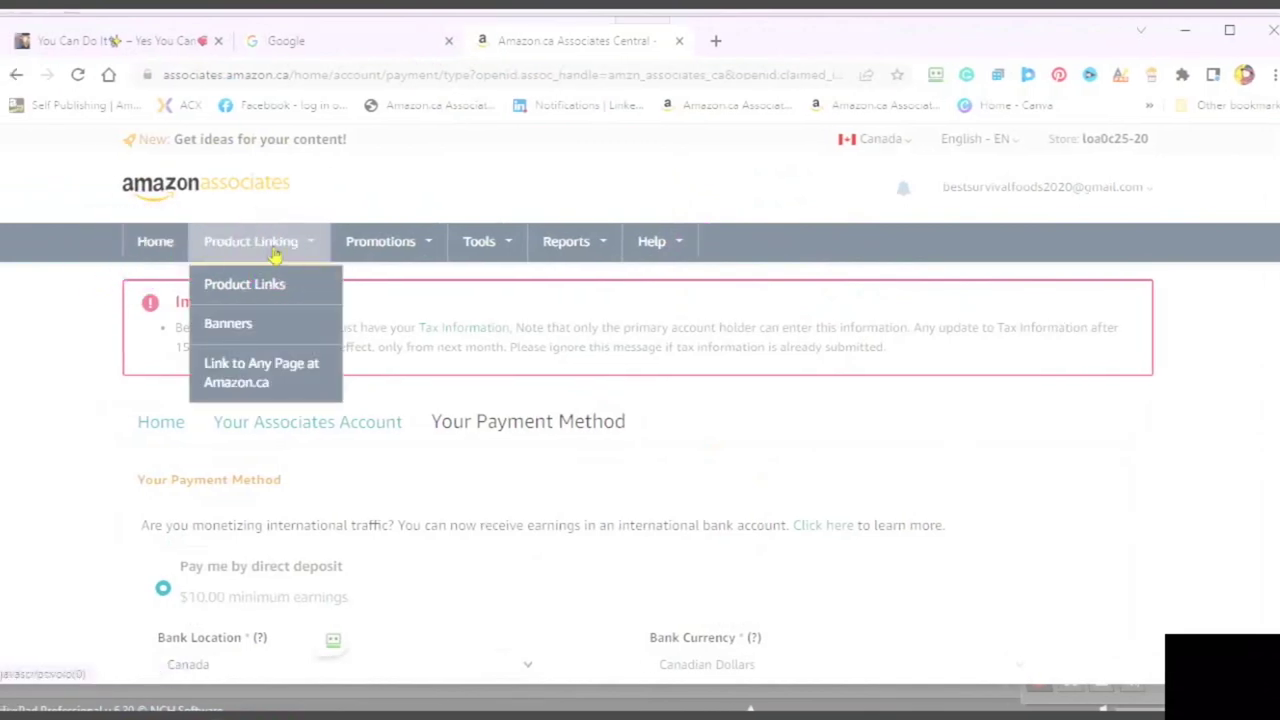
{"action": "left_click", "coordinate": [274, 253]}
{"action": "left_click", "coordinate": [218, 330]}
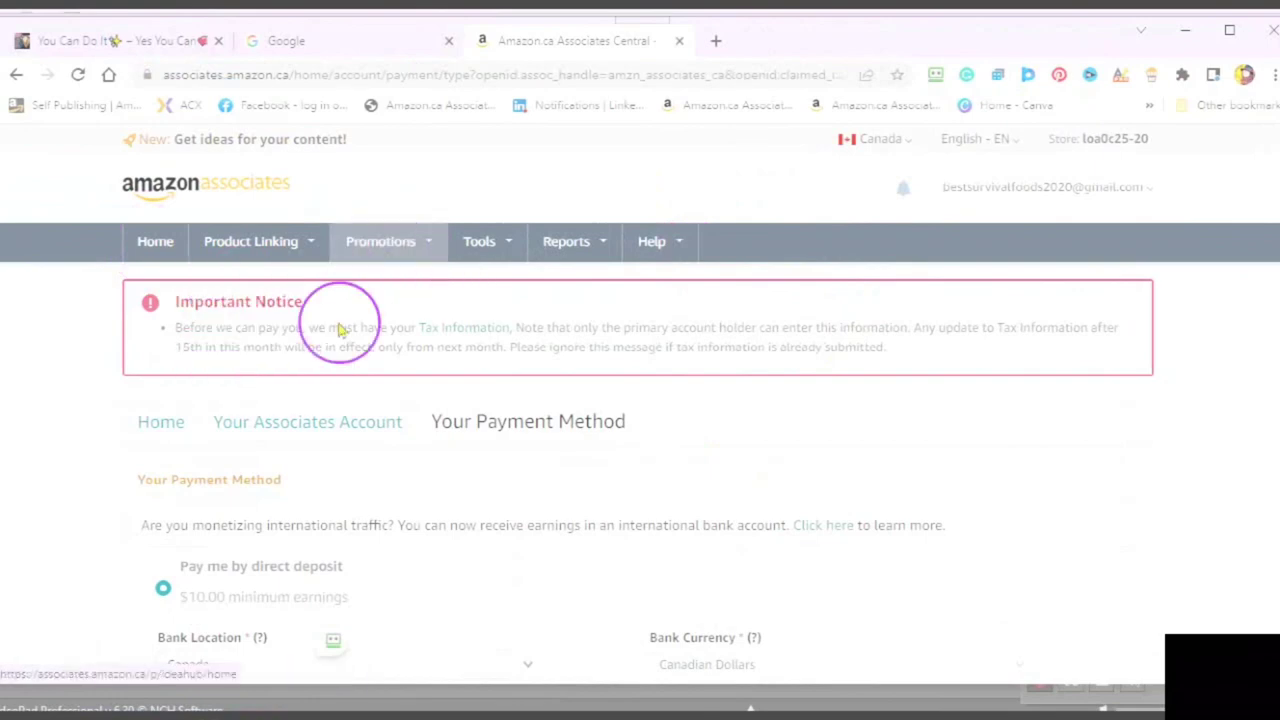
{"action": "left_click", "coordinate": [506, 243]}
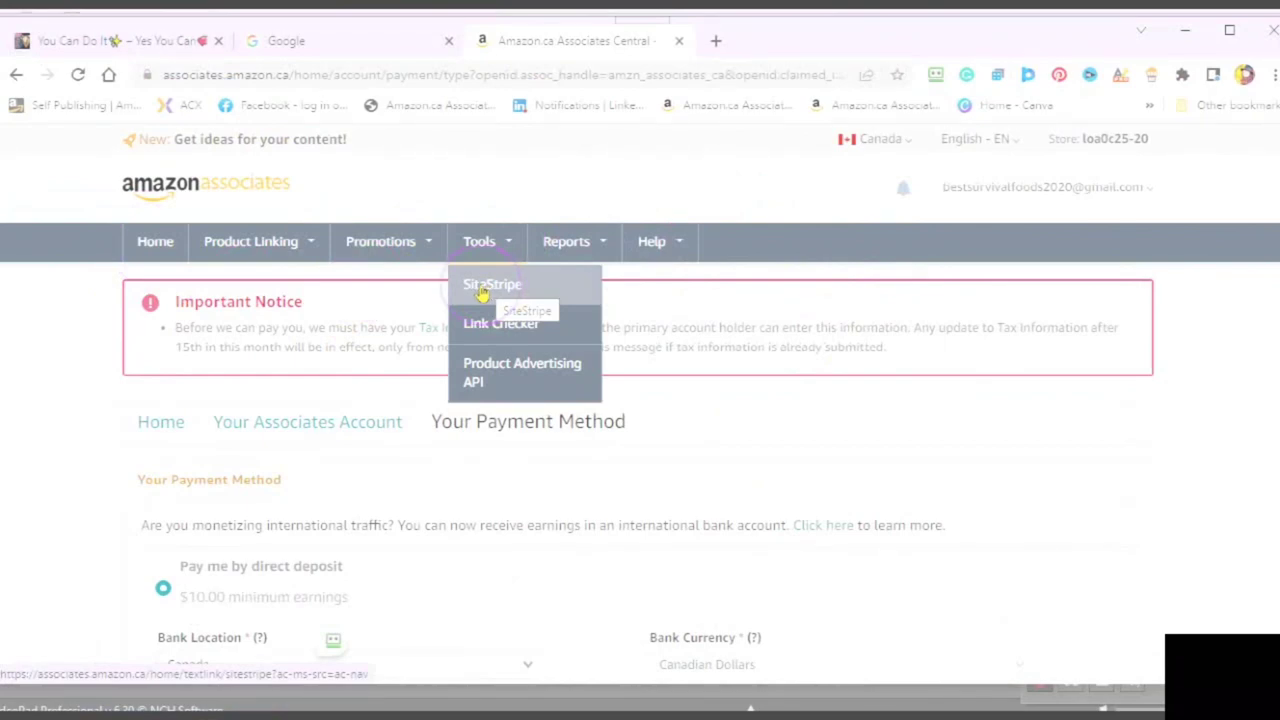
{"action": "left_click", "coordinate": [481, 262]}
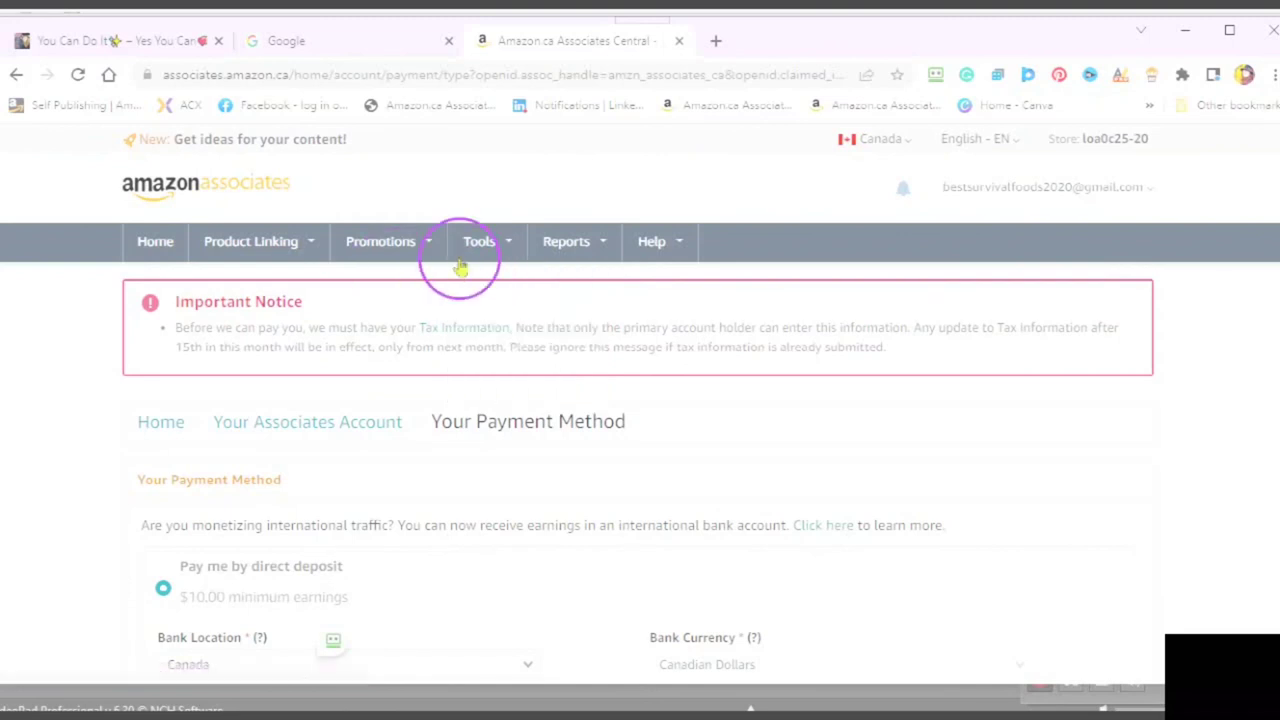
{"action": "left_click", "coordinate": [503, 240]}
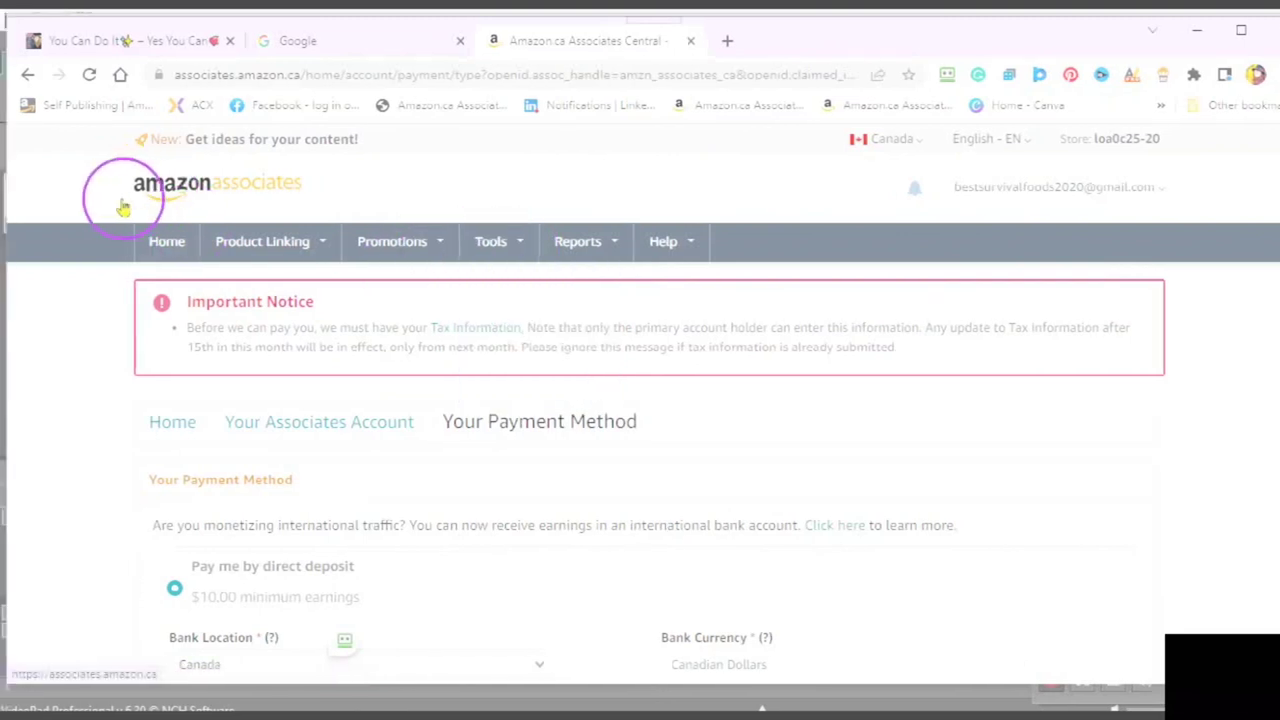
{"action": "mouse_move", "coordinate": [503, 255]}
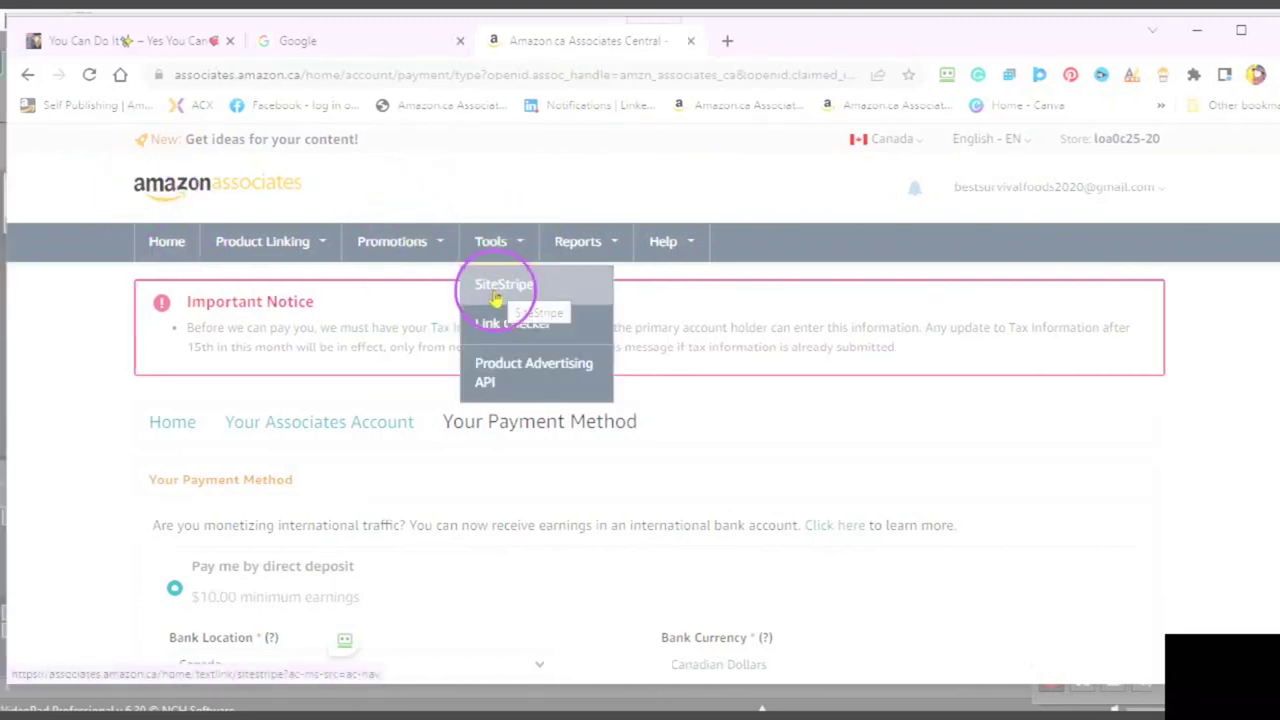
- Paste the address of the Project Mars: WCO Secret Agenda audiobook page into a new tab and browse it
{"action": "left_click", "coordinate": [726, 44]}
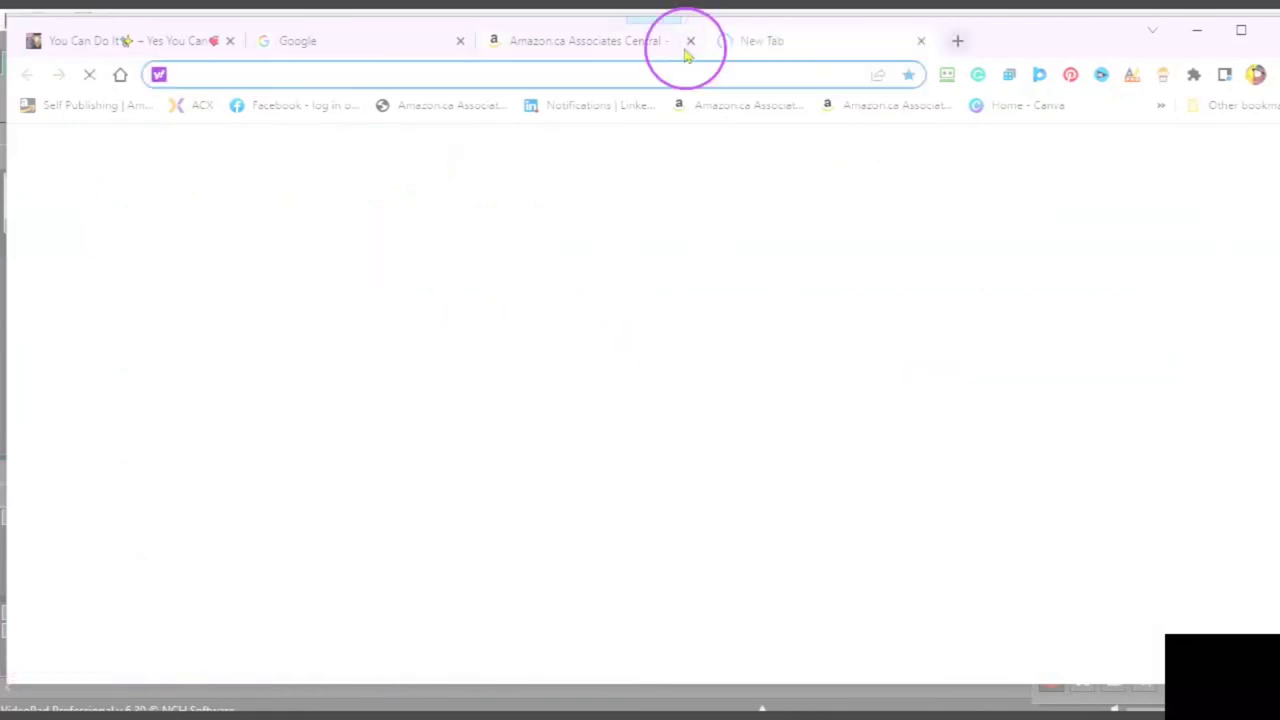
{"action": "key", "text": "ctrl+v"}
{"action": "key", "text": "Return"}
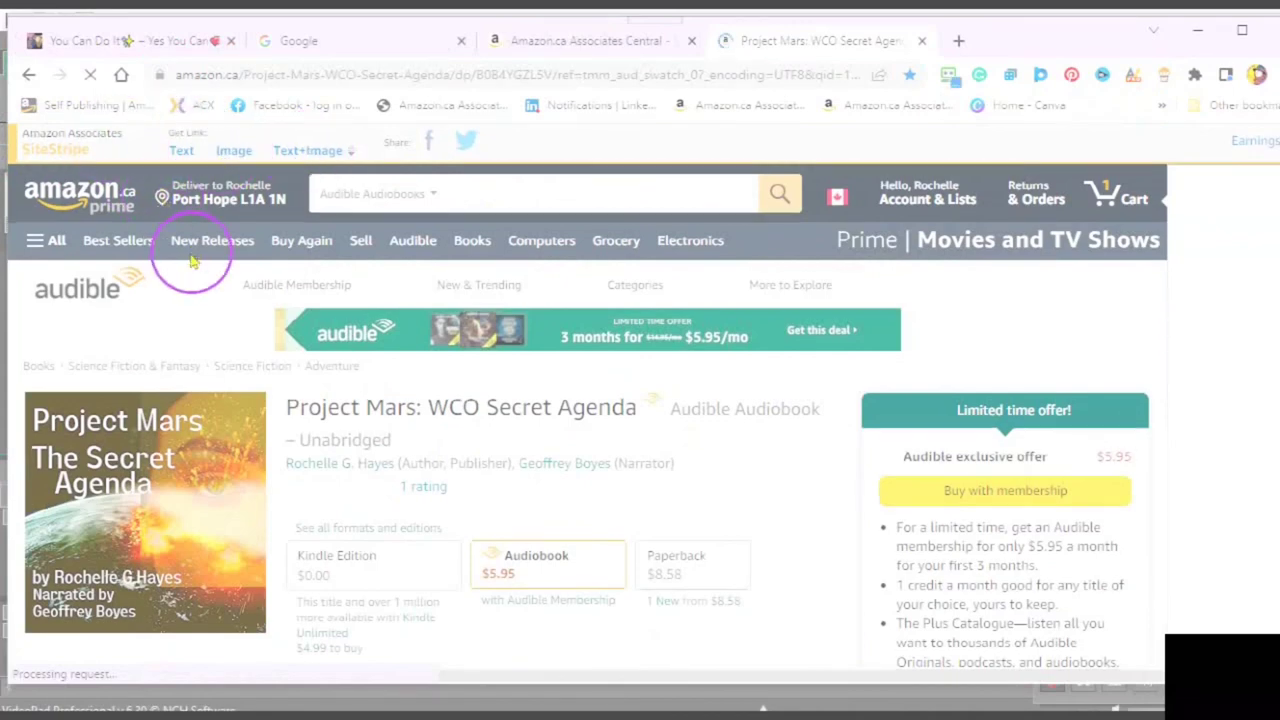
{"action": "scroll", "coordinate": [189, 243], "scroll_direction": "down", "scroll_amount": 2}
{"action": "scroll", "coordinate": [185, 263], "scroll_direction": "up", "scroll_amount": 2}
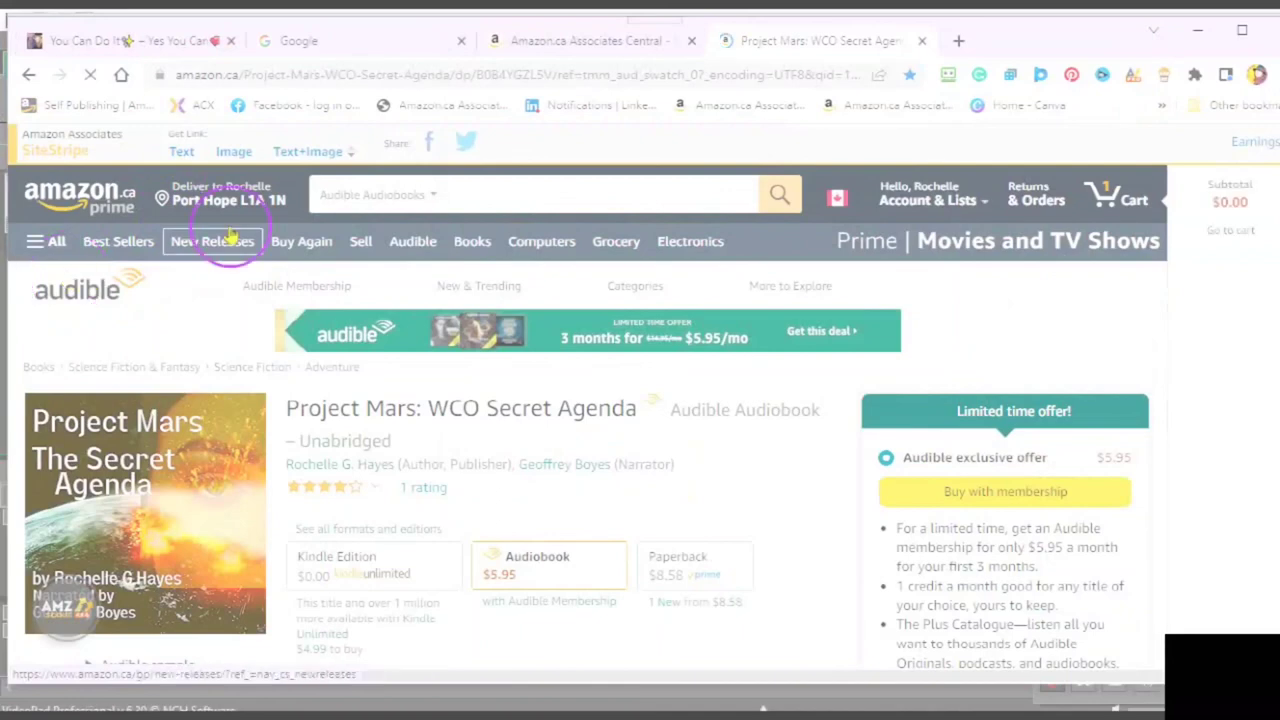
{"action": "scroll", "coordinate": [325, 360], "scroll_direction": "down", "scroll_amount": 1}
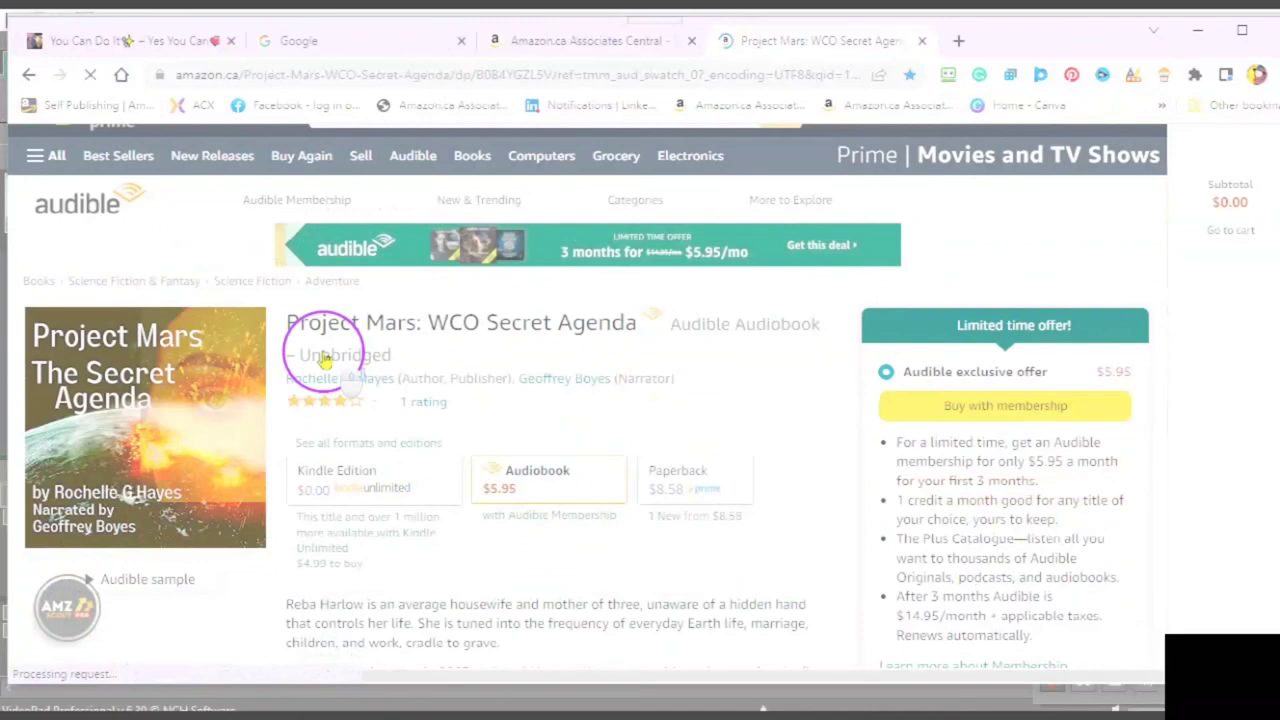
{"action": "scroll", "coordinate": [325, 360], "scroll_direction": "down", "scroll_amount": 2}
{"action": "scroll", "coordinate": [322, 358], "scroll_direction": "up", "scroll_amount": 3}
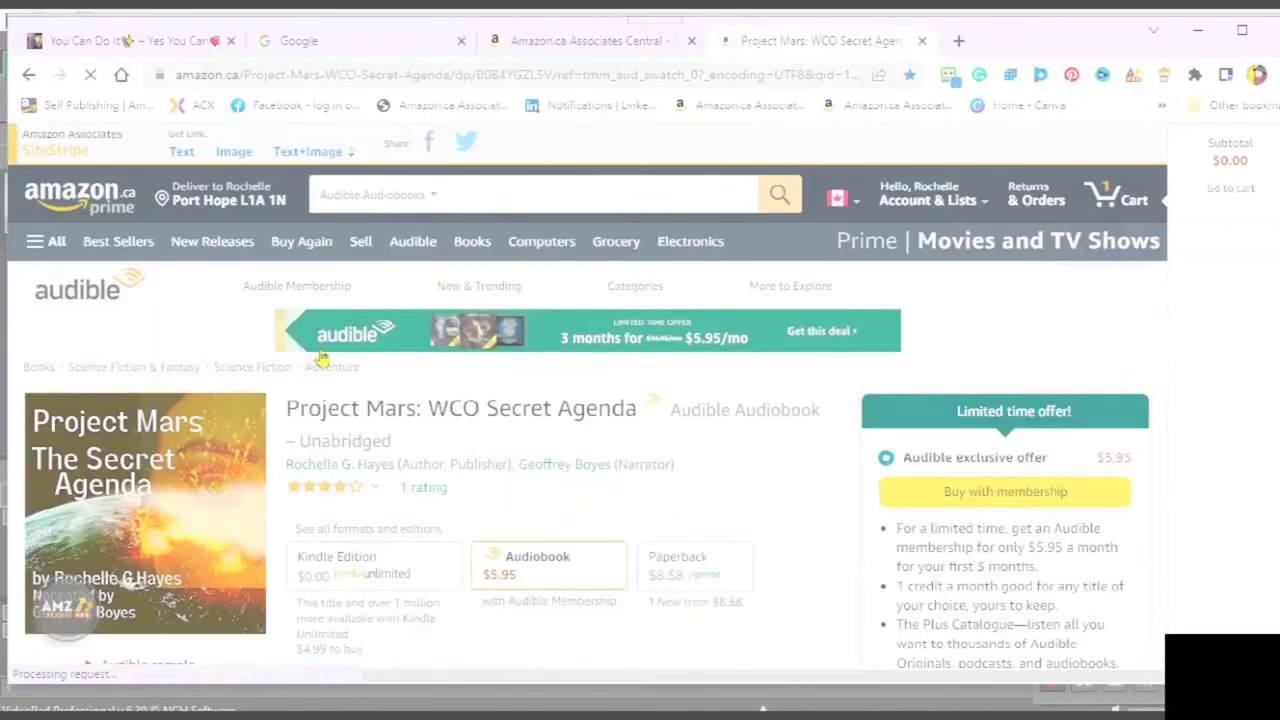